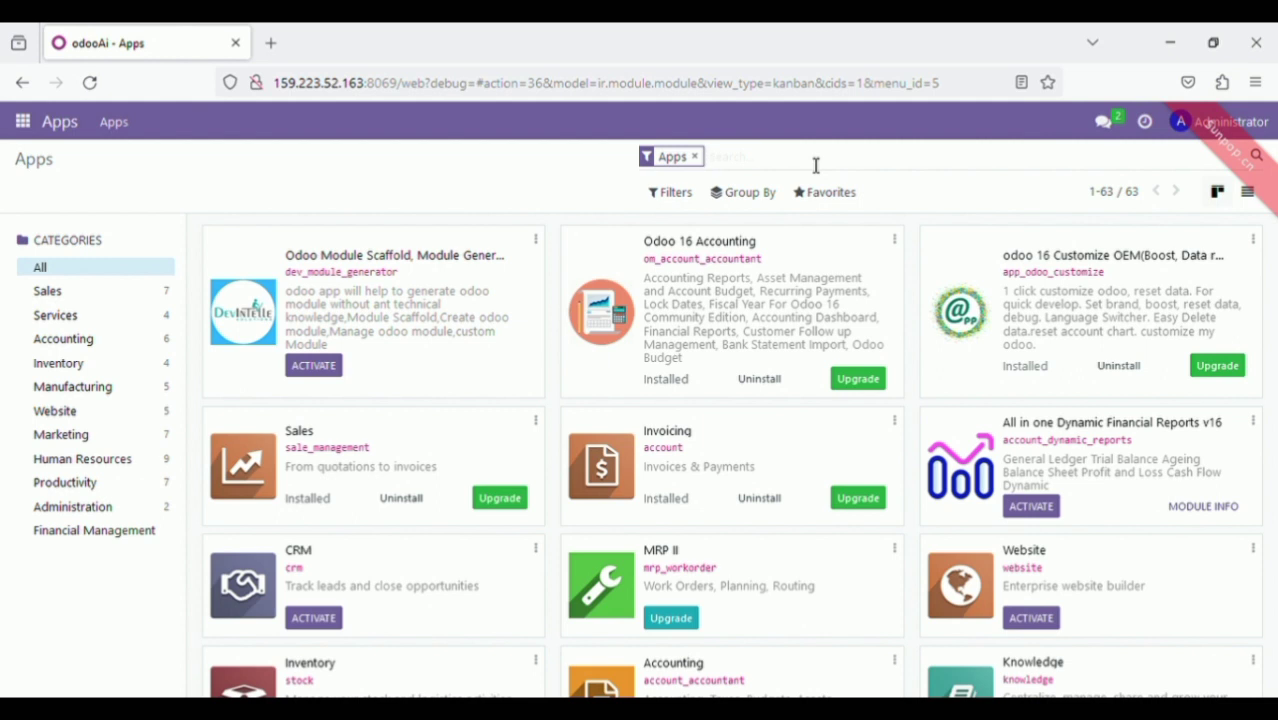
Filter the Apps list by Sales, Purchase, inventory and Accounting module terms, showing 8 results
text(Sales)
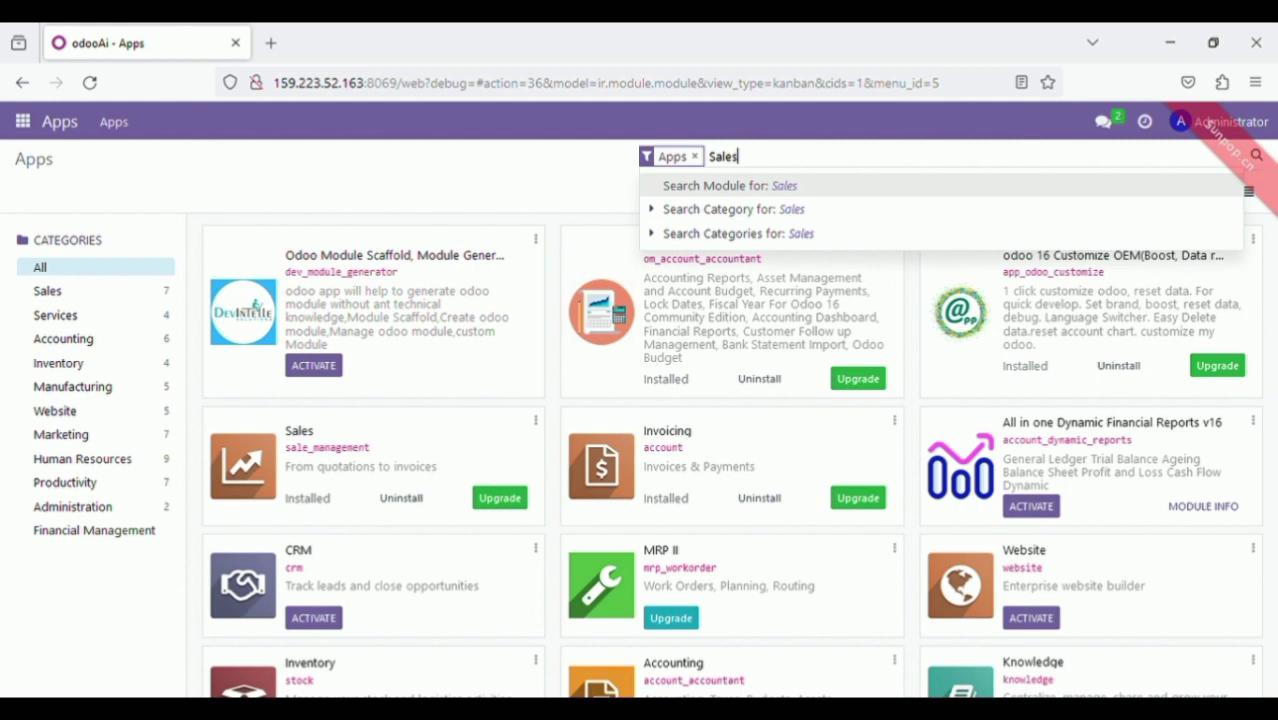
key(Return)
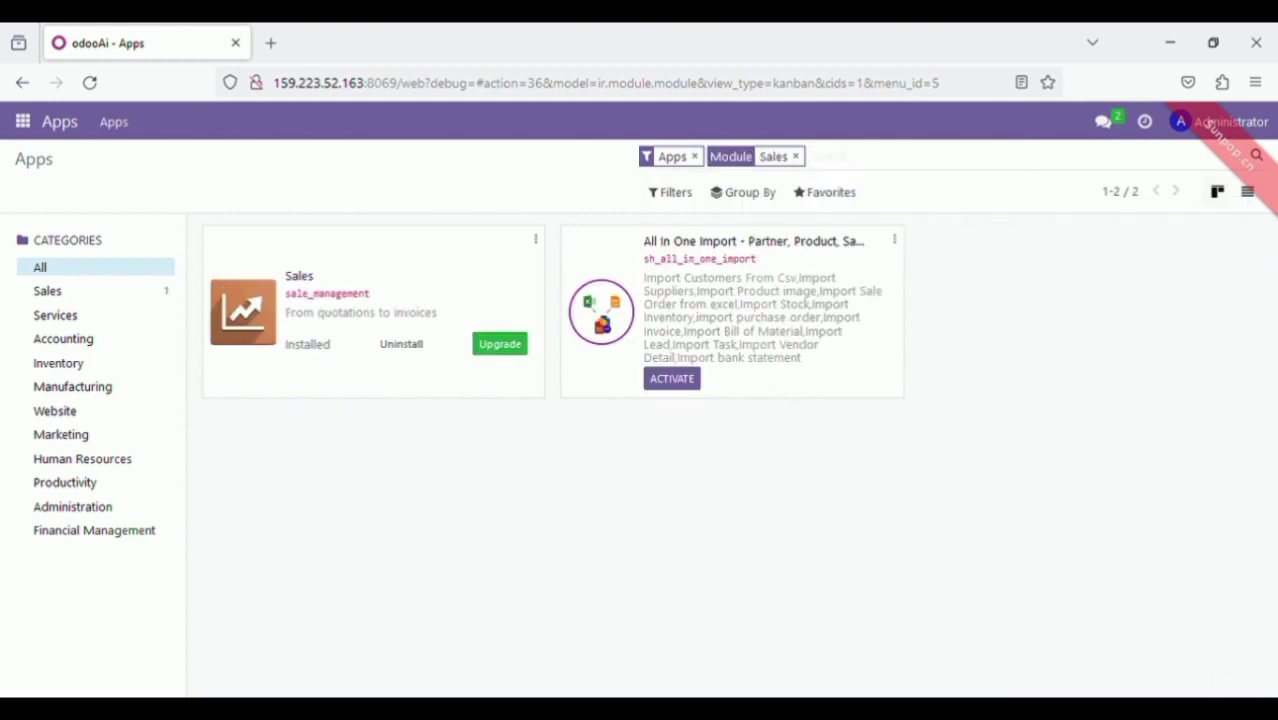
text(Purc)
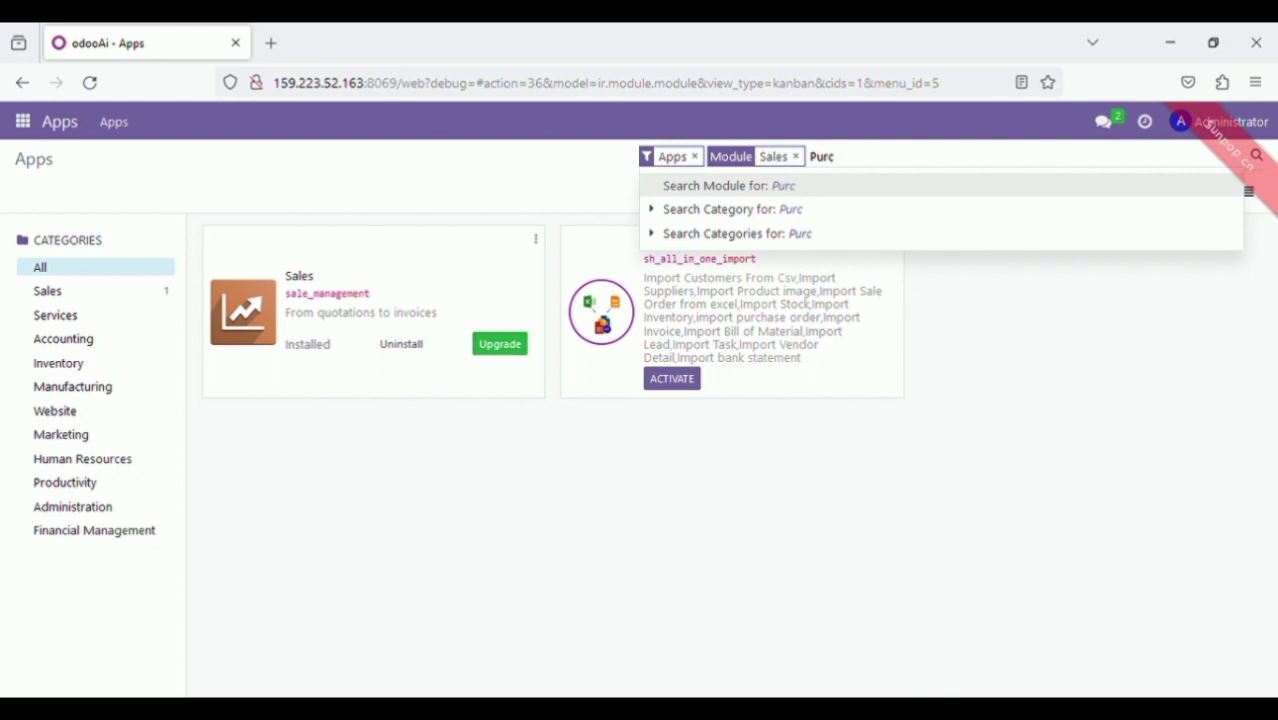
text(hase)
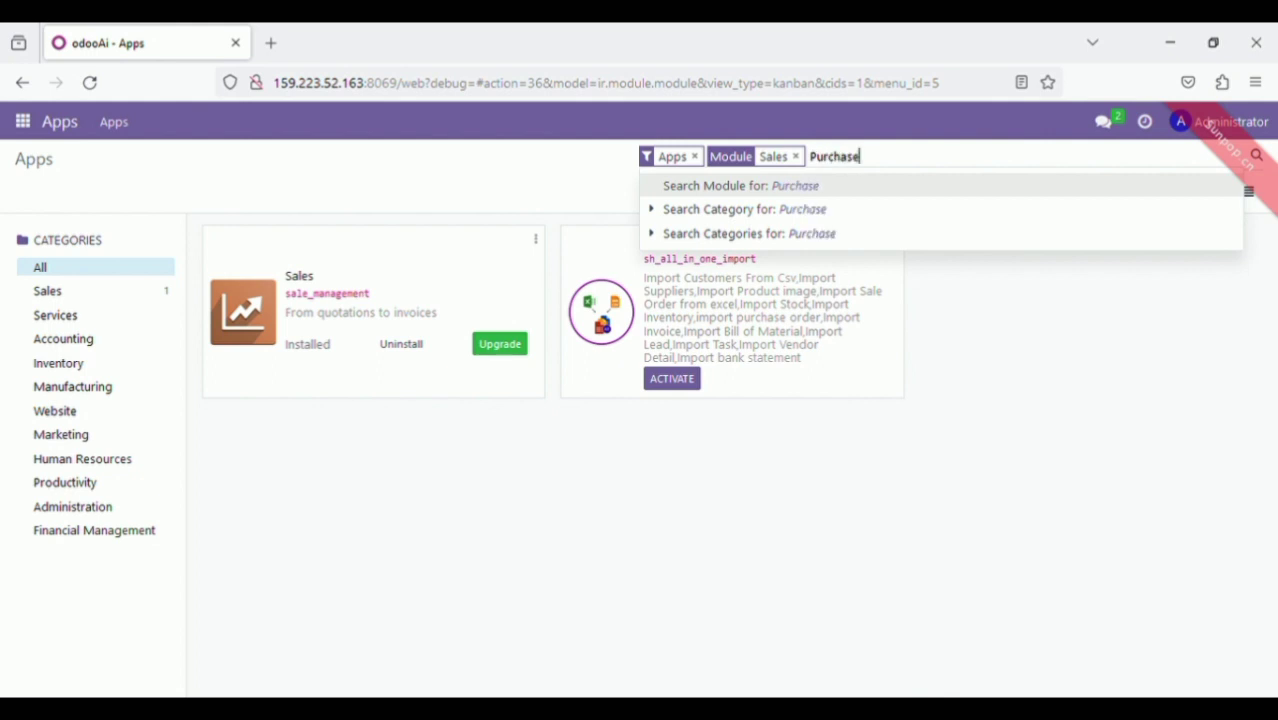
key(Return)
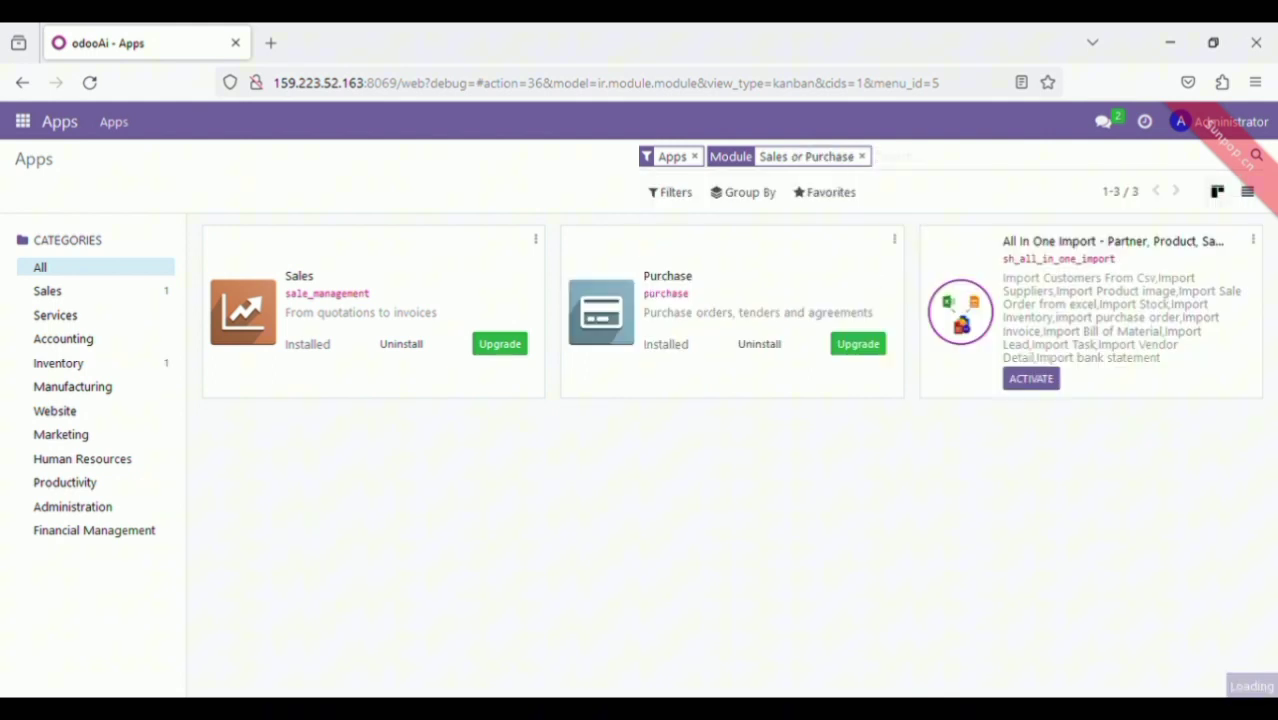
text(inventory)
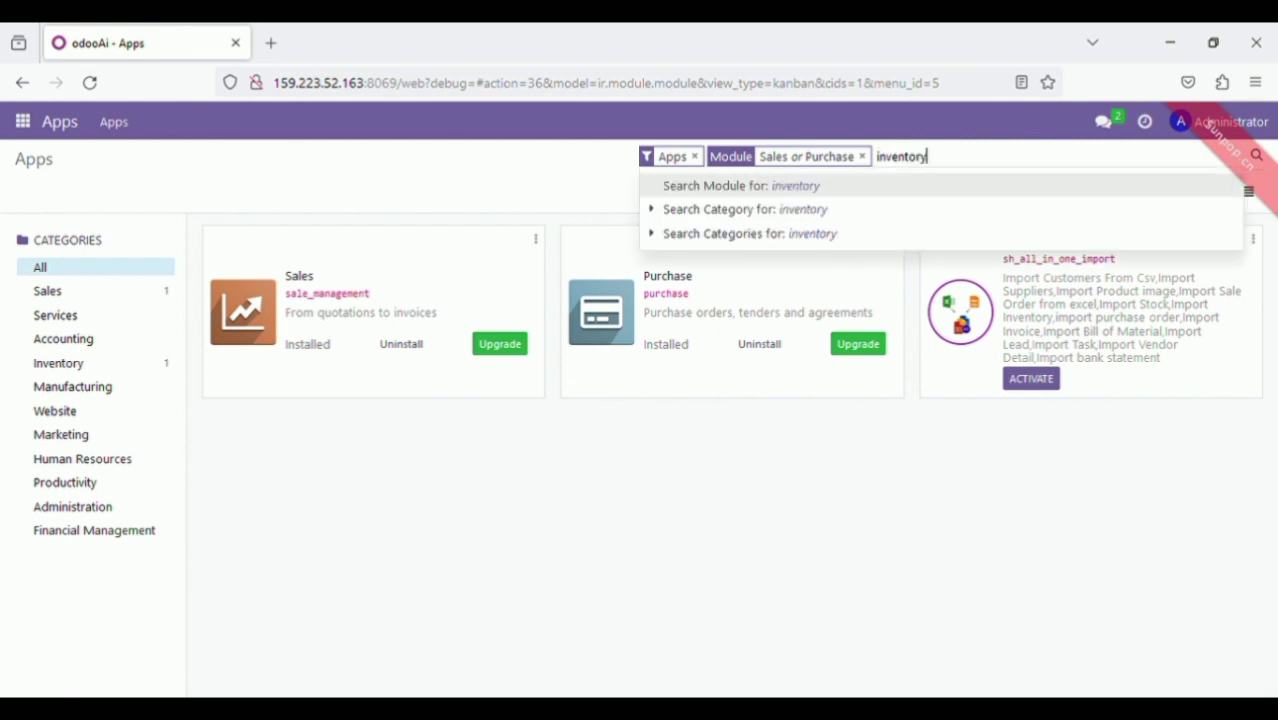
key(Return)
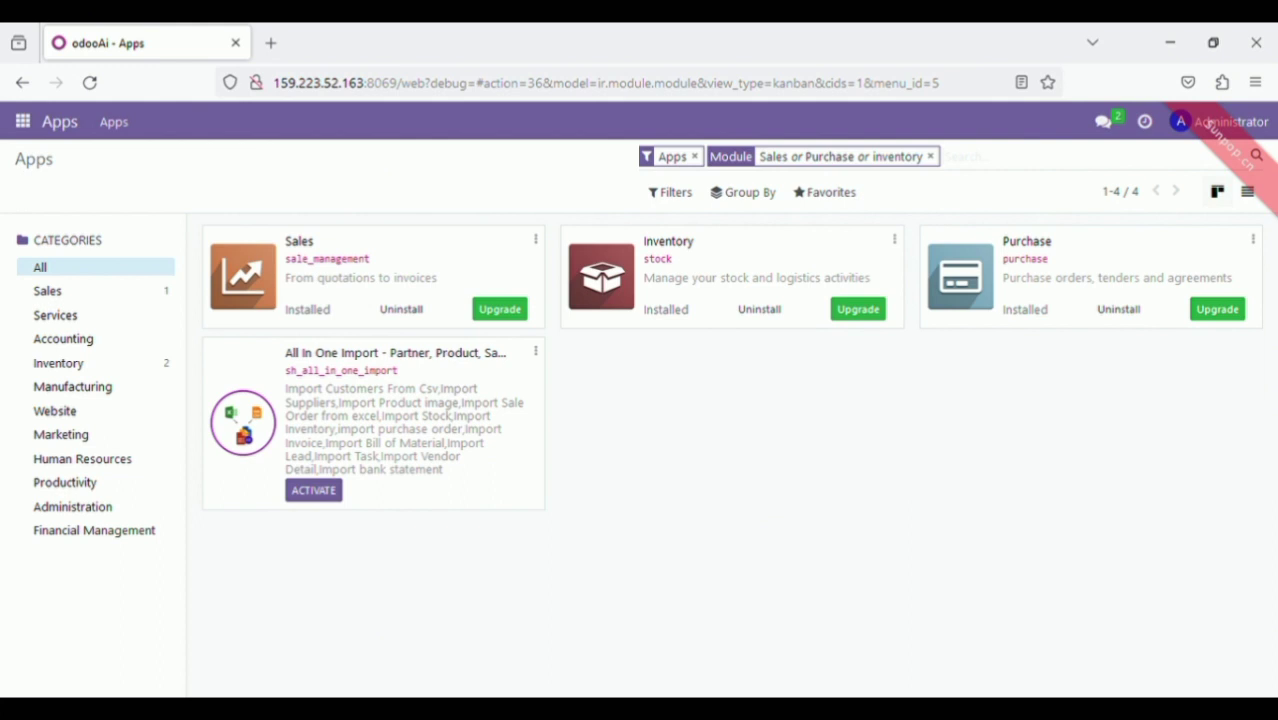
text(A)
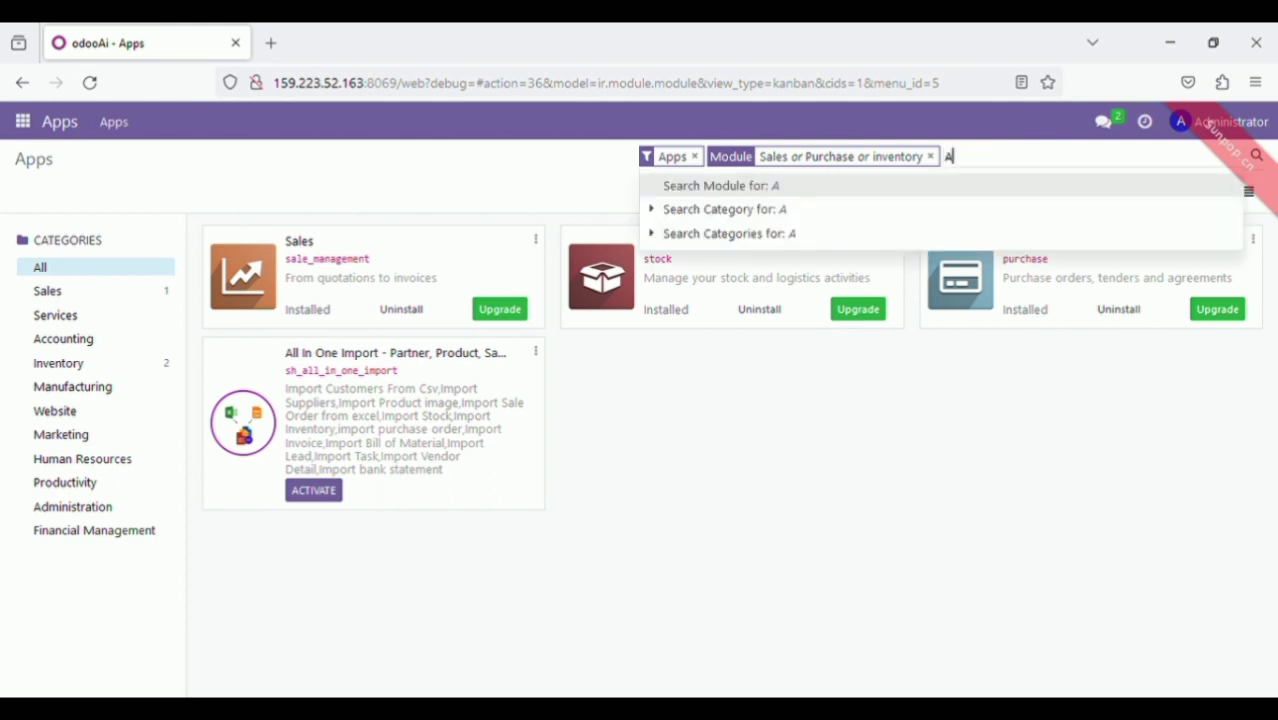
text(ccounting)
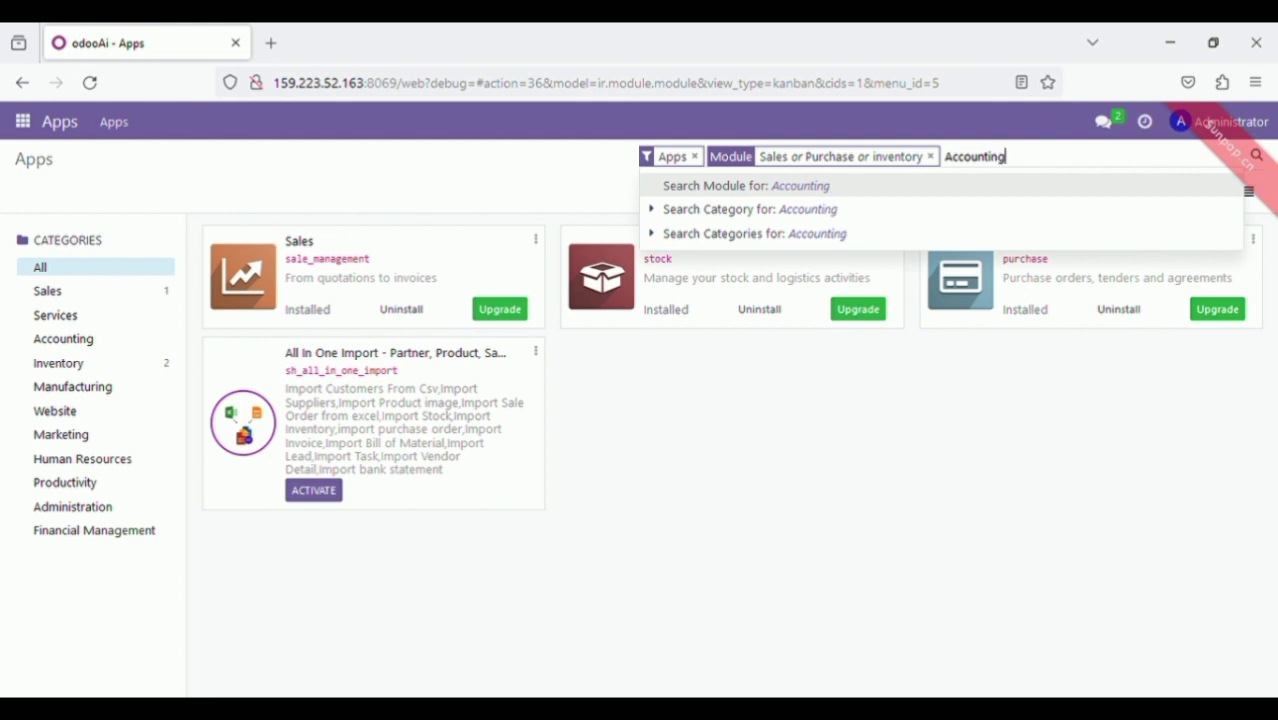
key(Return)
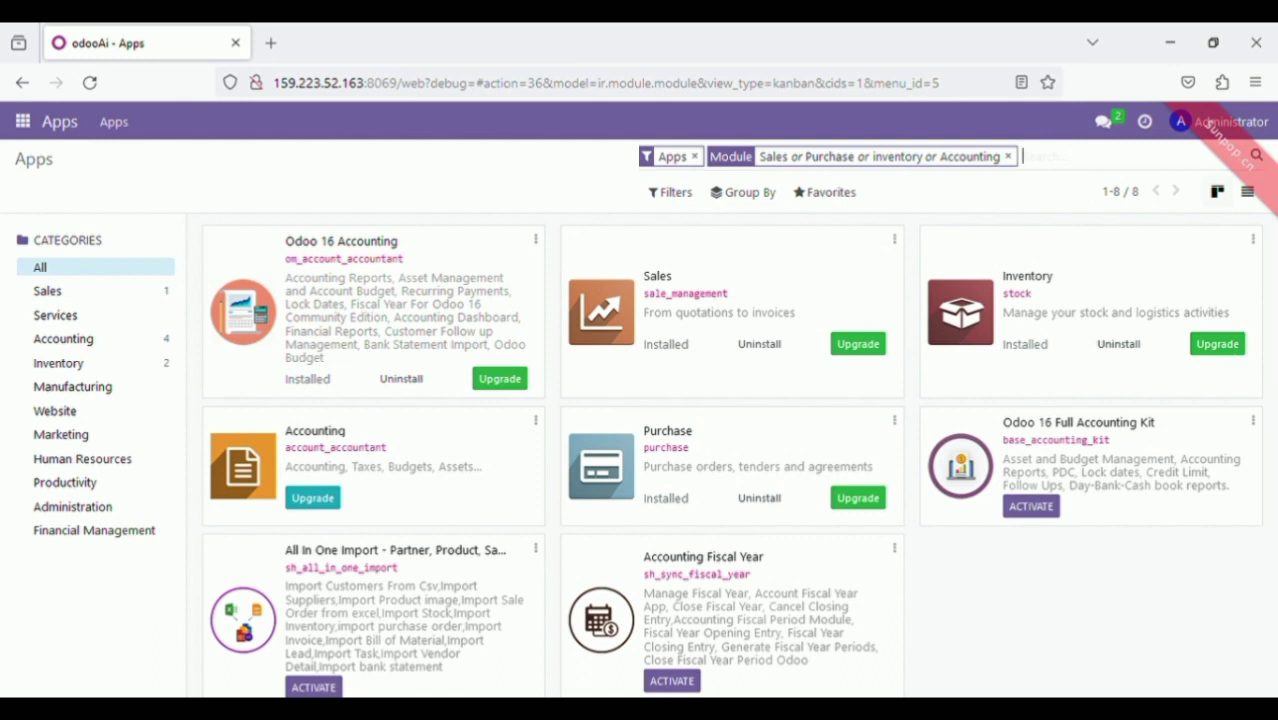
Add 'poin of sale' and 'contacts' to the Module filter, bringing Contacts into the results
text(poin)
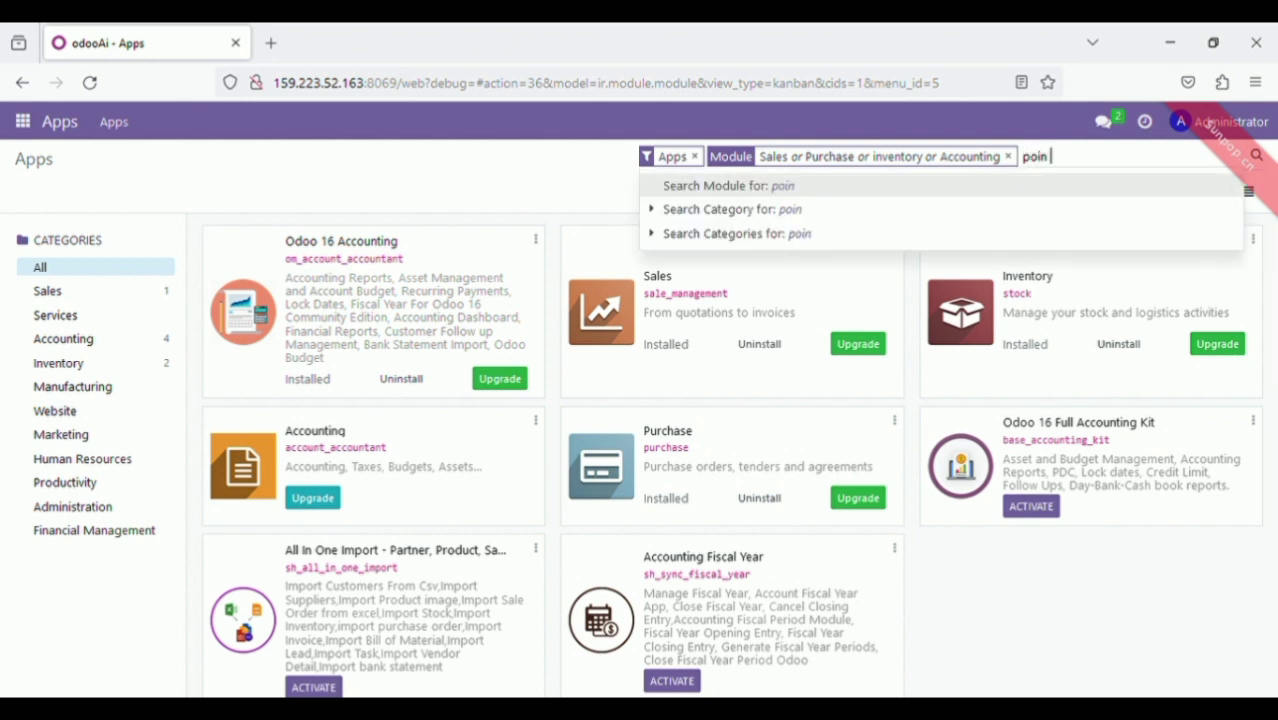
text( of sales)
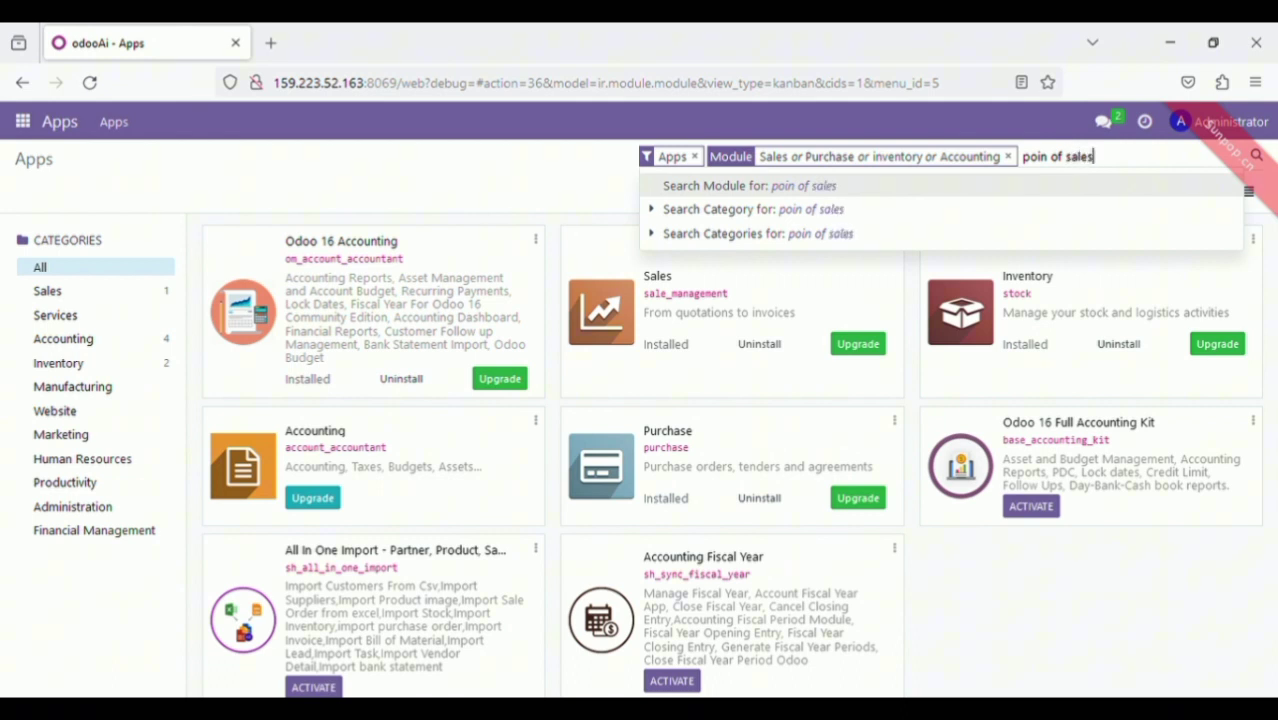
key(Return)
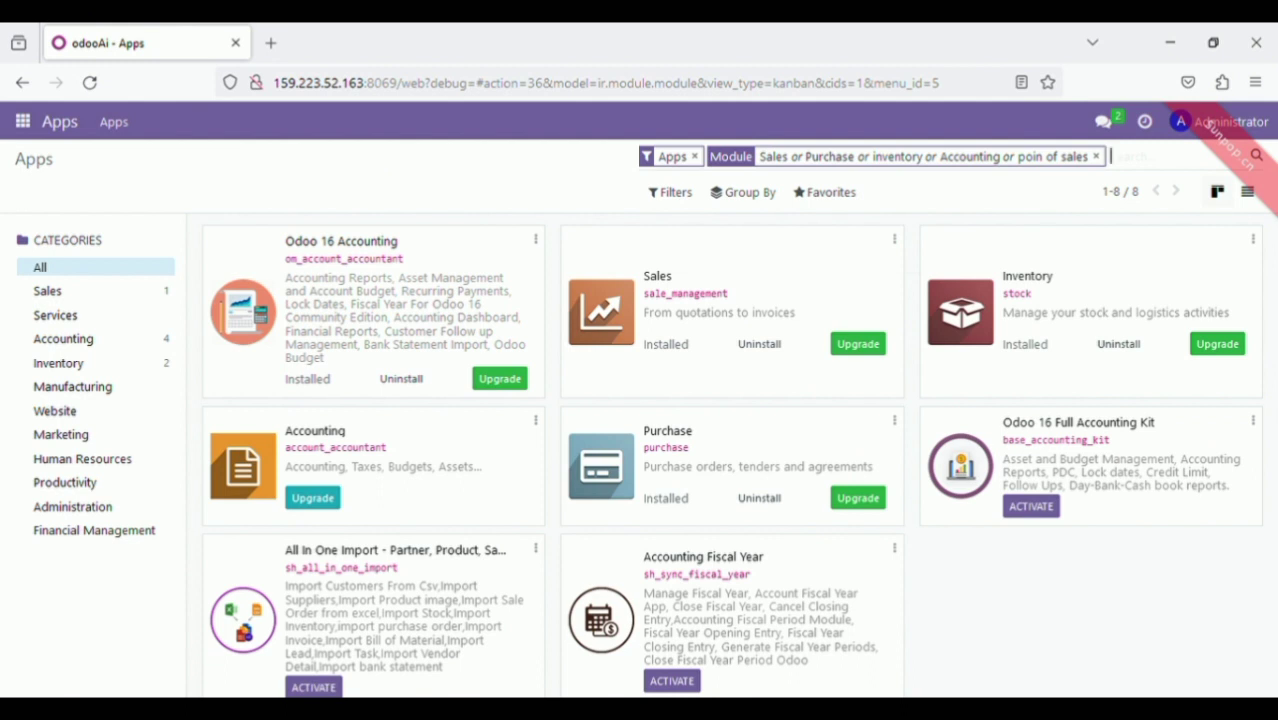
text(acc)
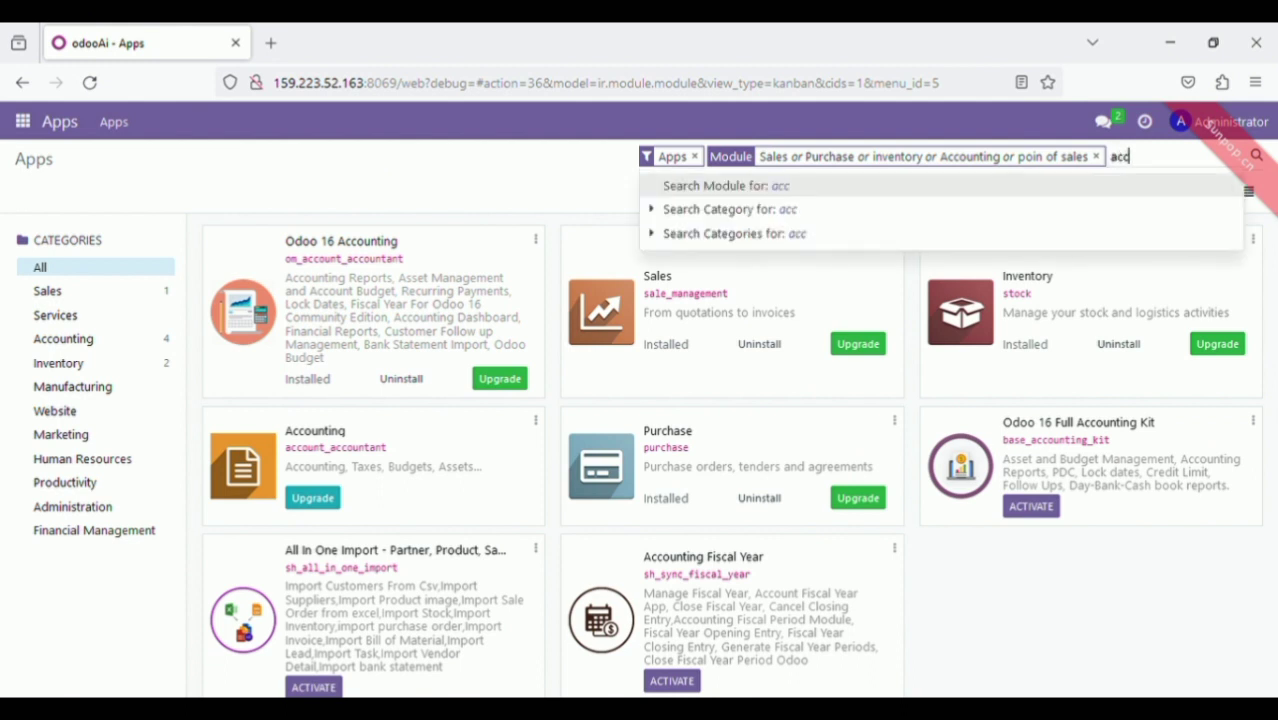
key(BackSpace)
text(contach)
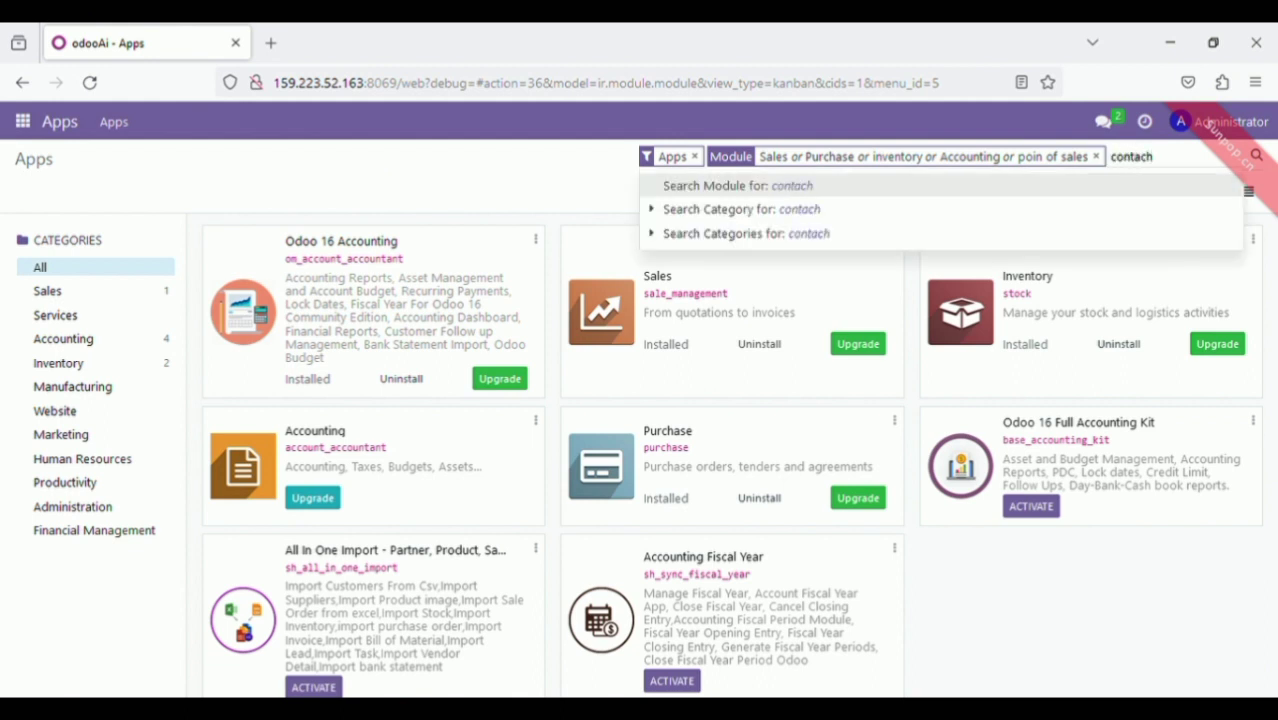
key(BackSpace)
key(Return)
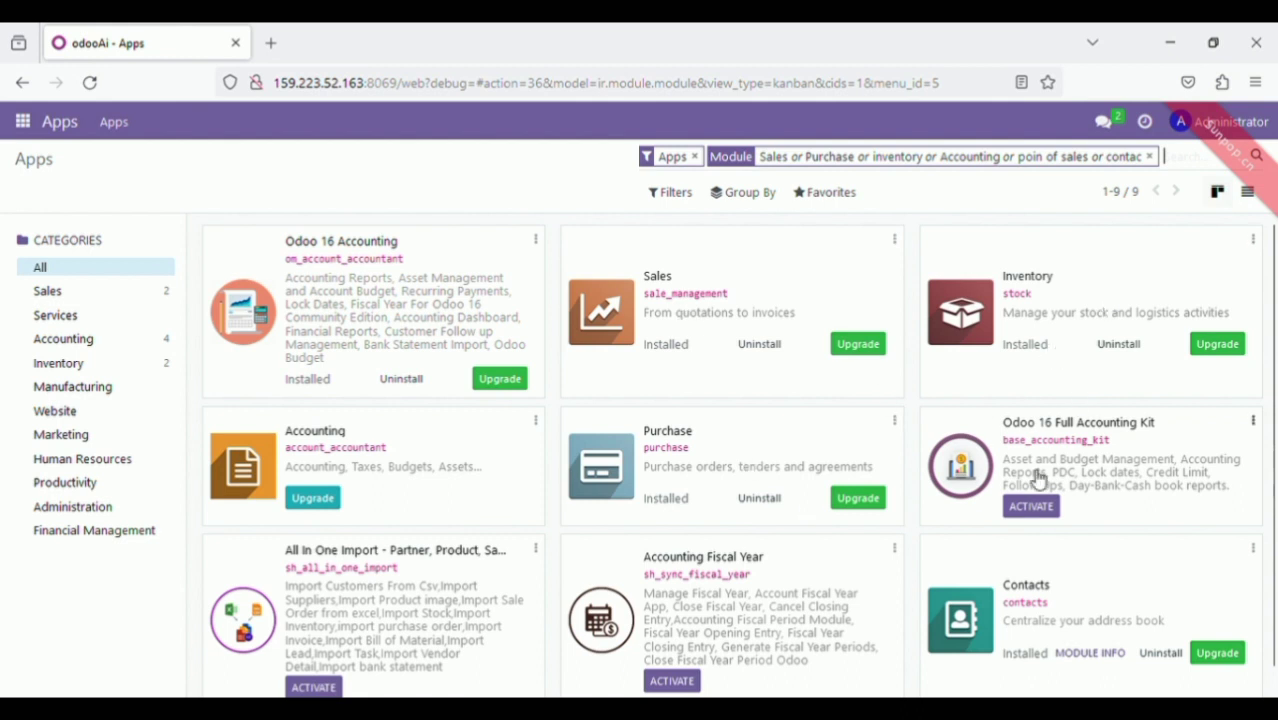
drag(1271, 505, 1263, 313)
Activate developer mode from the Developer Tools section of the general Settings
click(32, 127)
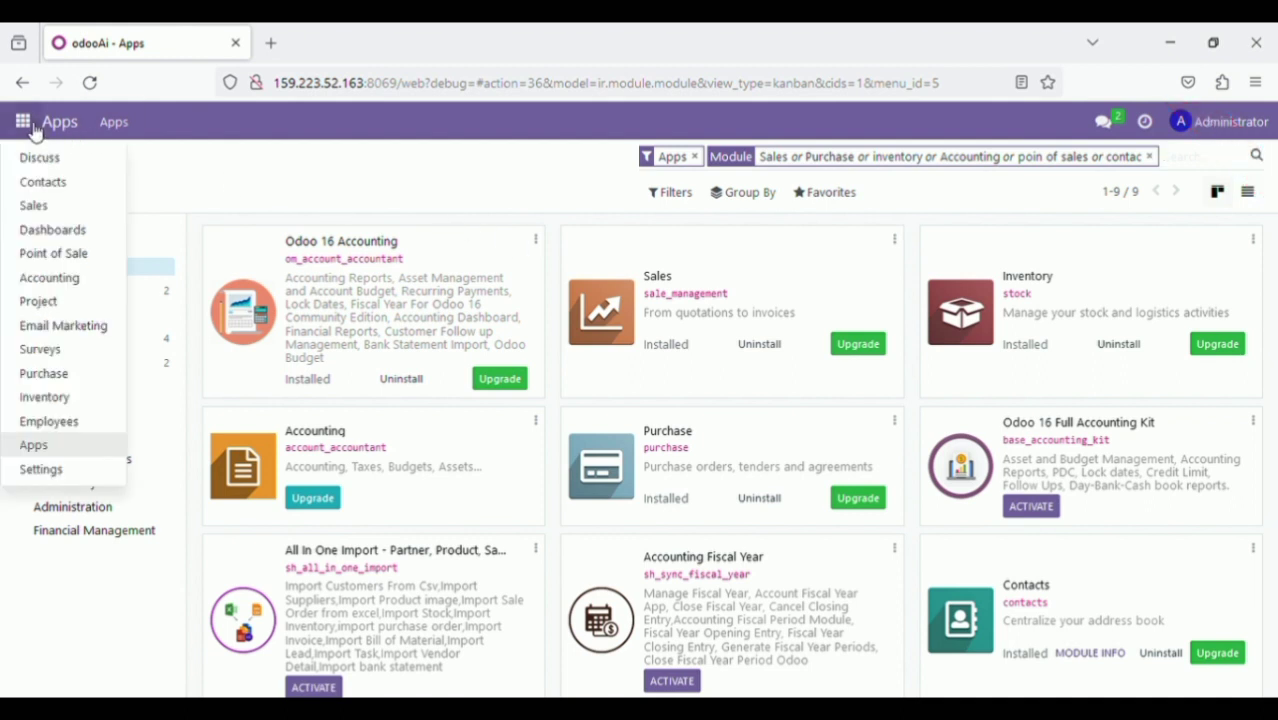
click(88, 474)
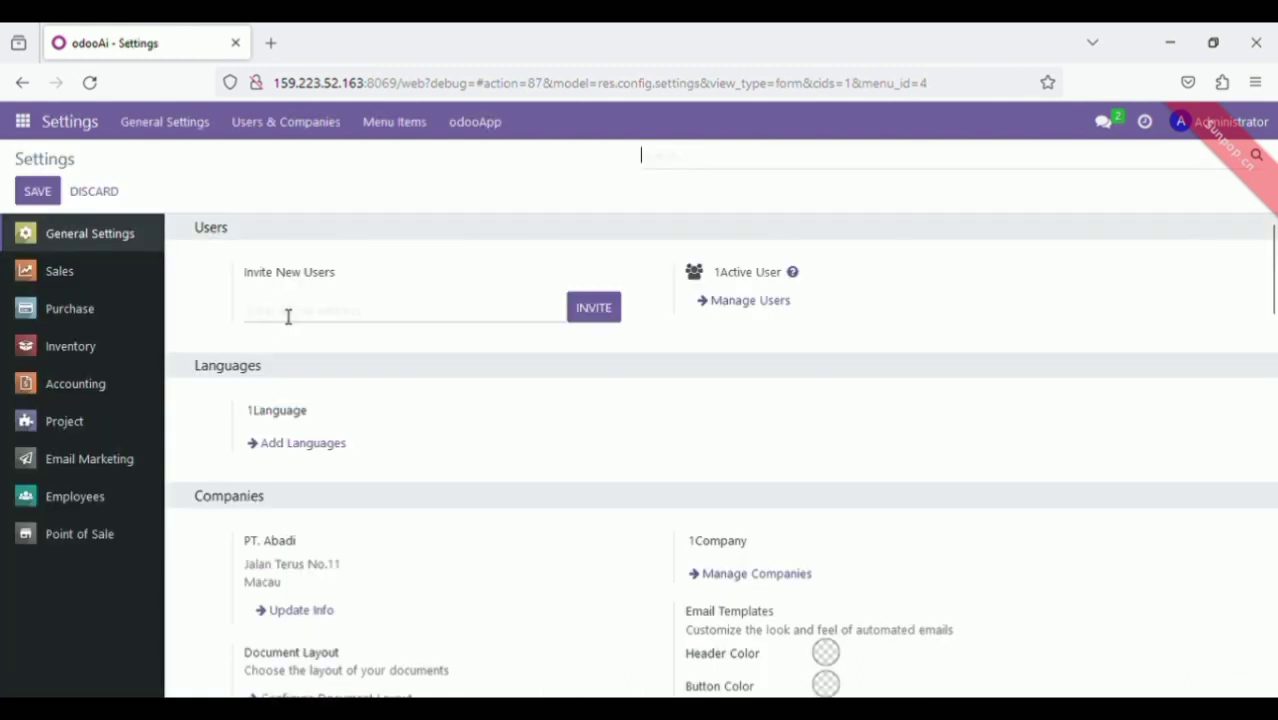
drag(1275, 280, 1275, 633)
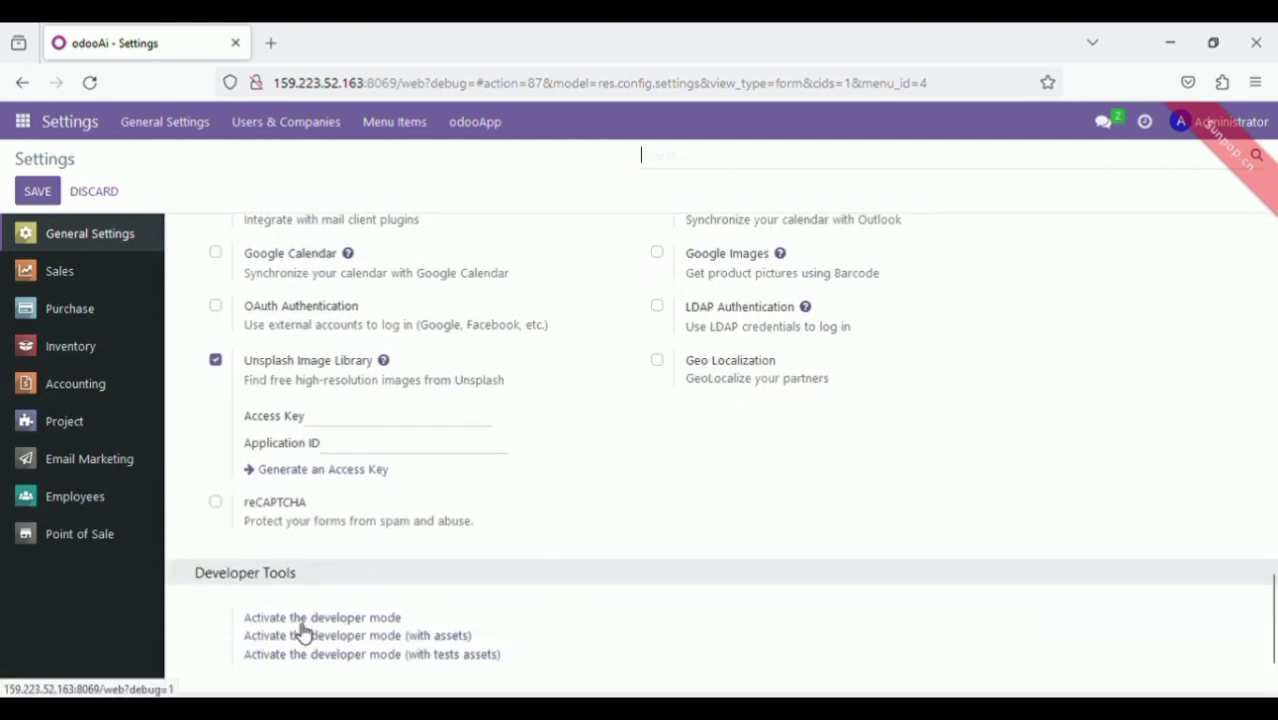
click(360, 621)
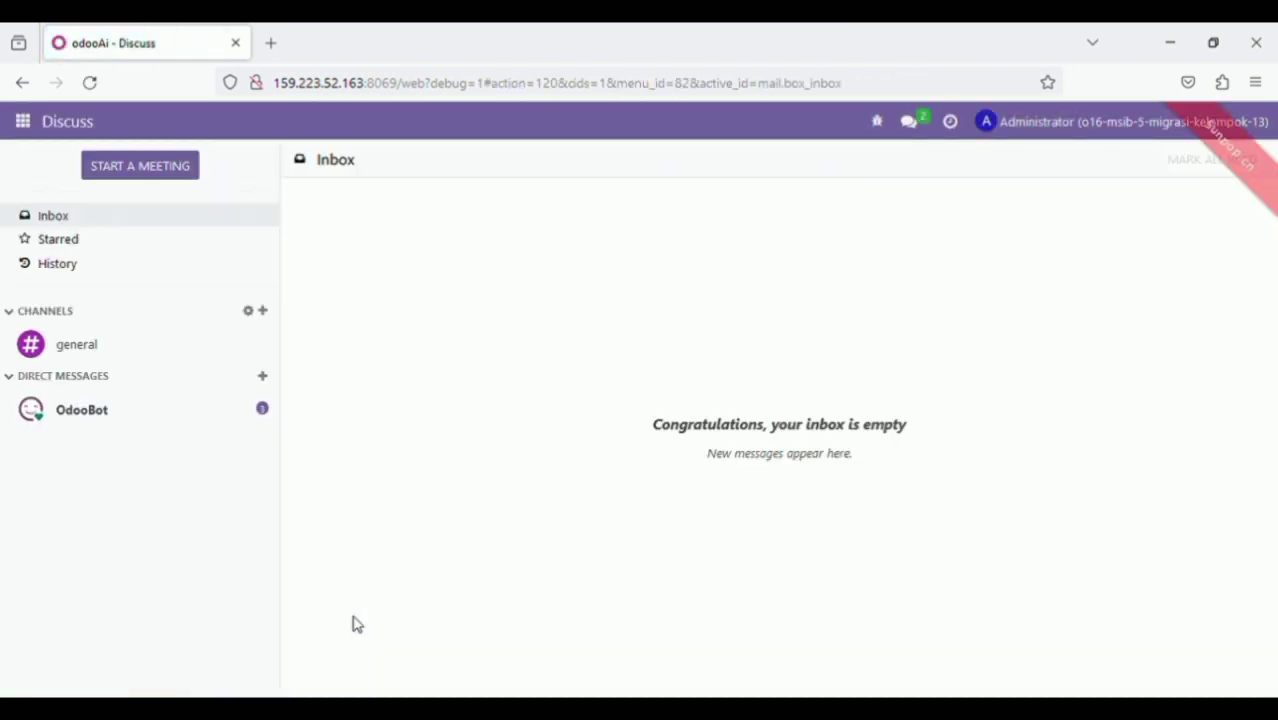
Check the debug menu, then reopen General Settings with developer mode active
click(883, 126)
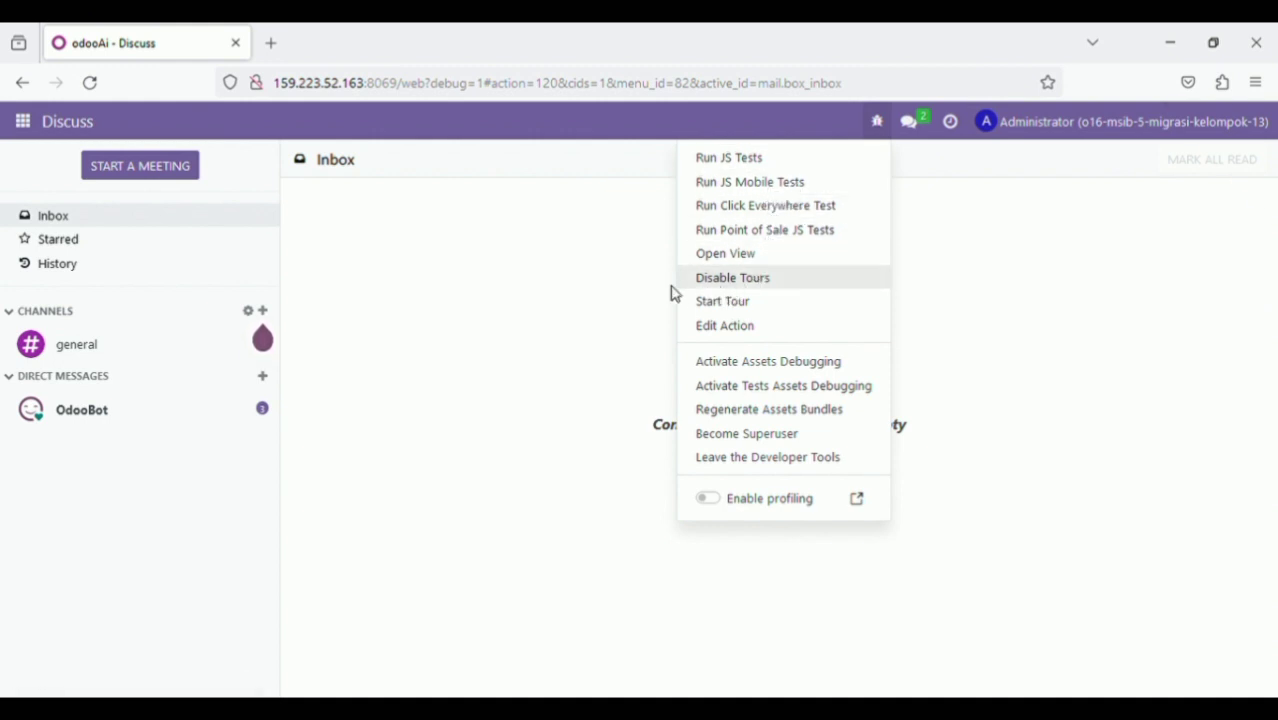
click(620, 230)
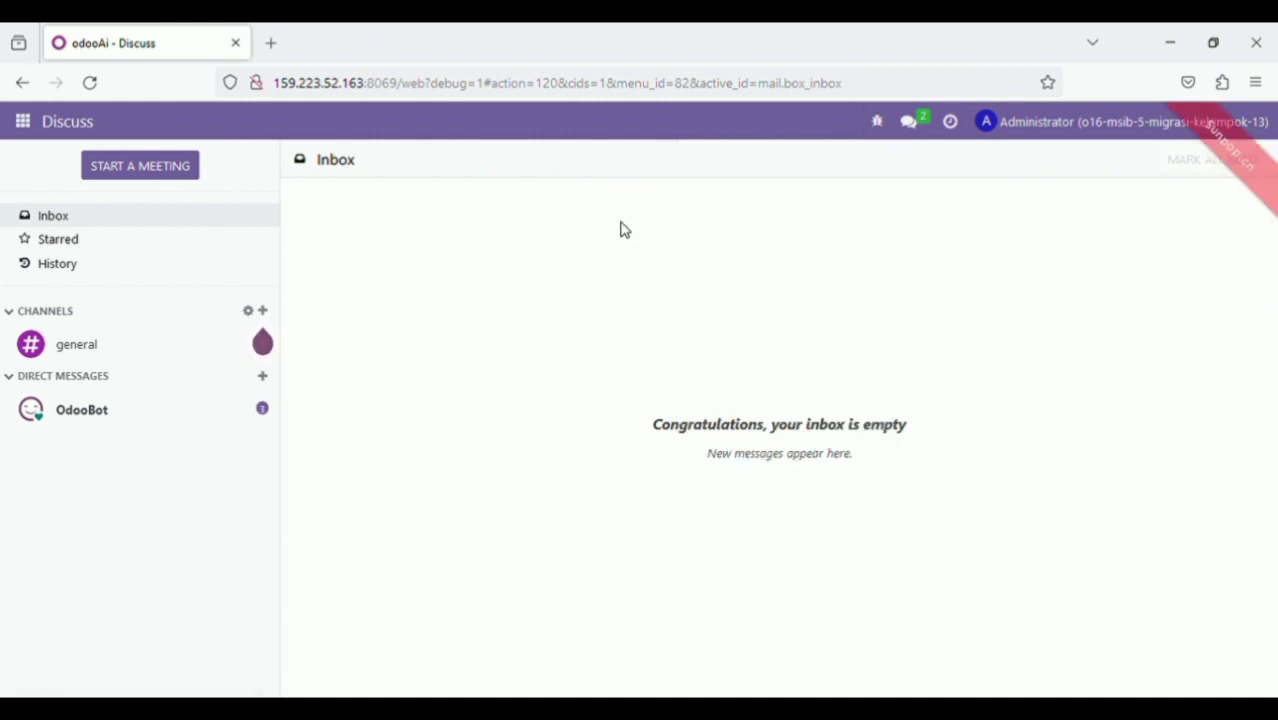
click(22, 121)
click(40, 493)
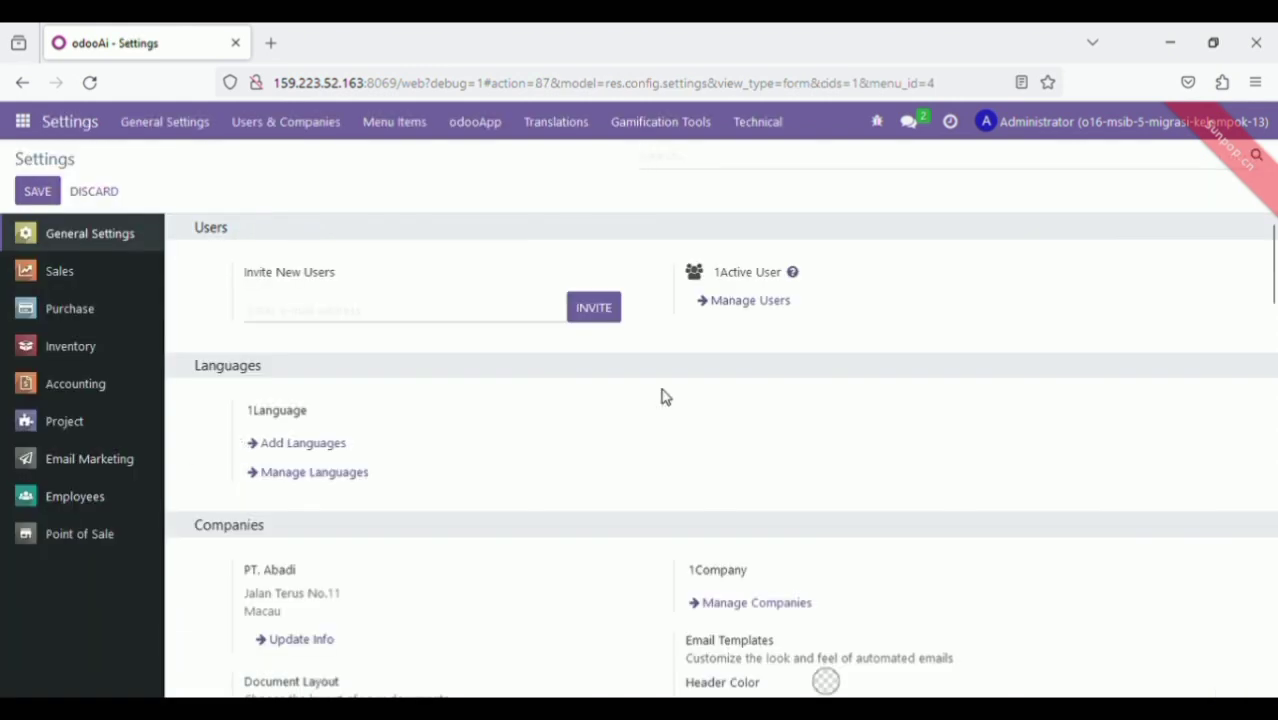
click(757, 302)
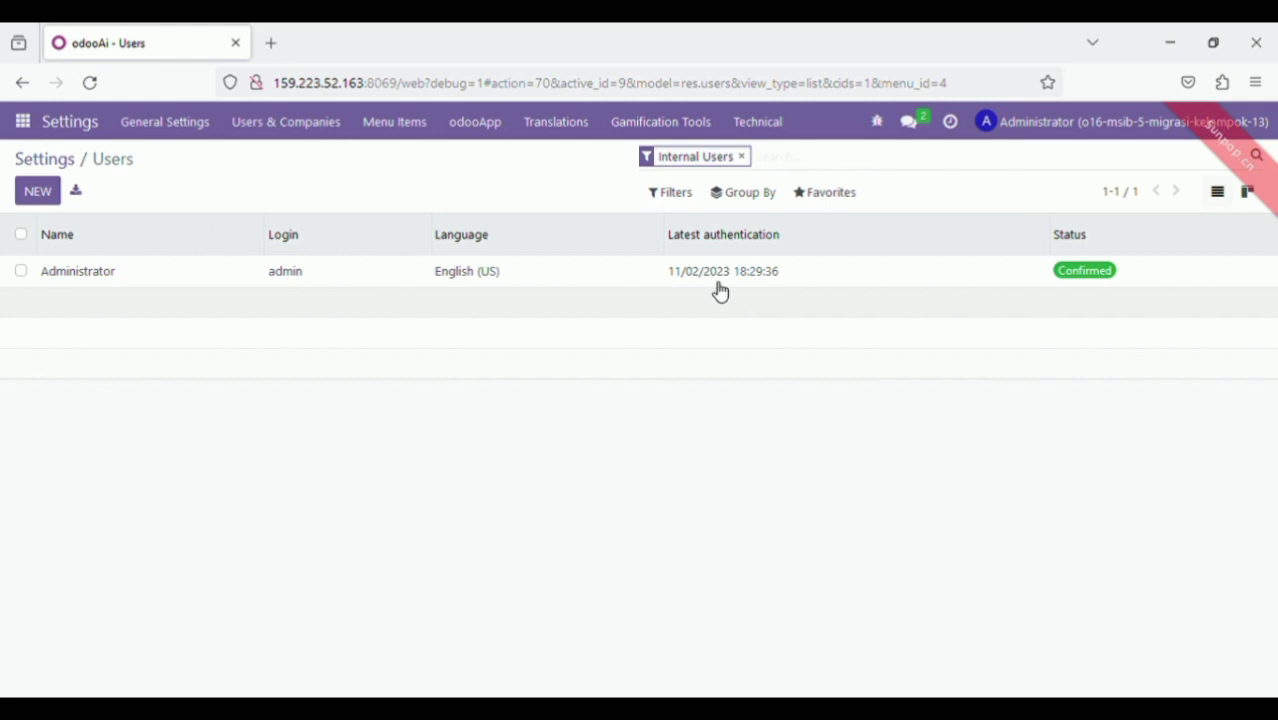
click(111, 278)
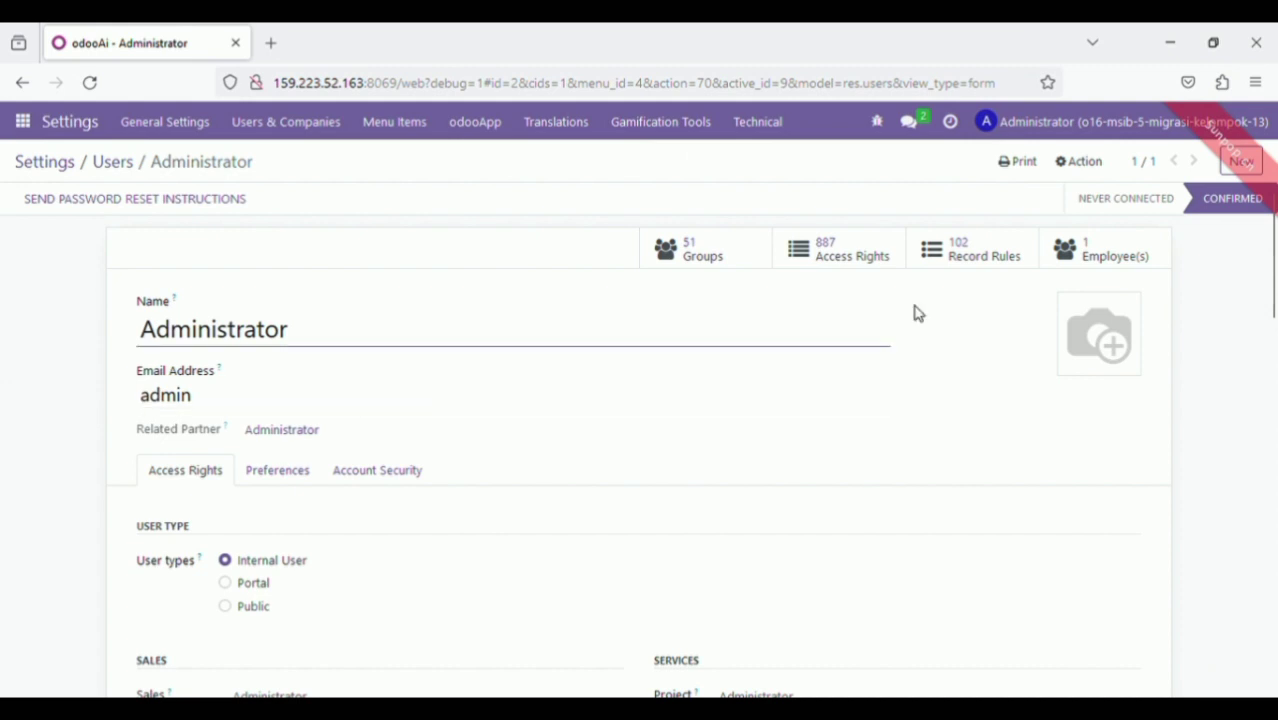
drag(1271, 243, 1274, 305)
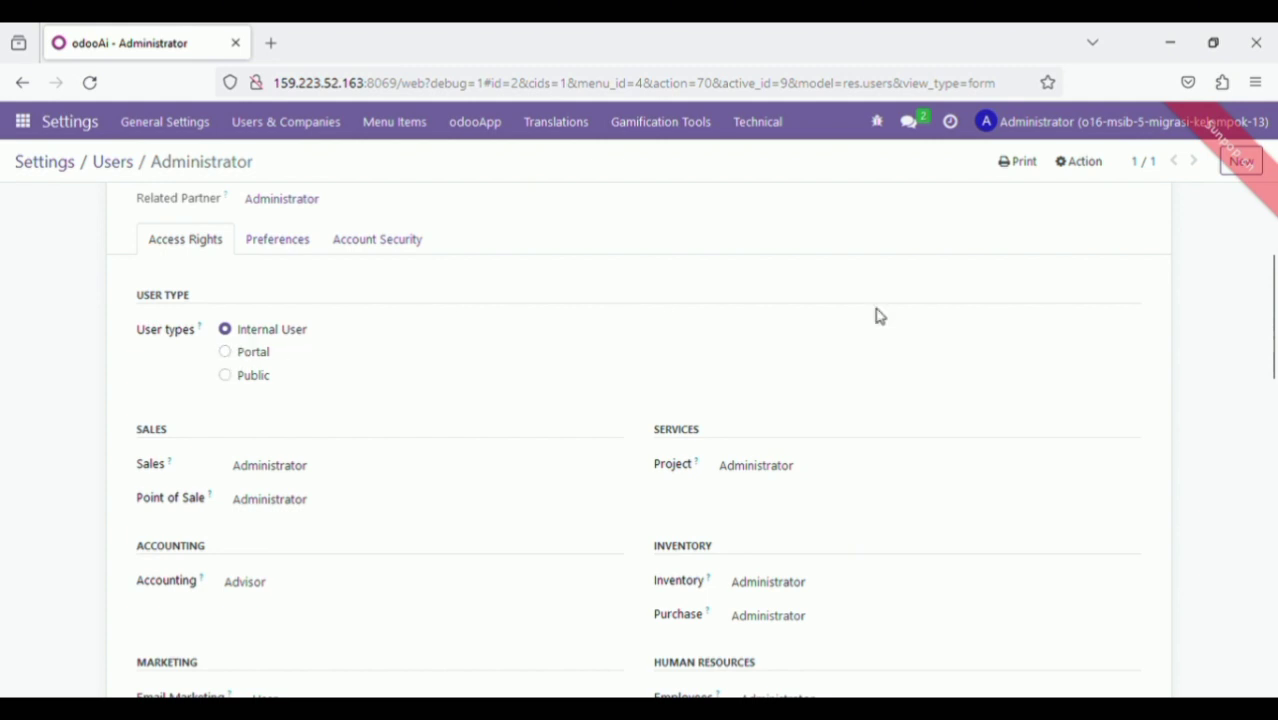
scroll(1274, 290, down, 2)
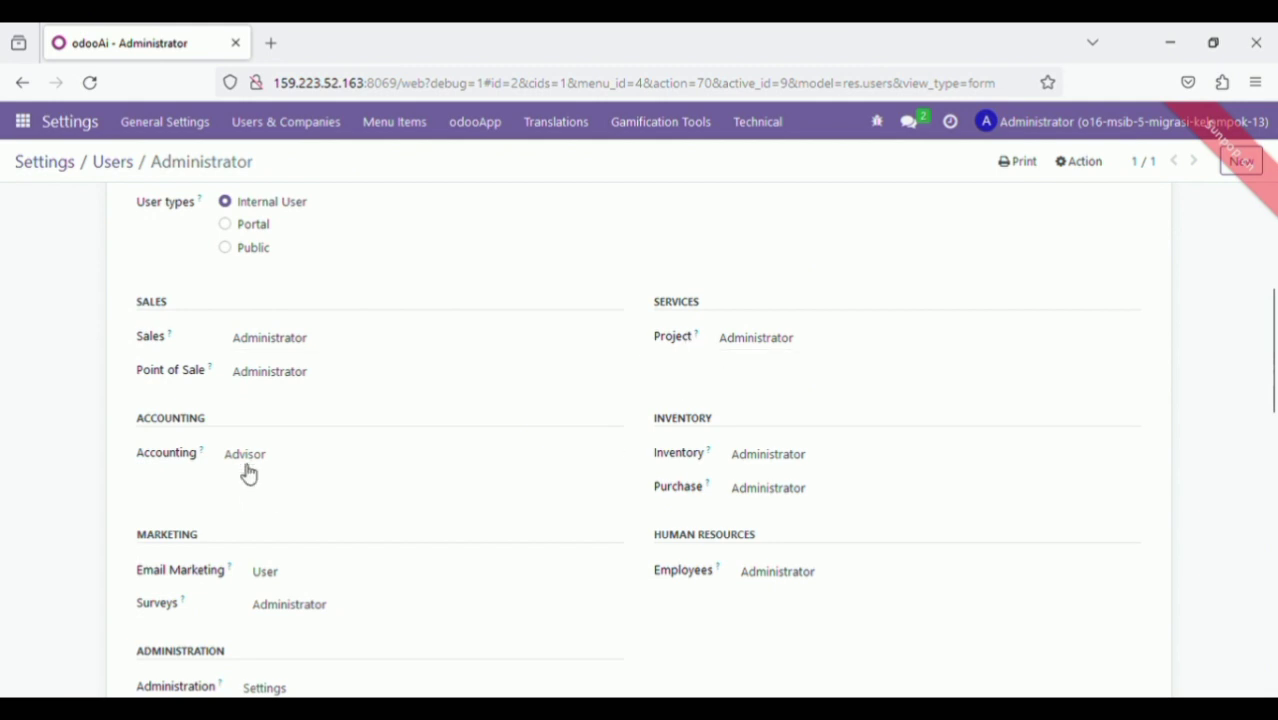
scroll(1274, 400, down, 2)
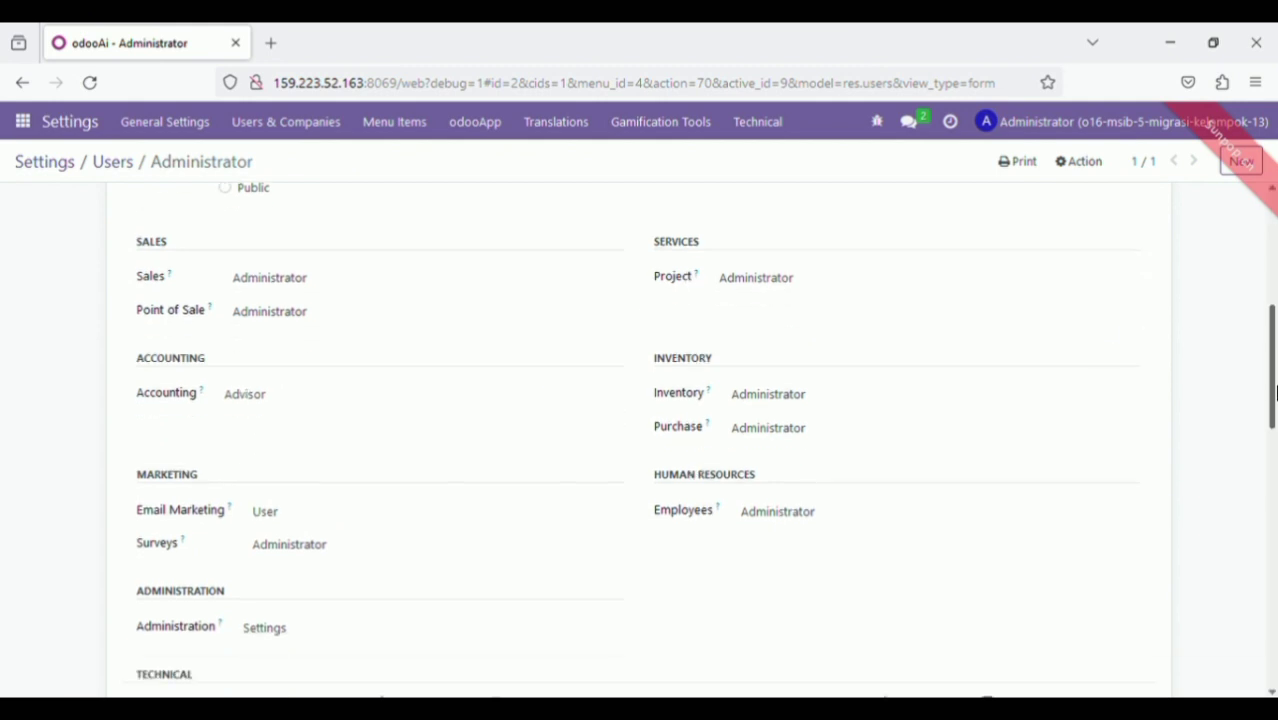
drag(1274, 408, 1274, 490)
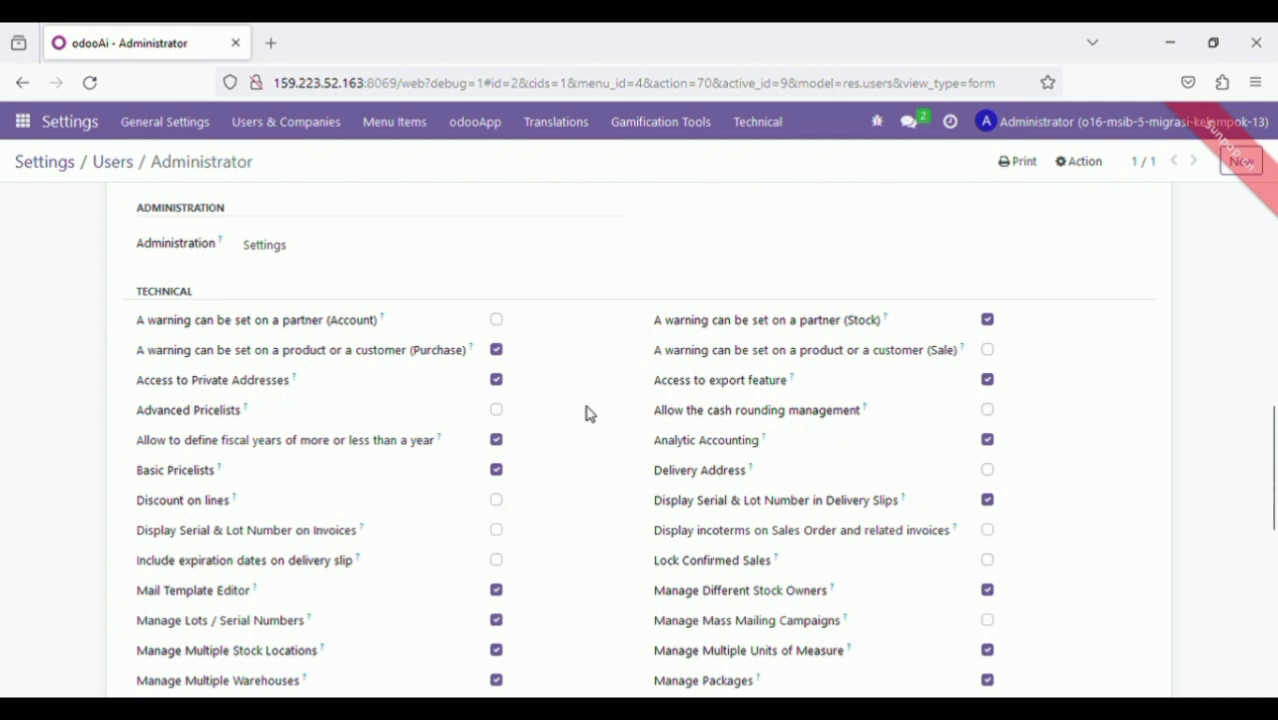
drag(1273, 421, 1264, 496)
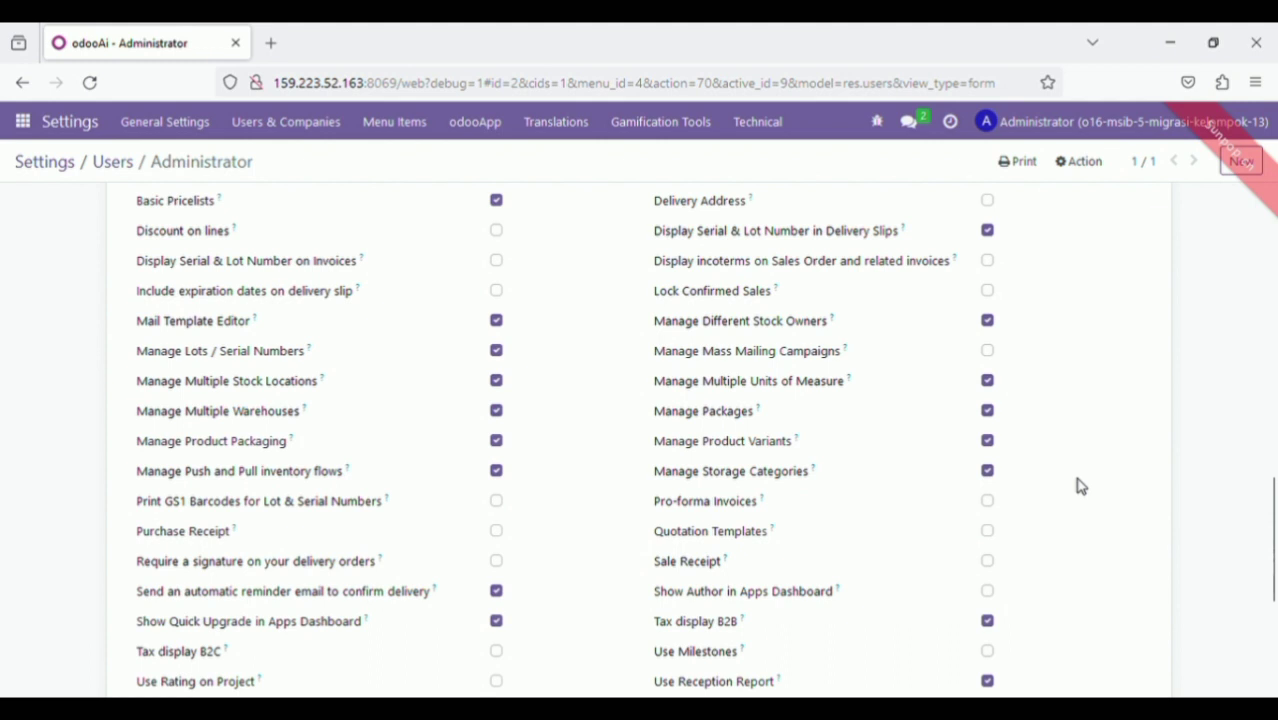
drag(1272, 500, 1272, 597)
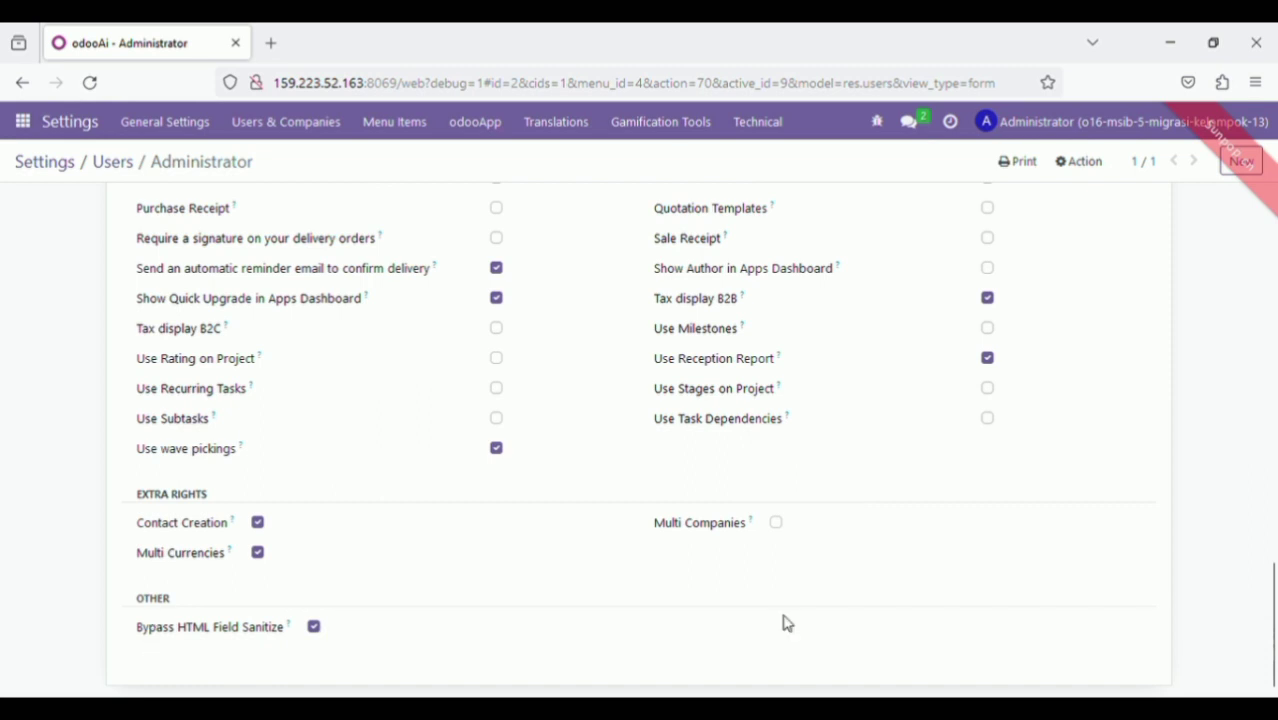
drag(1273, 612, 1273, 243)
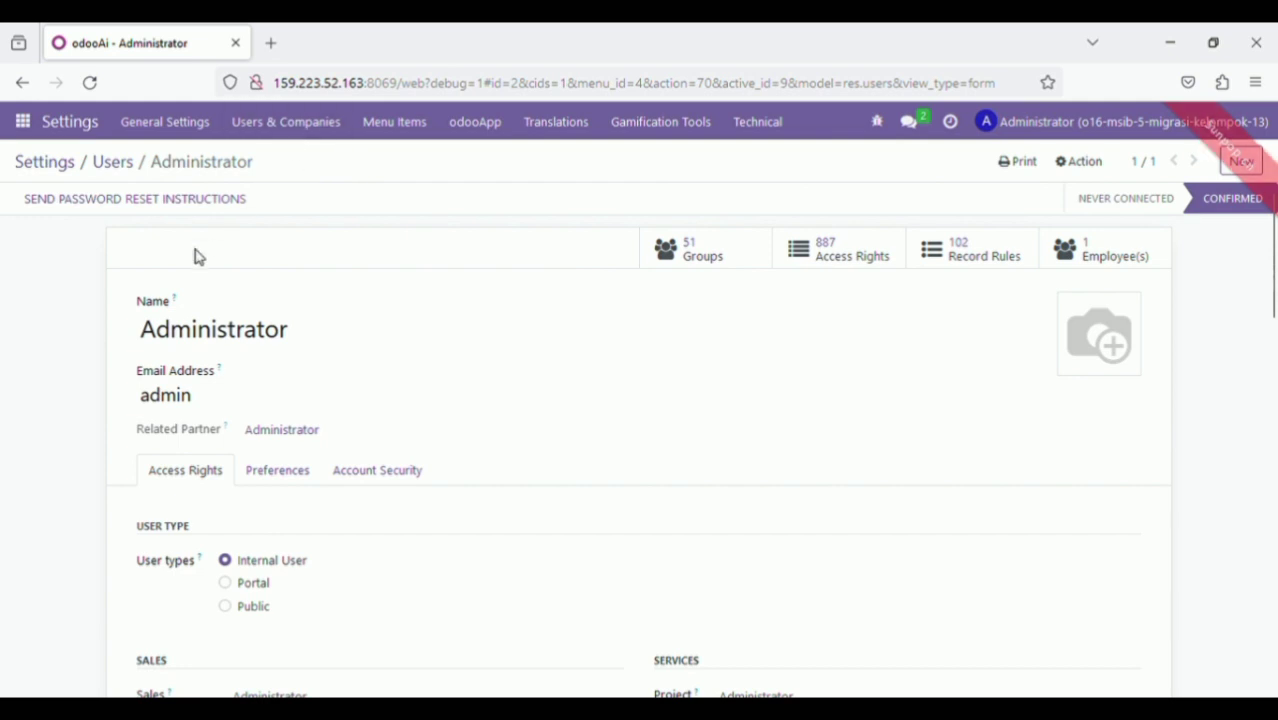
Go from Settings to Users & Companies > Companies to list the PT. Abadi company
click(53, 168)
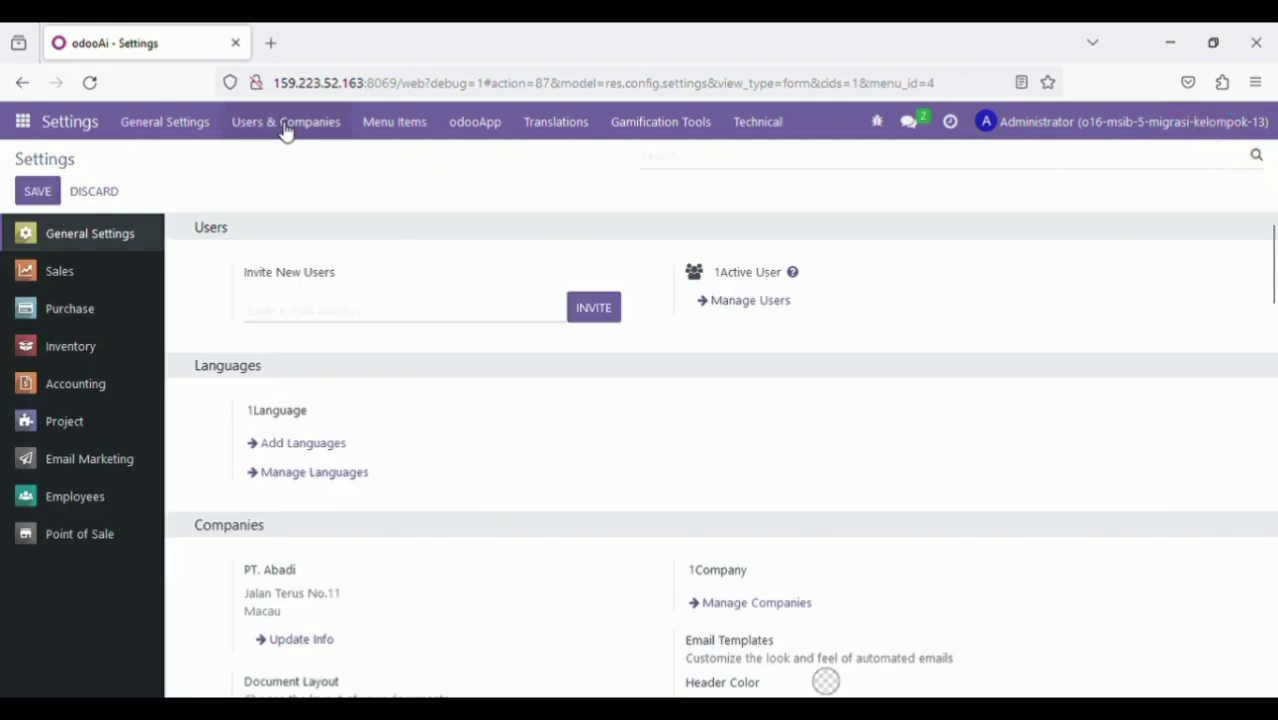
click(286, 122)
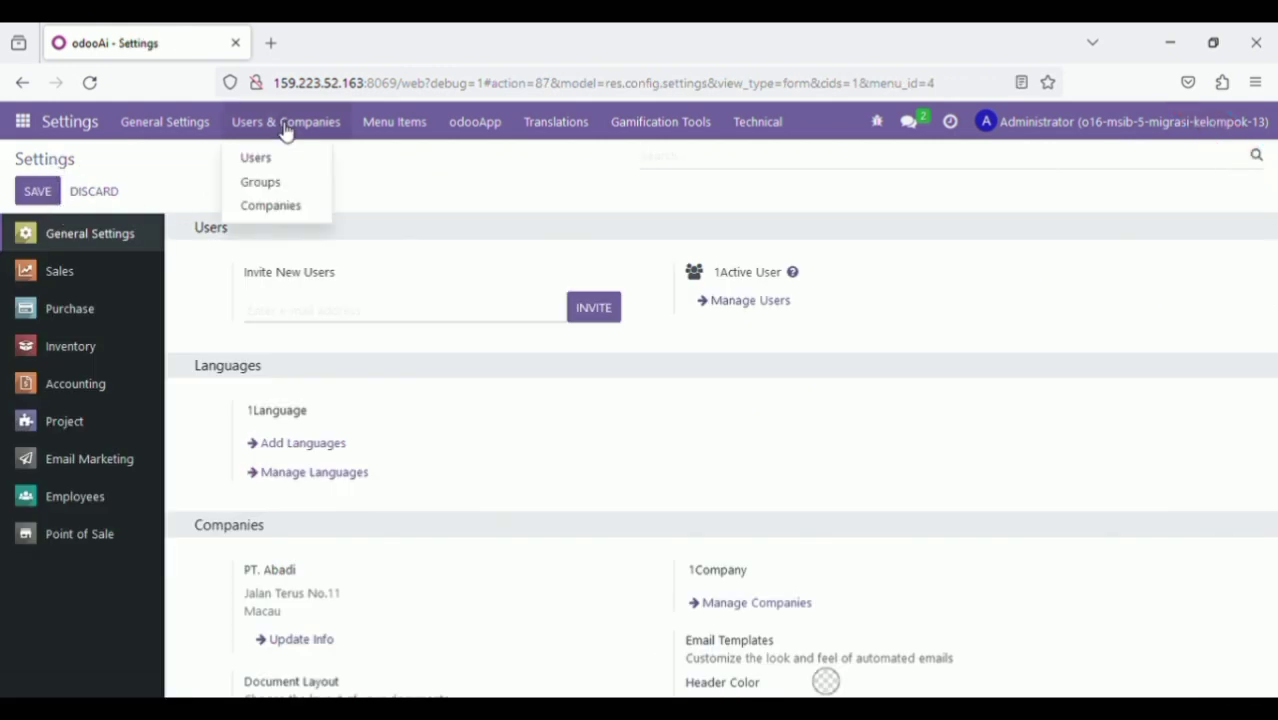
click(263, 207)
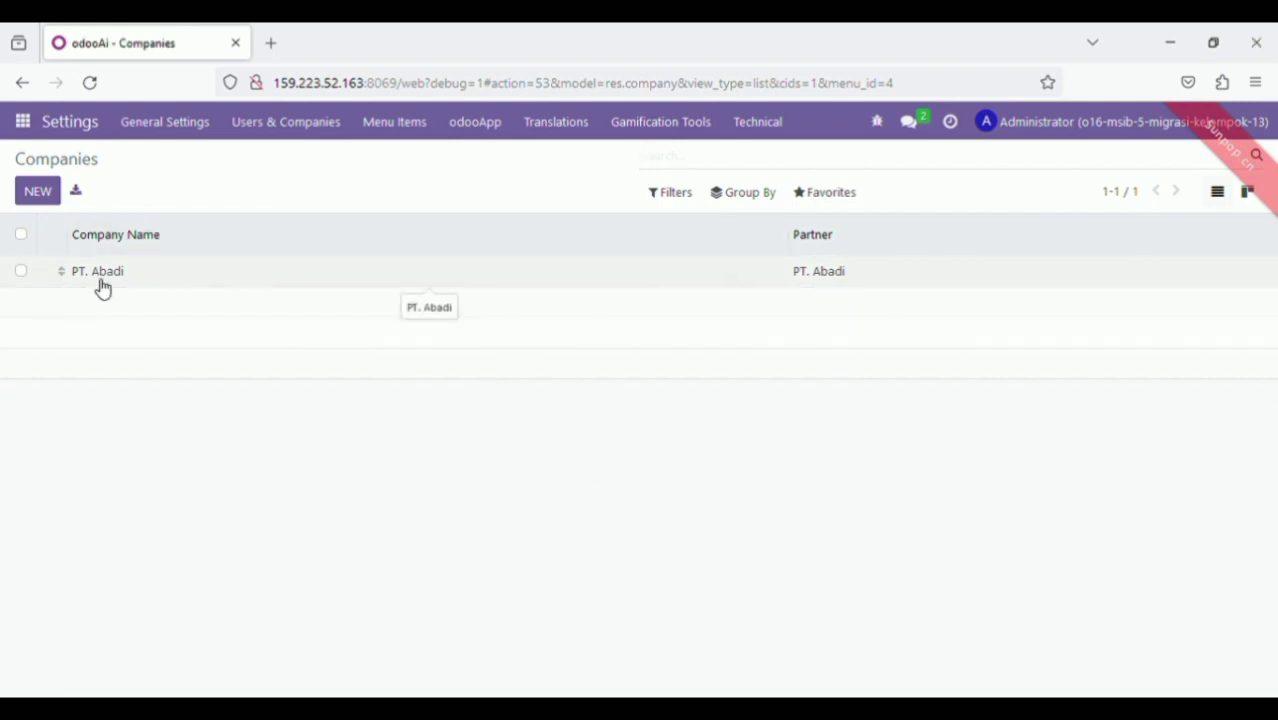
Open the PT. Abadi company form and review its address, MOP currency and contact details
click(137, 273)
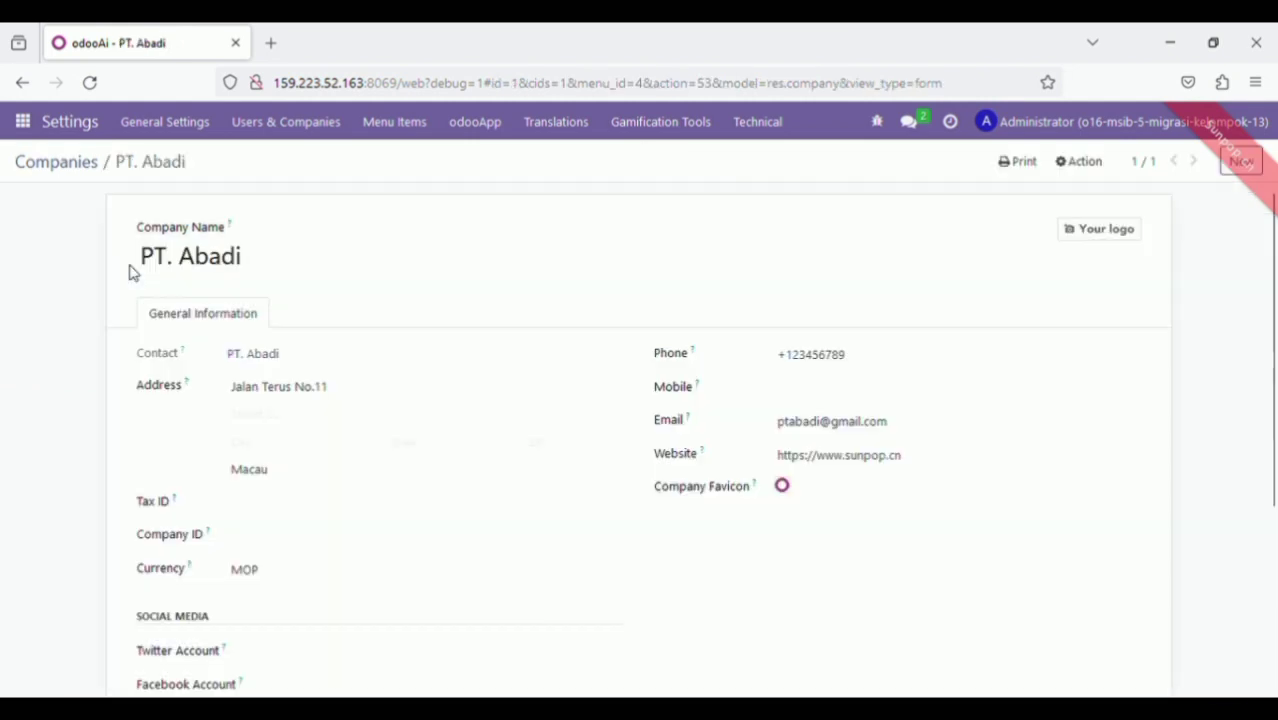
click(22, 83)
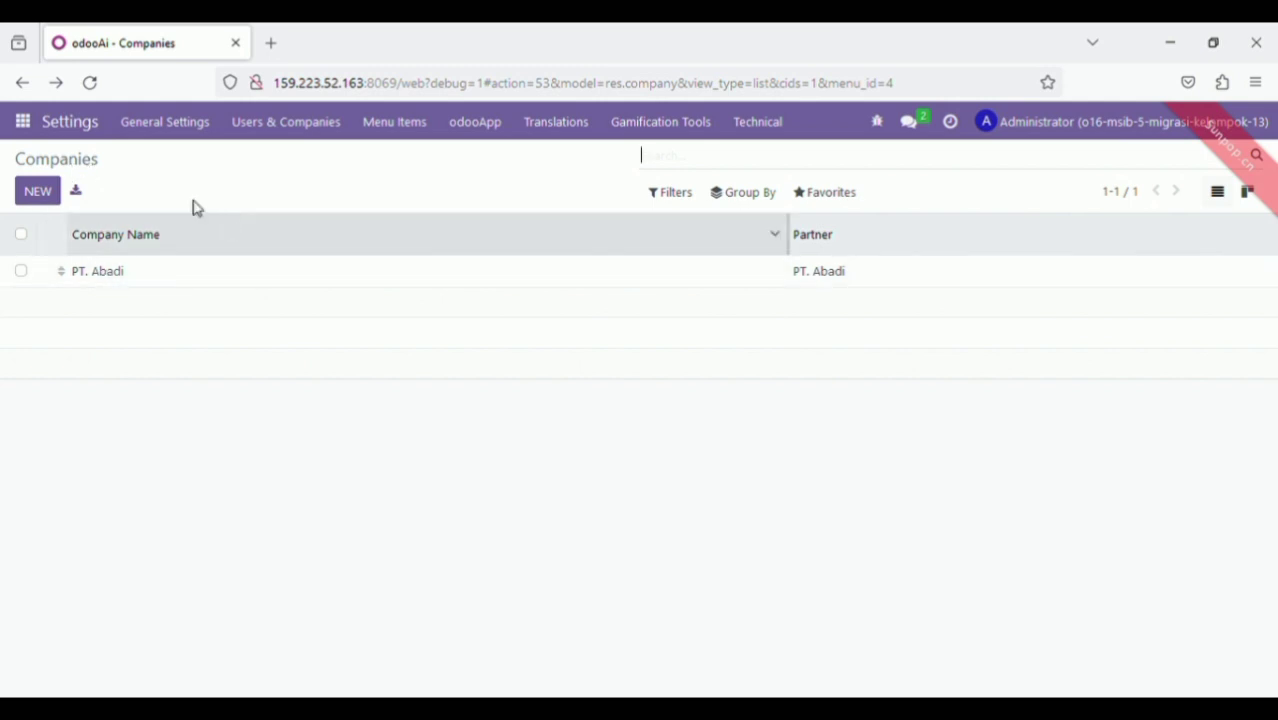
click(114, 284)
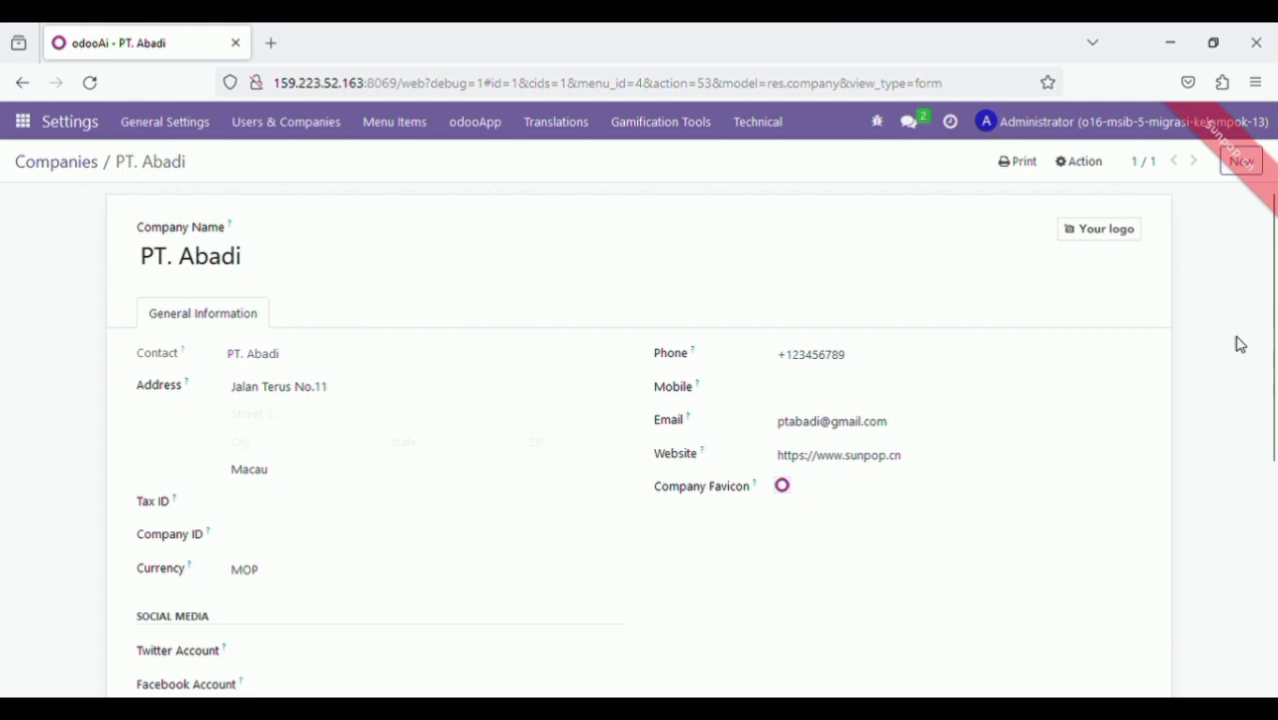
drag(1272, 318, 1272, 322)
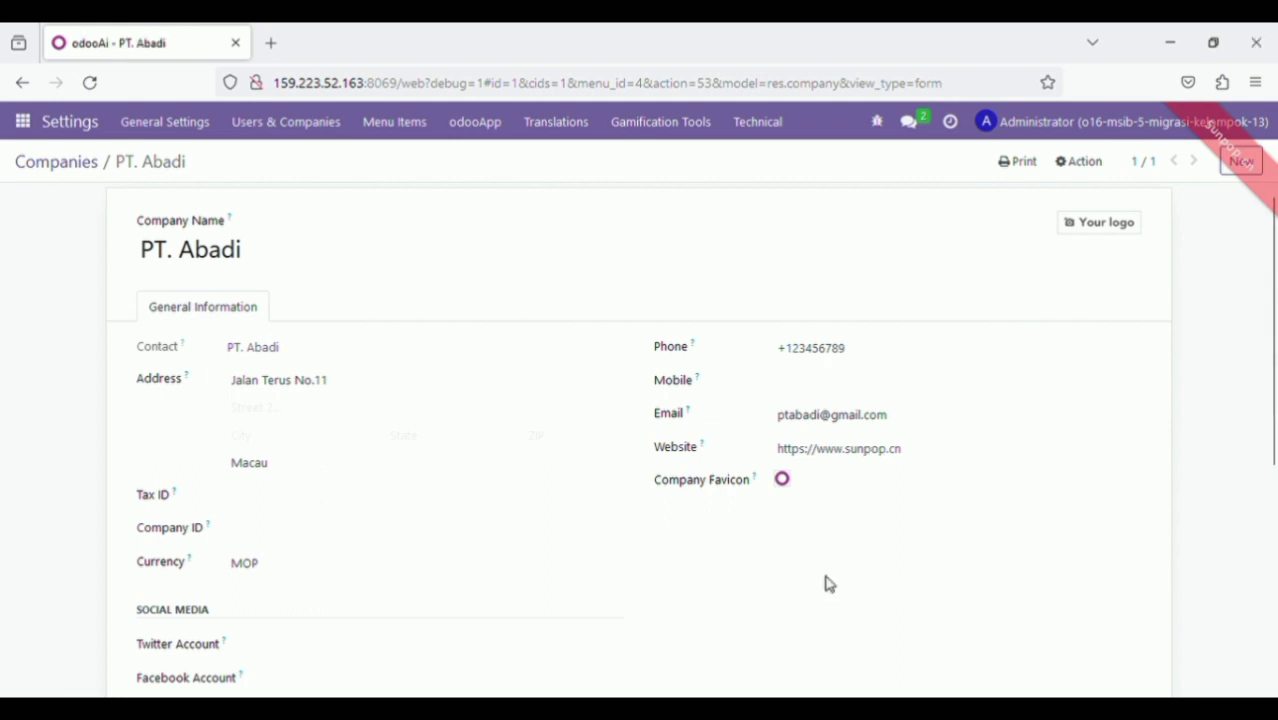
mouse_move(820, 478)
scroll(1274, 418, down, 1)
drag(1274, 418, 1270, 371)
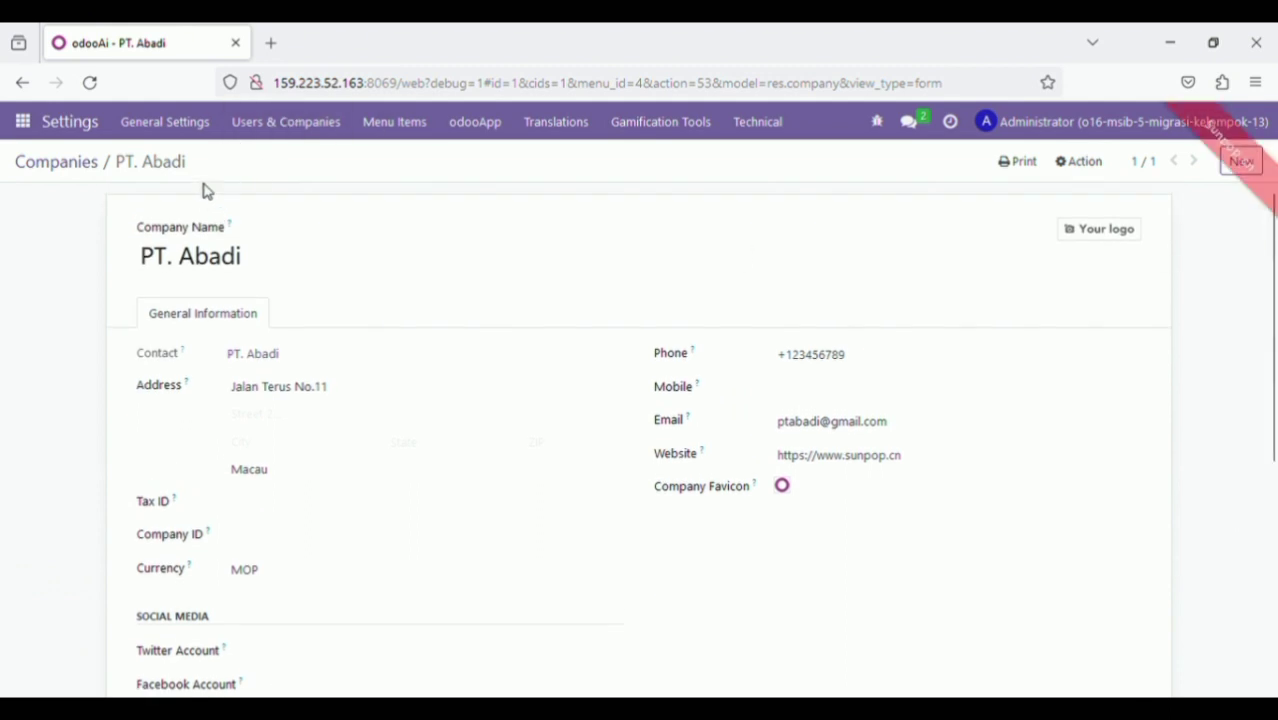
Return to the General Settings page from the apps menu
click(26, 128)
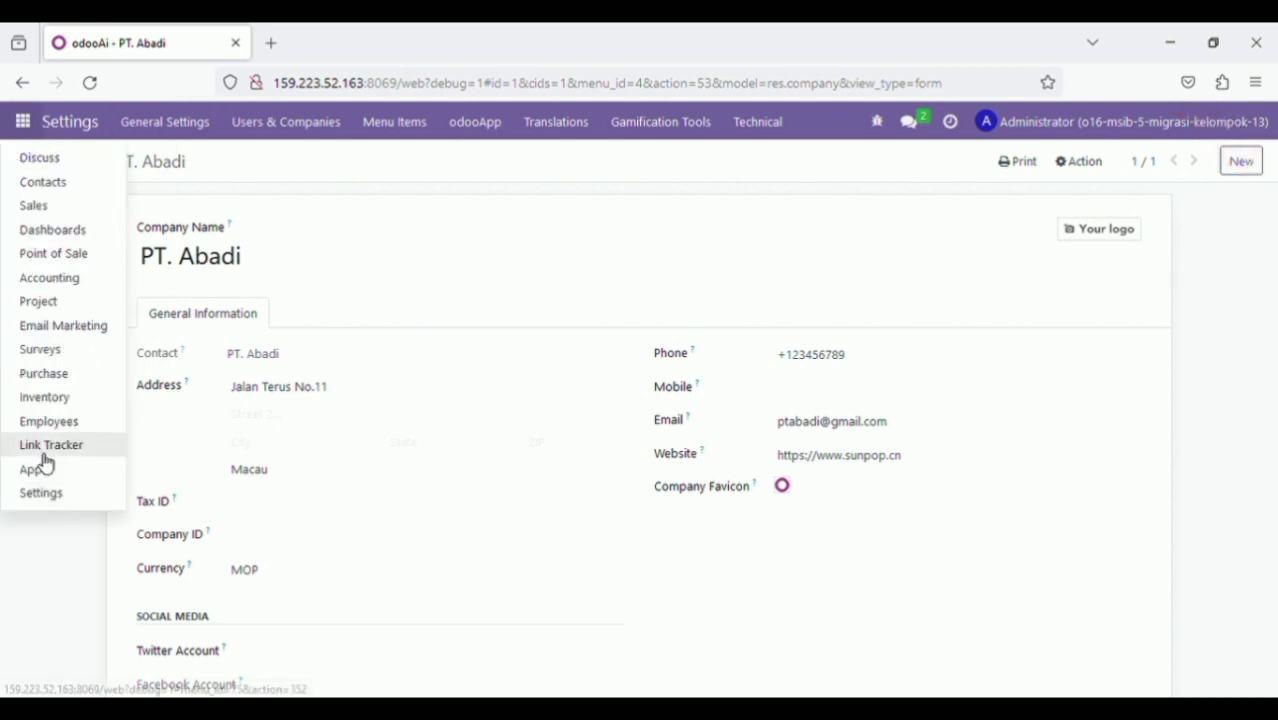
click(42, 493)
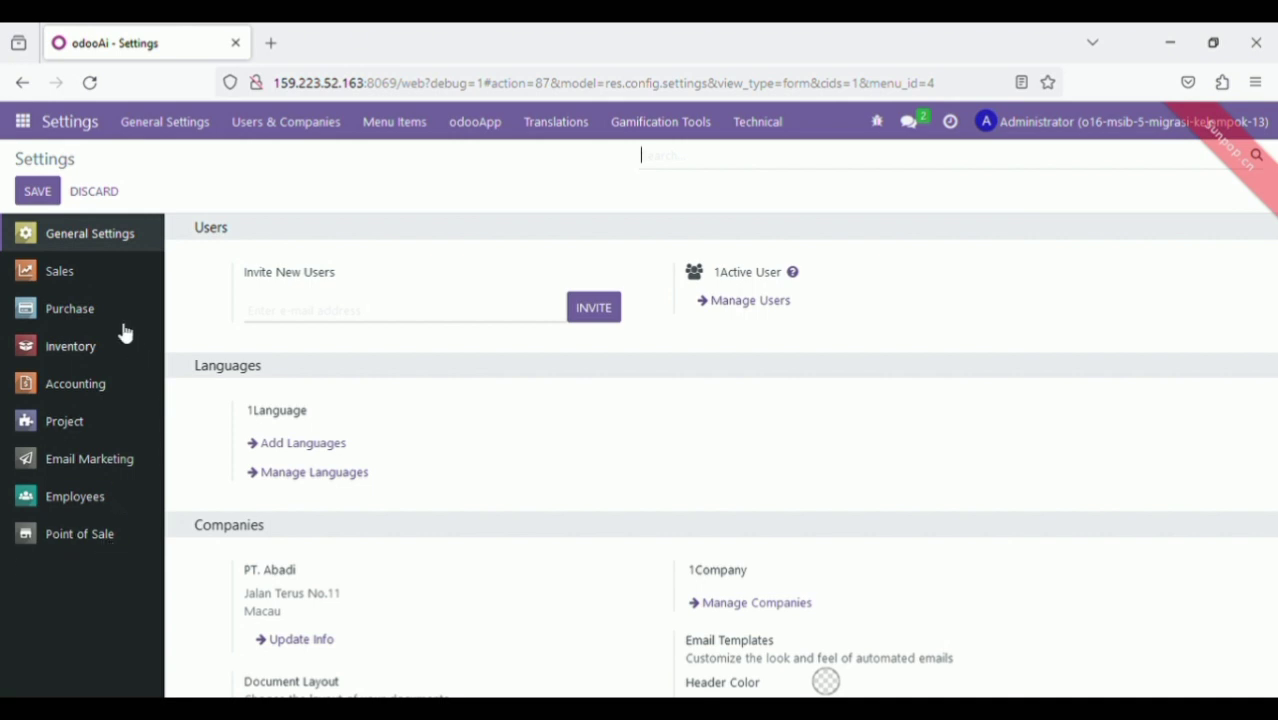
Review the Sales settings' Product Catalog, Pricing, Shipping and Invoicing options
click(90, 276)
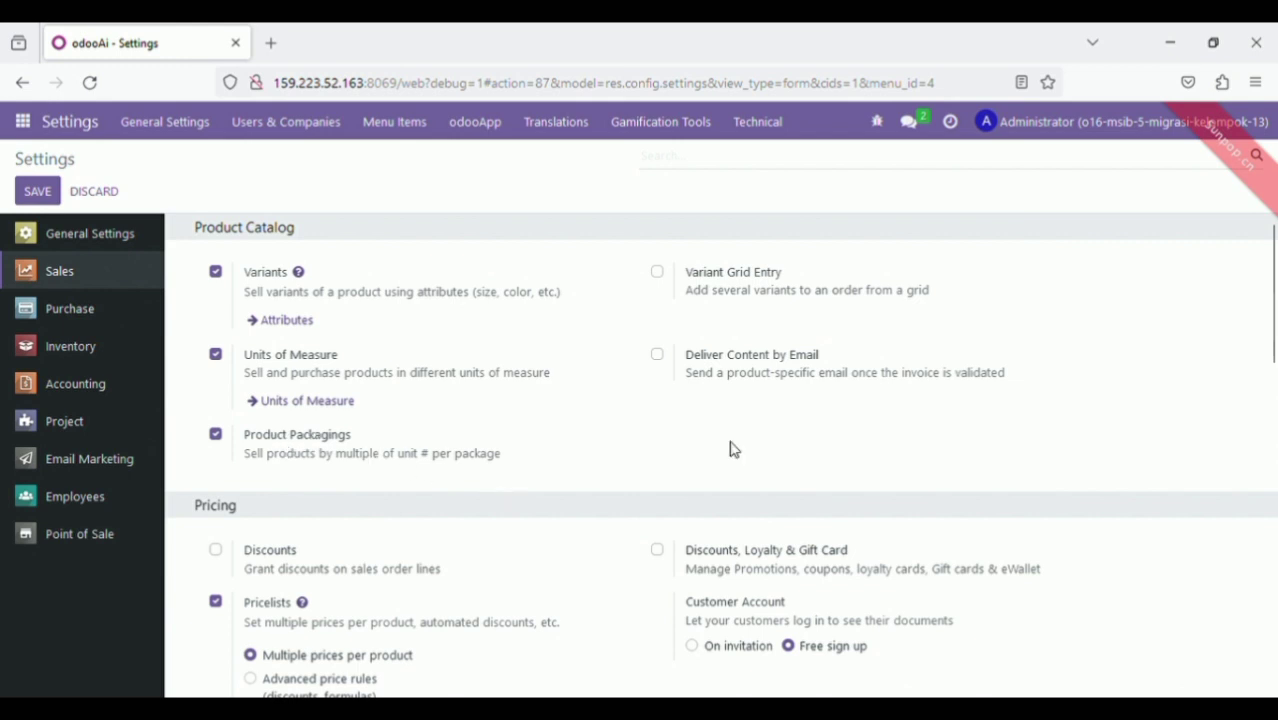
drag(1273, 328, 1274, 402)
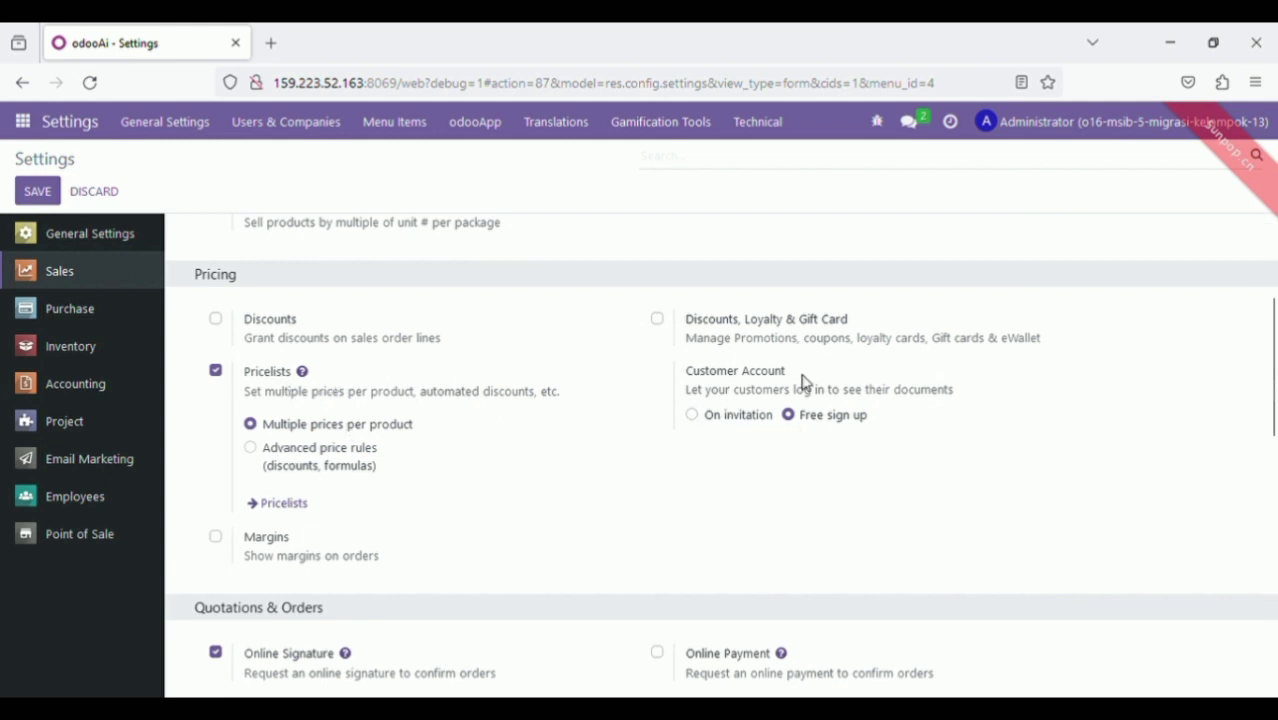
drag(1274, 418, 1274, 512)
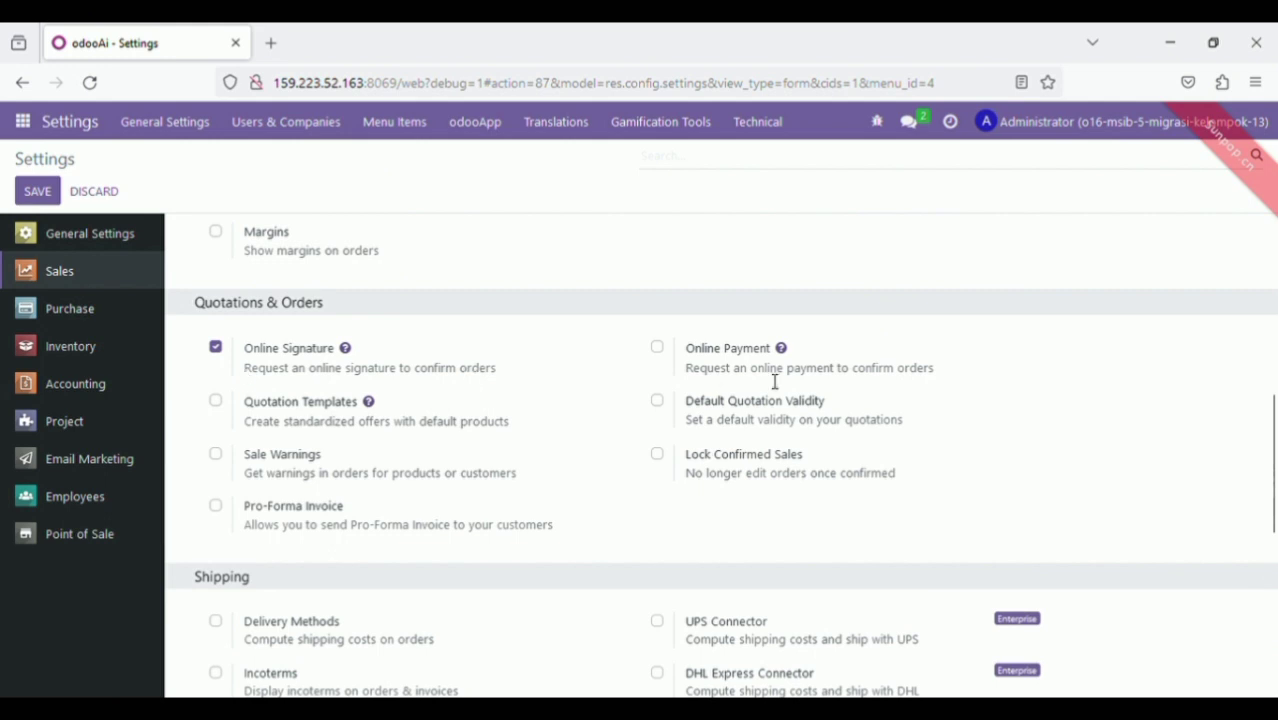
drag(1274, 404, 1274, 470)
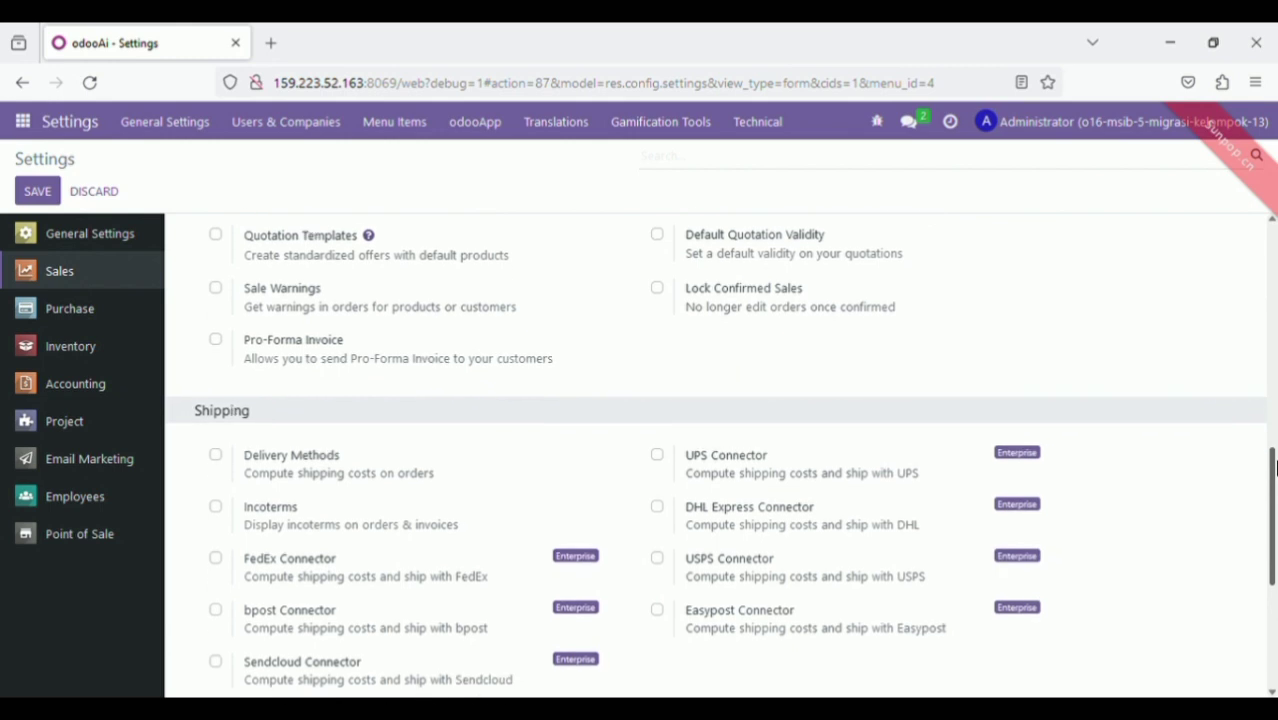
drag(1274, 470, 1273, 602)
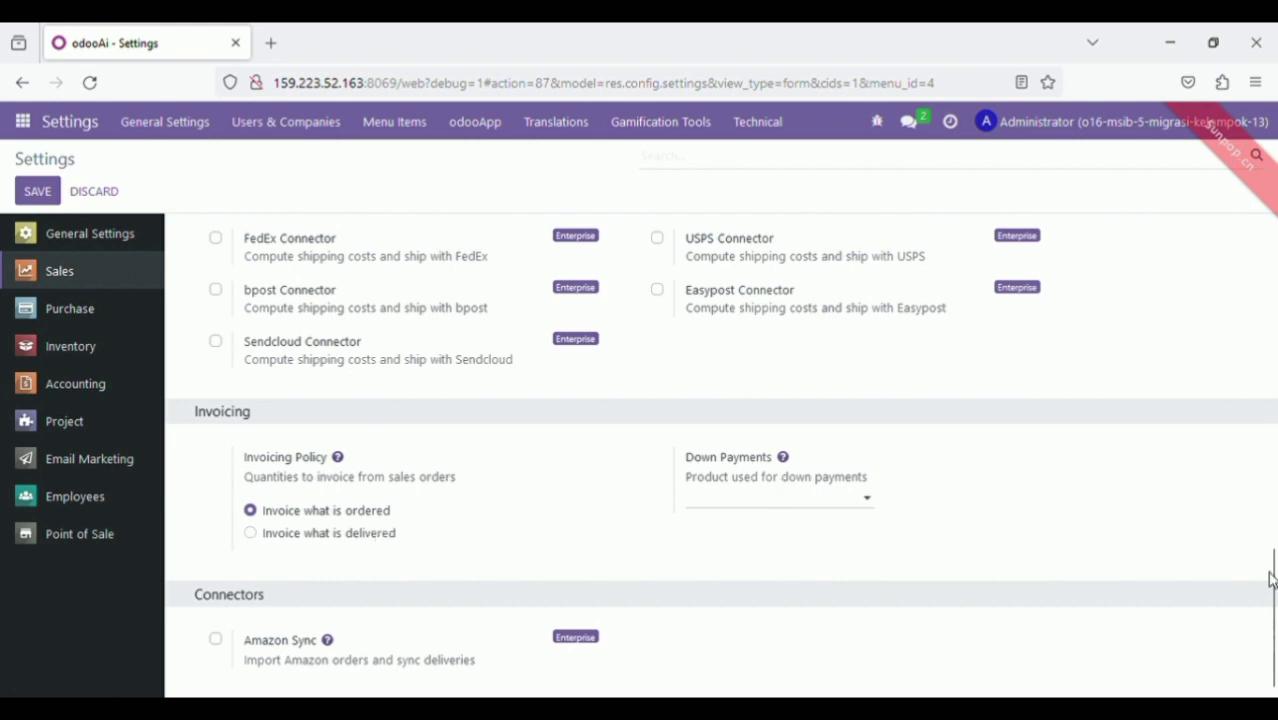
drag(1274, 597, 1210, 270)
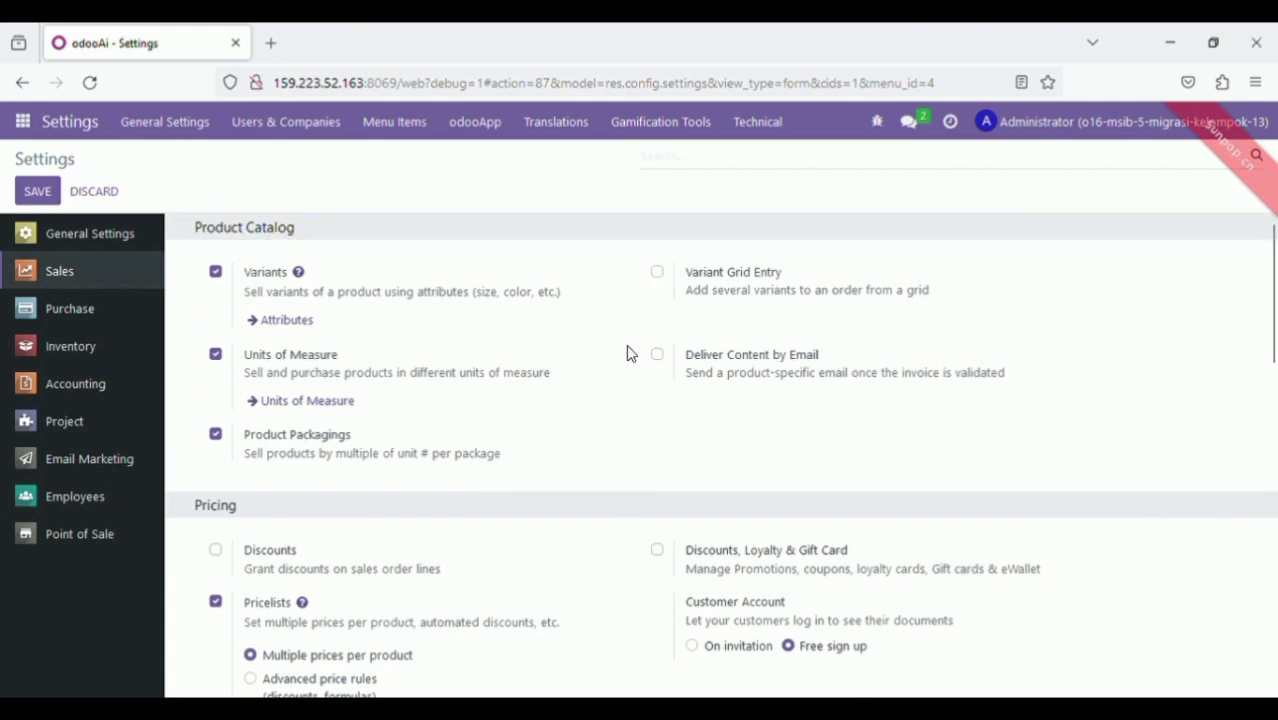
click(106, 314)
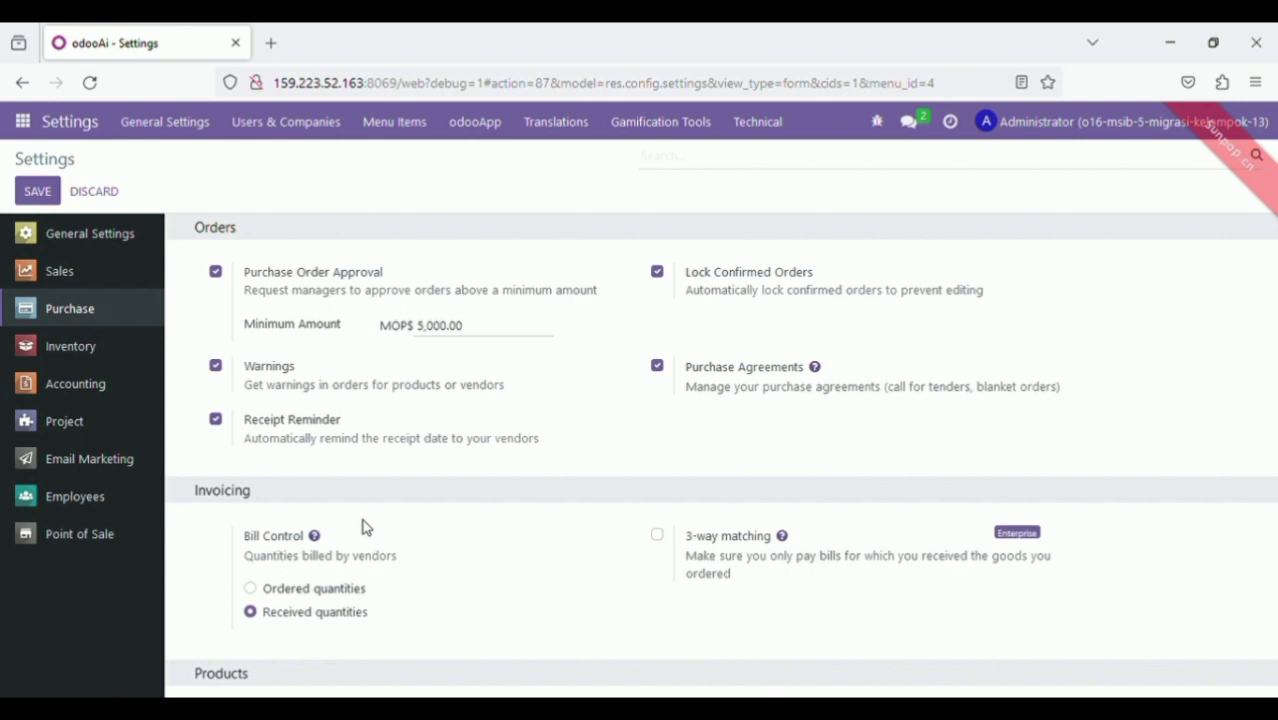
Review the Purchase Orders, Invoicing, Products and Logistics settings, including MOP$ 5,000.00 order approval
drag(1273, 278, 1258, 457)
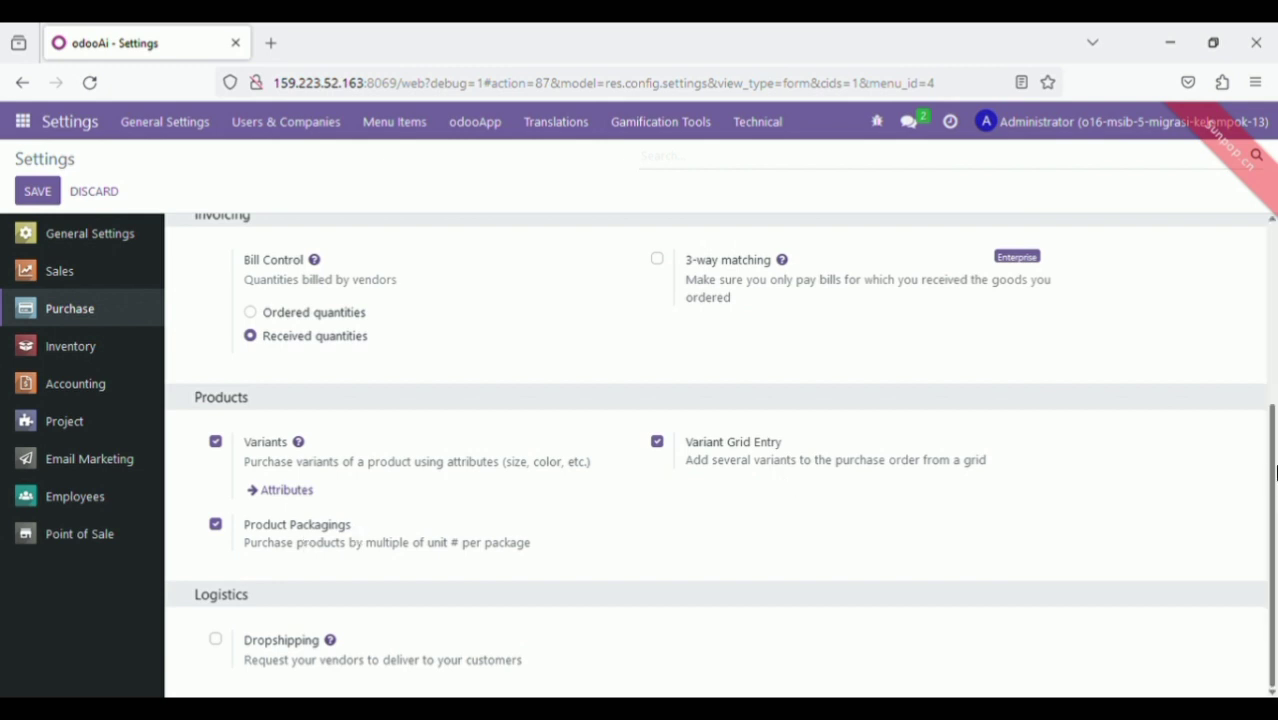
scroll(1262, 407, up, 1)
drag(1262, 407, 1212, 222)
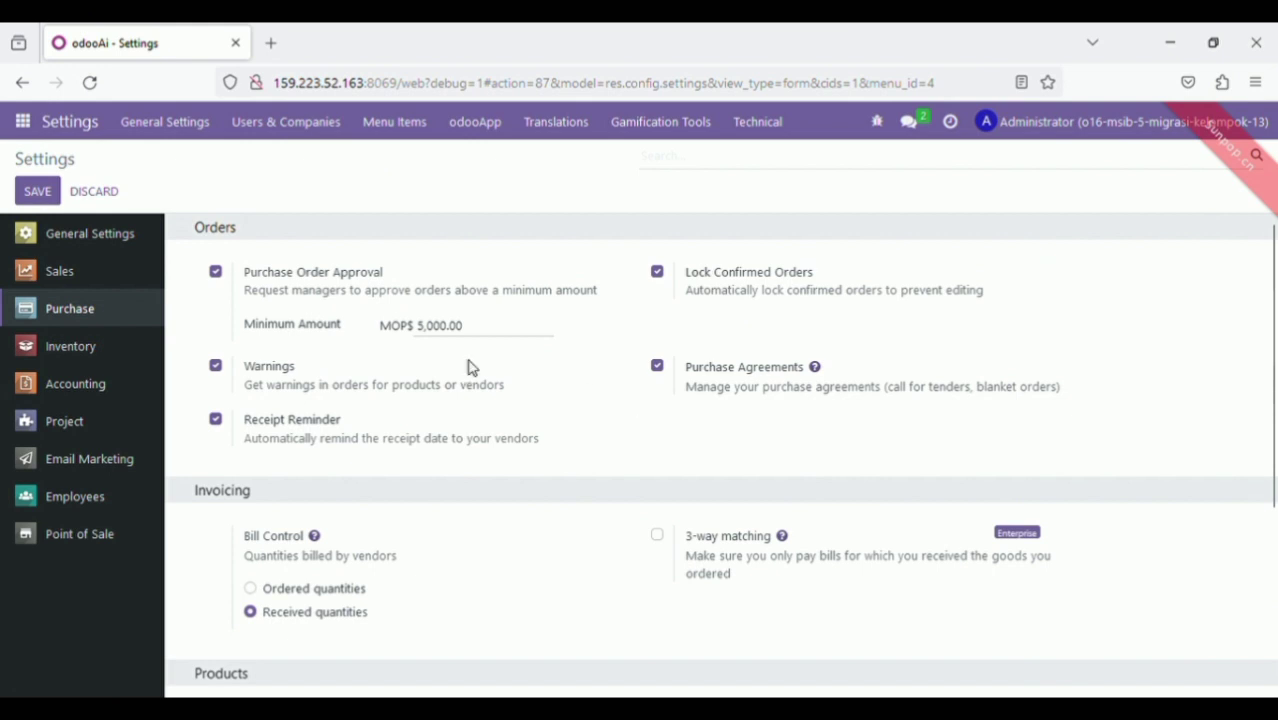
click(62, 352)
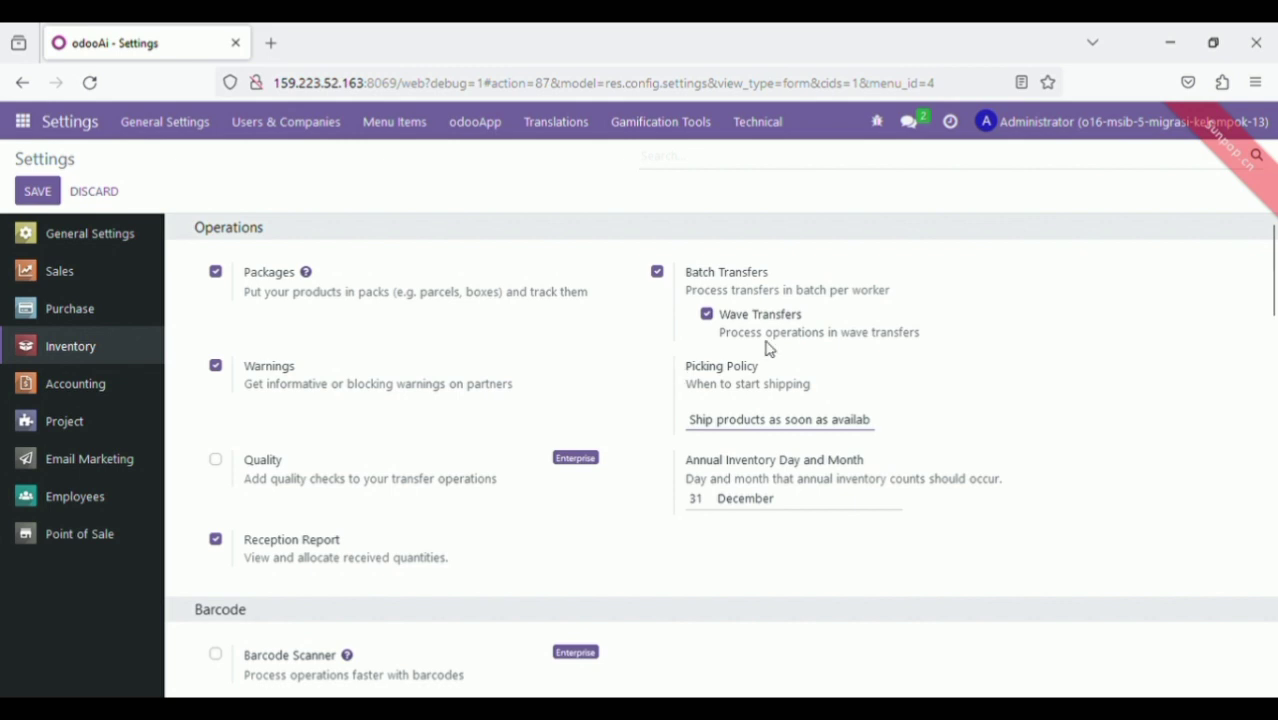
Review Inventory settings like Packages, Warnings and Batch Transfers, then show Accounting settings
drag(1272, 300, 1272, 372)
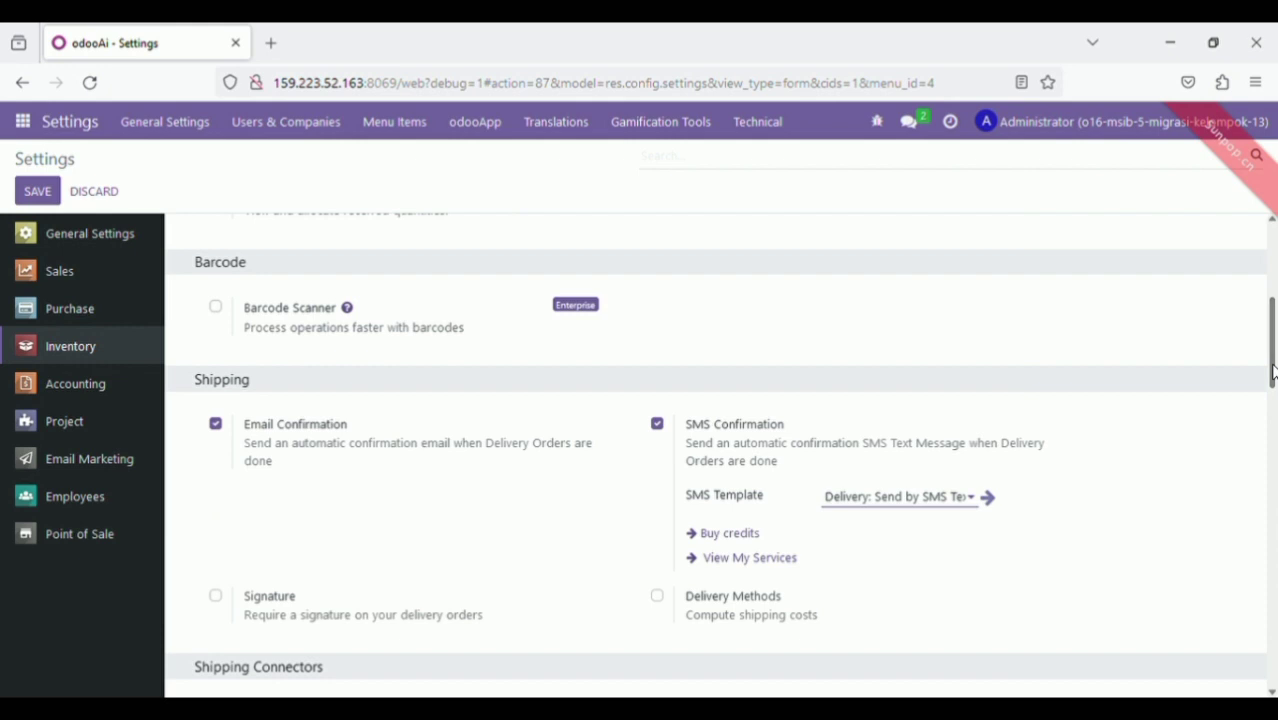
drag(1274, 366, 1274, 420)
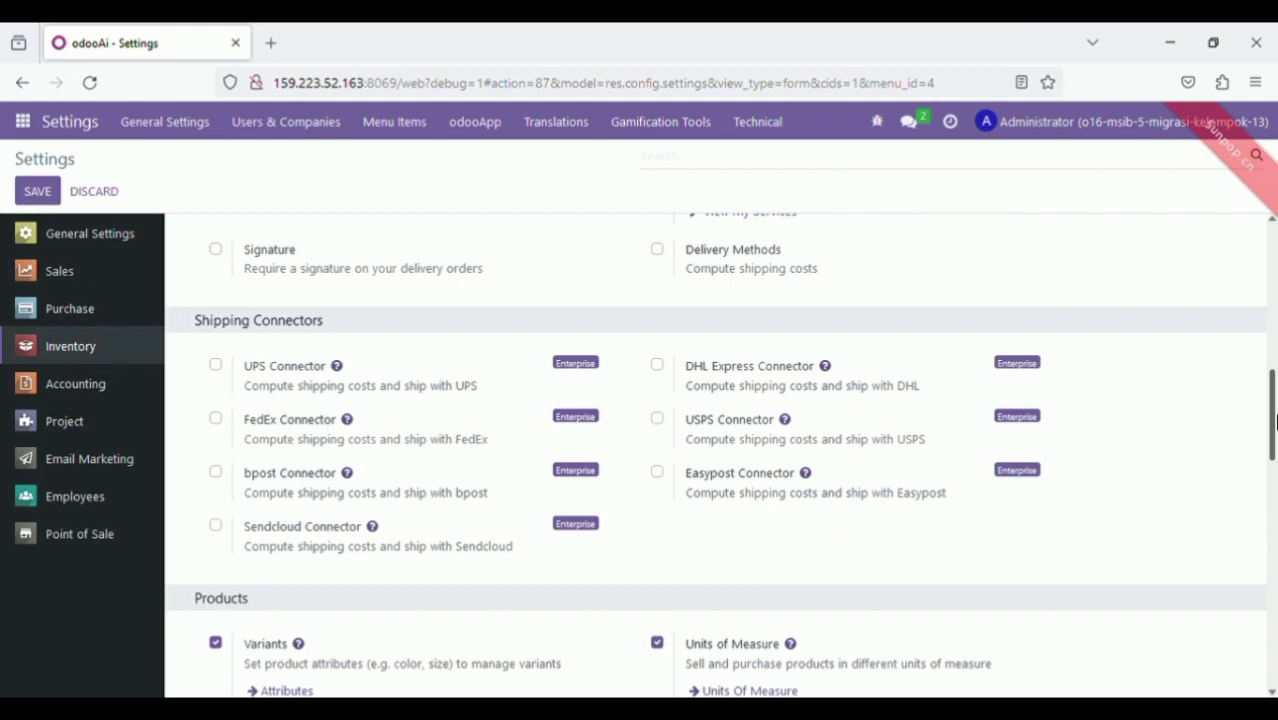
drag(1274, 420, 1274, 490)
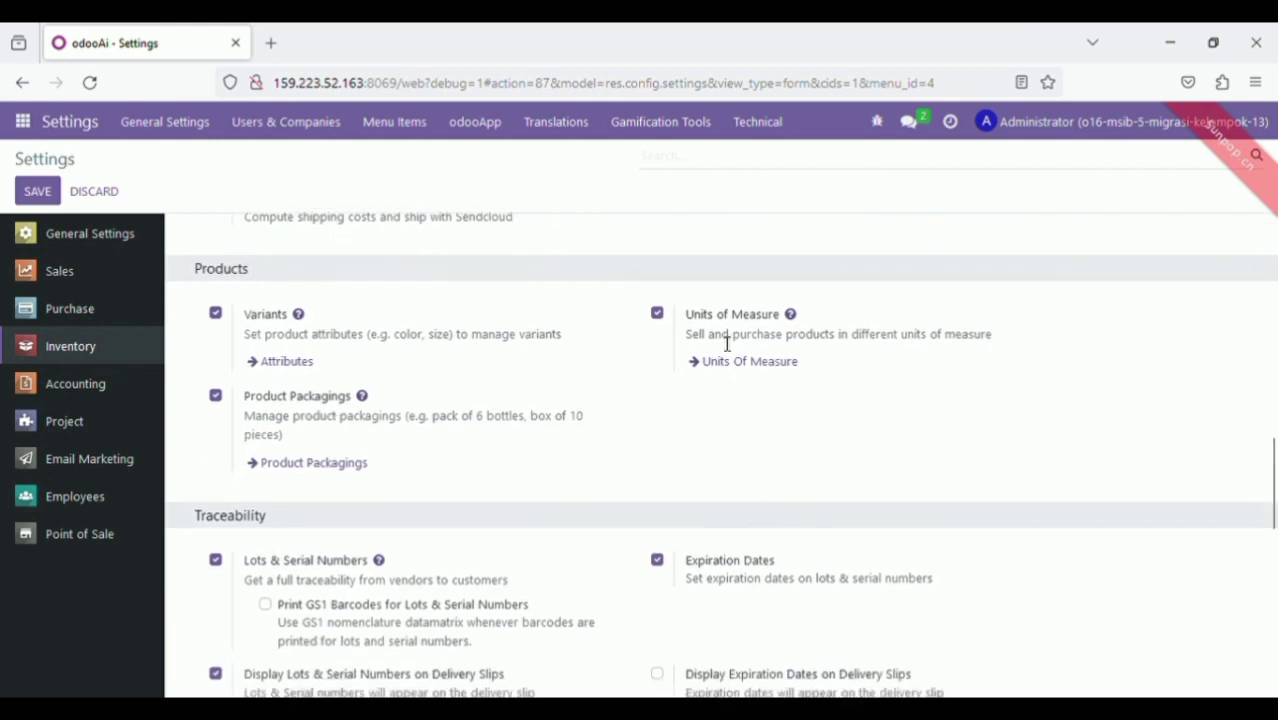
drag(1274, 470, 1274, 686)
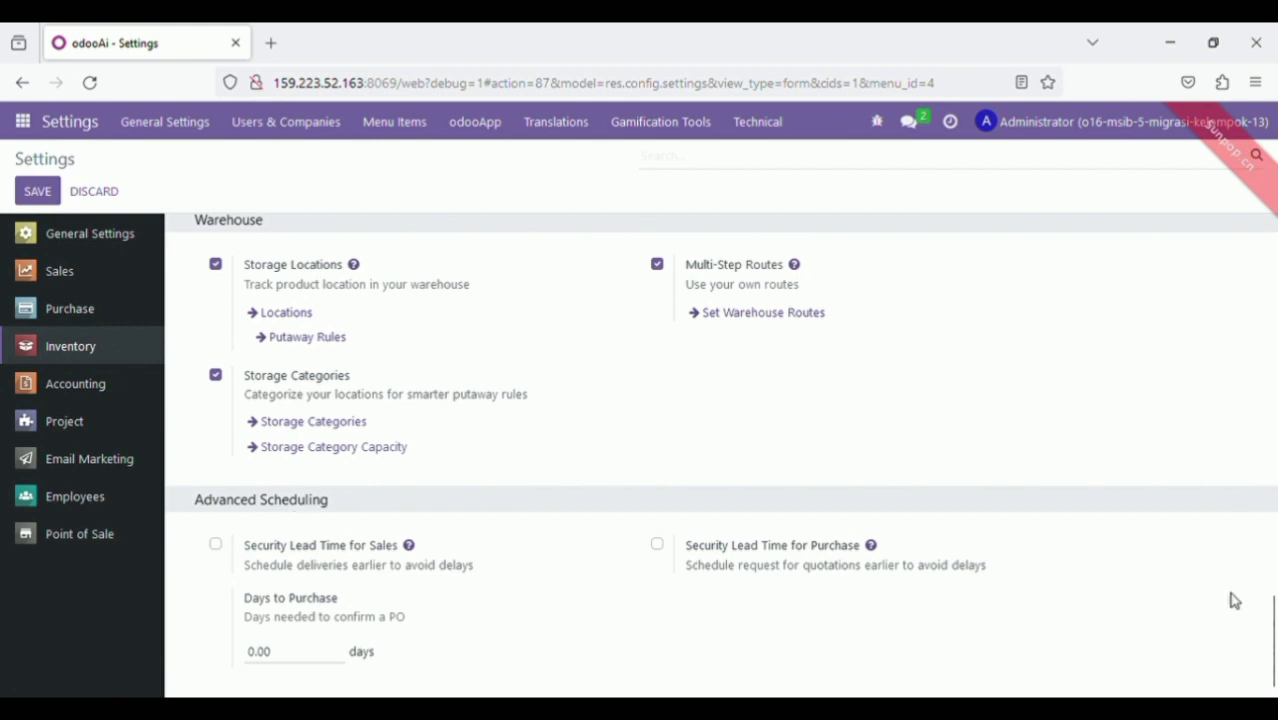
drag(1274, 640, 1274, 218)
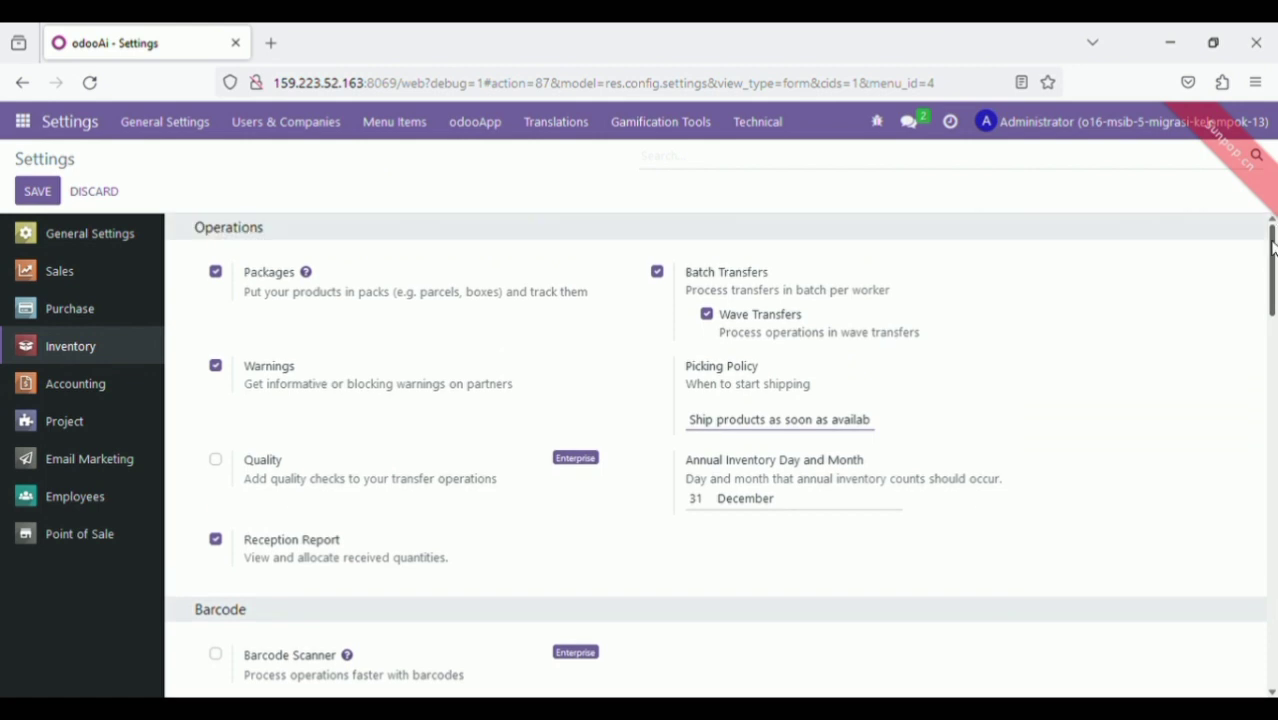
click(108, 388)
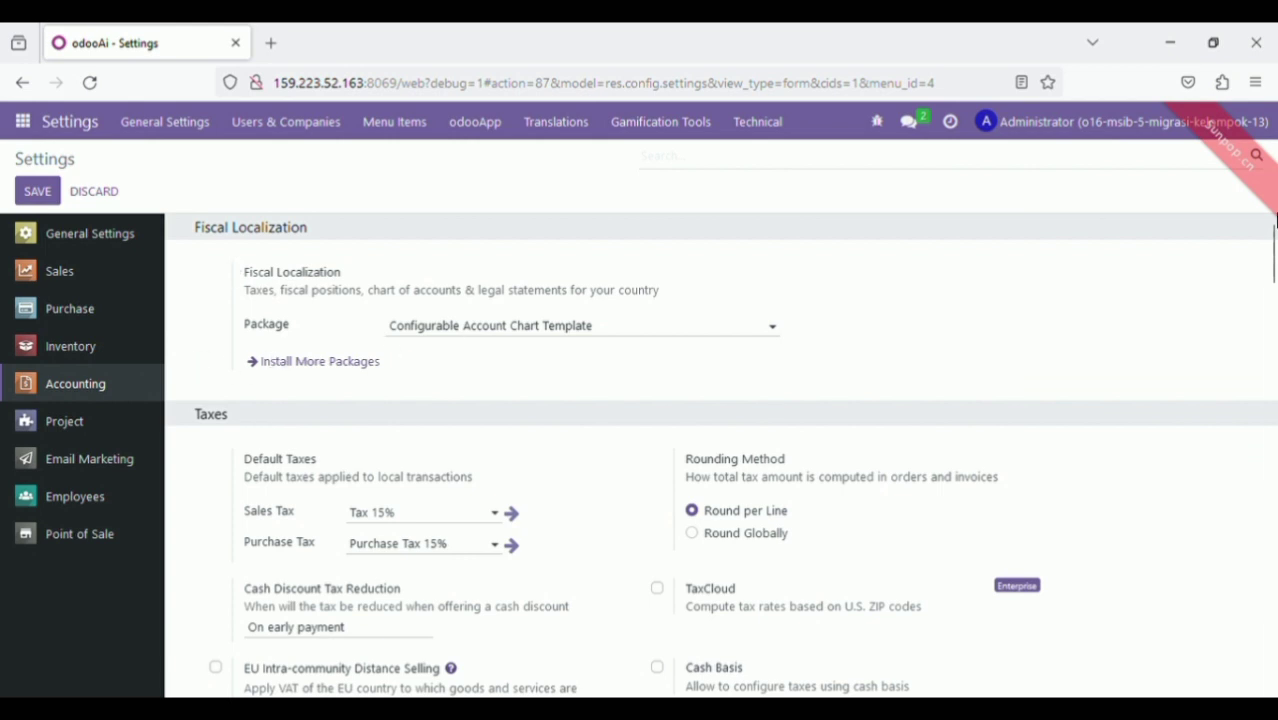
Review the Accounting settings (15% default taxes, MOP currency, Anglo-Saxon accounting), then switch to Point of Sale settings
drag(1275, 247, 1275, 260)
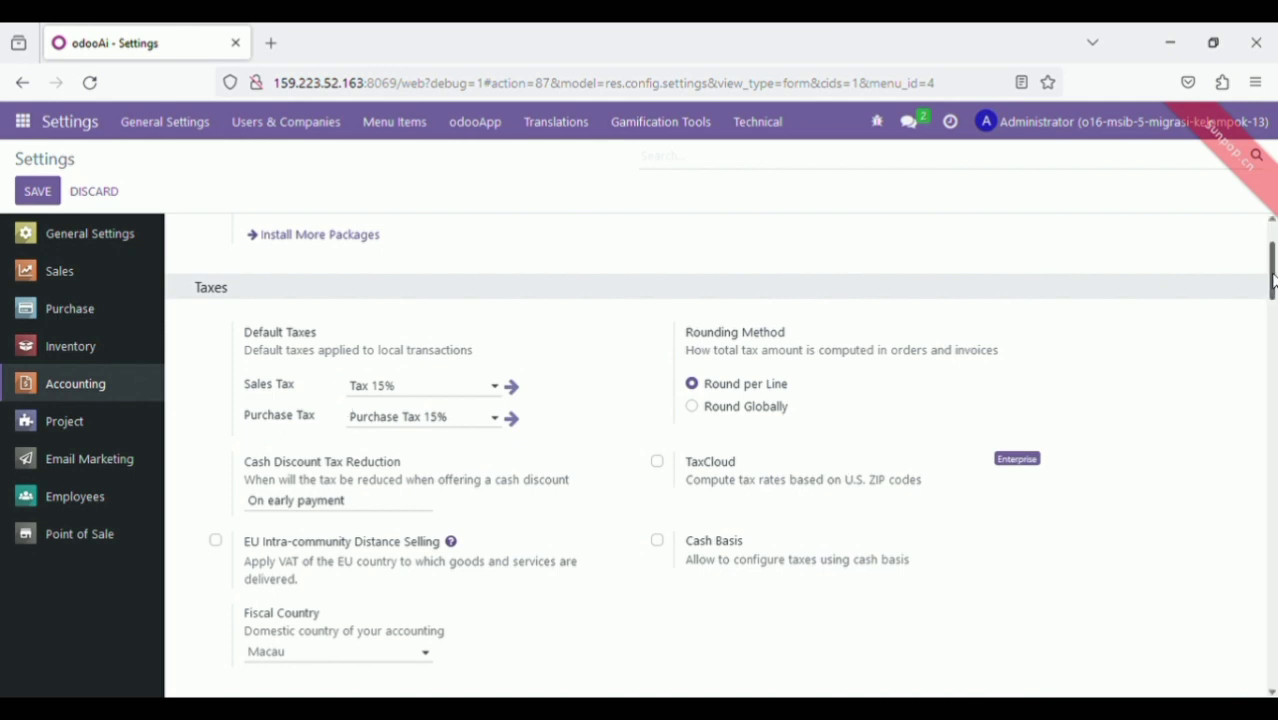
scroll(1272, 280, down, 2)
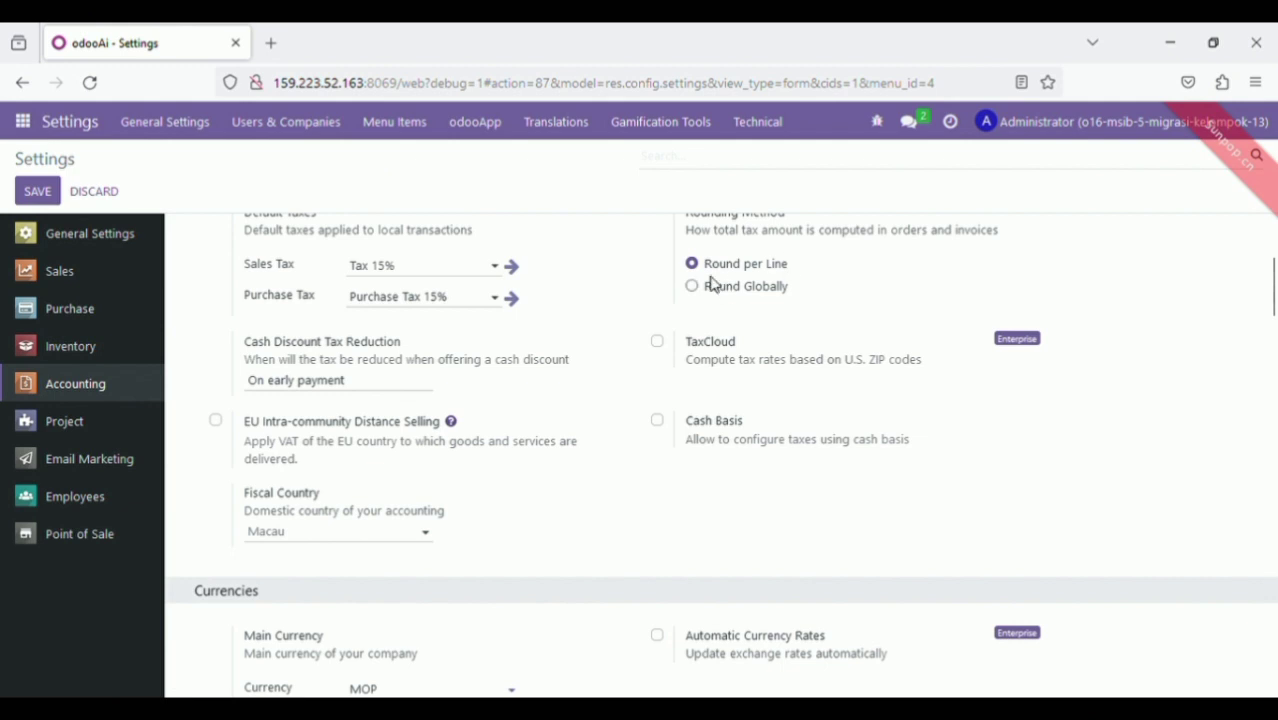
drag(1270, 314, 1273, 347)
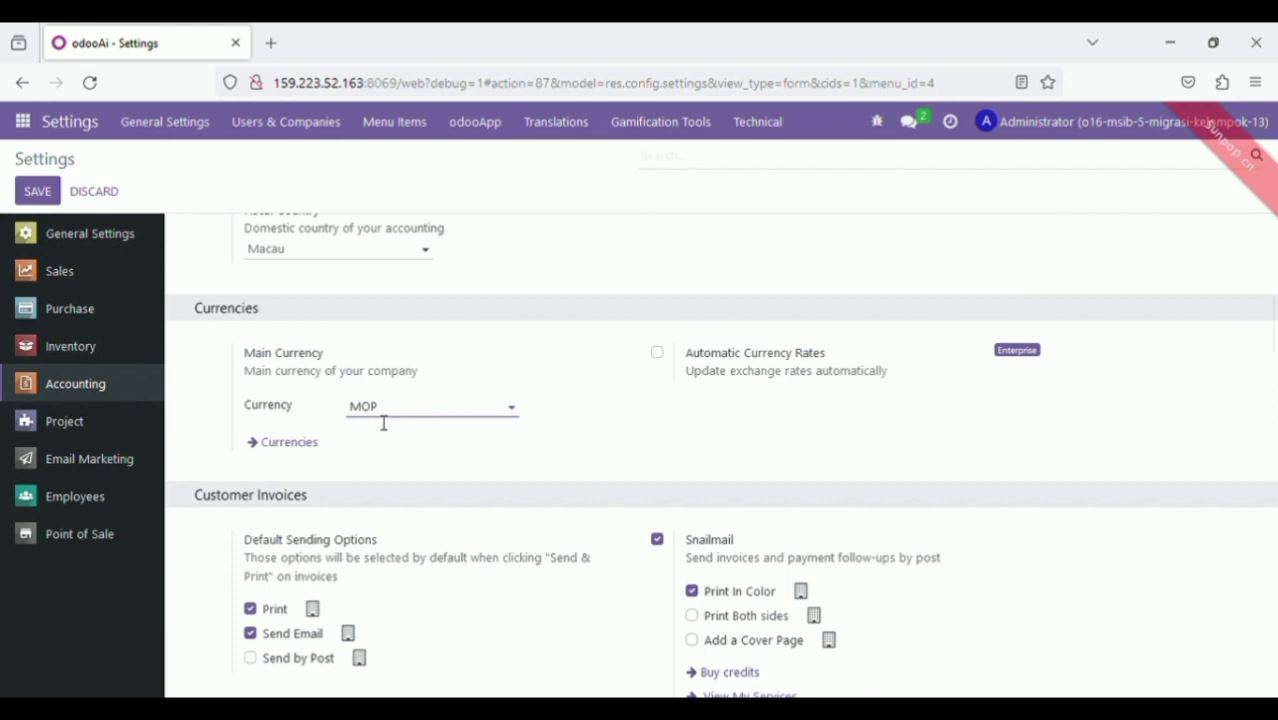
drag(1273, 313, 1258, 428)
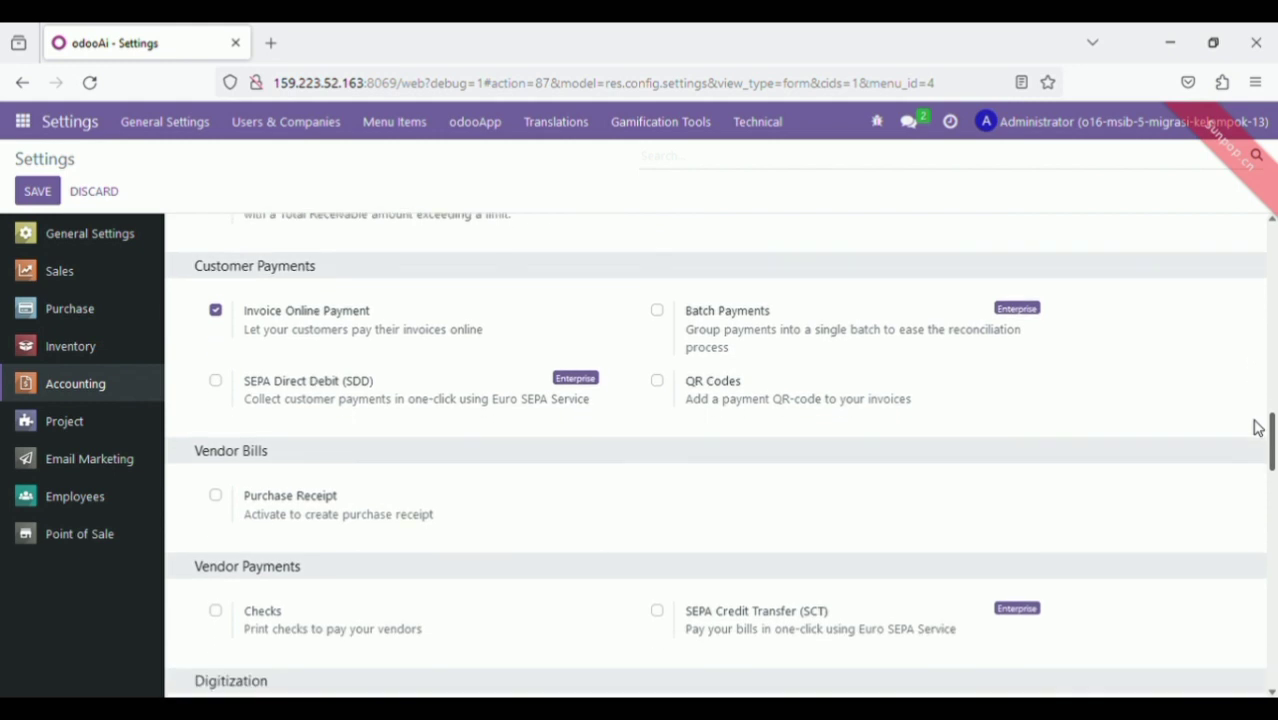
drag(1258, 428, 1274, 675)
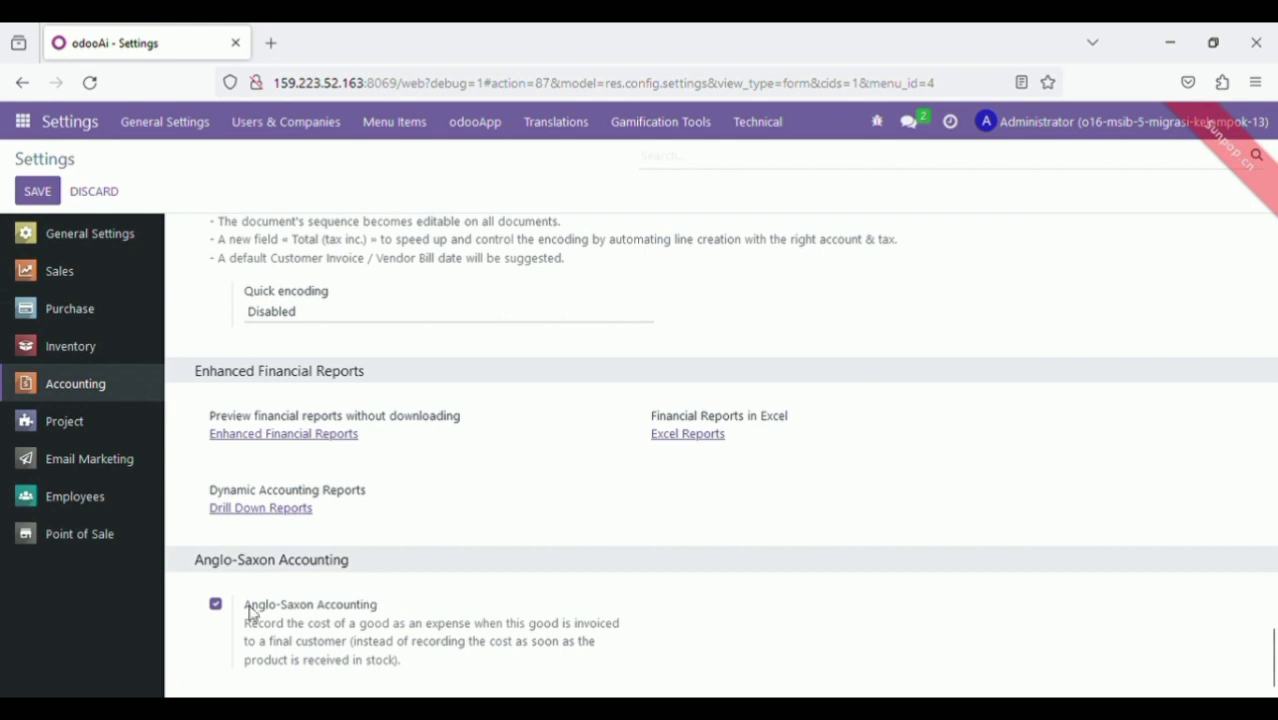
drag(1273, 639, 1273, 245)
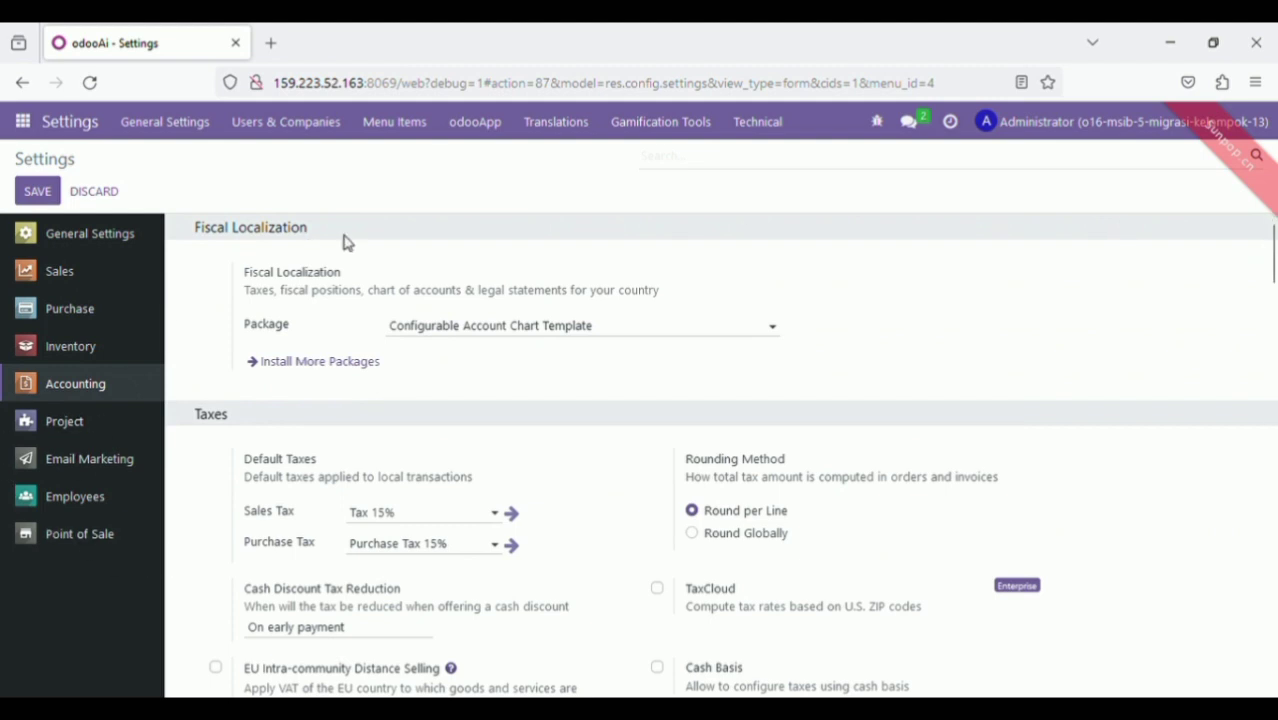
click(101, 543)
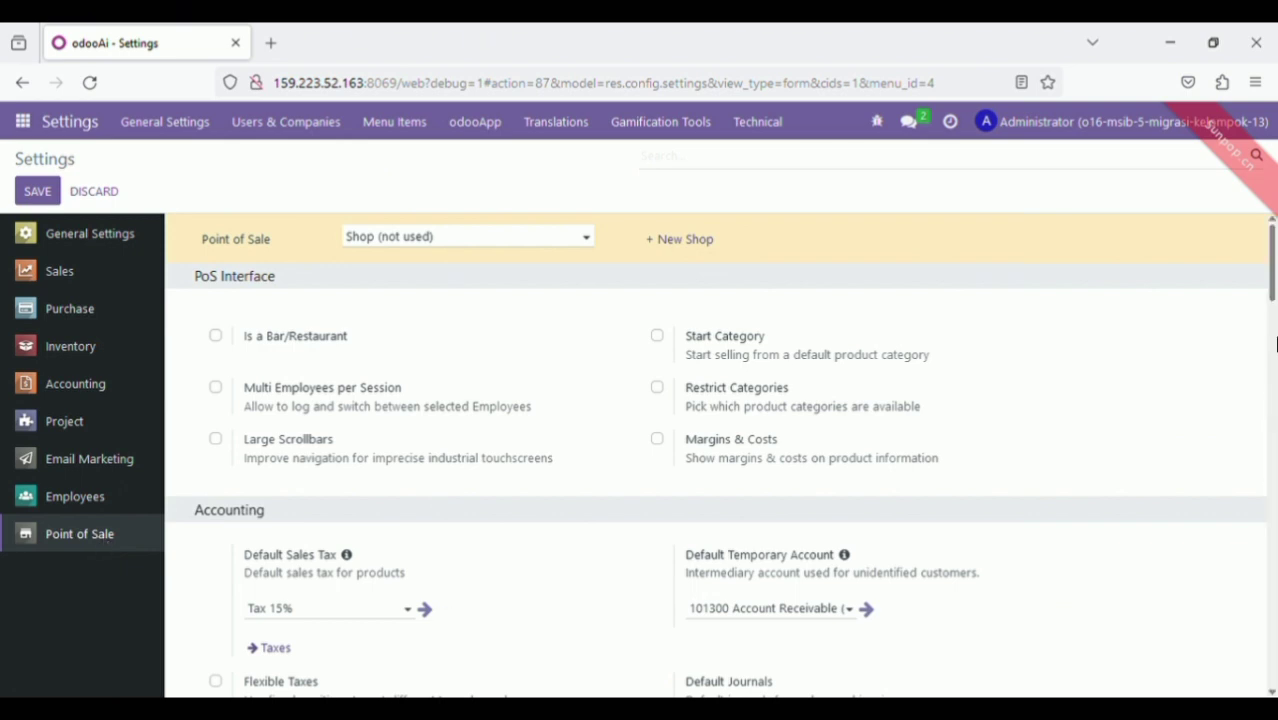
Scroll through the Point of Sale settings down to the Technical loading limits and back up
drag(1272, 291, 1272, 336)
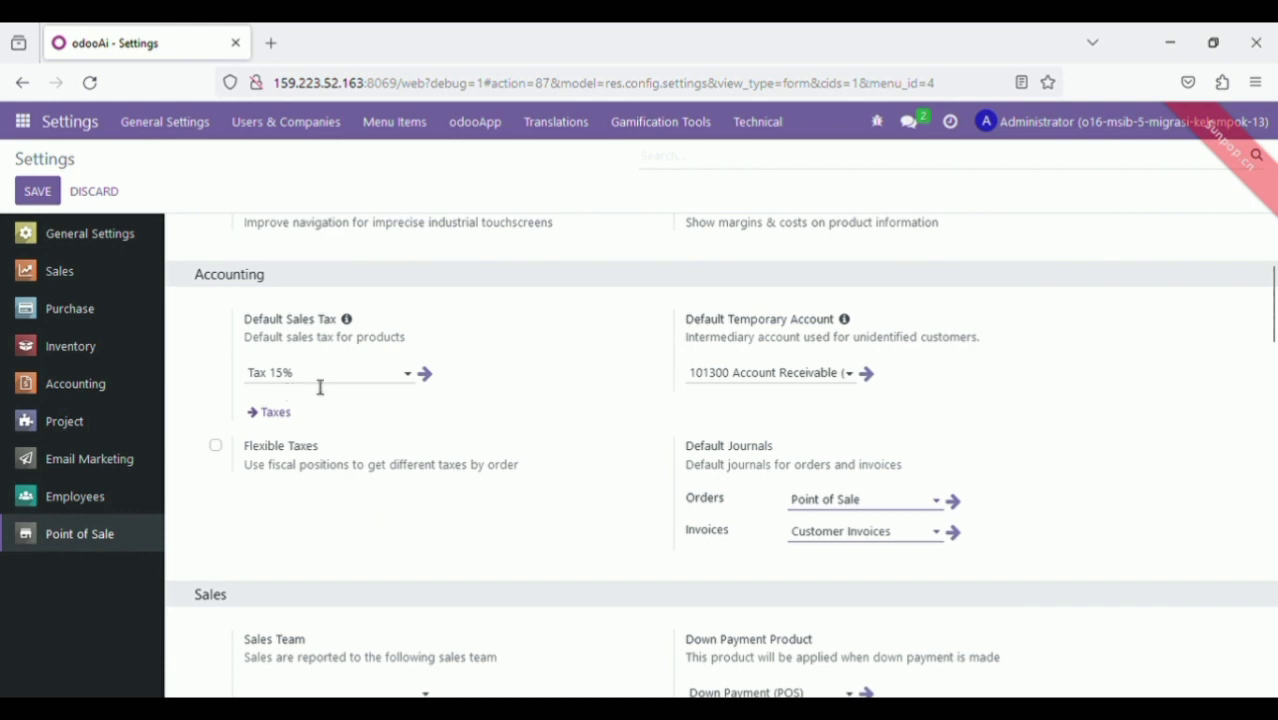
drag(1274, 335, 1274, 411)
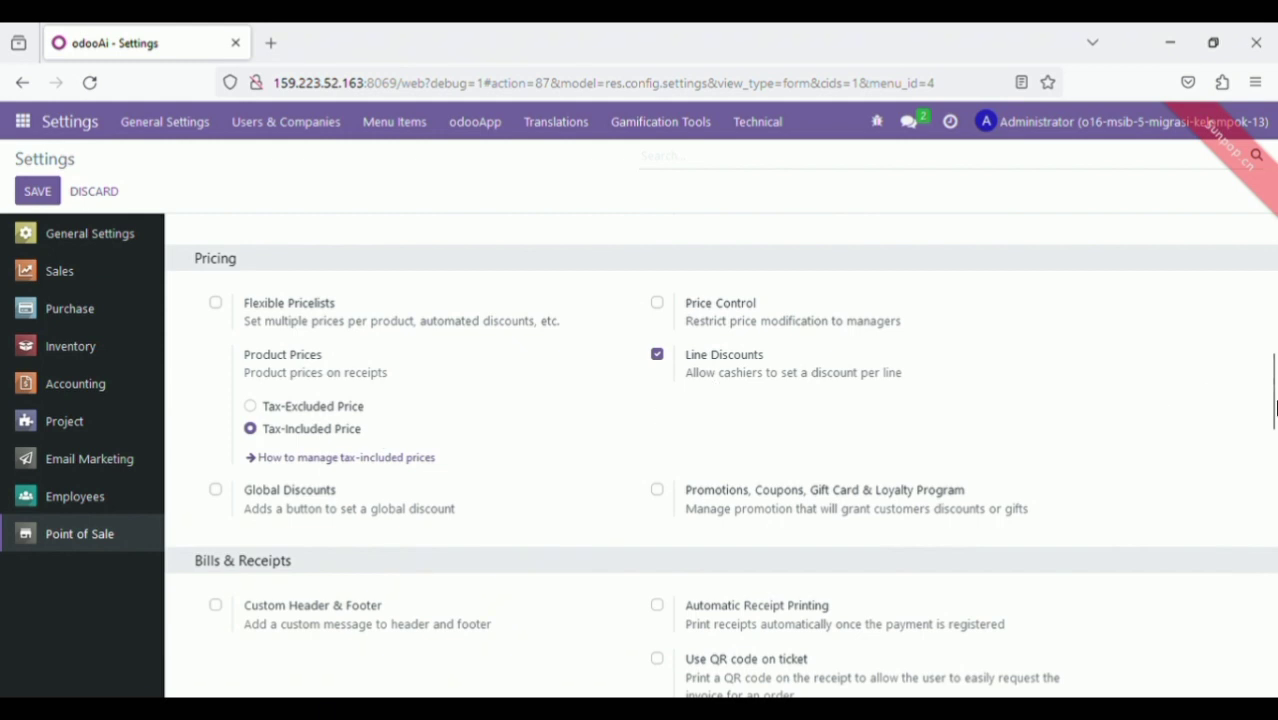
scroll(1274, 405, down, 1)
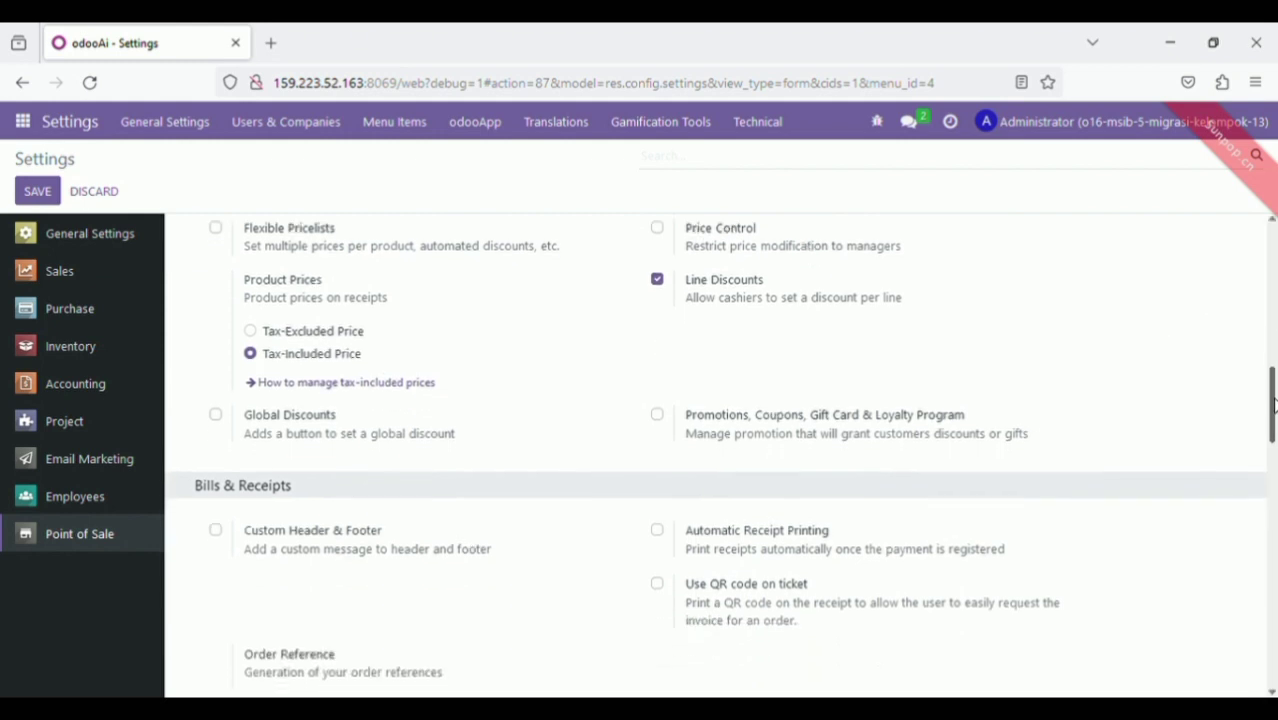
drag(1274, 405, 1274, 407)
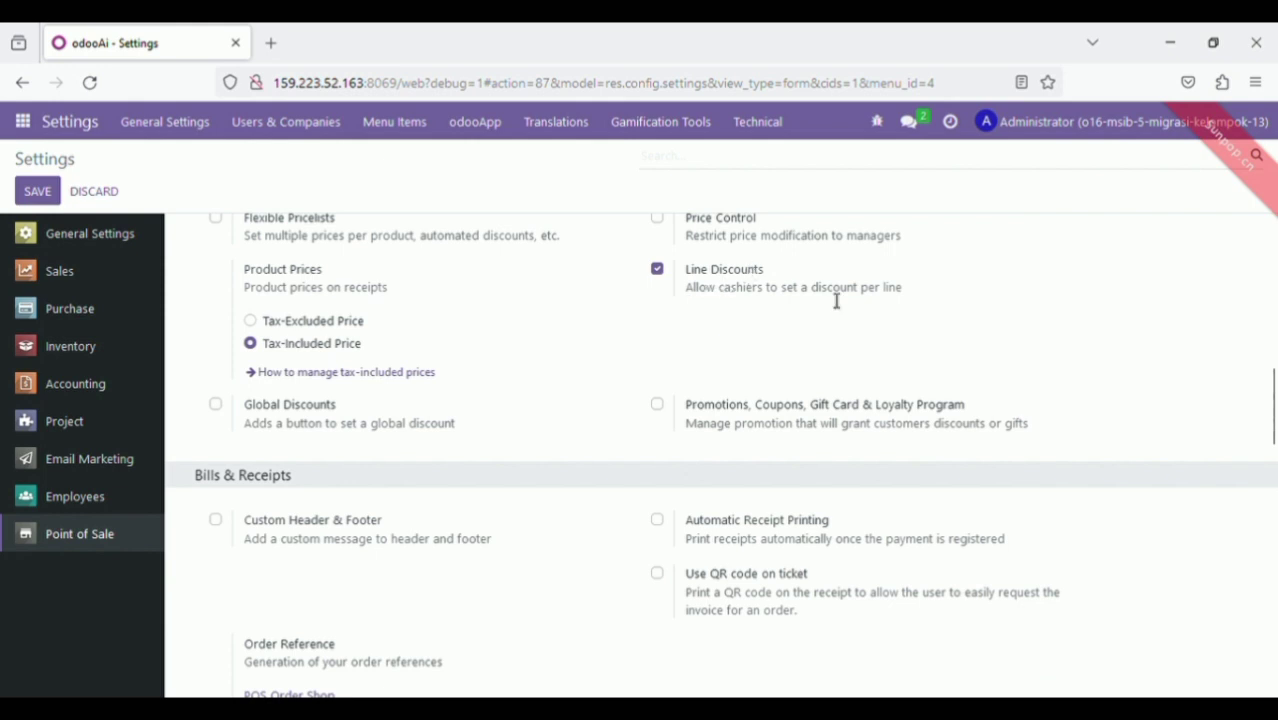
drag(1272, 447, 1273, 684)
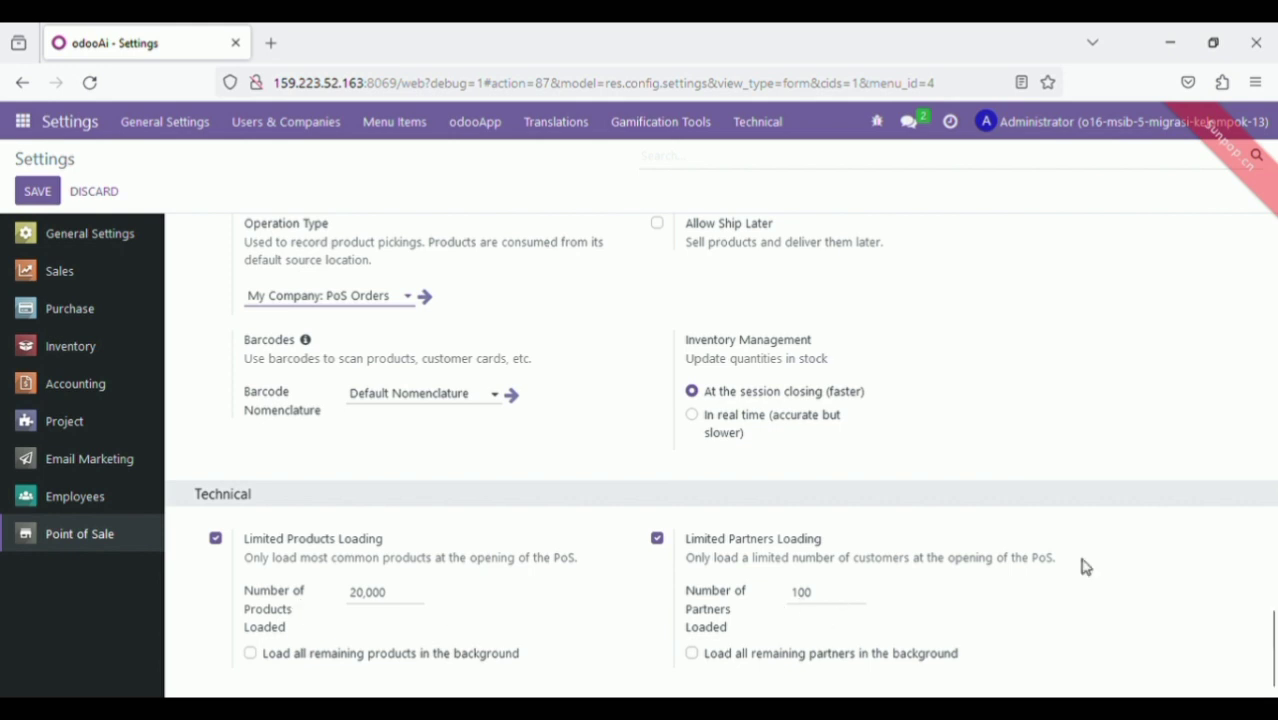
drag(1274, 645, 1274, 252)
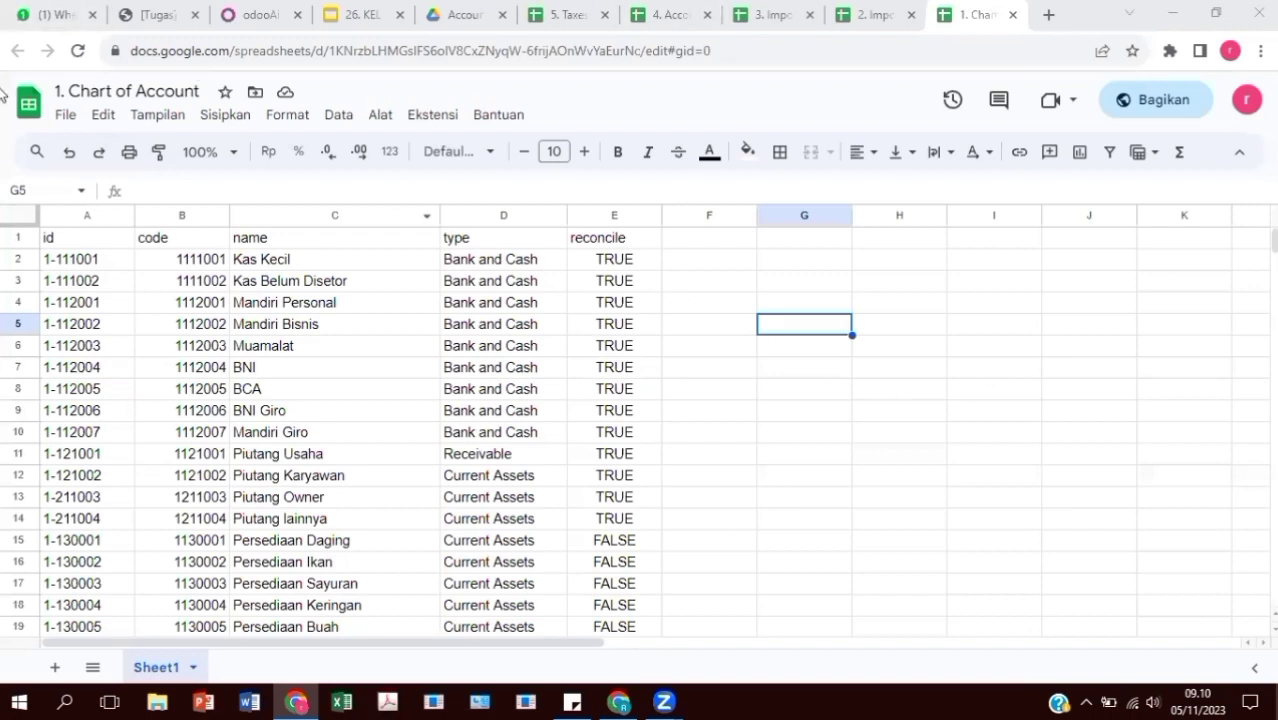
View the Impor Bank, Impor Bank Account, Account Begining Balance and Taxes import sheets
click(862, 14)
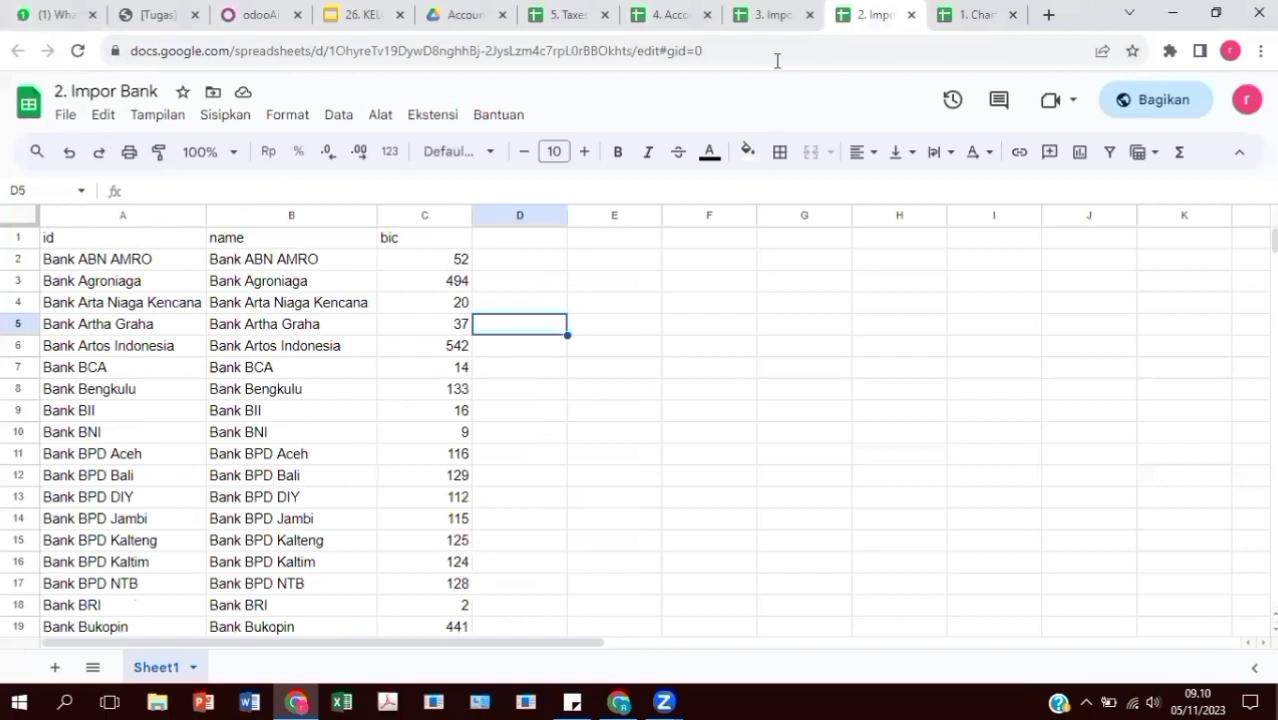
click(773, 20)
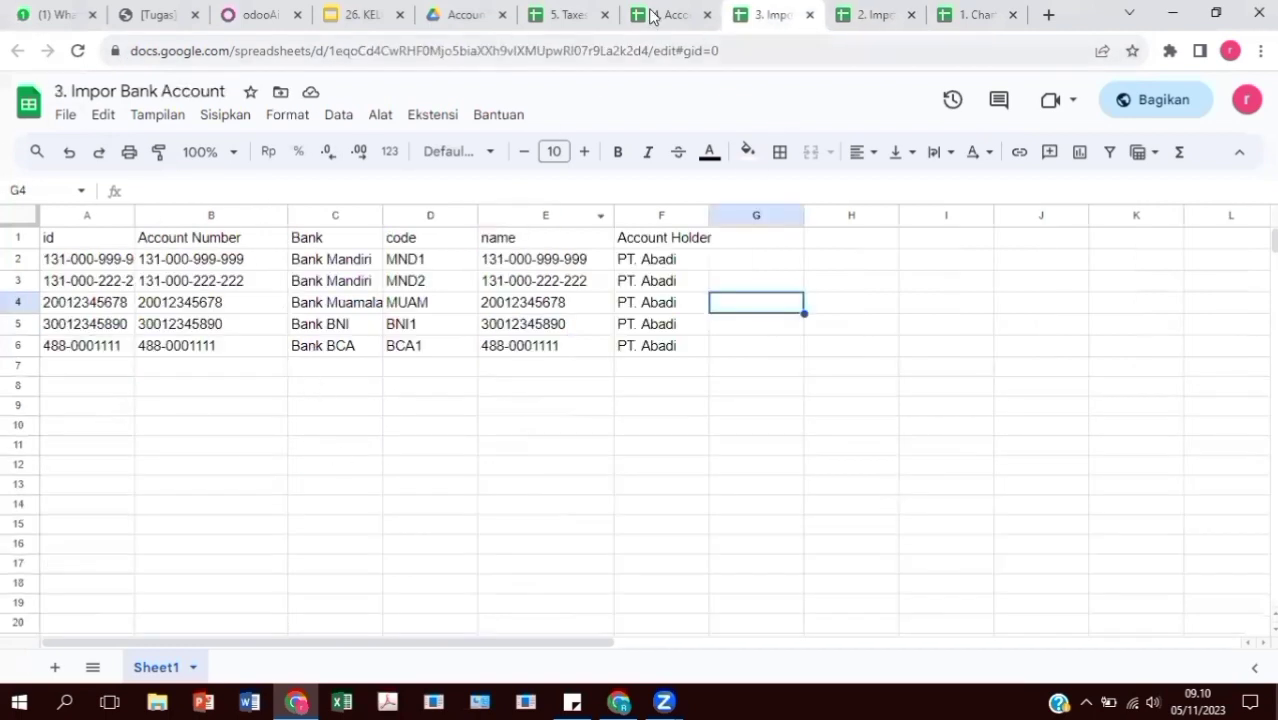
click(652, 16)
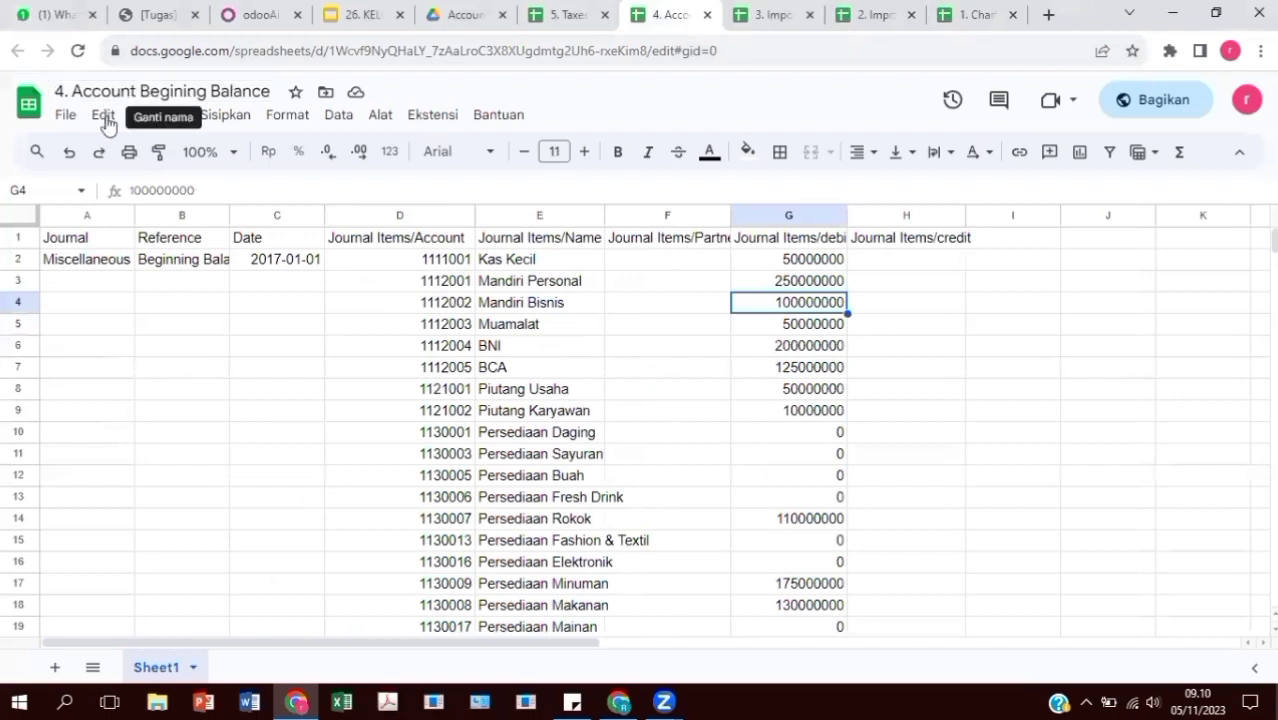
click(579, 20)
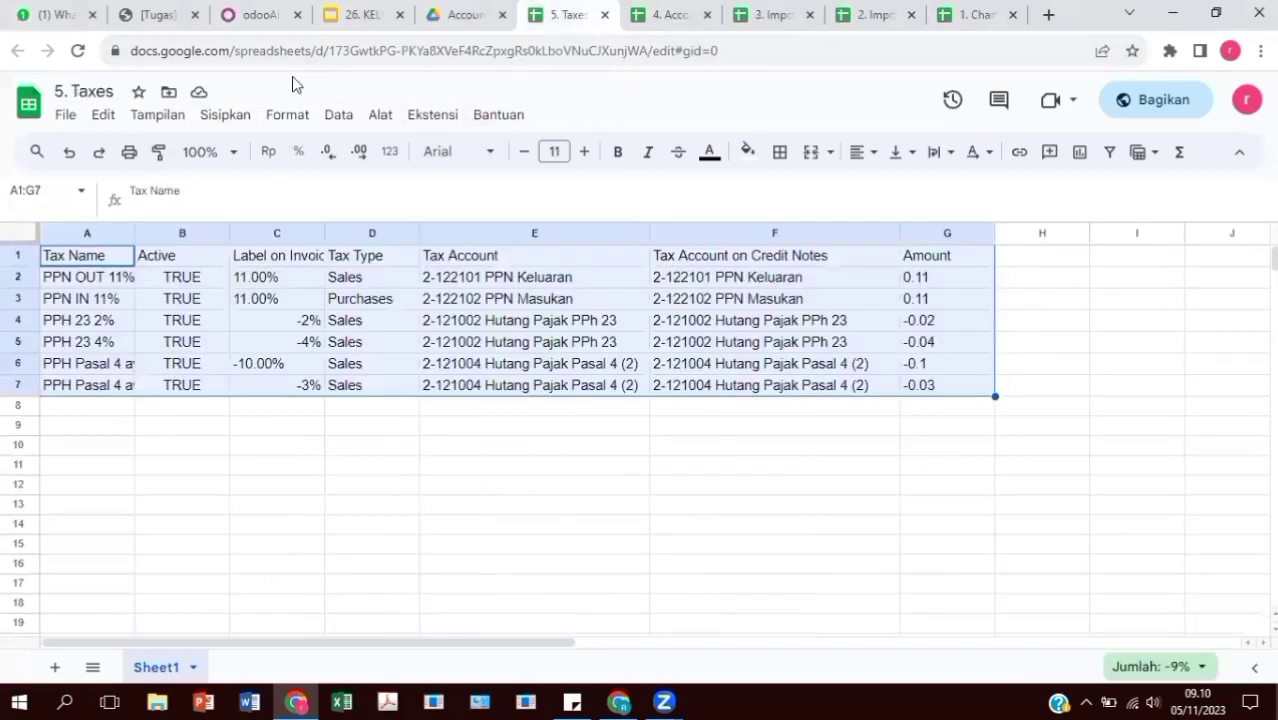
Return to Odoo and open the Accounting app
click(252, 16)
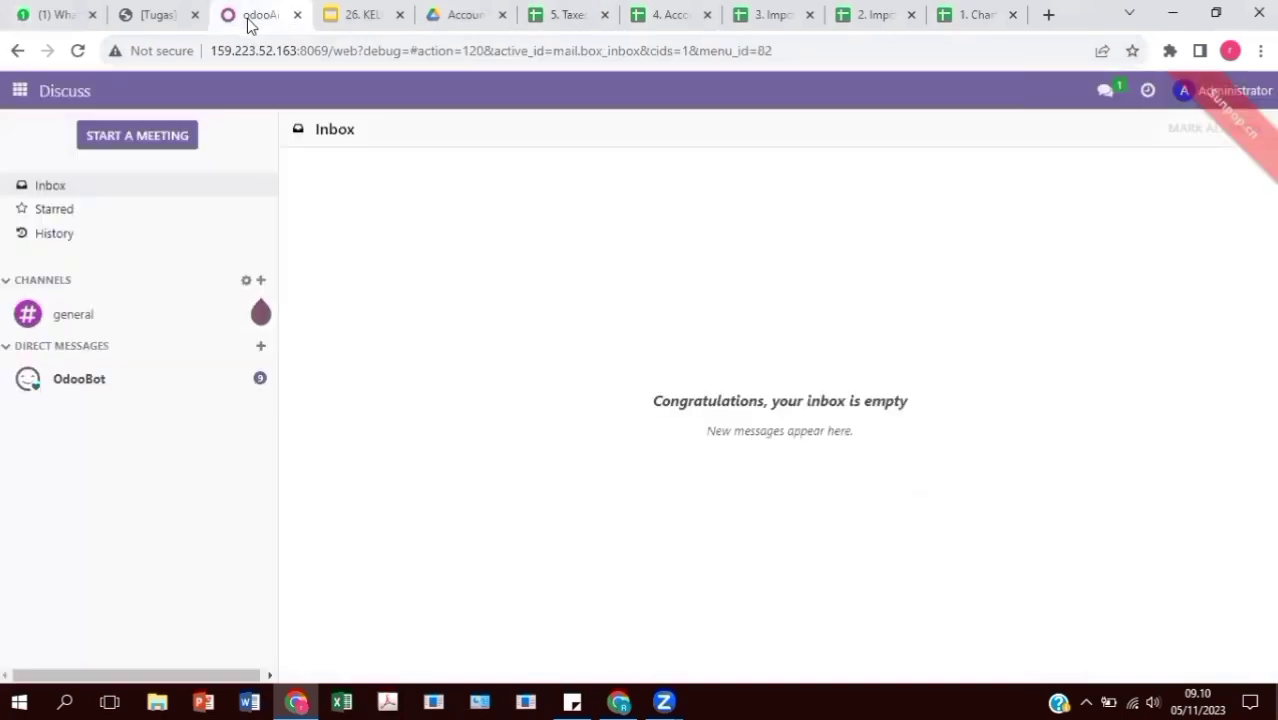
click(20, 90)
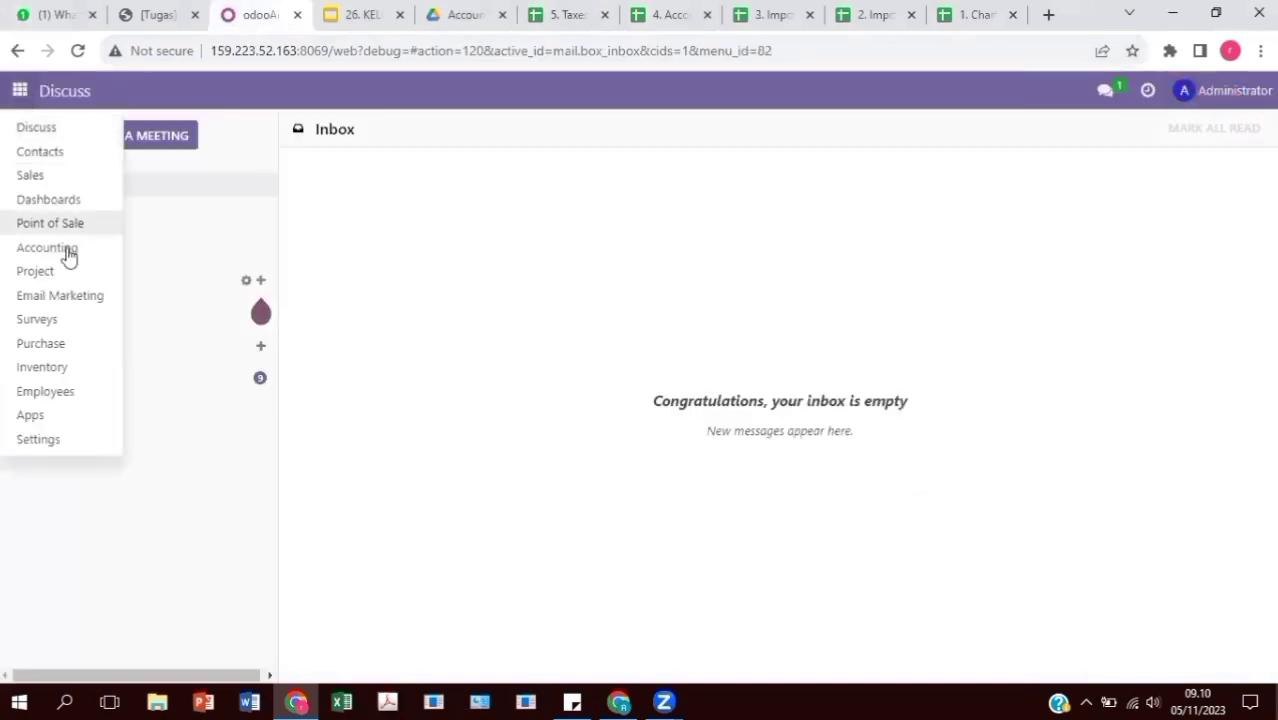
click(70, 252)
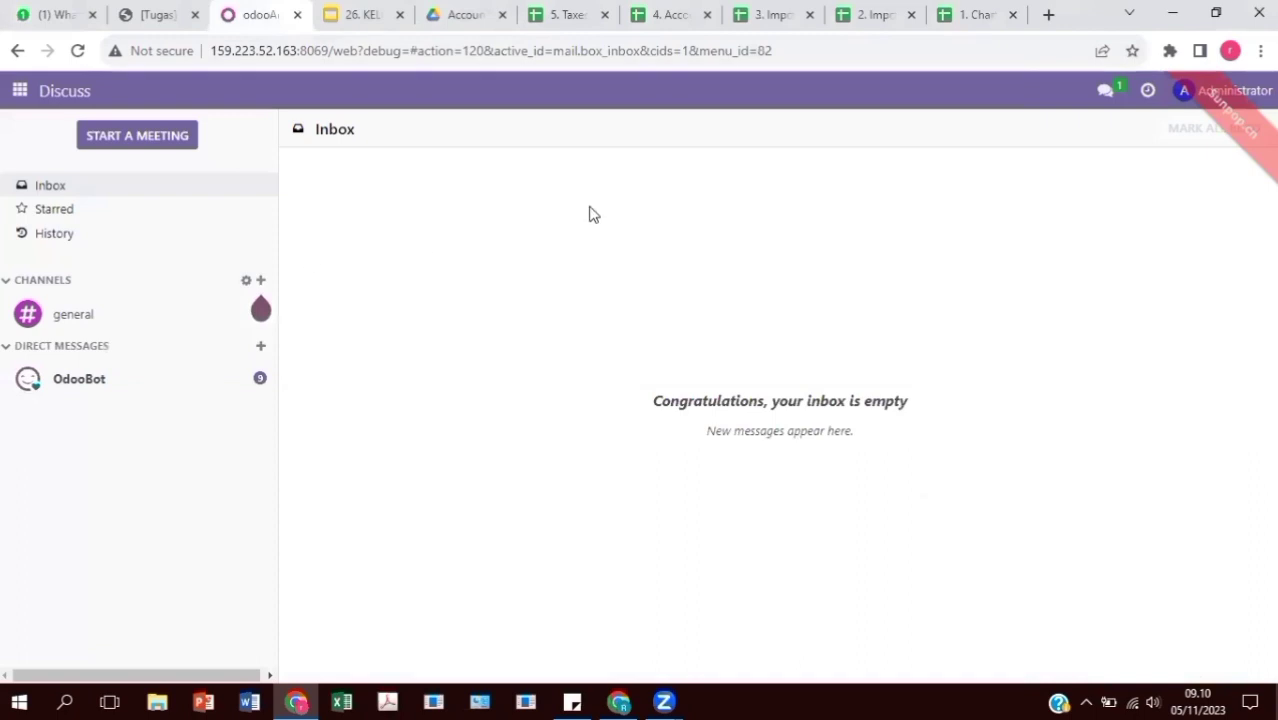
Open the Chart of Accounts list and start importing records into it
click(636, 84)
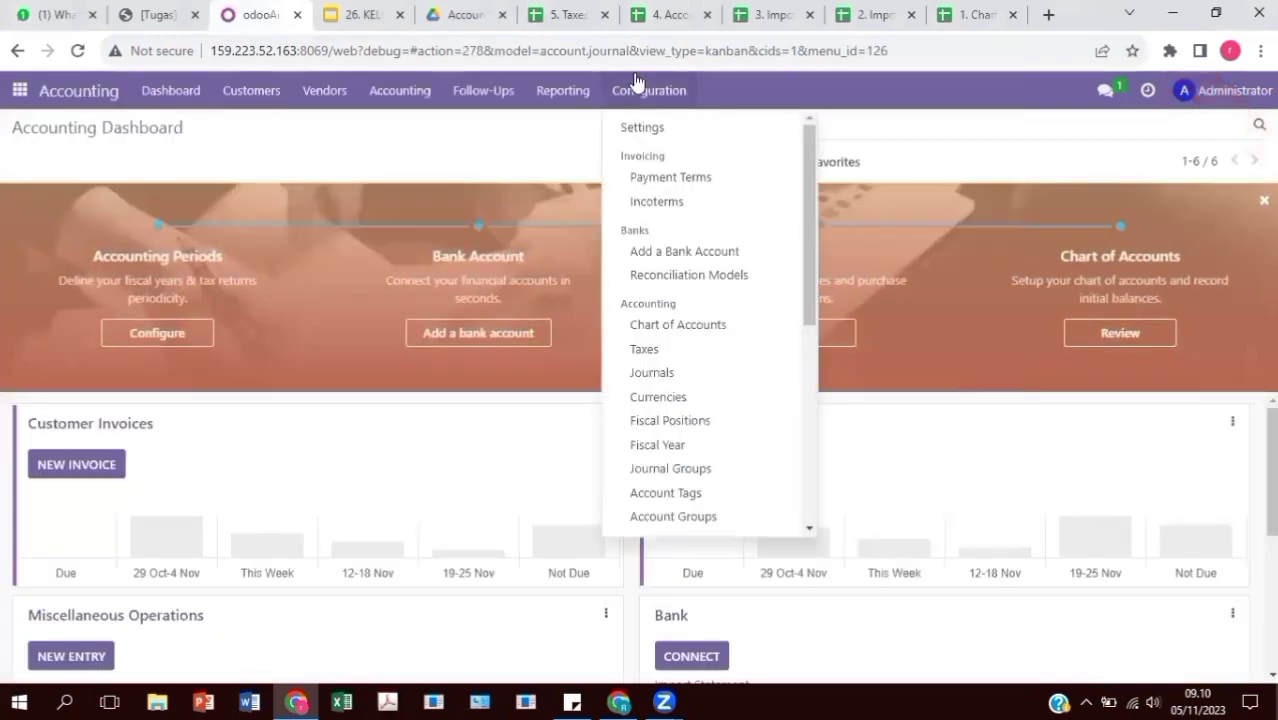
click(699, 325)
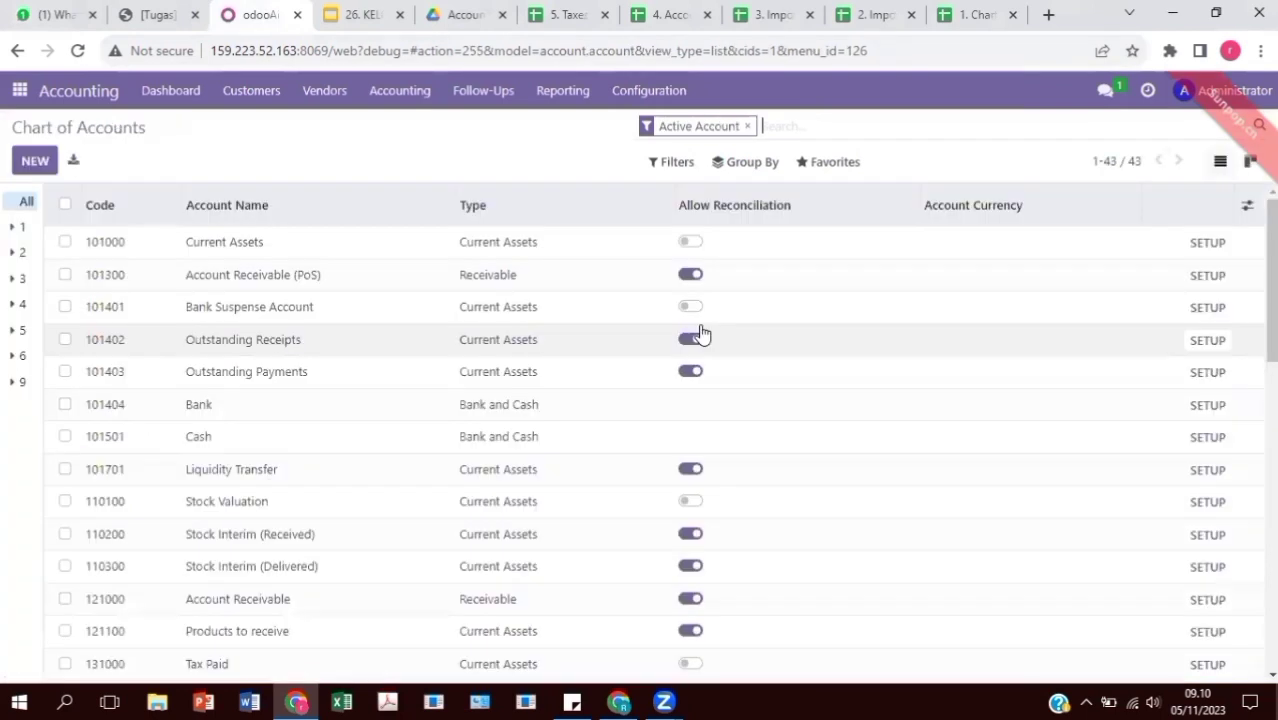
click(808, 162)
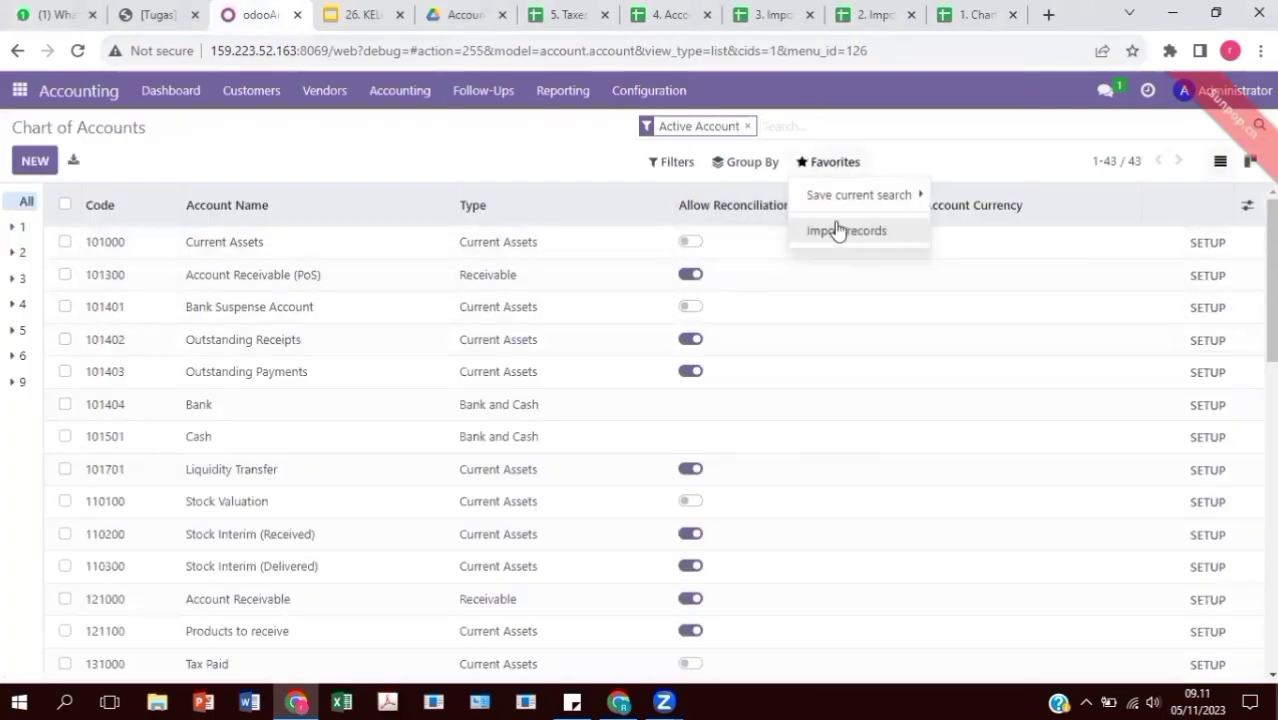
click(837, 229)
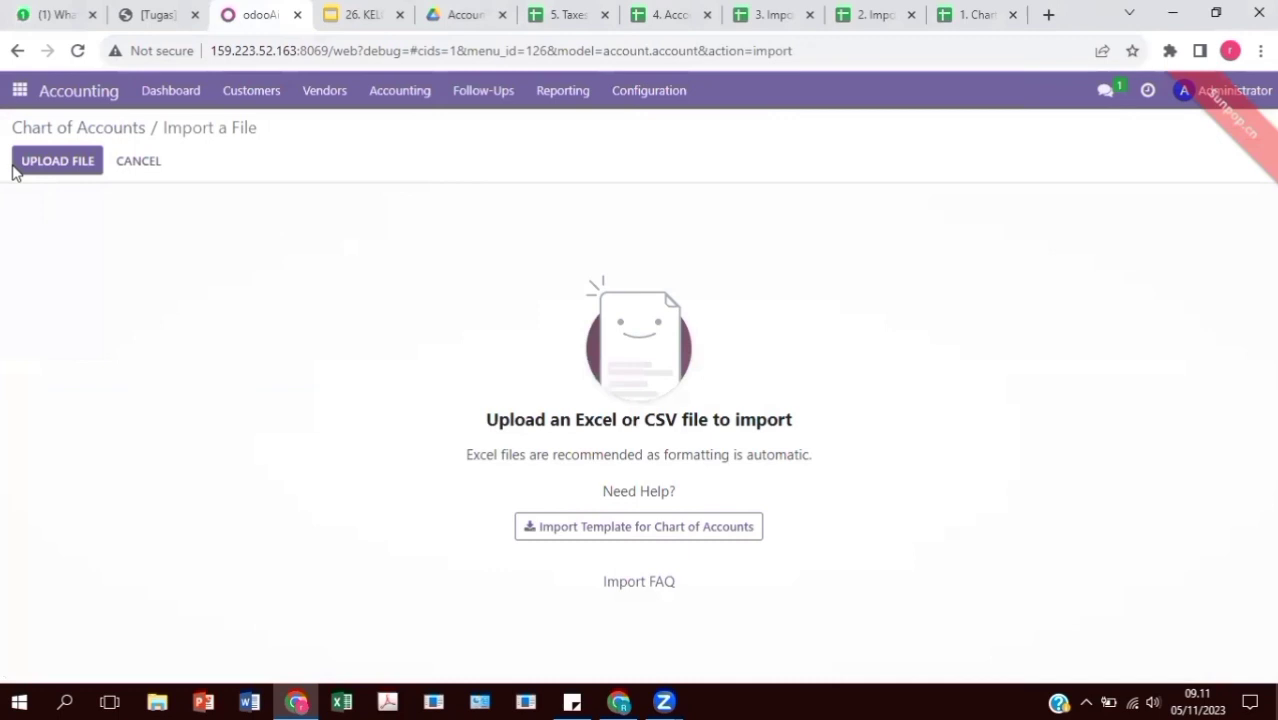
Upload 1. Chart of Account.xlsx, test it, and import the 190 account records
click(42, 162)
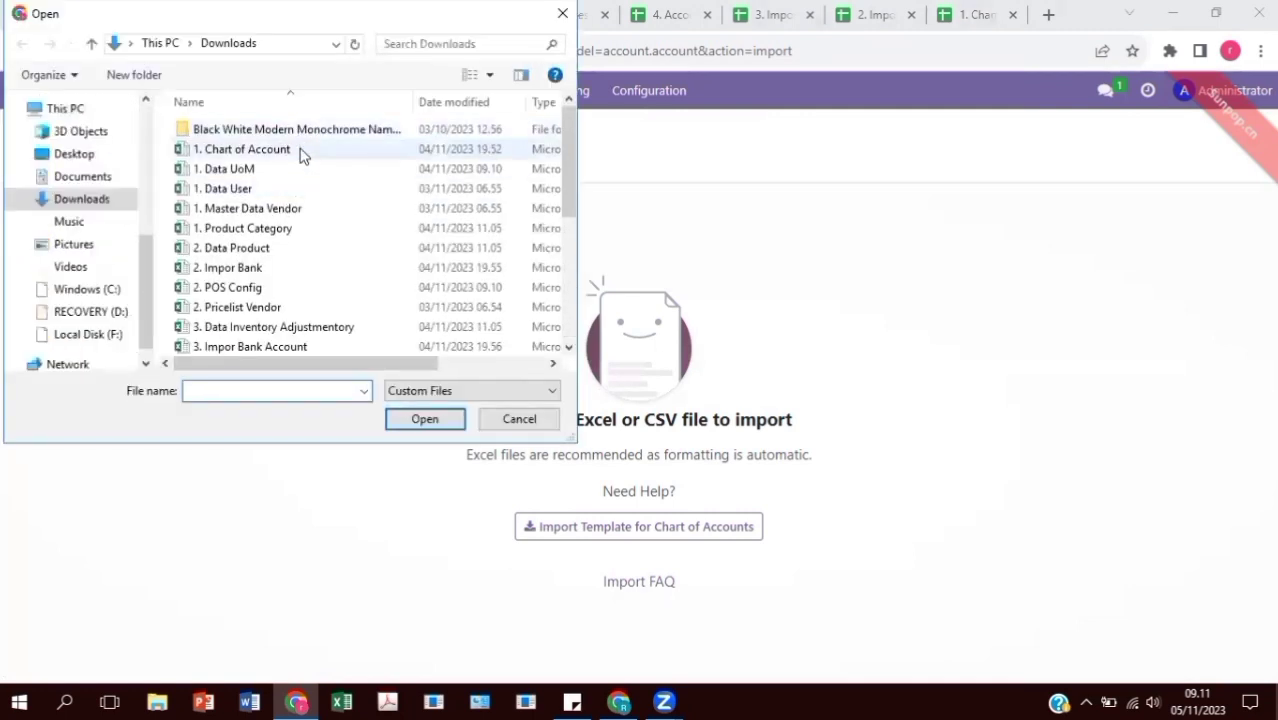
click(302, 150)
click(440, 422)
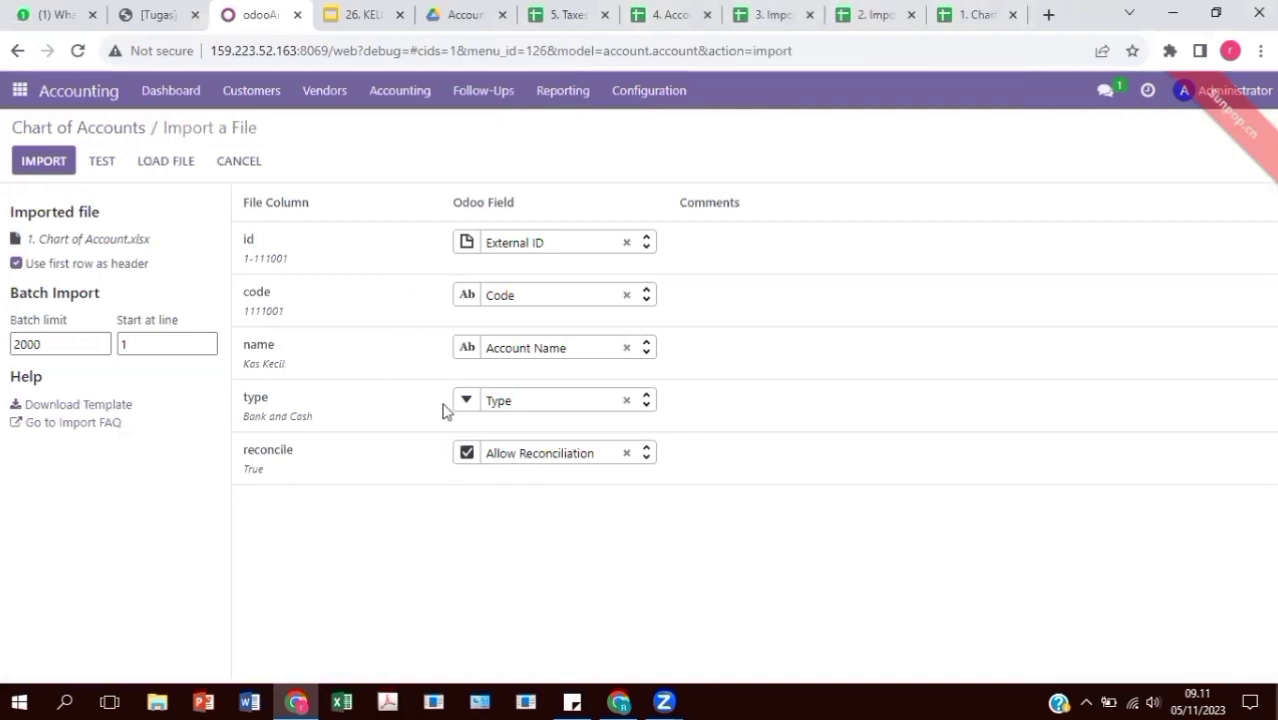
click(102, 161)
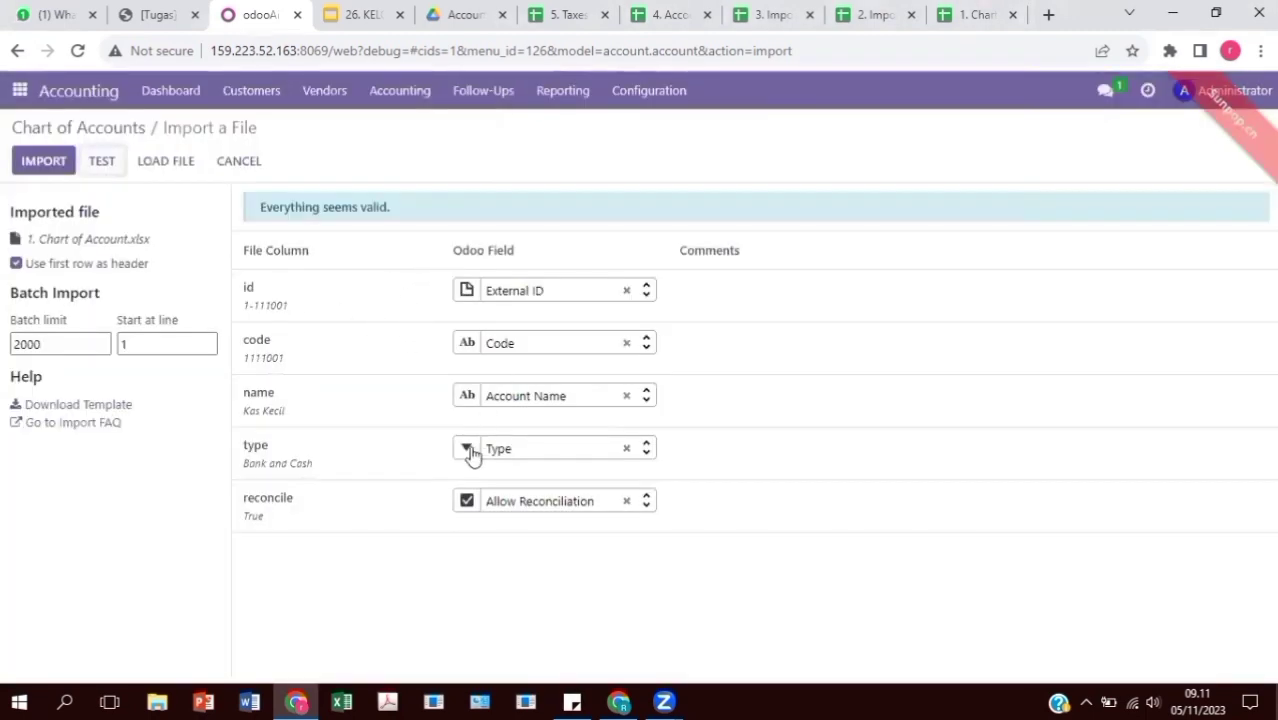
click(45, 166)
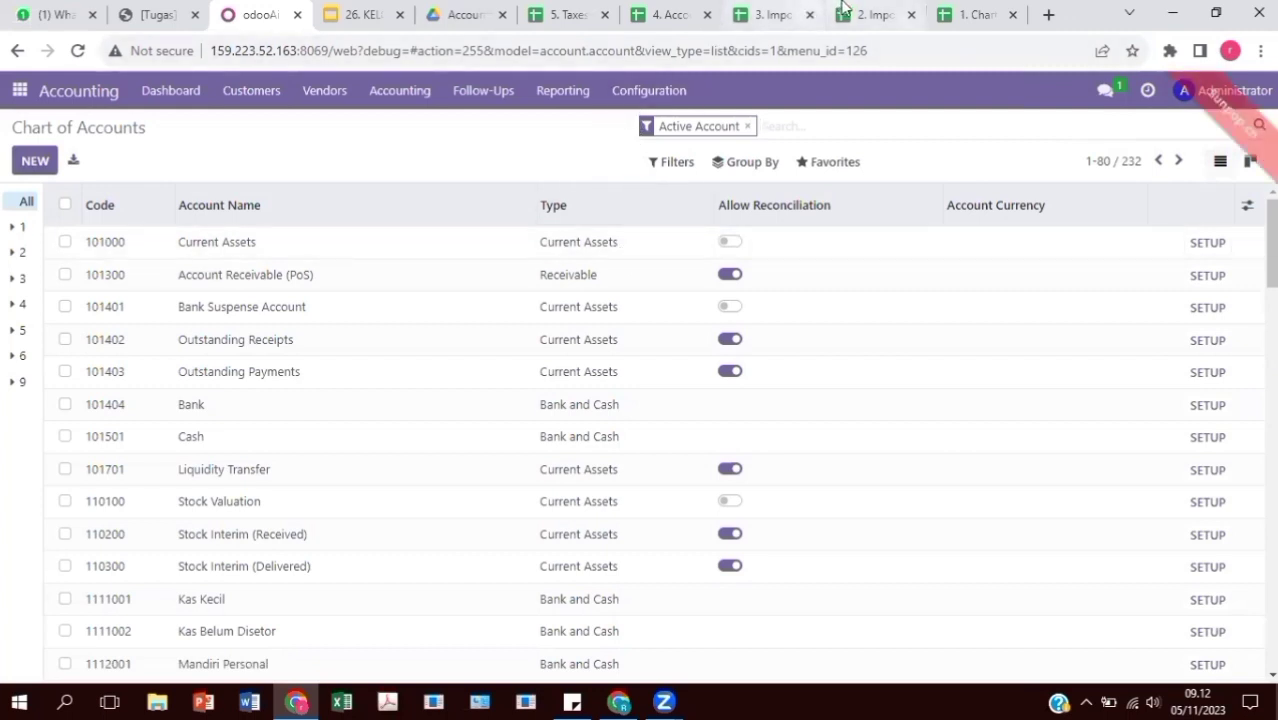
Open the Contacts Banks list and load 2. Impor Bank.xlsx into the importer
click(21, 89)
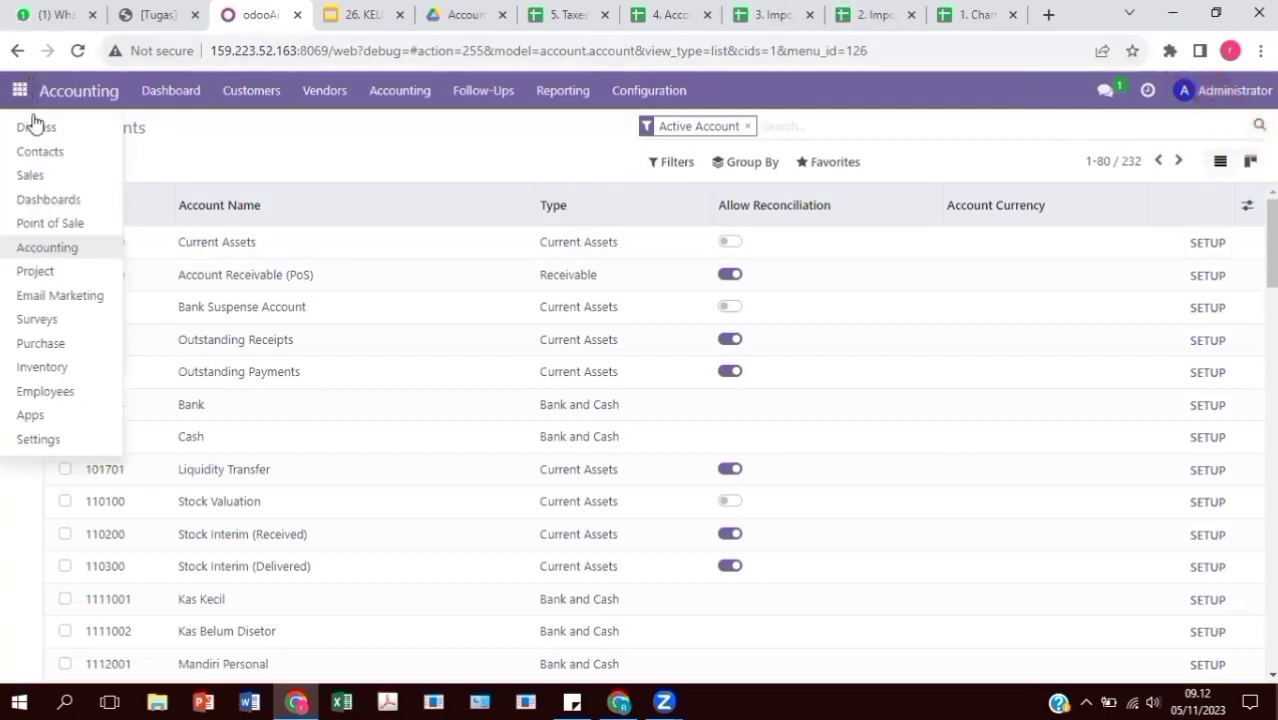
click(53, 154)
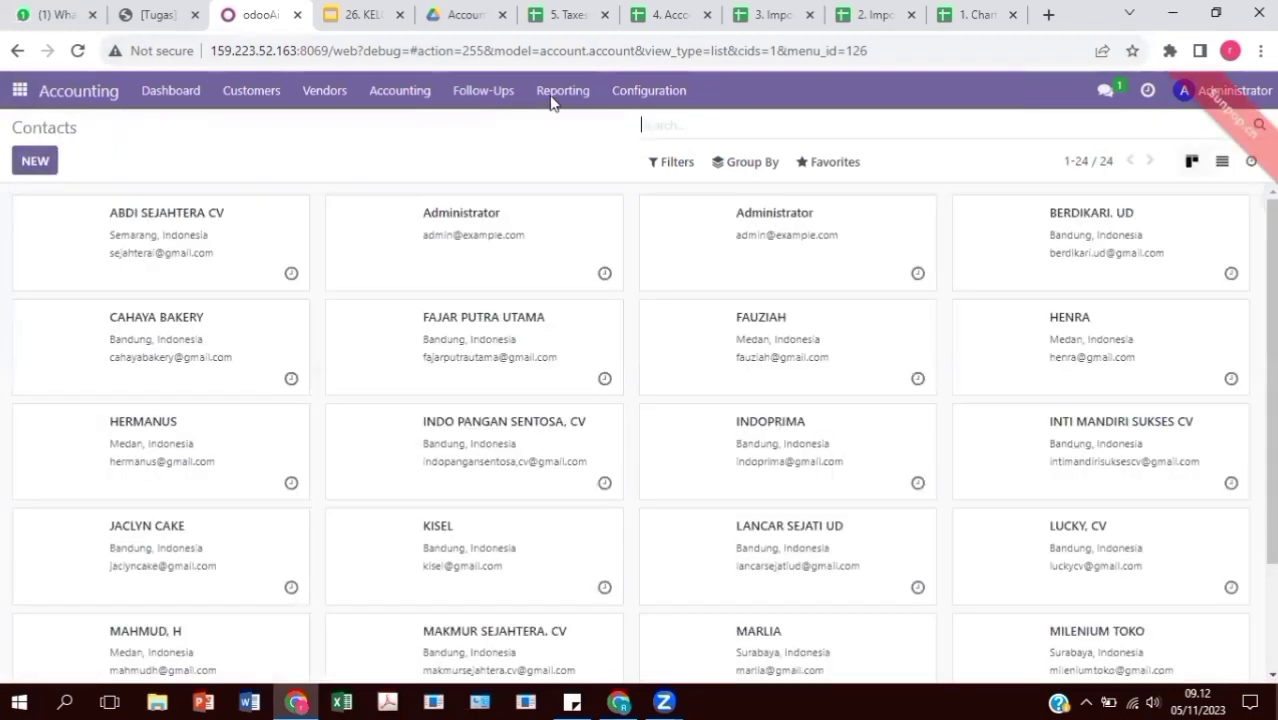
click(221, 98)
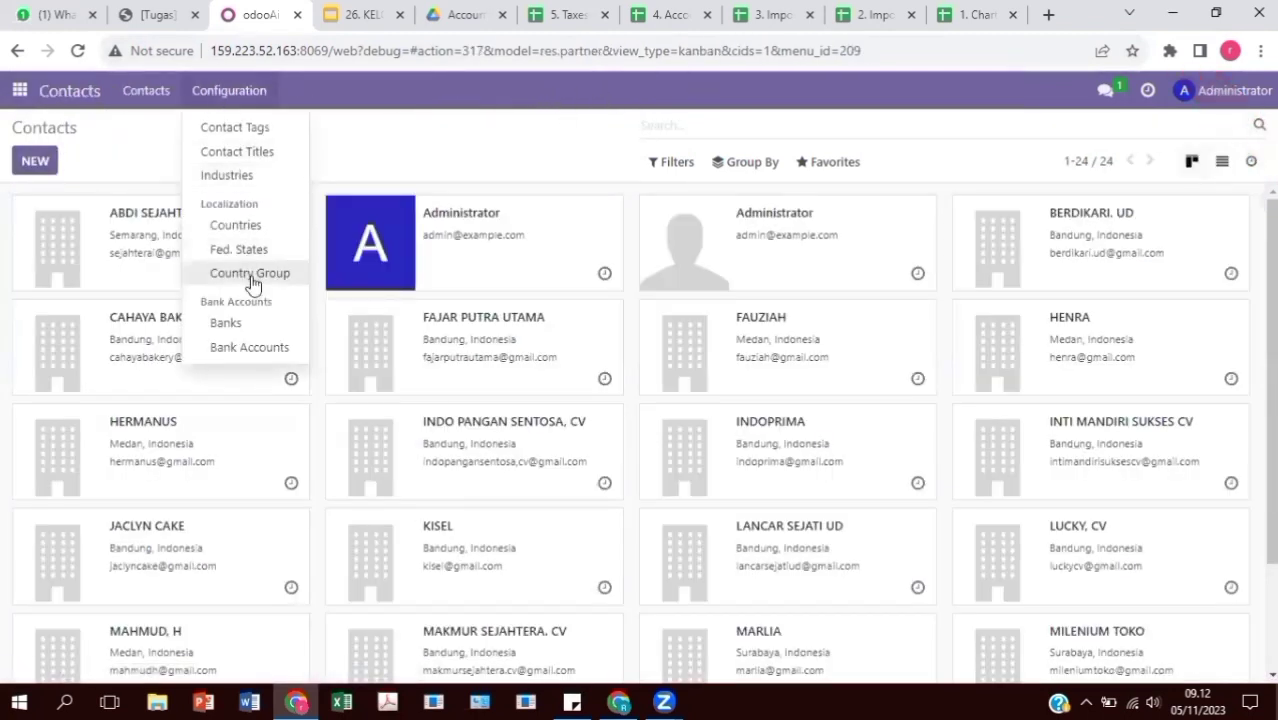
click(250, 326)
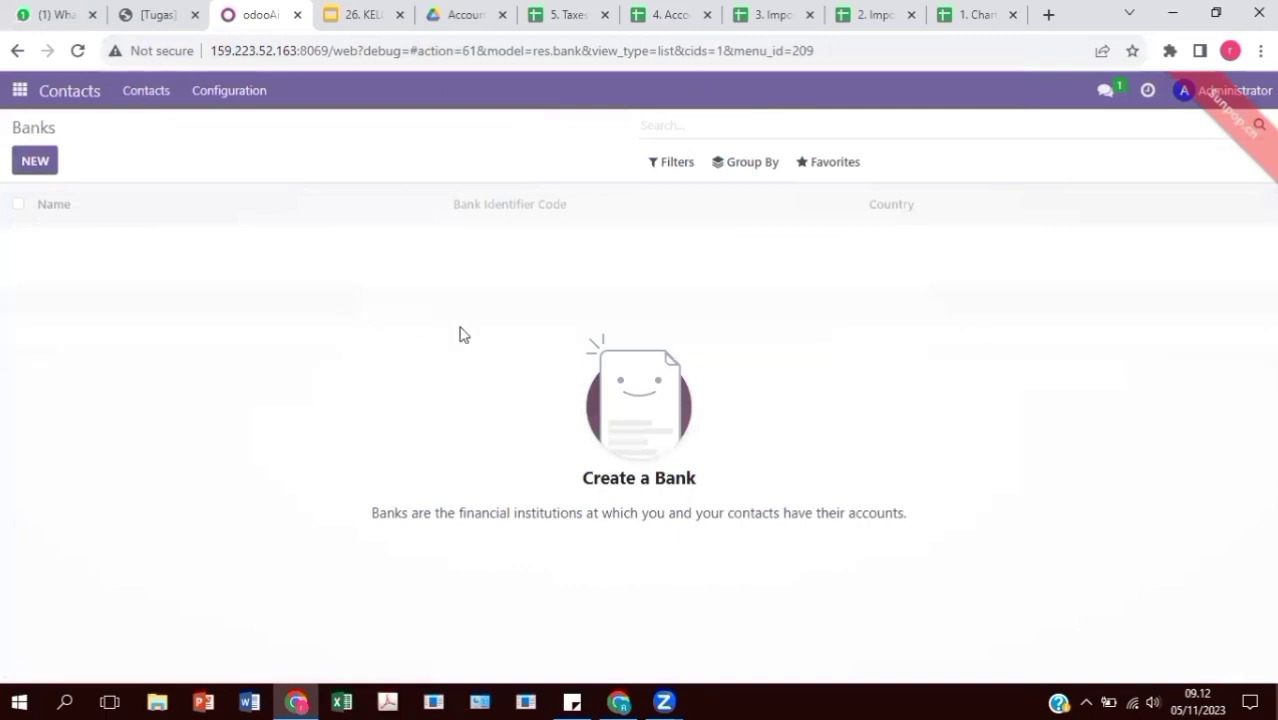
click(818, 168)
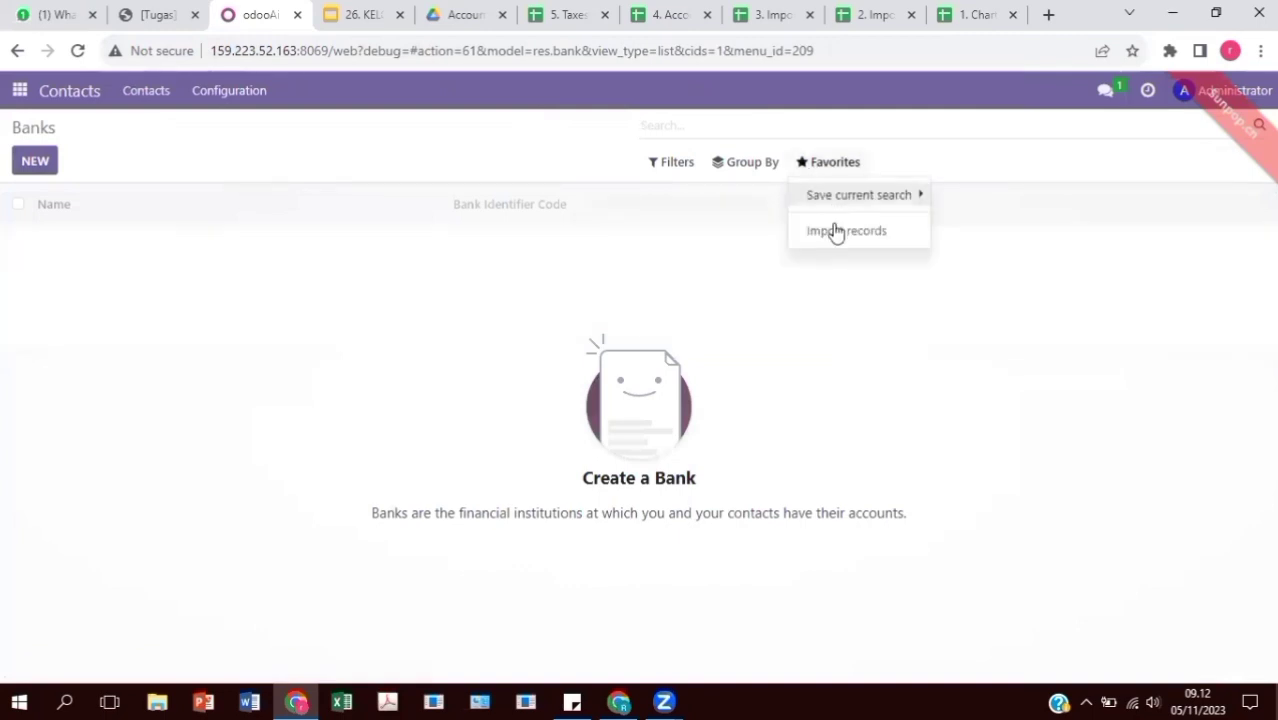
click(840, 231)
click(45, 170)
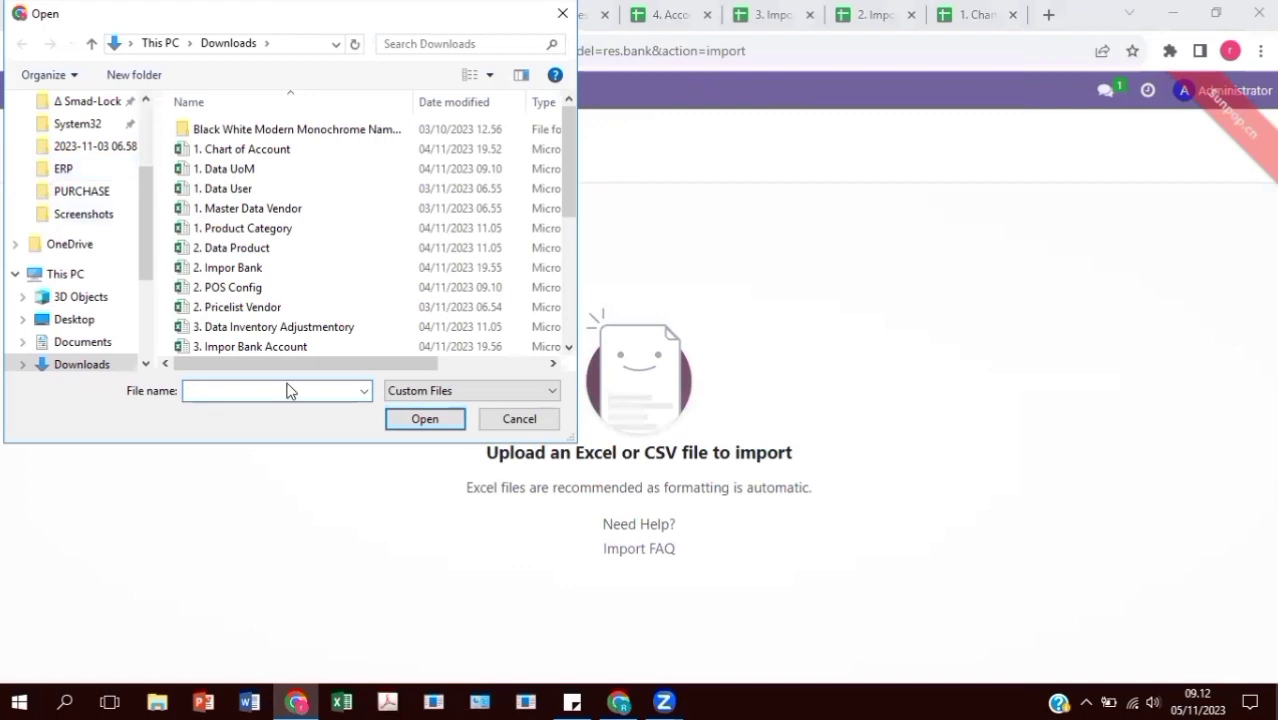
click(302, 268)
click(400, 420)
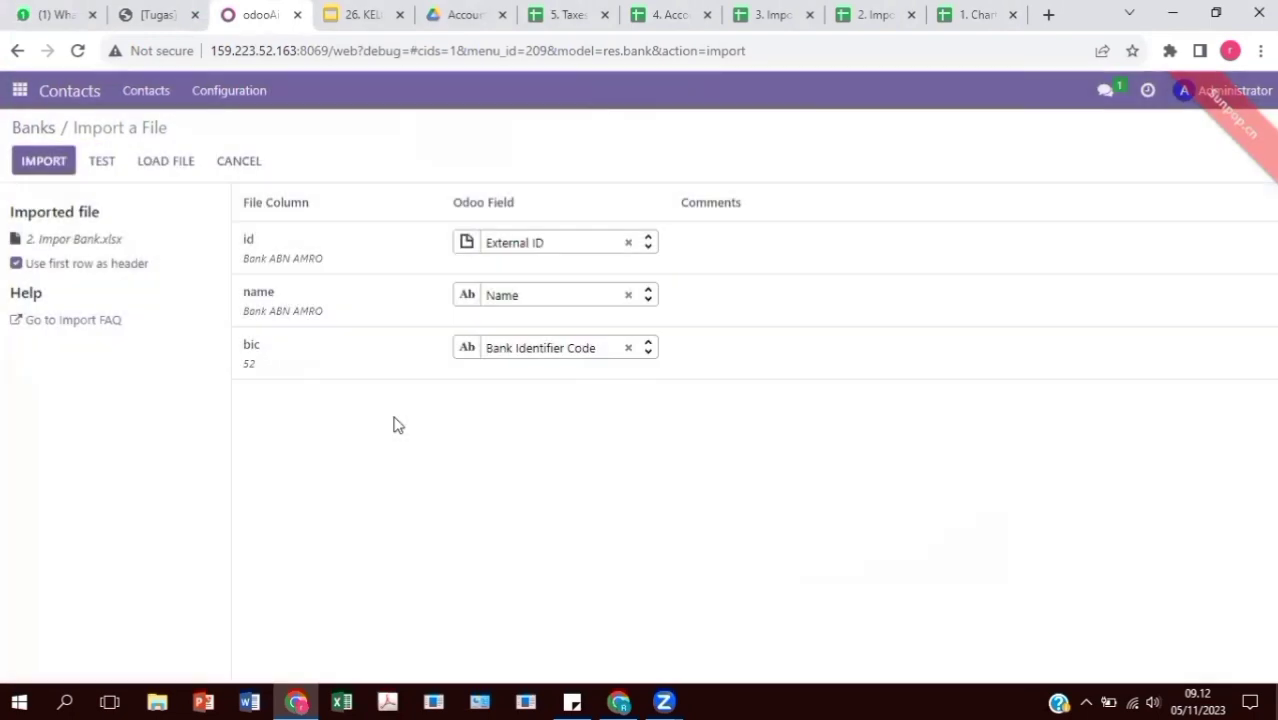
Leave the id column unmapped, re-test, and import the 68 banks
click(104, 162)
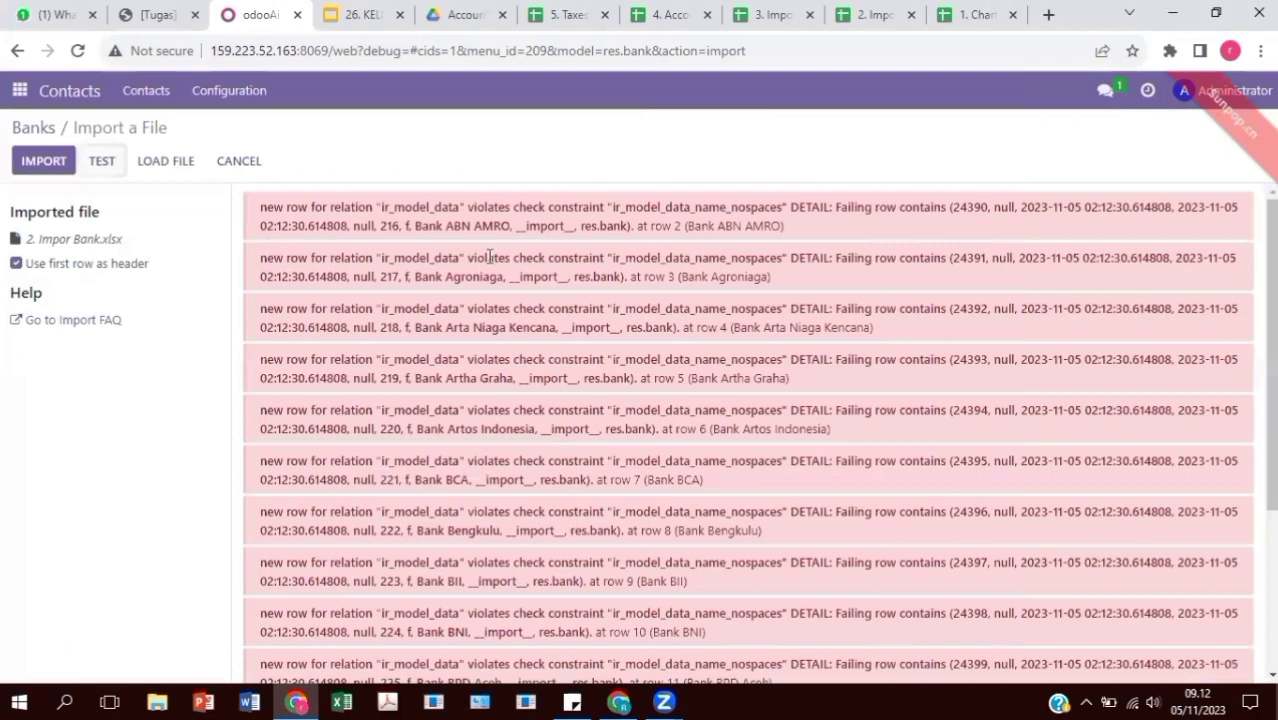
scroll(692, 354, down, 3)
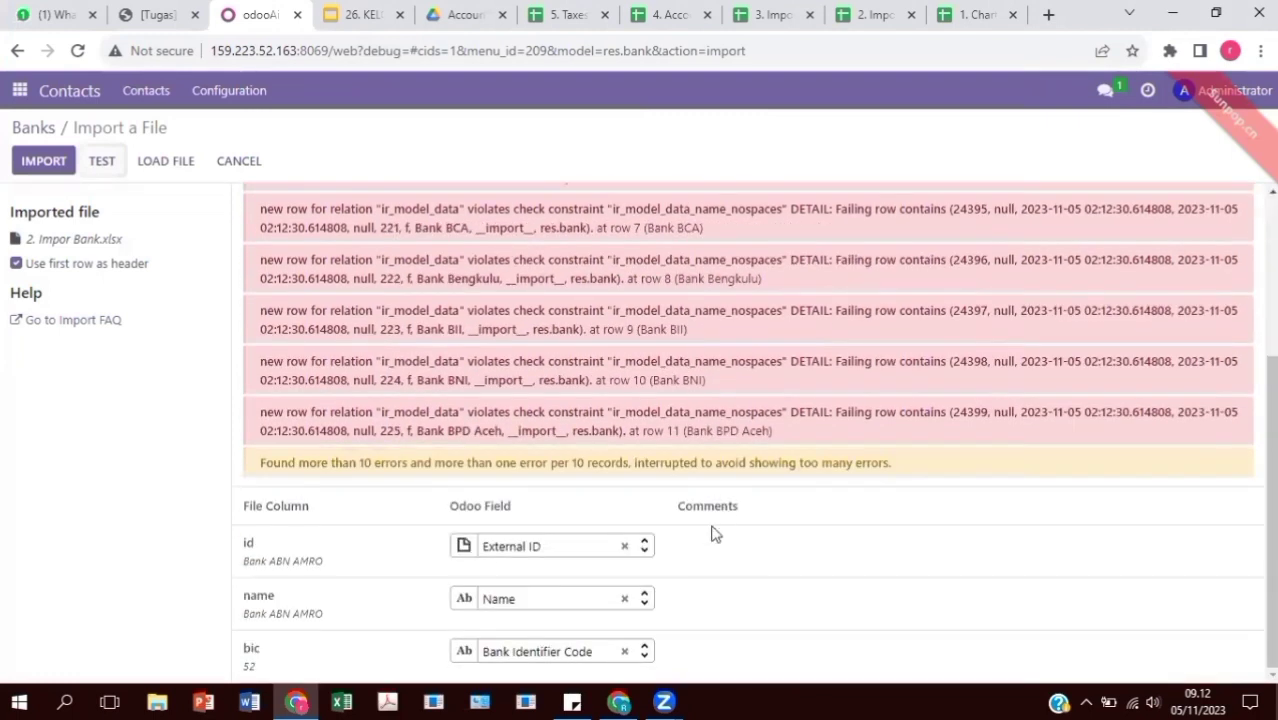
click(625, 548)
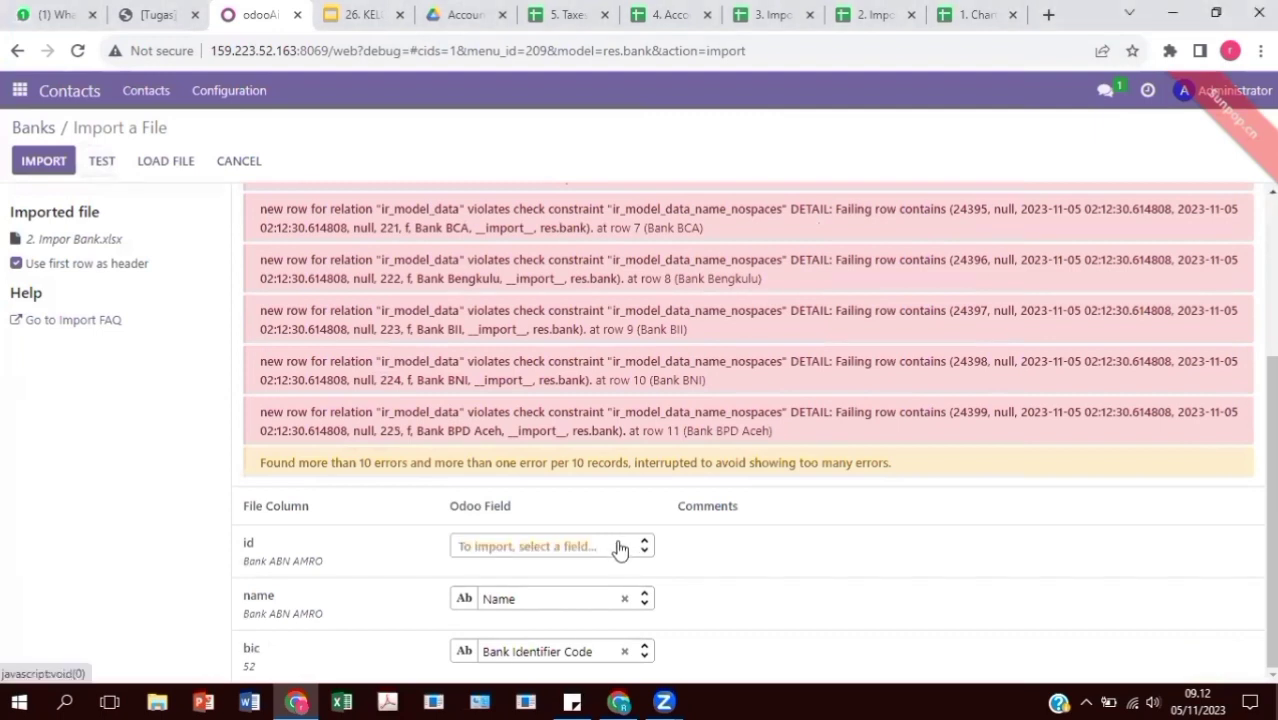
click(102, 160)
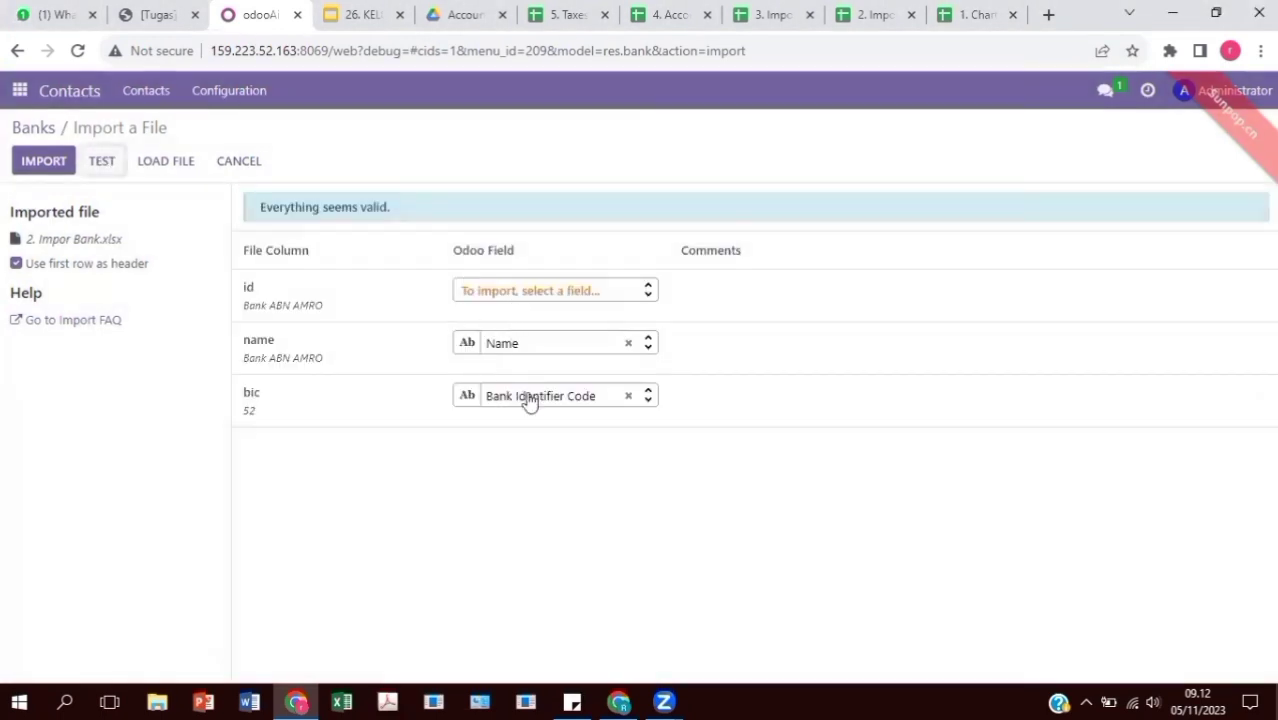
click(59, 162)
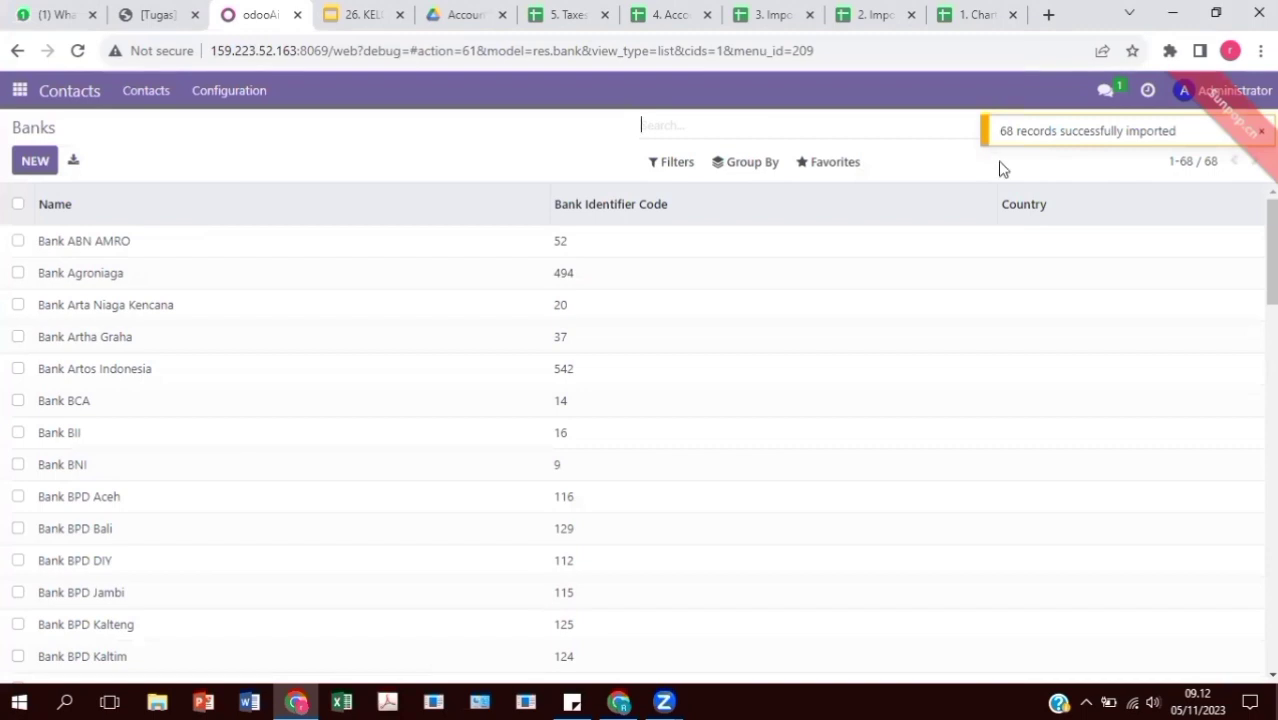
scroll(622, 391, down, 10)
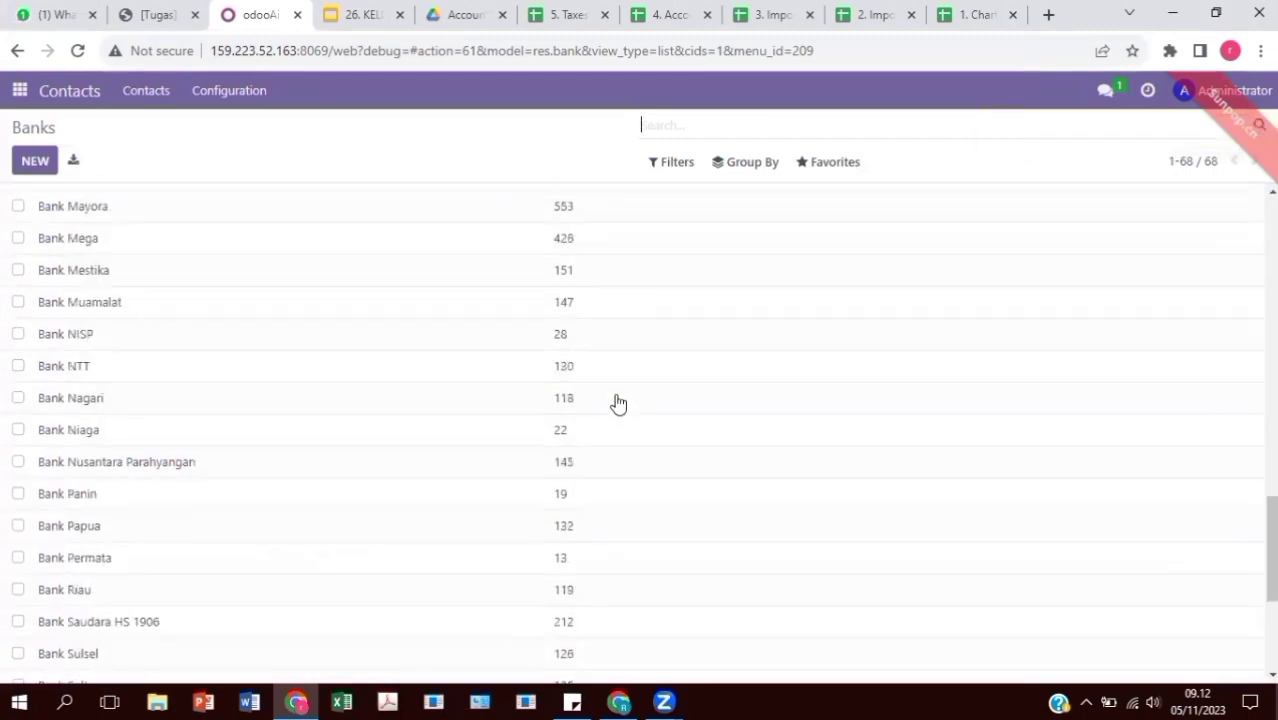
scroll(621, 396, up, 10)
scroll(621, 397, up, 1)
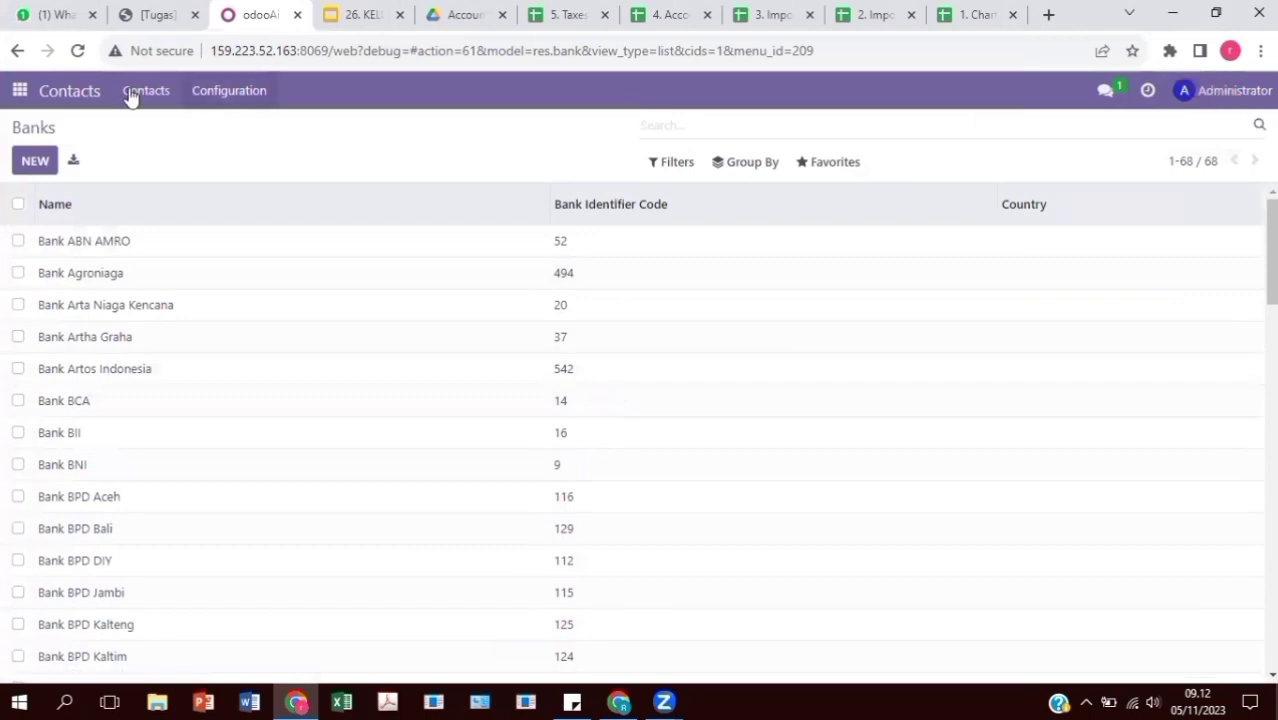
Open the Bank Accounts list and load 3. Impor Bank Account.xlsx for import
click(229, 90)
click(278, 344)
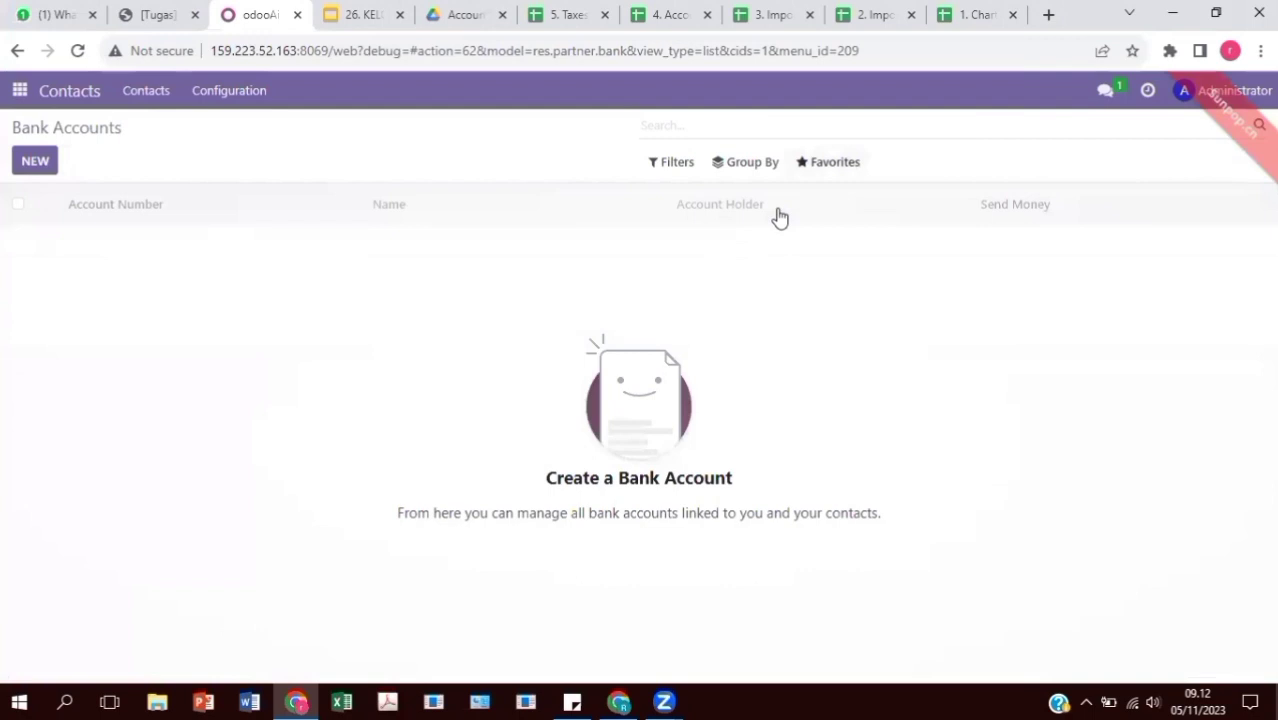
click(68, 164)
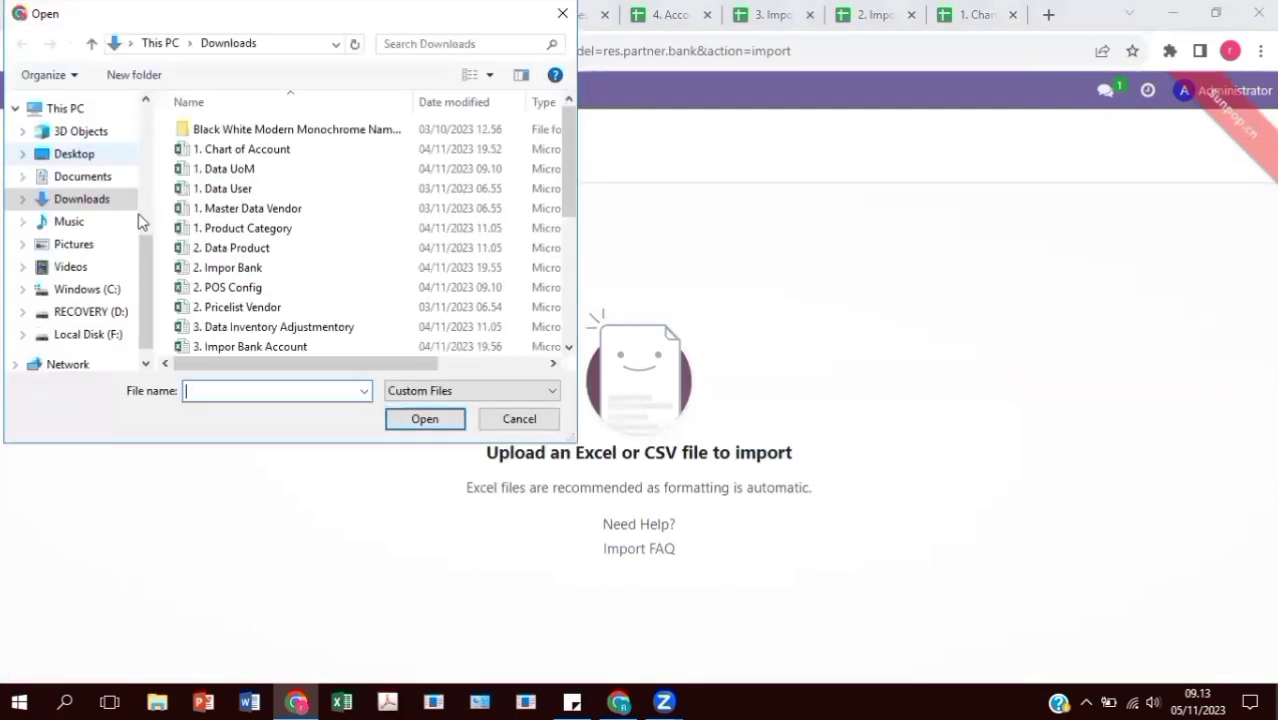
scroll(282, 282, down, 2)
click(300, 250)
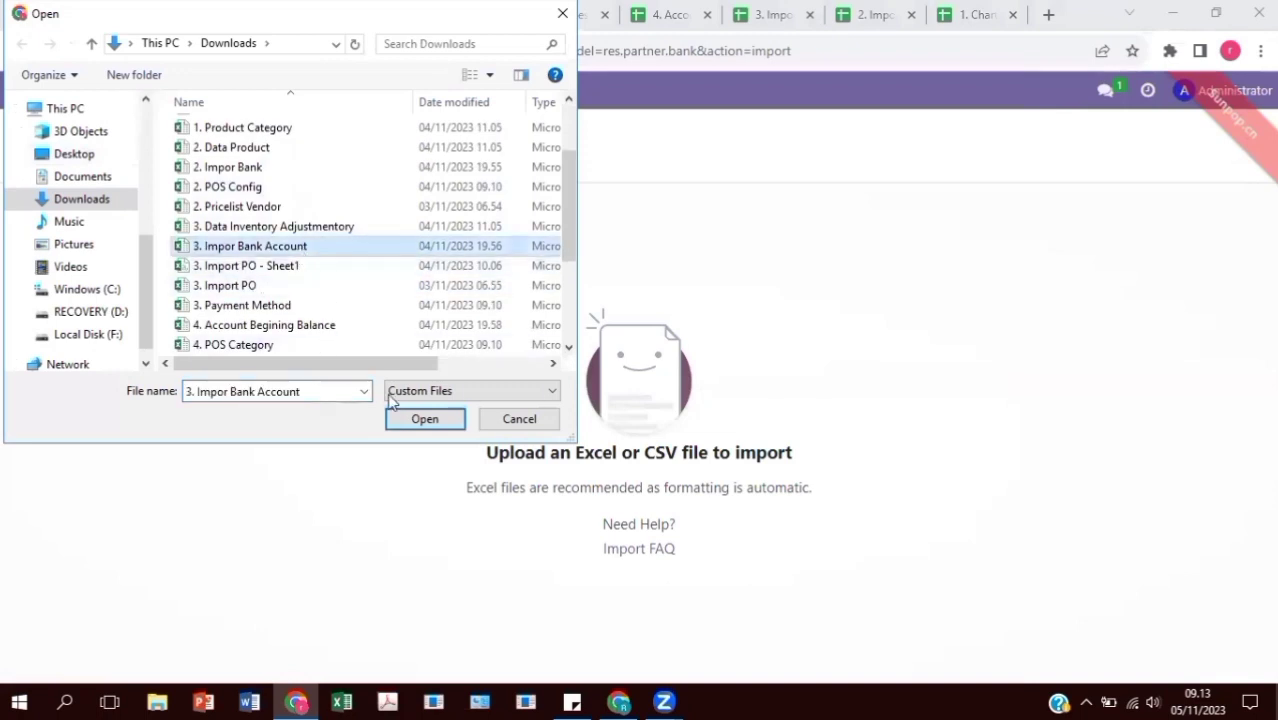
click(422, 419)
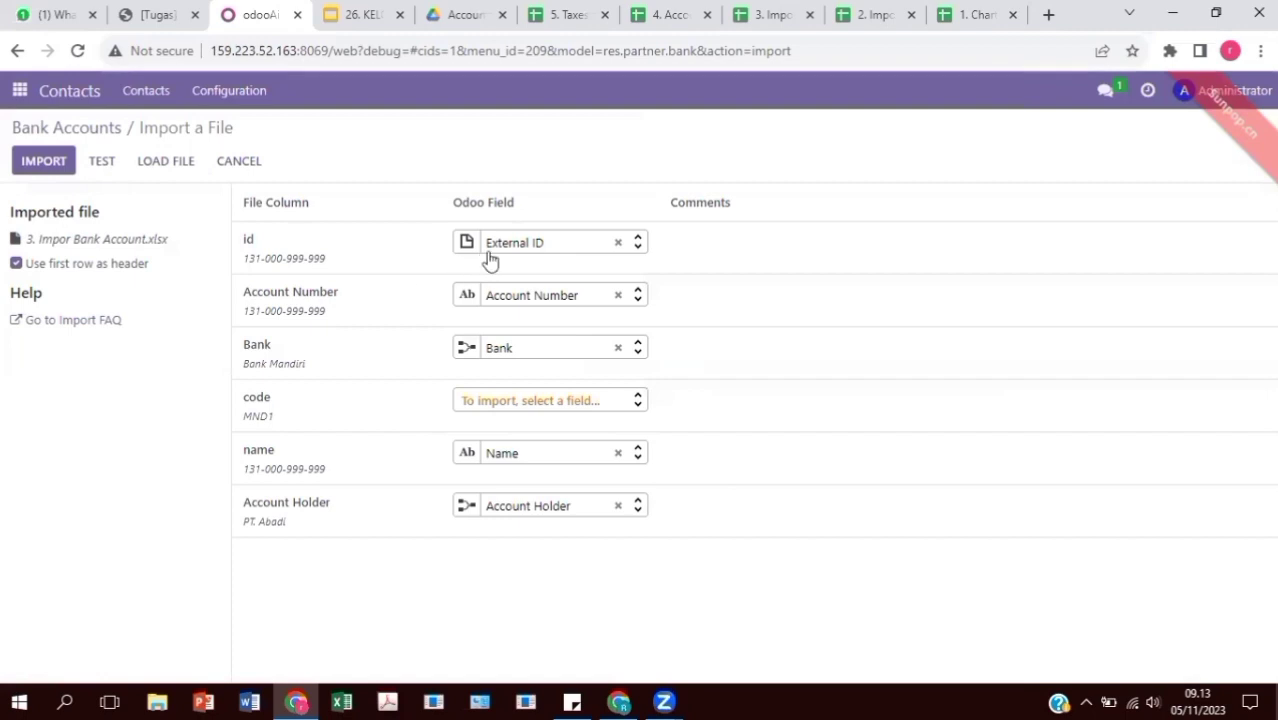
Map the code column to Bank Identifier Code, test, and import the five PT. Abadi bank accounts
click(488, 408)
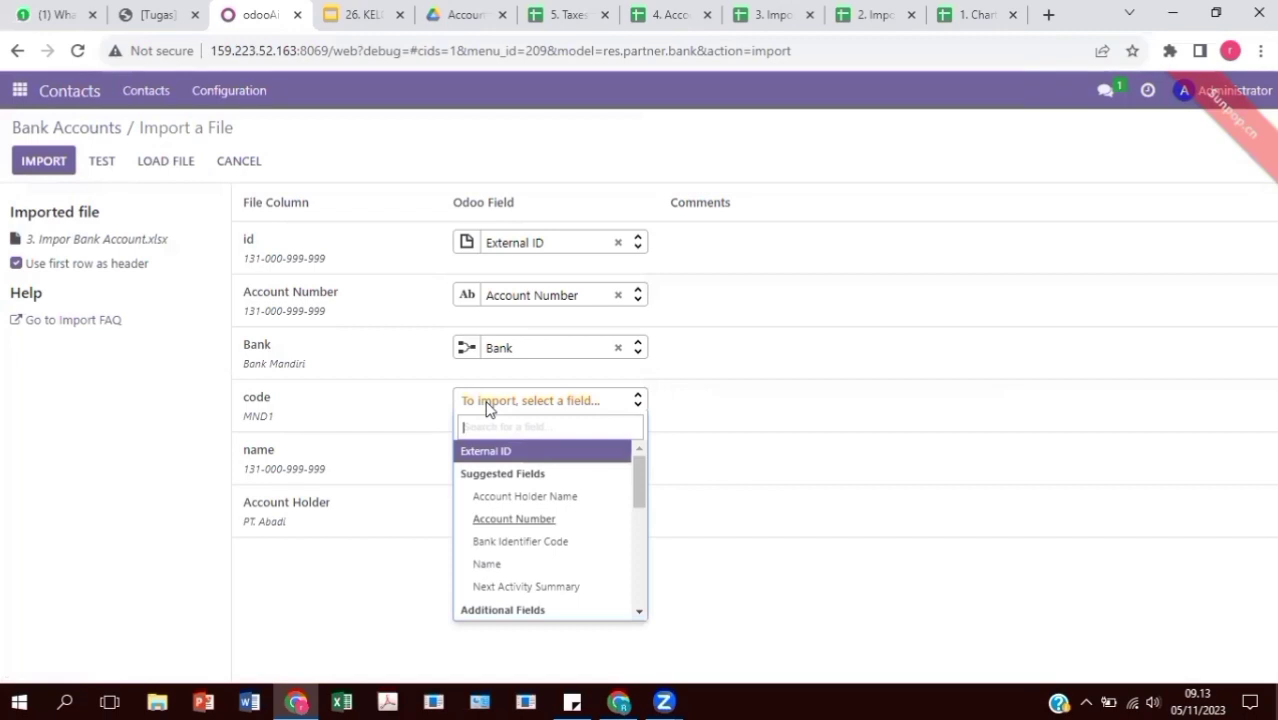
text(code)
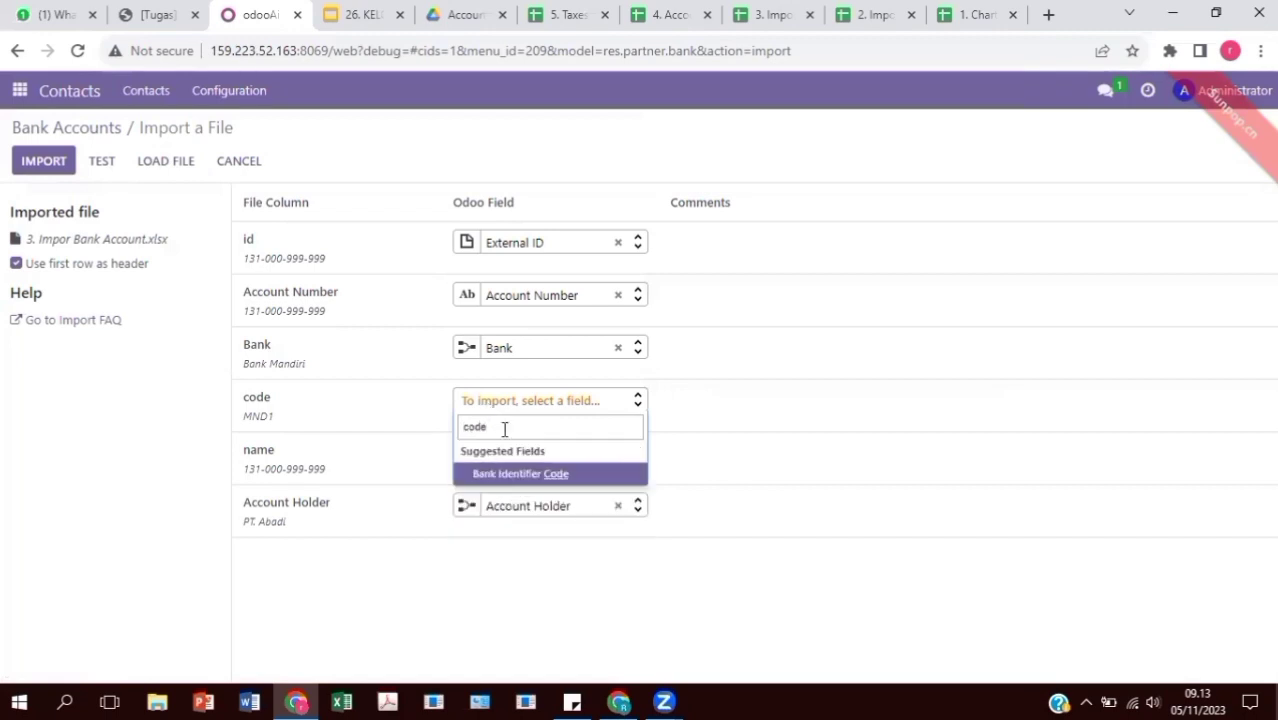
click(537, 477)
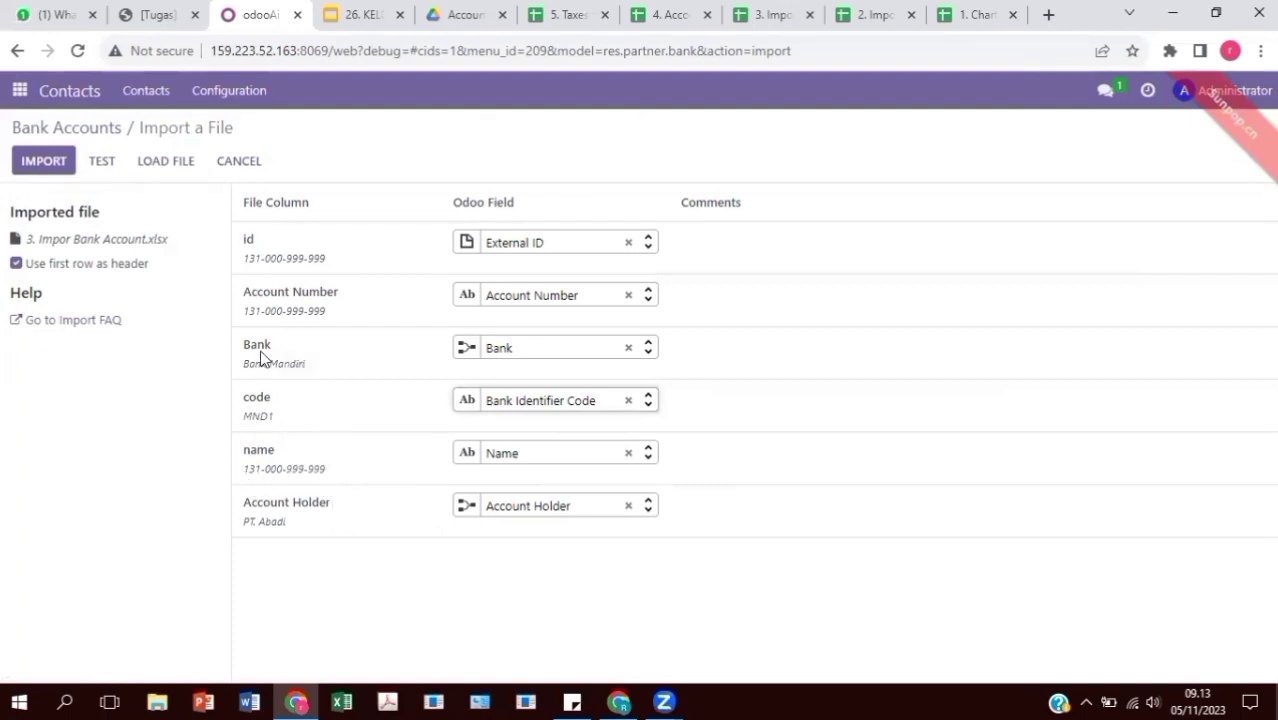
click(103, 170)
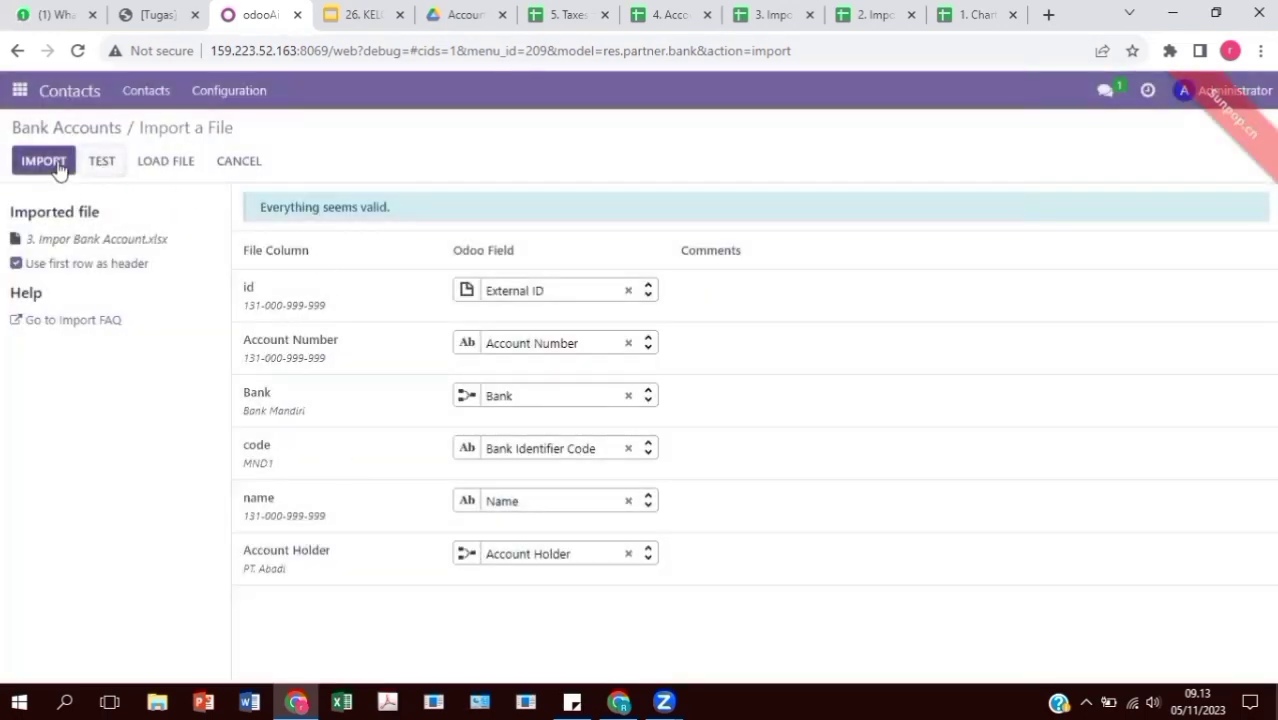
click(58, 164)
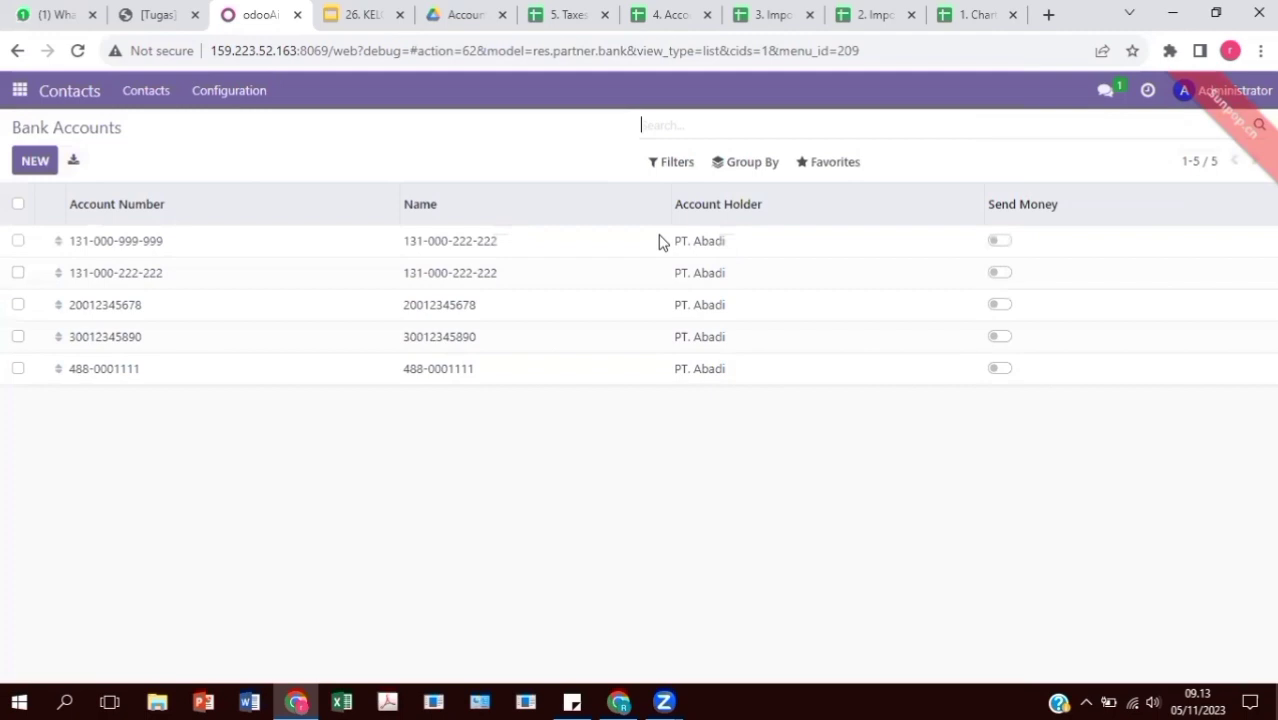
click(20, 91)
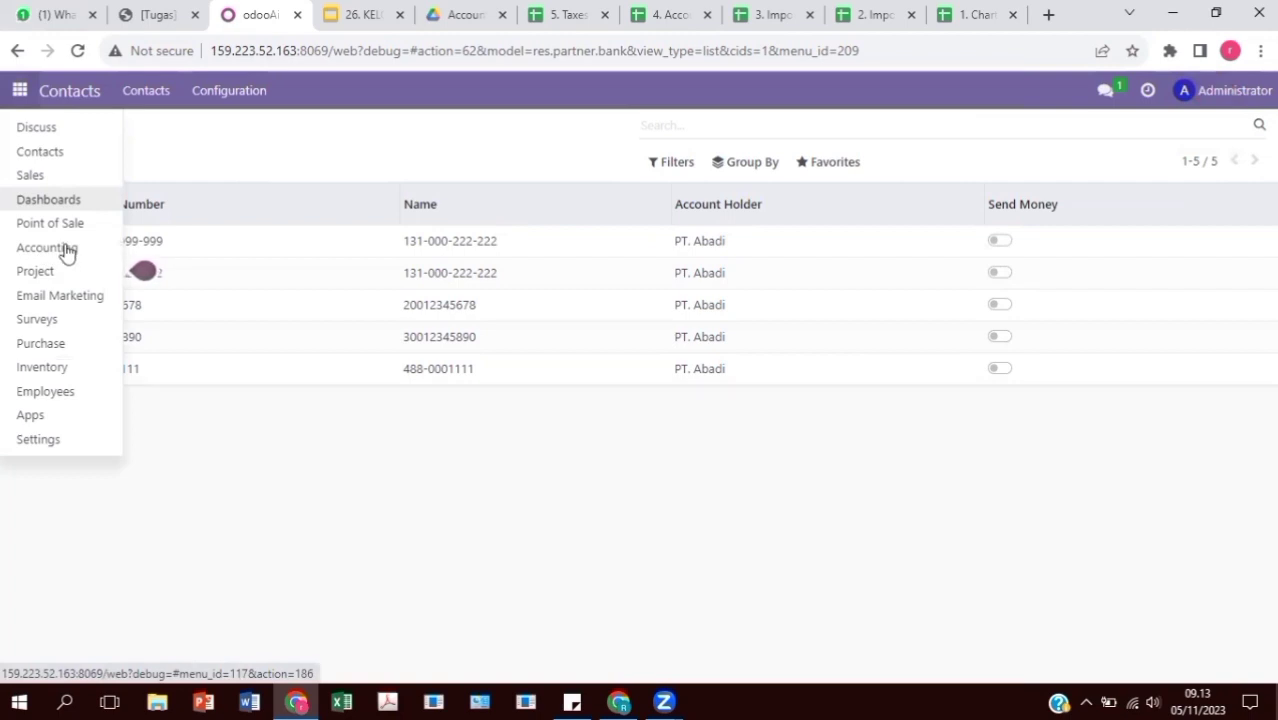
Open the Journal Entries list and load 4. Account Begining Balance into the importer
click(65, 248)
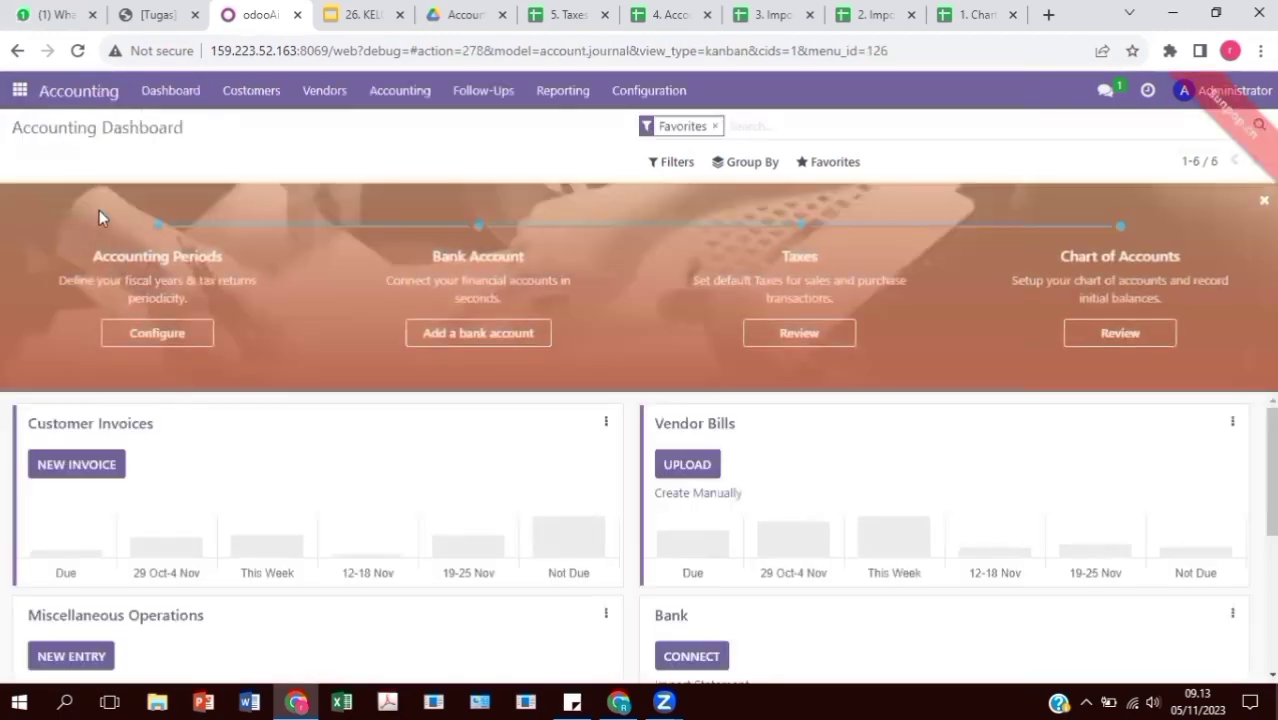
click(400, 91)
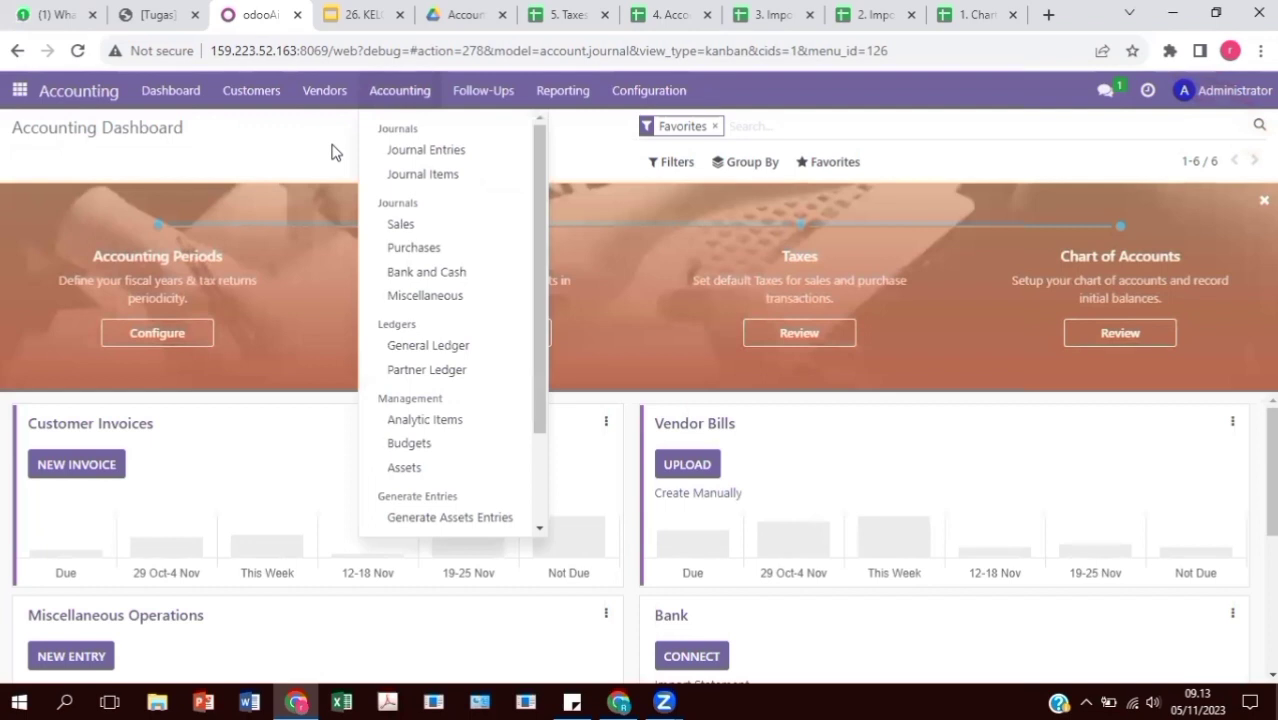
click(426, 149)
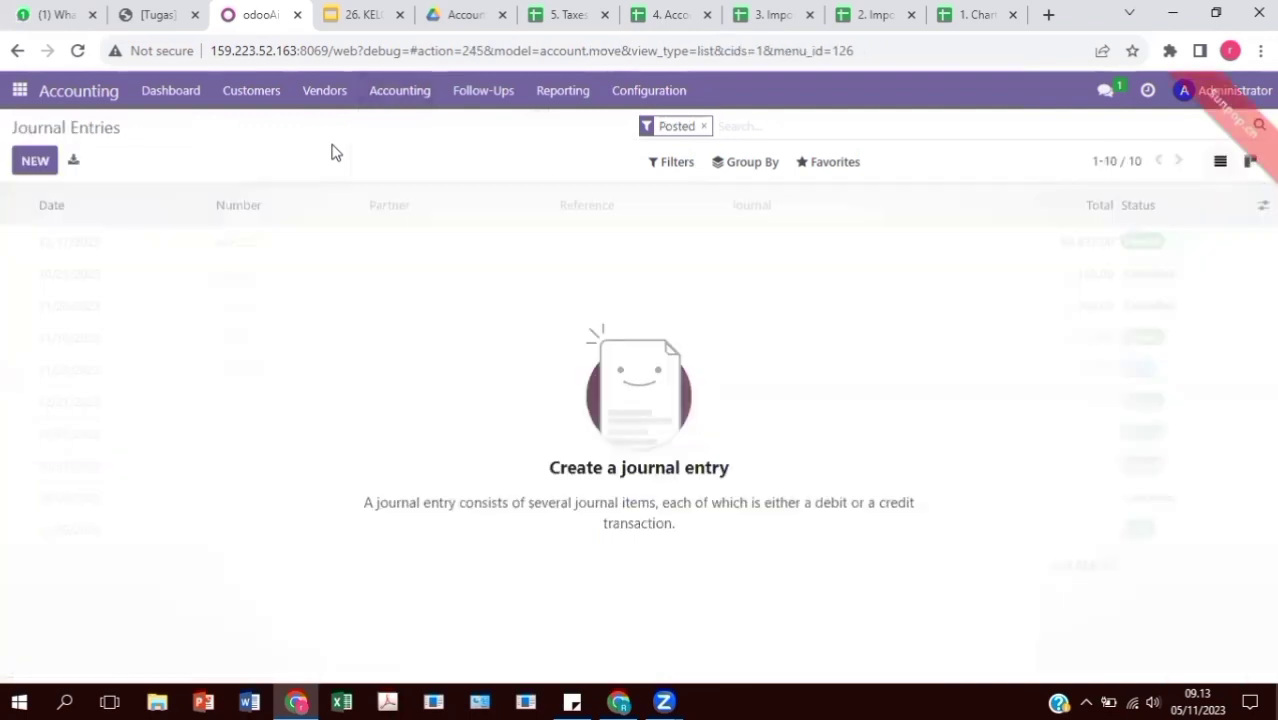
click(815, 164)
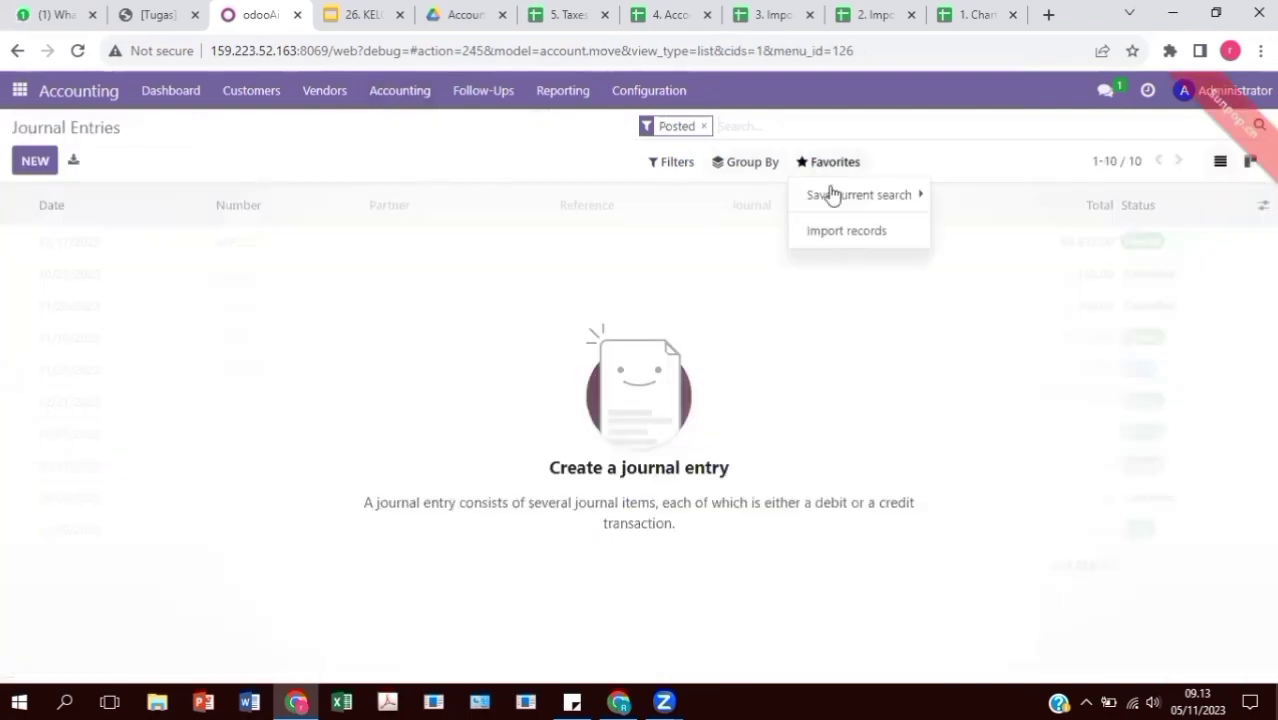
click(848, 236)
click(21, 165)
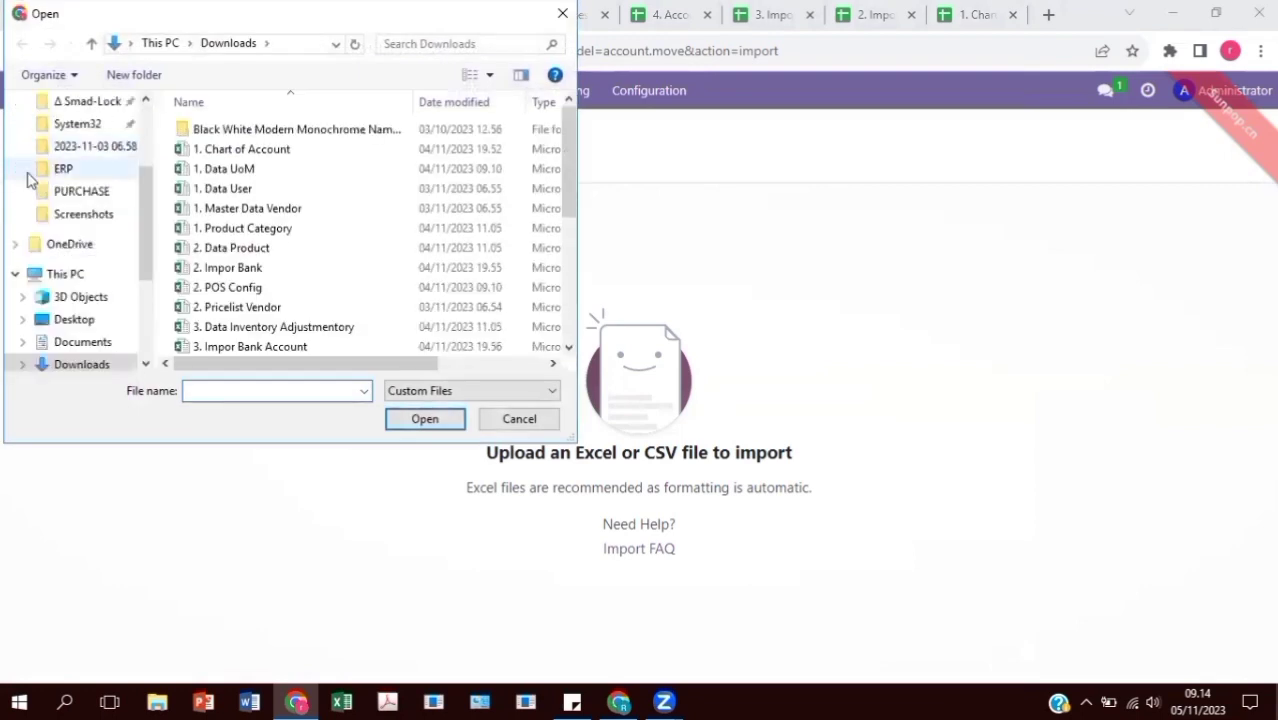
scroll(321, 241, down, 3)
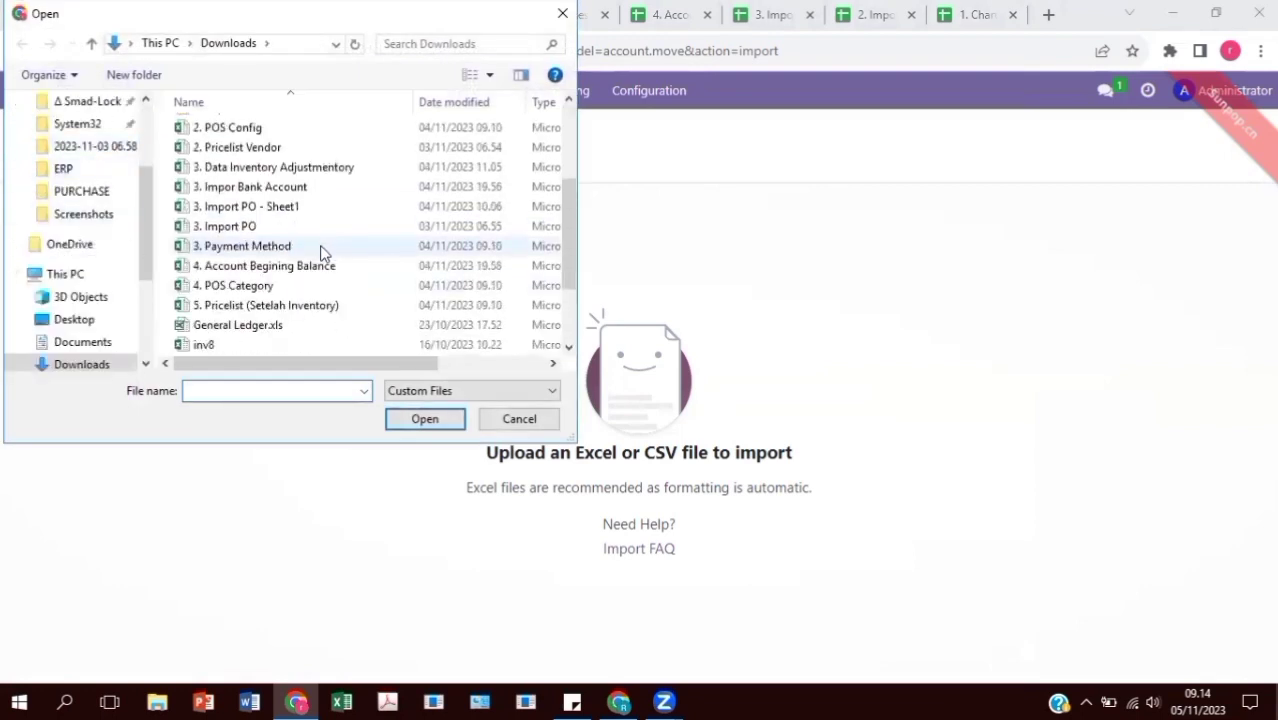
click(338, 268)
click(423, 420)
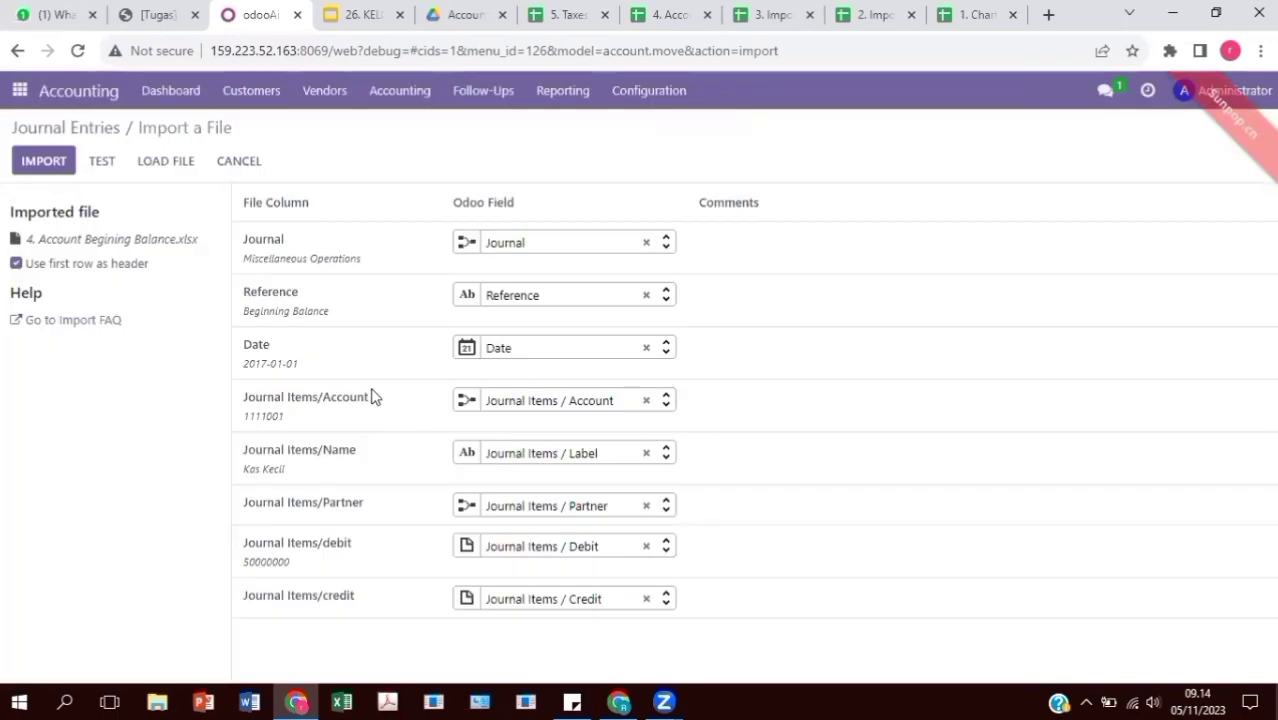
Test and import the Beginning Balance entry, removing the Posted filter to show the draft
click(101, 161)
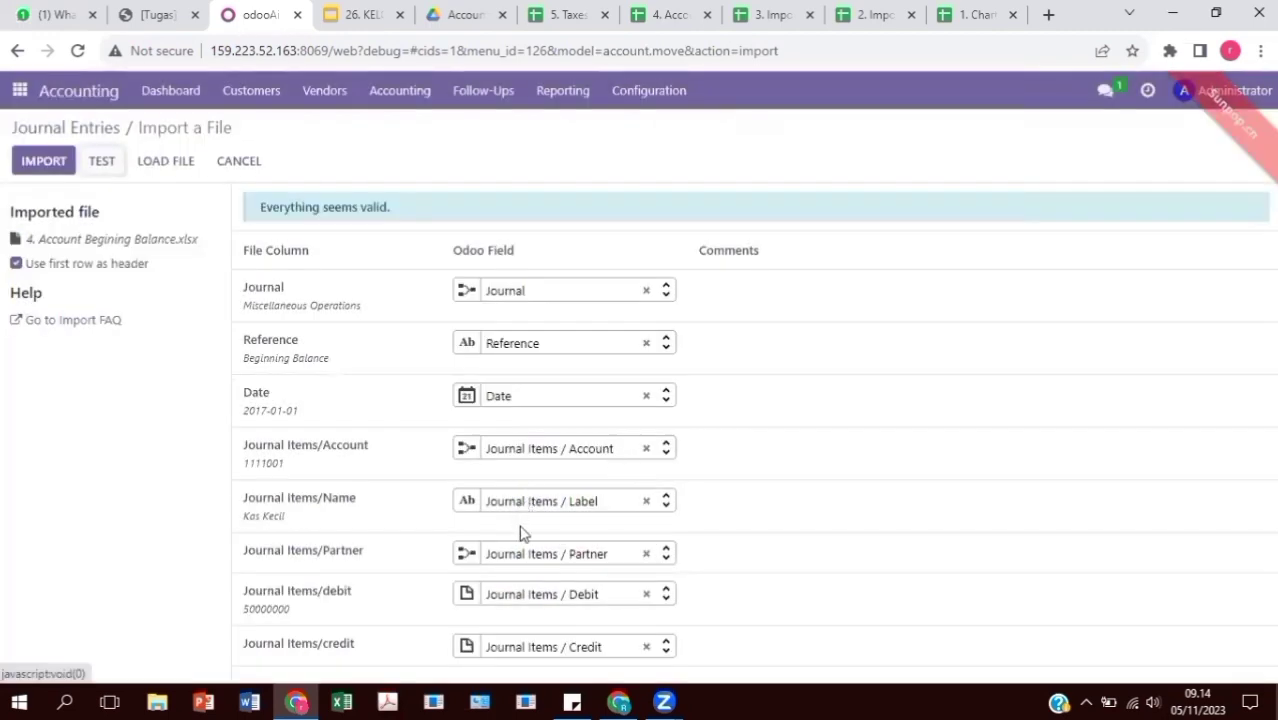
click(40, 161)
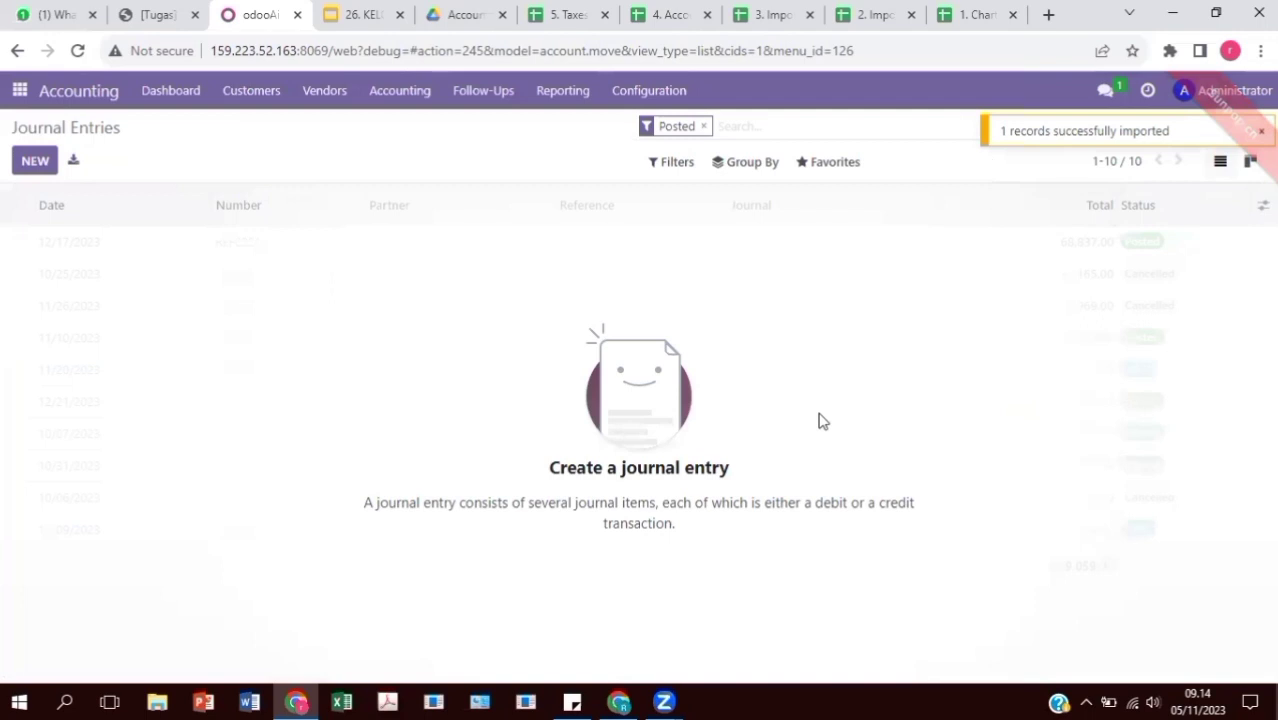
click(703, 126)
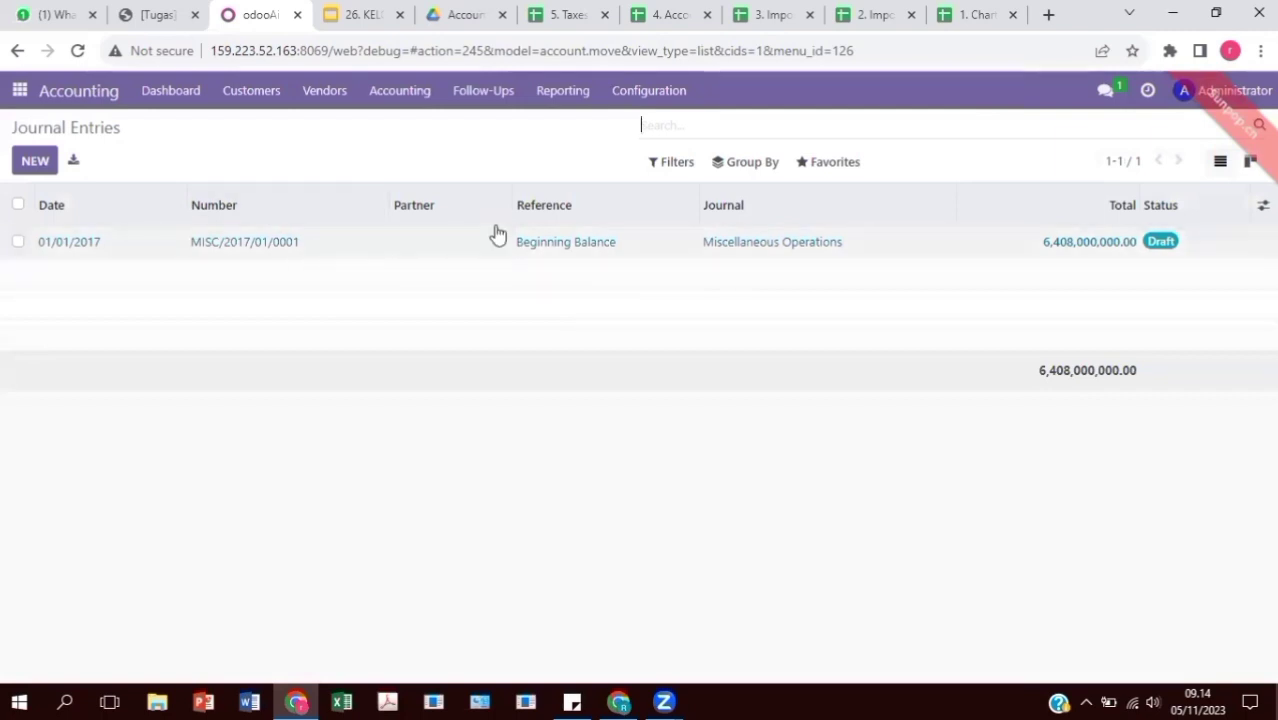
click(624, 96)
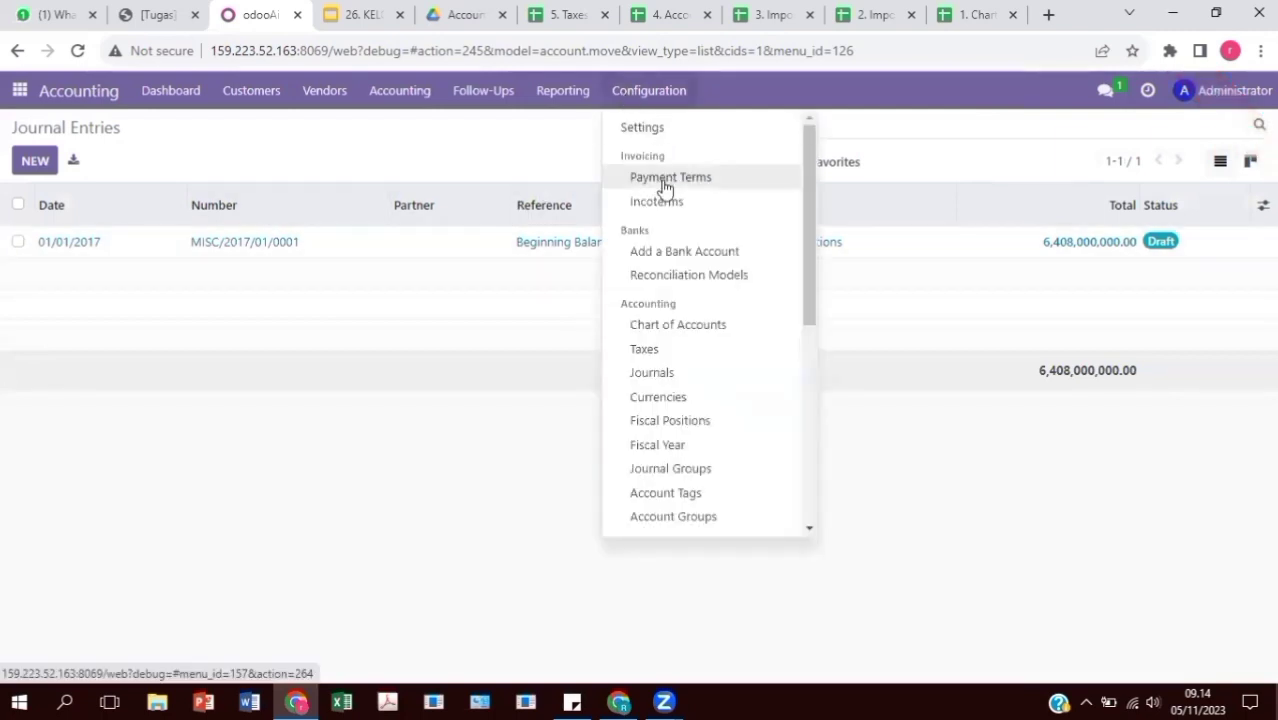
Upload the 5. Taxes file into the Taxes list importer, test it, and import the tax records
click(656, 350)
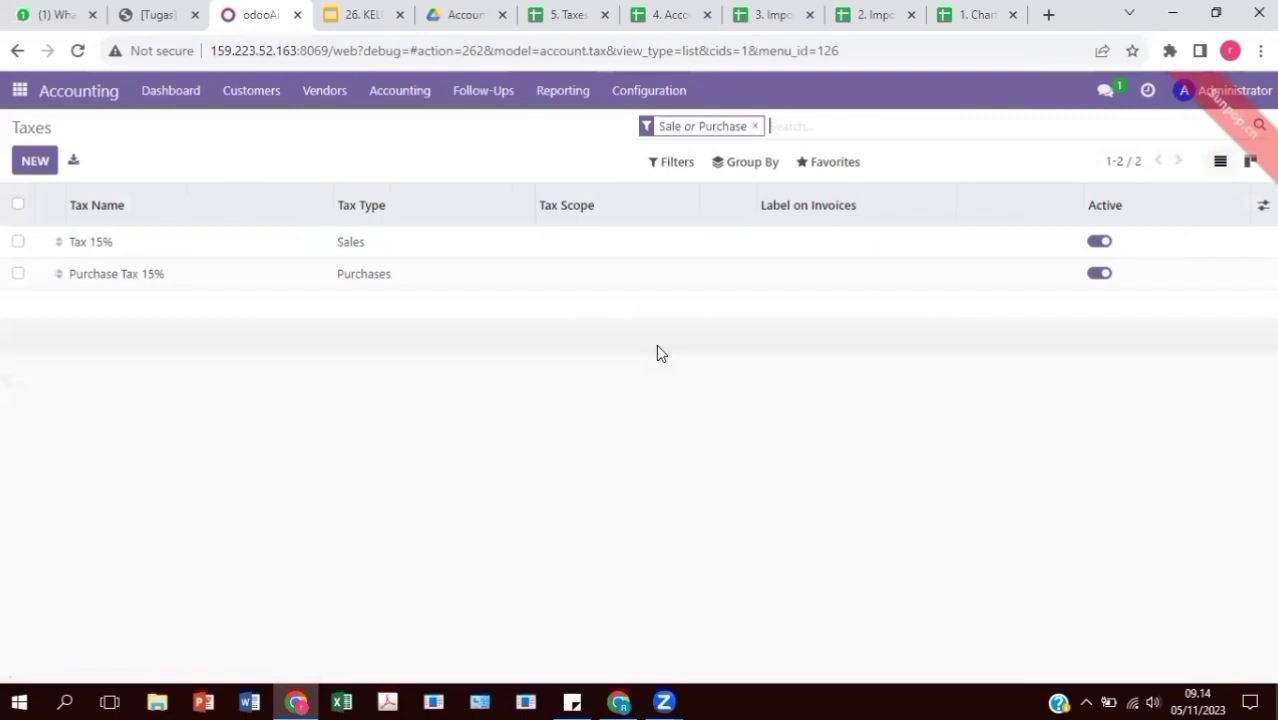
click(855, 163)
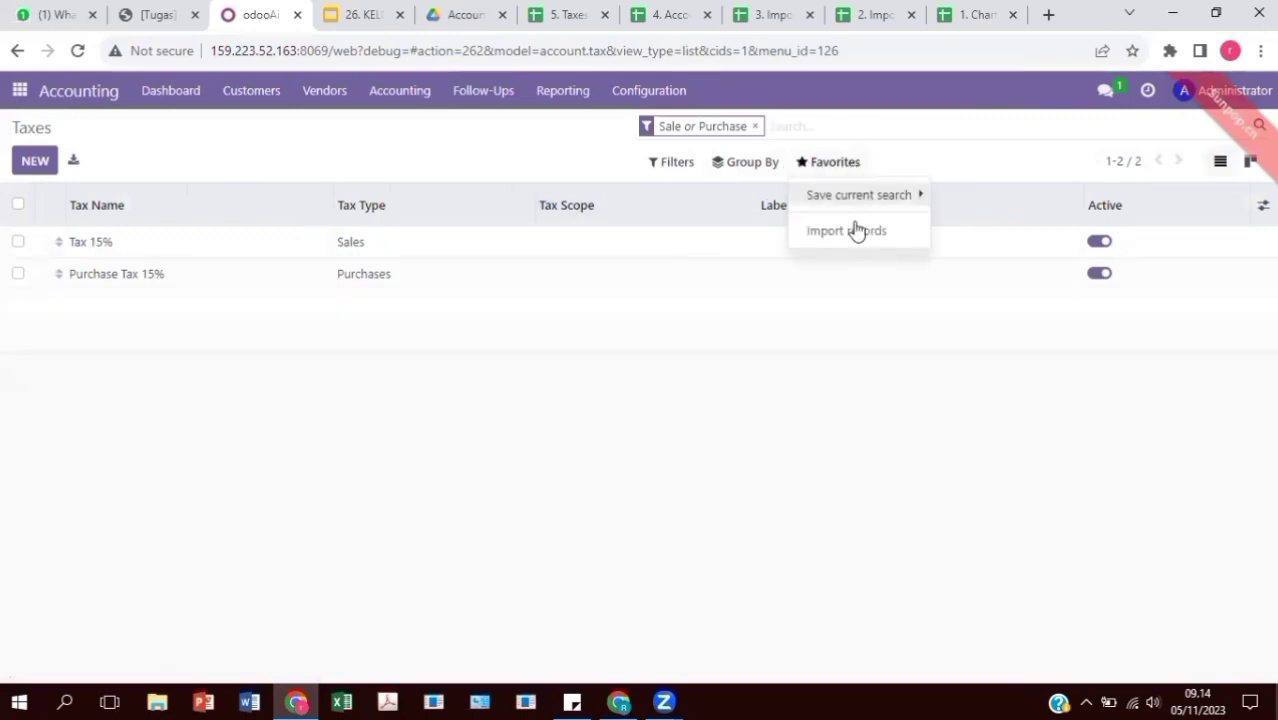
click(848, 229)
click(72, 173)
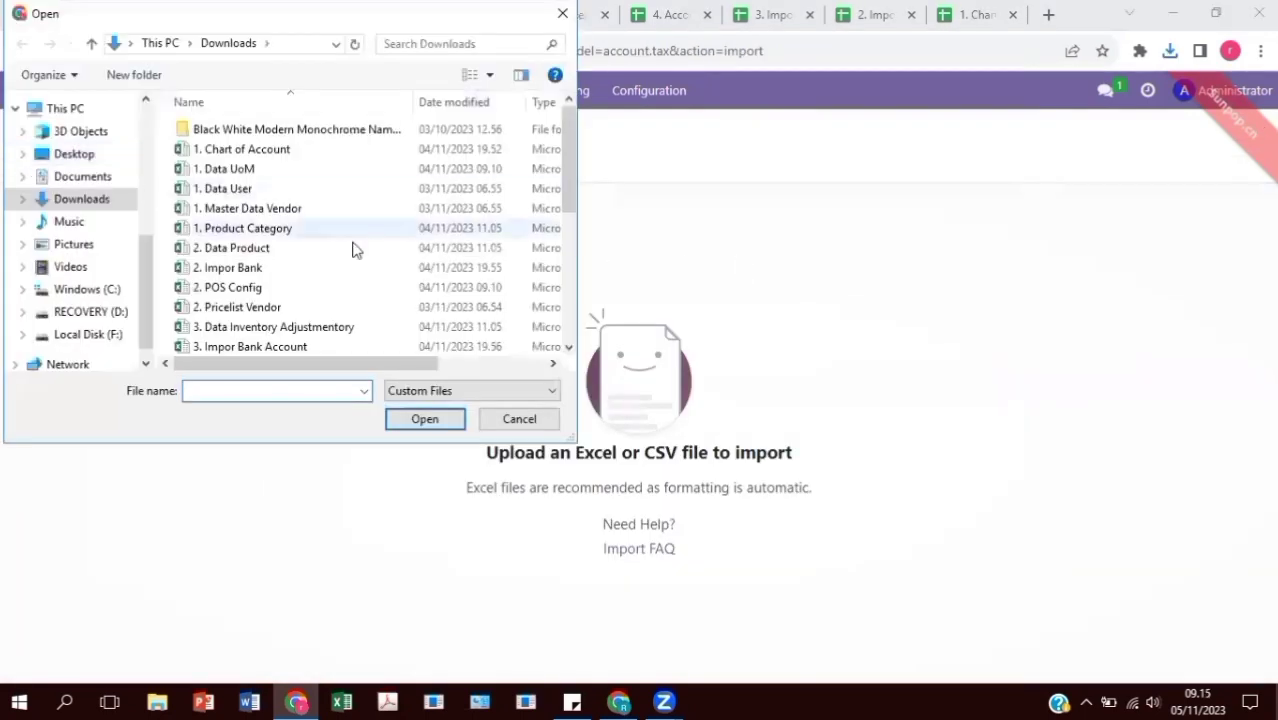
scroll(360, 255, down, 3)
click(315, 332)
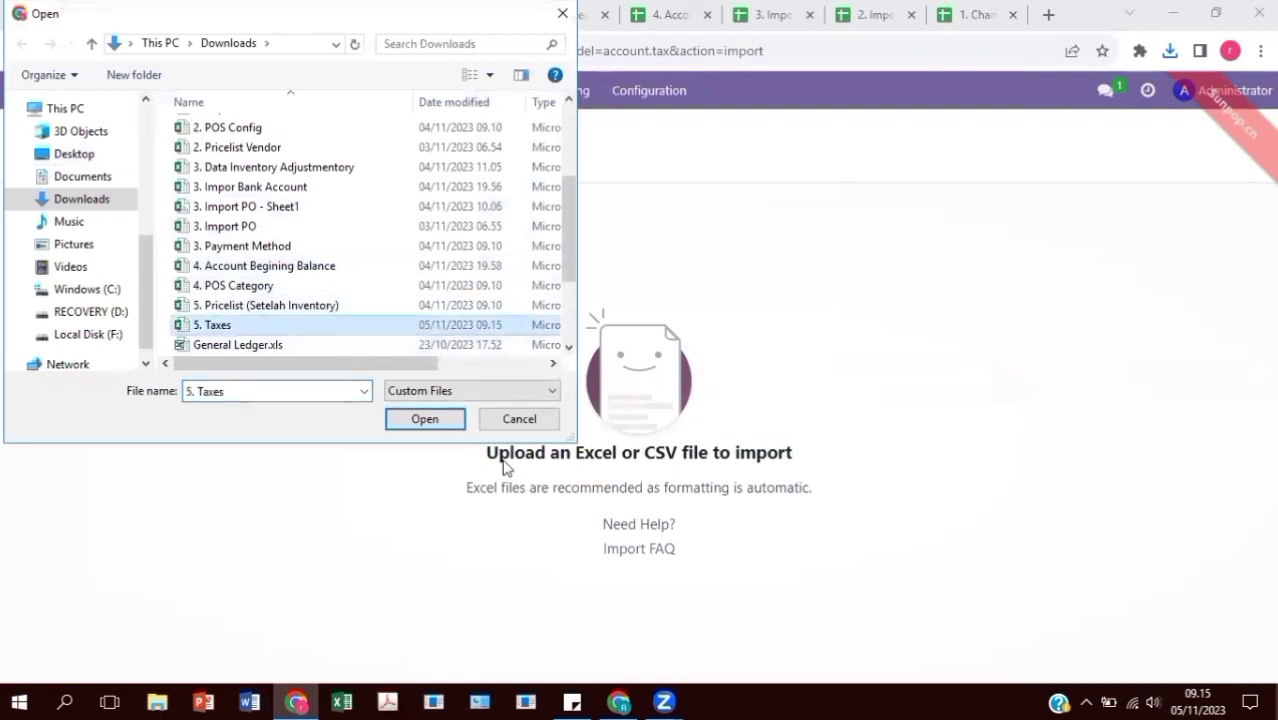
click(424, 419)
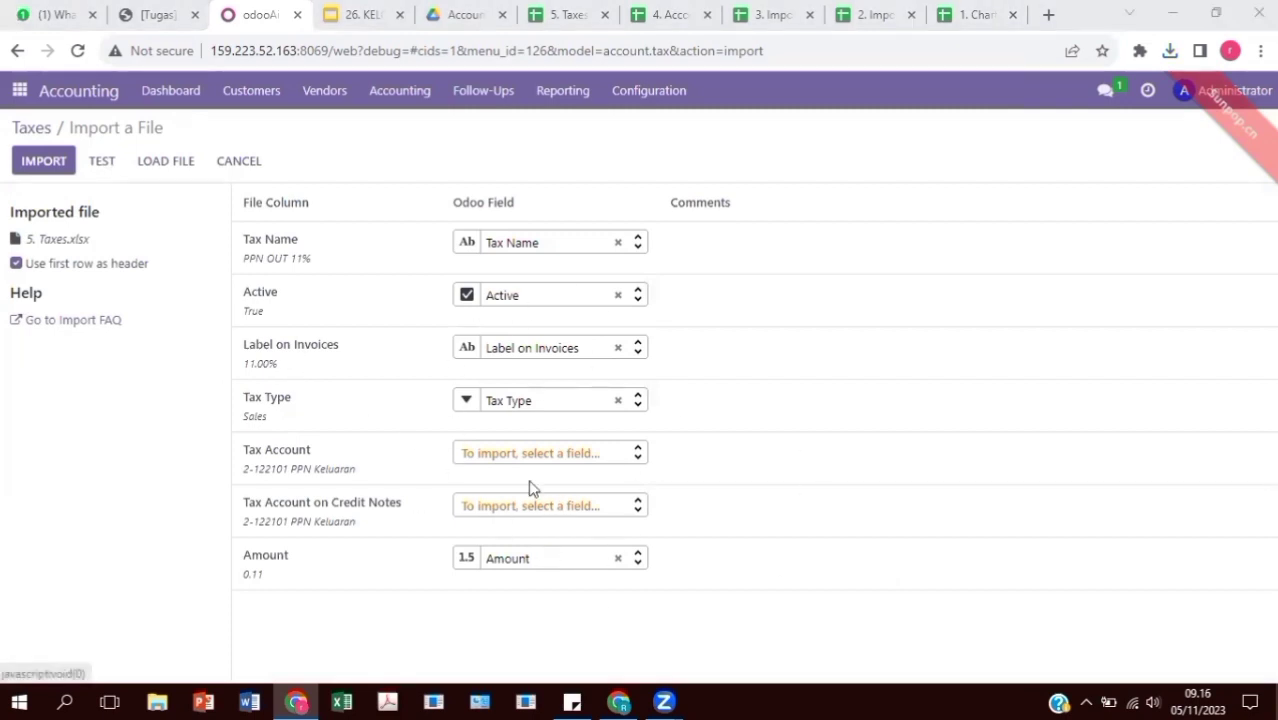
click(101, 160)
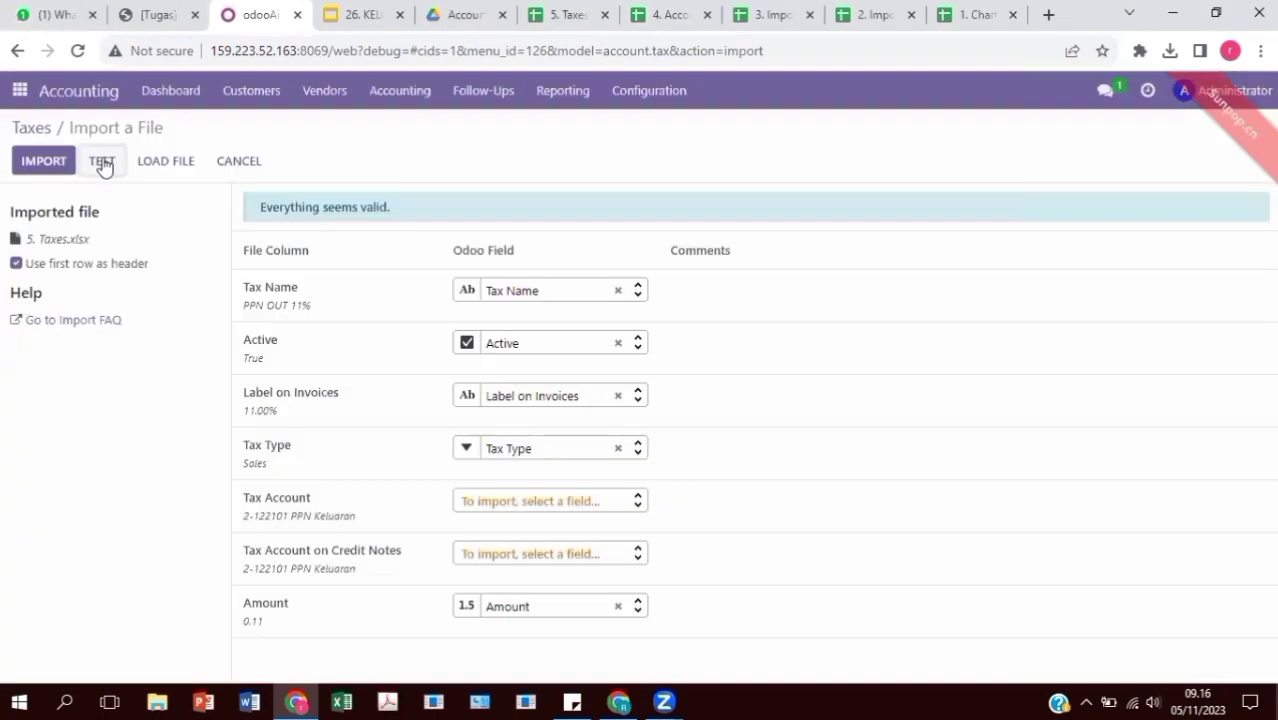
click(53, 160)
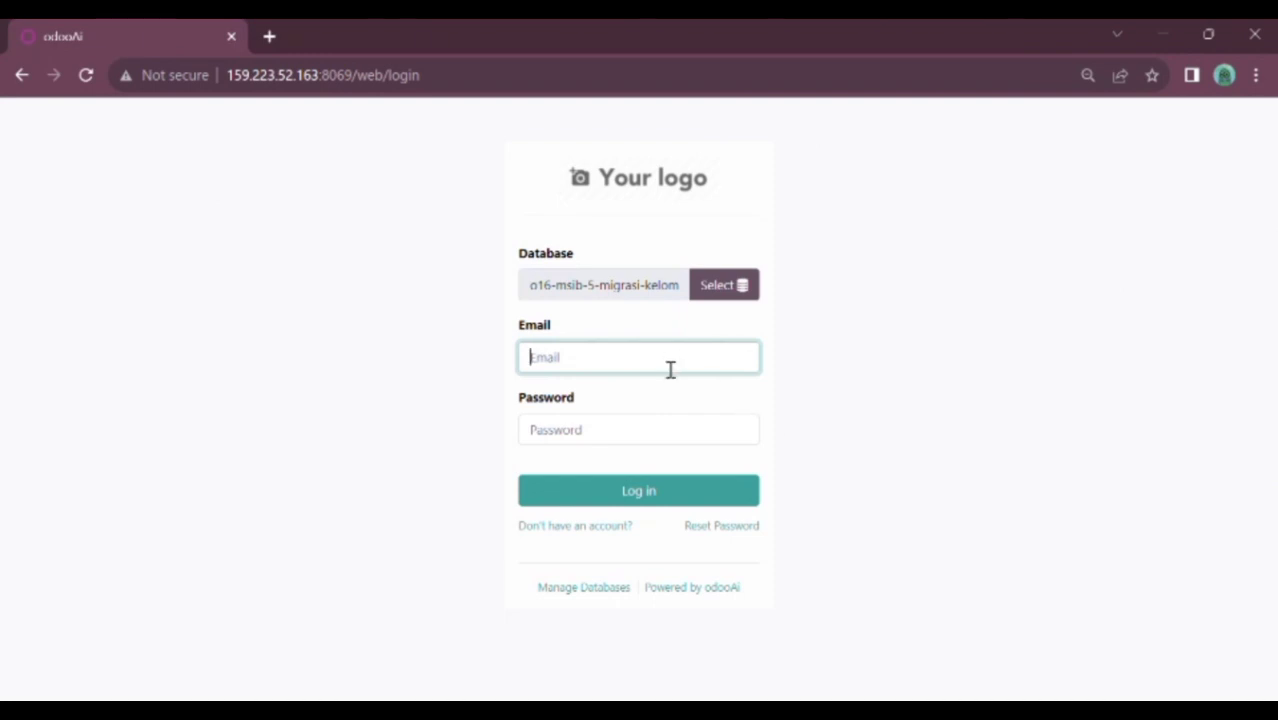
Sign in with the administrator login and password, then open the Inventory app
text(admin)
click(636, 436)
text(a)
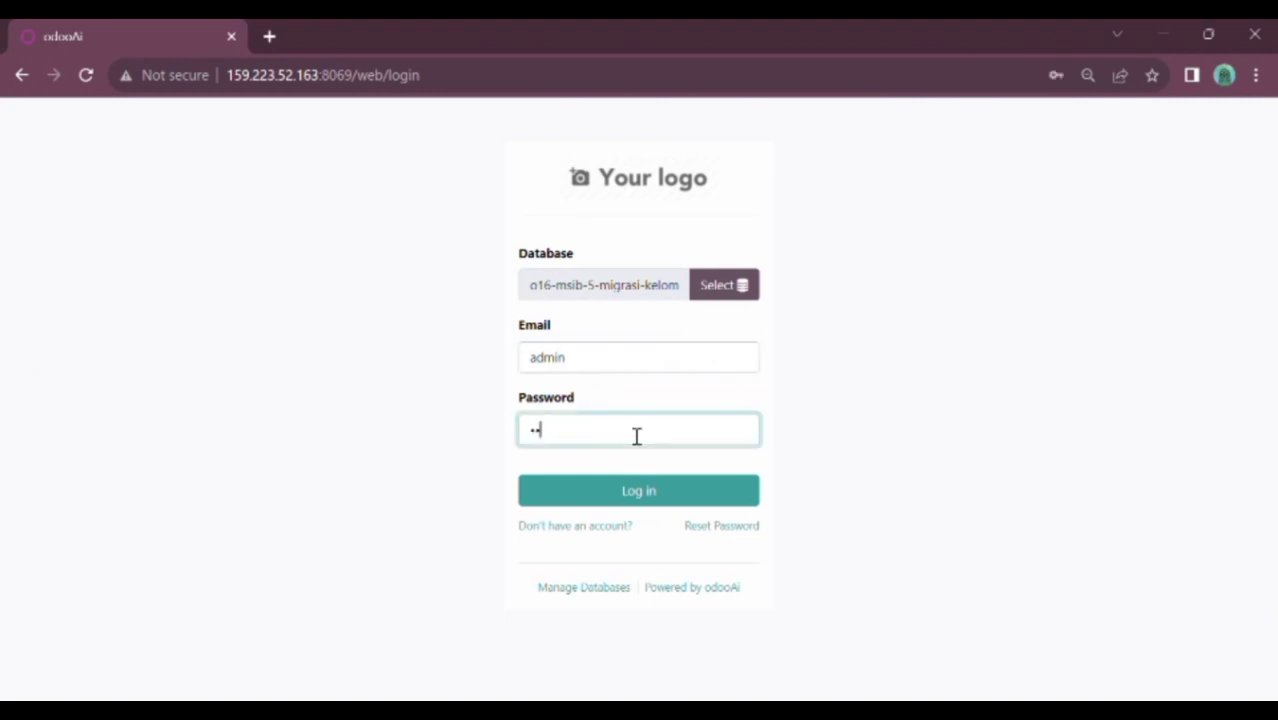
text(dmin)
click(612, 496)
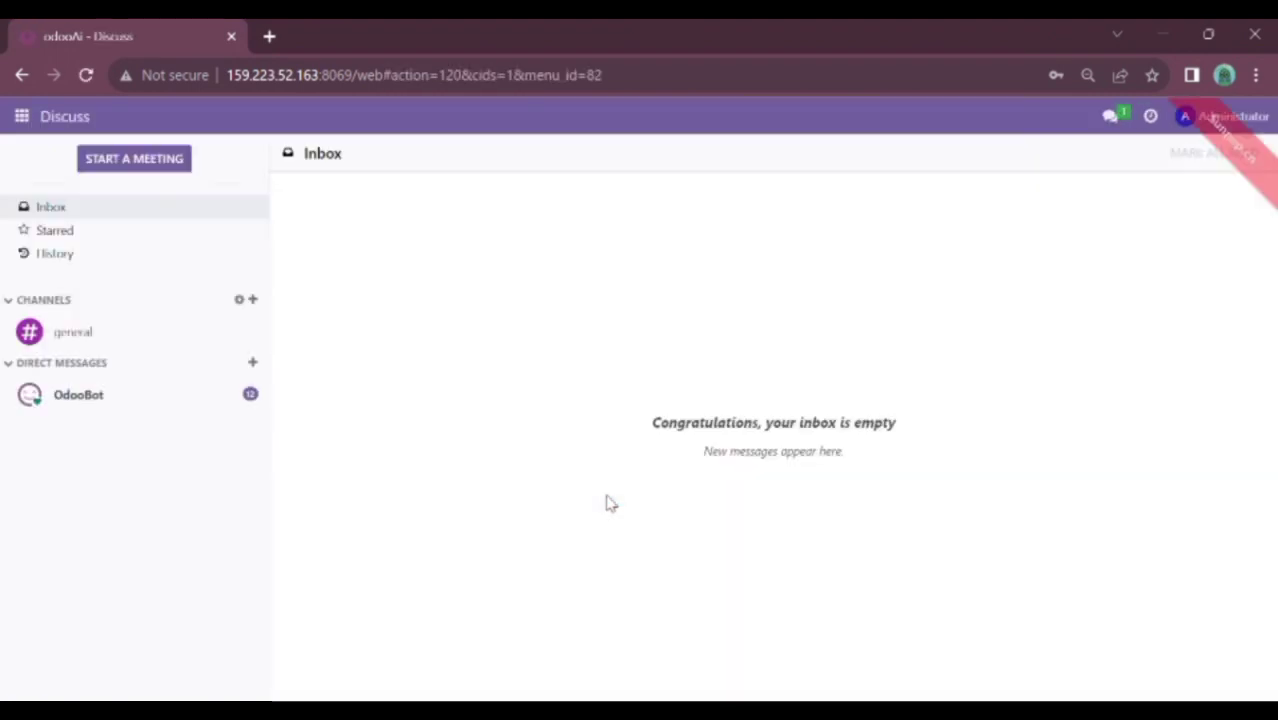
click(22, 116)
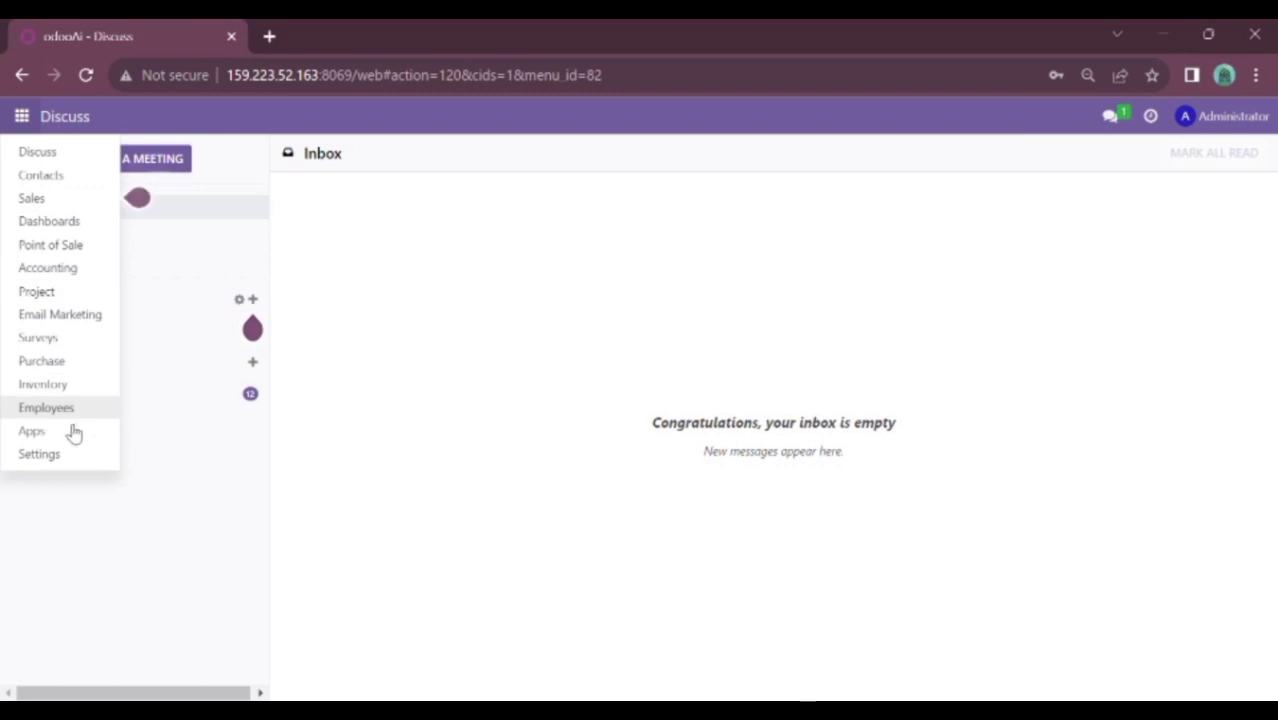
click(58, 393)
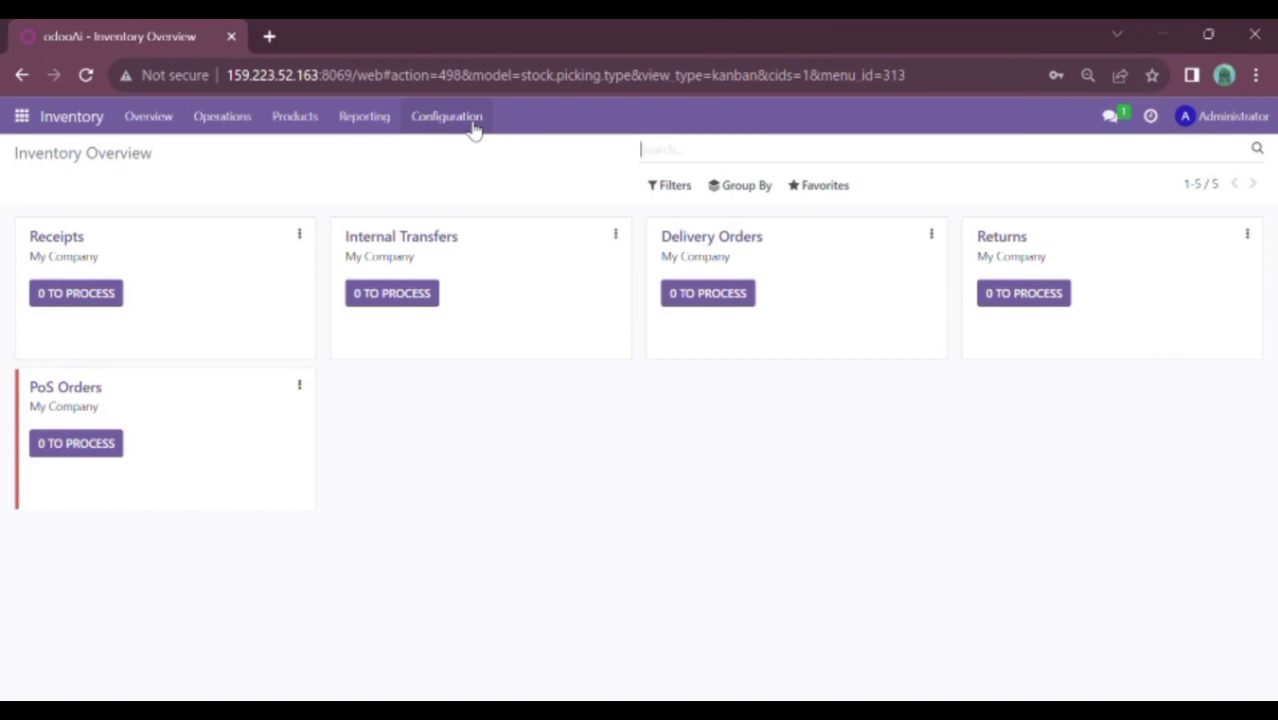
click(467, 122)
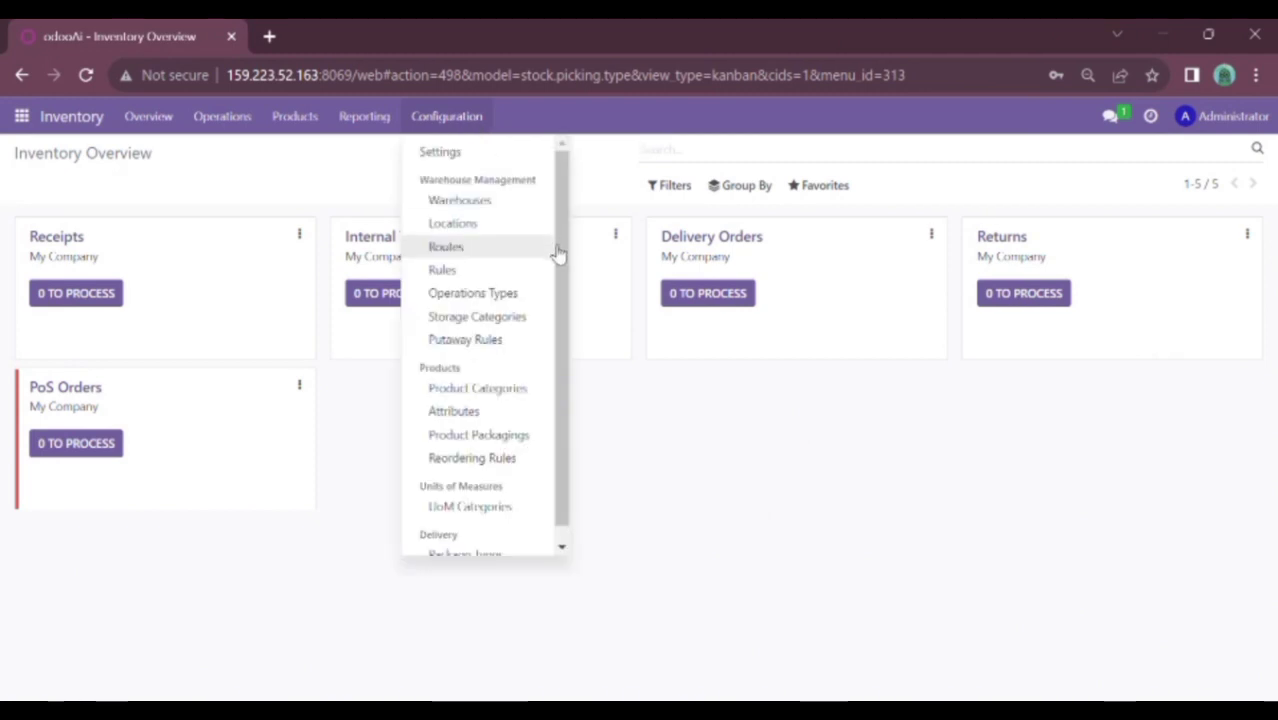
scroll(563, 275, down, 1)
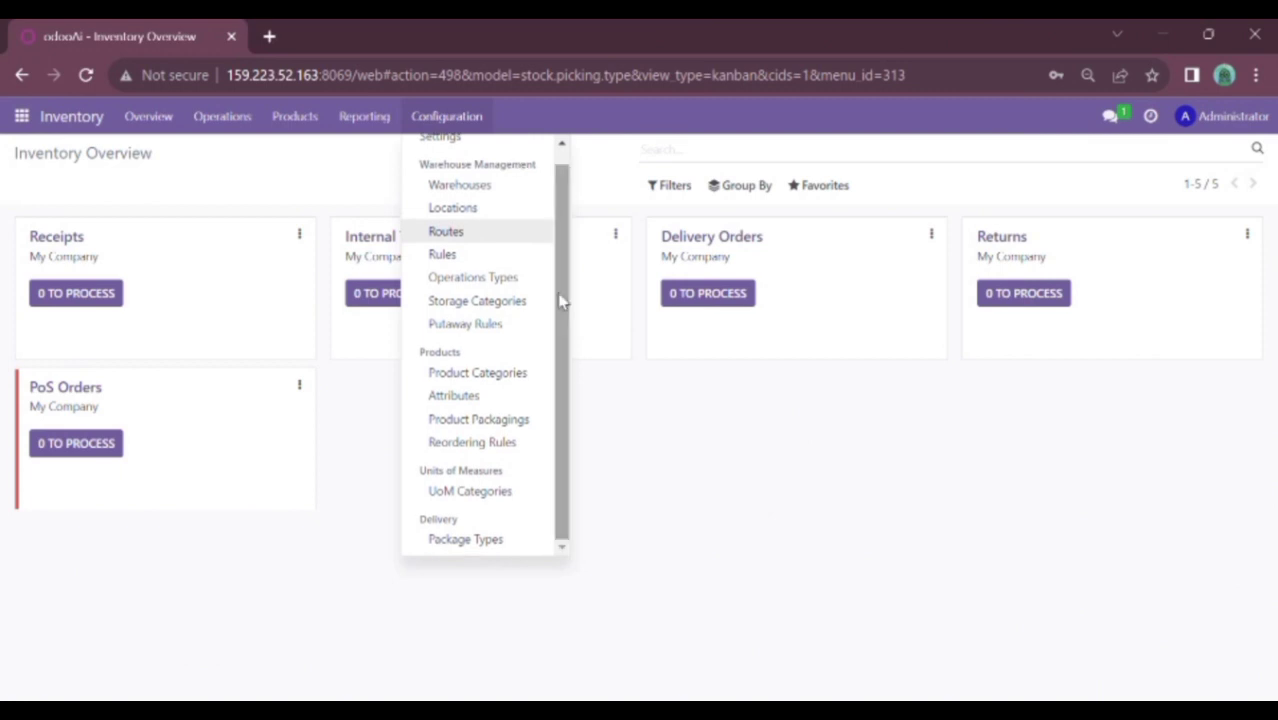
click(501, 374)
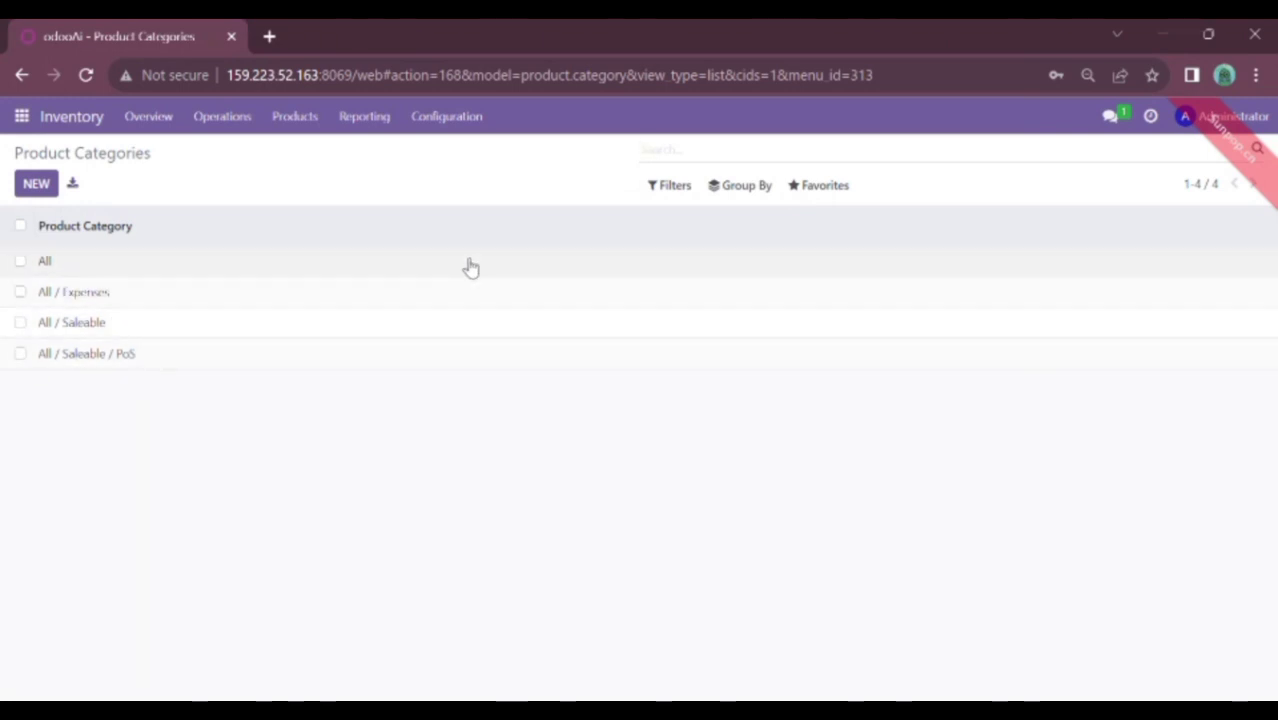
click(838, 190)
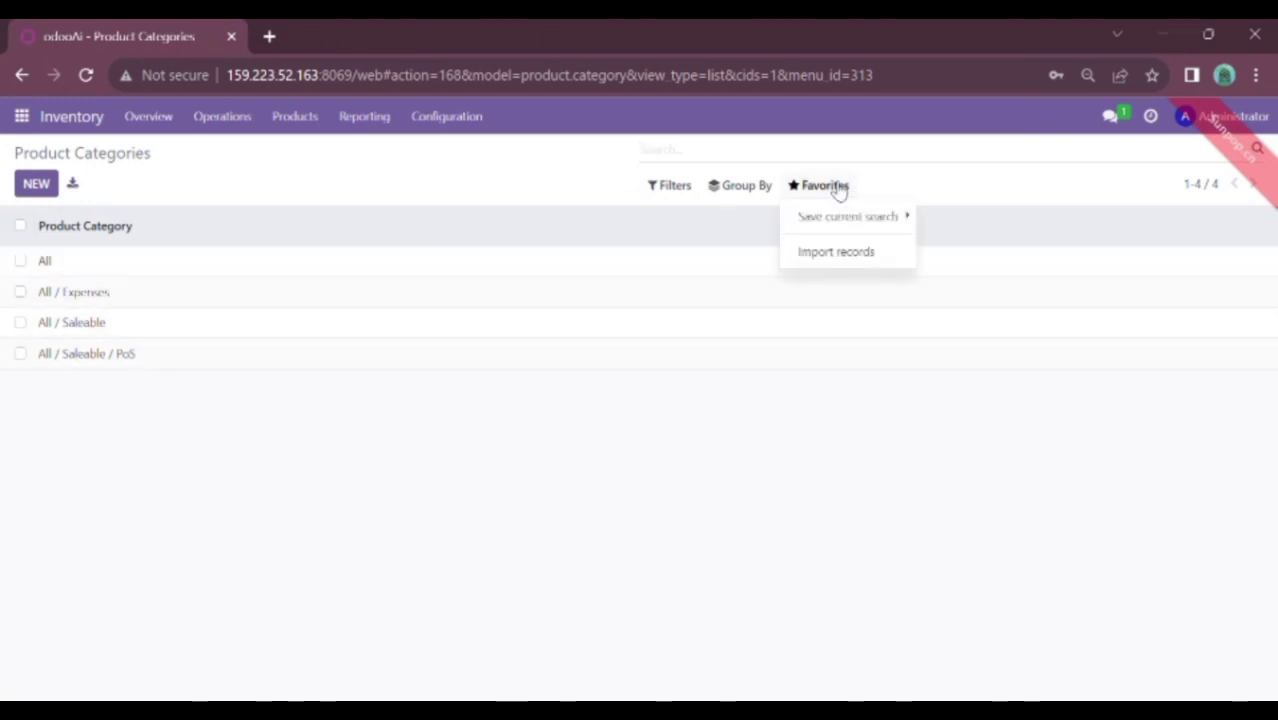
click(840, 258)
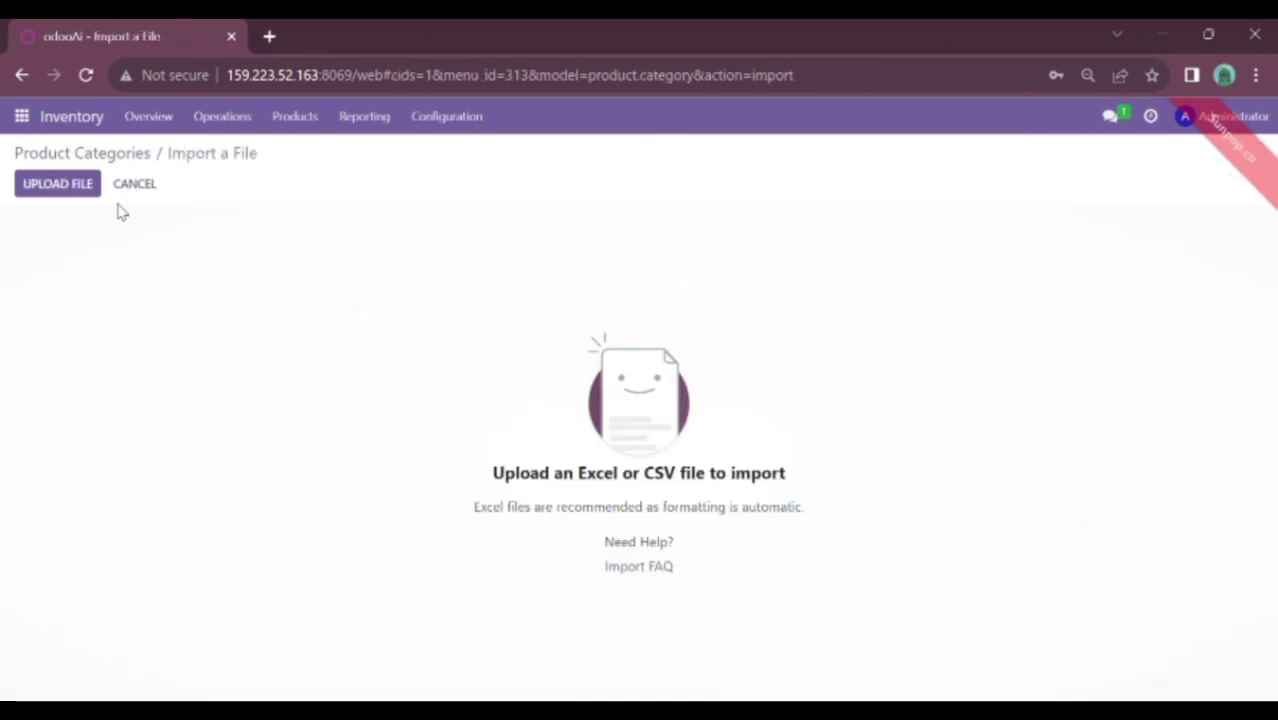
click(71, 194)
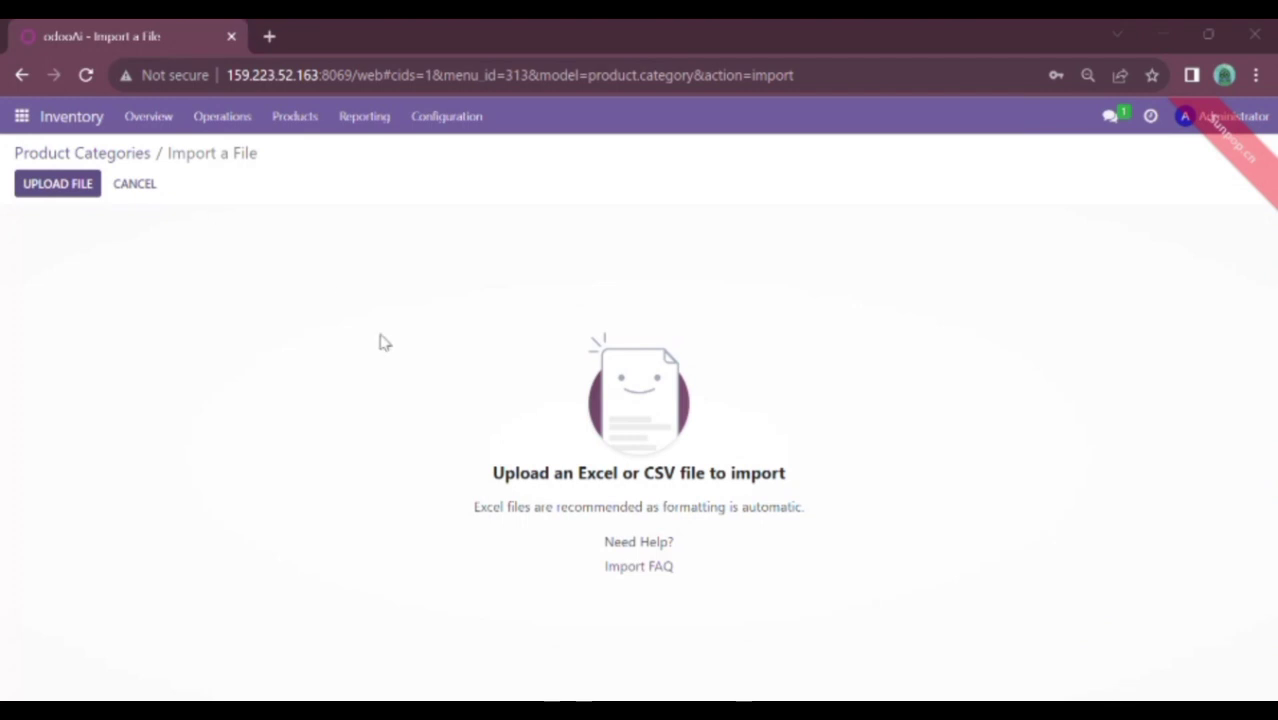
double_click(487, 476)
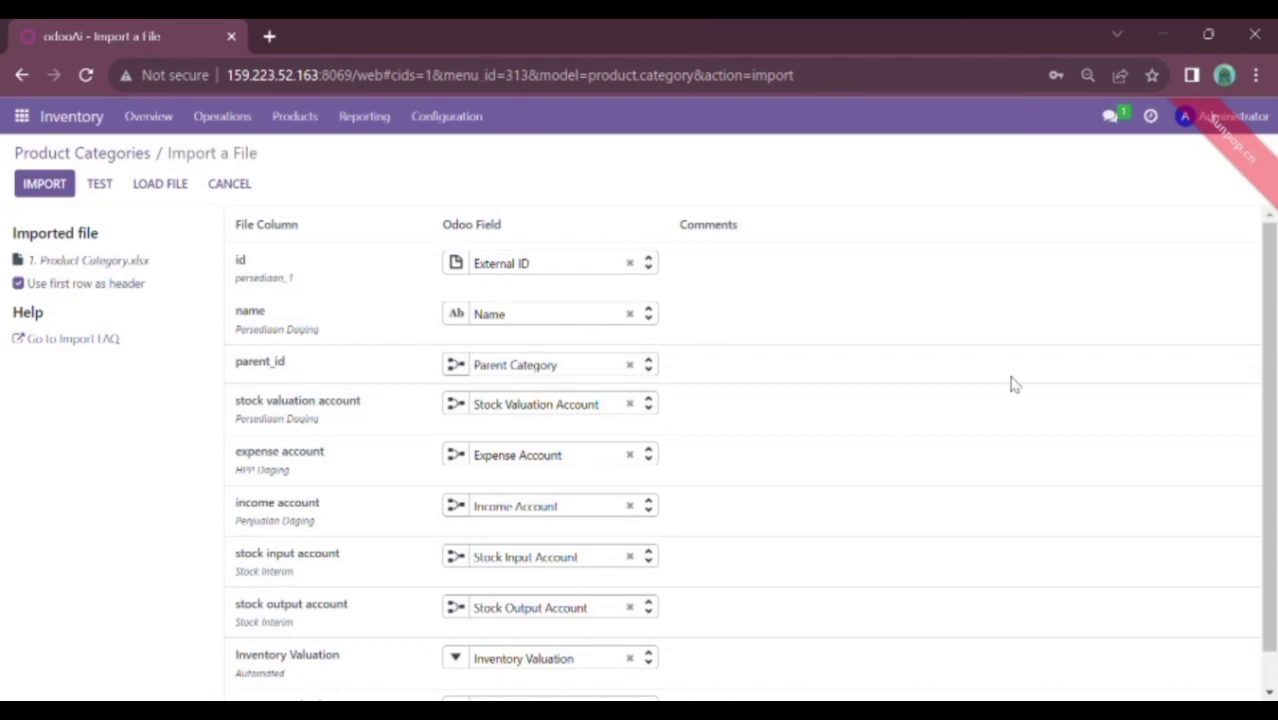
drag(1271, 370, 1273, 507)
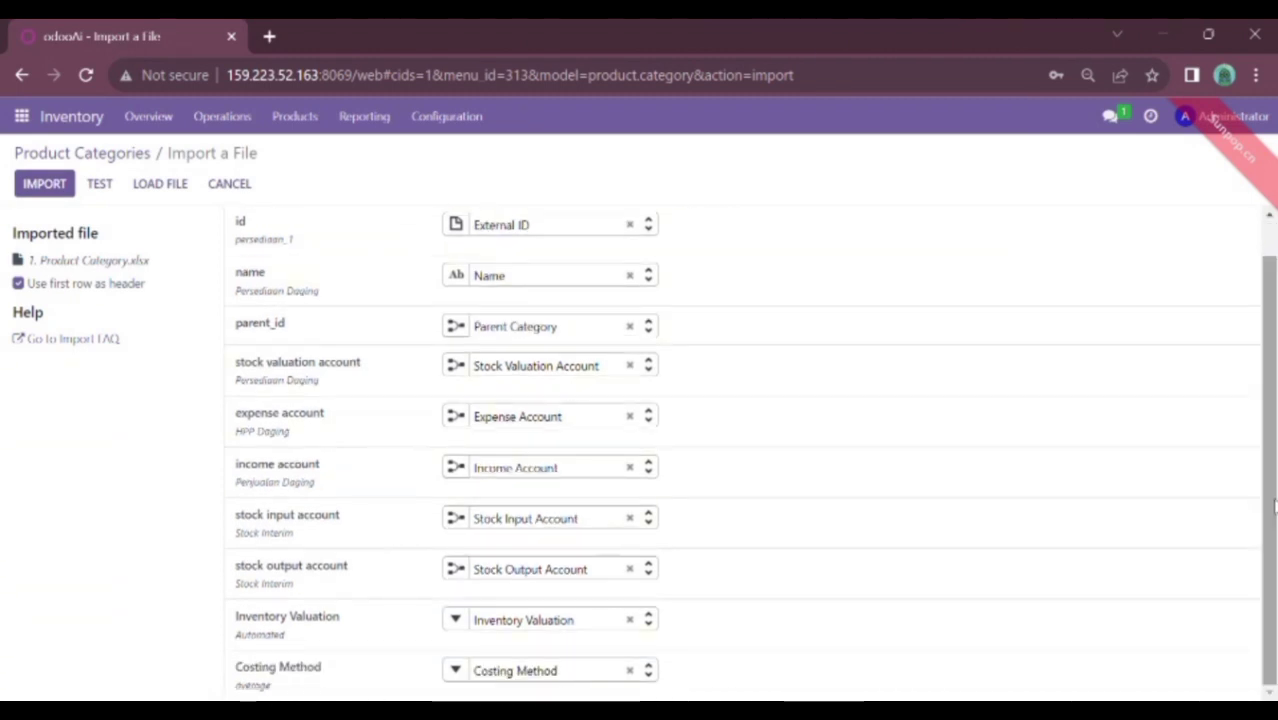
scroll(1248, 281, up, 1)
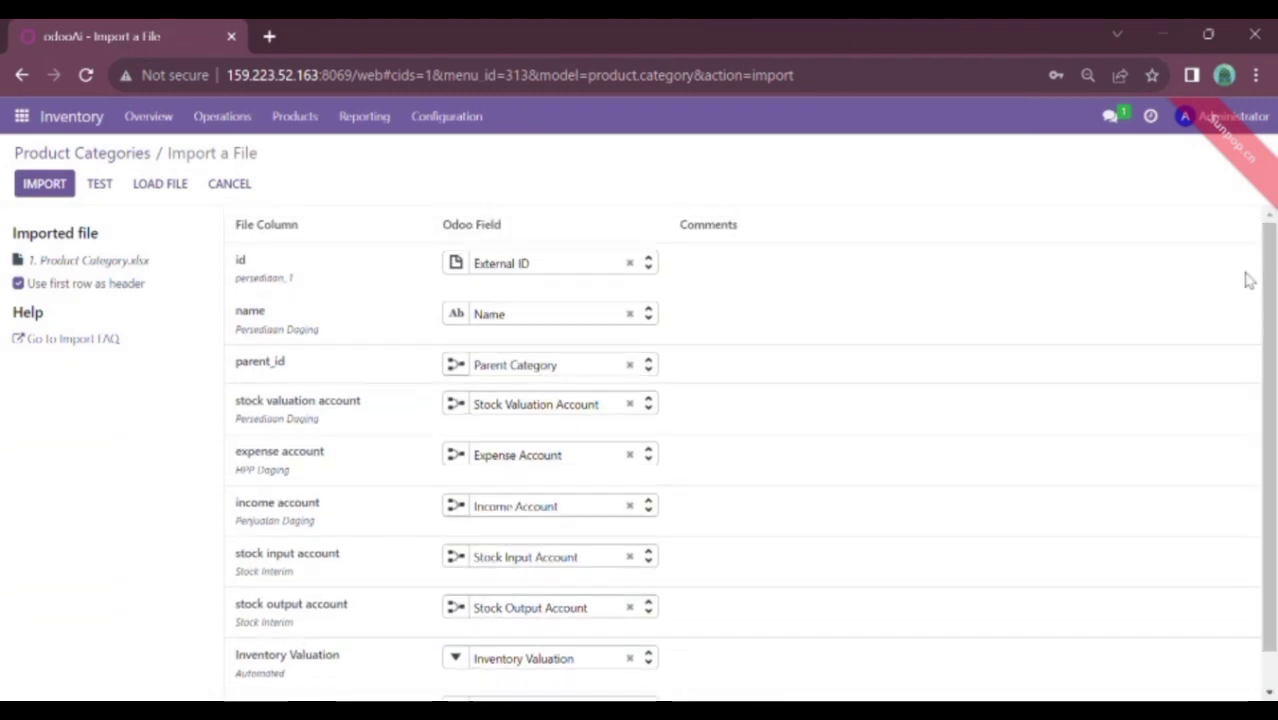
click(104, 189)
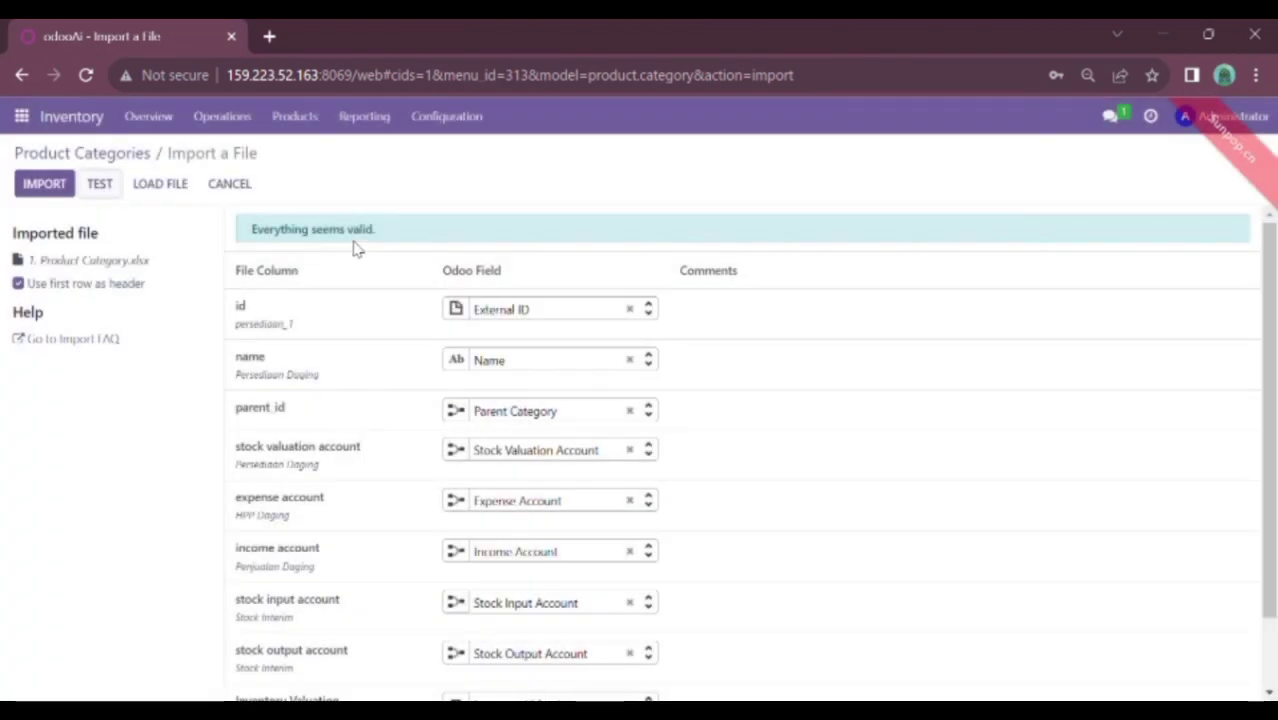
click(45, 184)
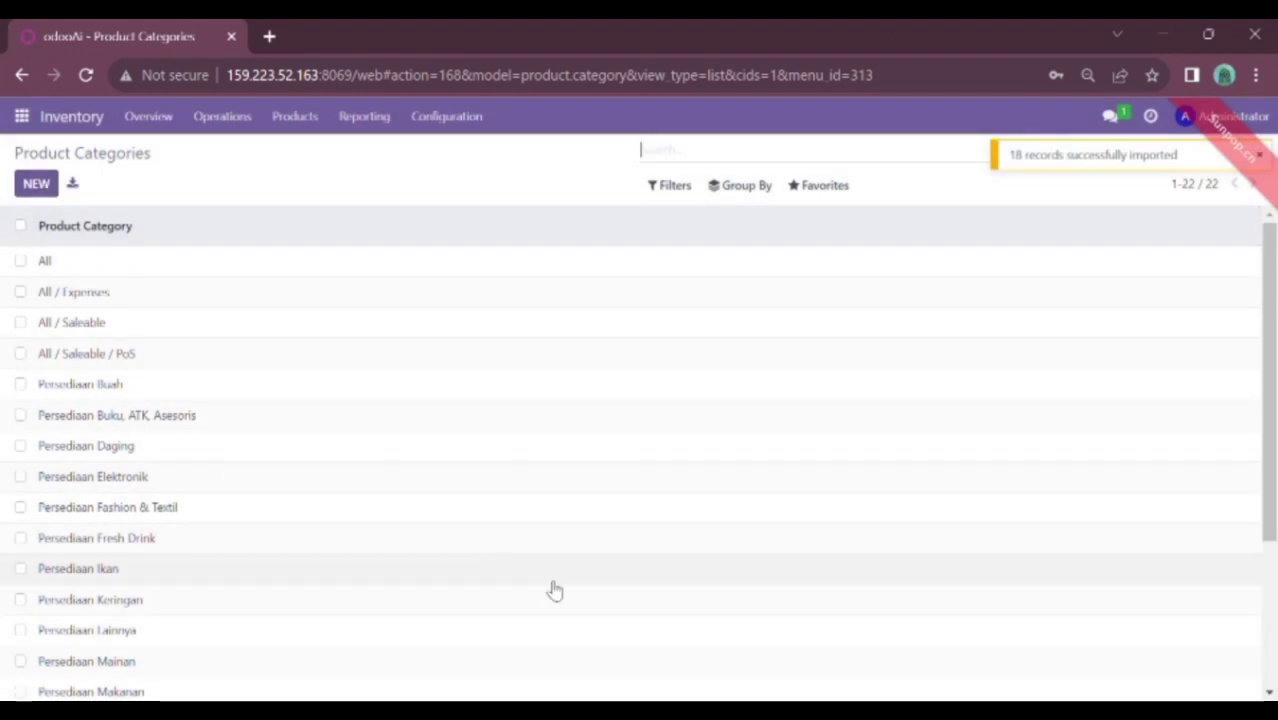
scroll(1253, 565, down, 3)
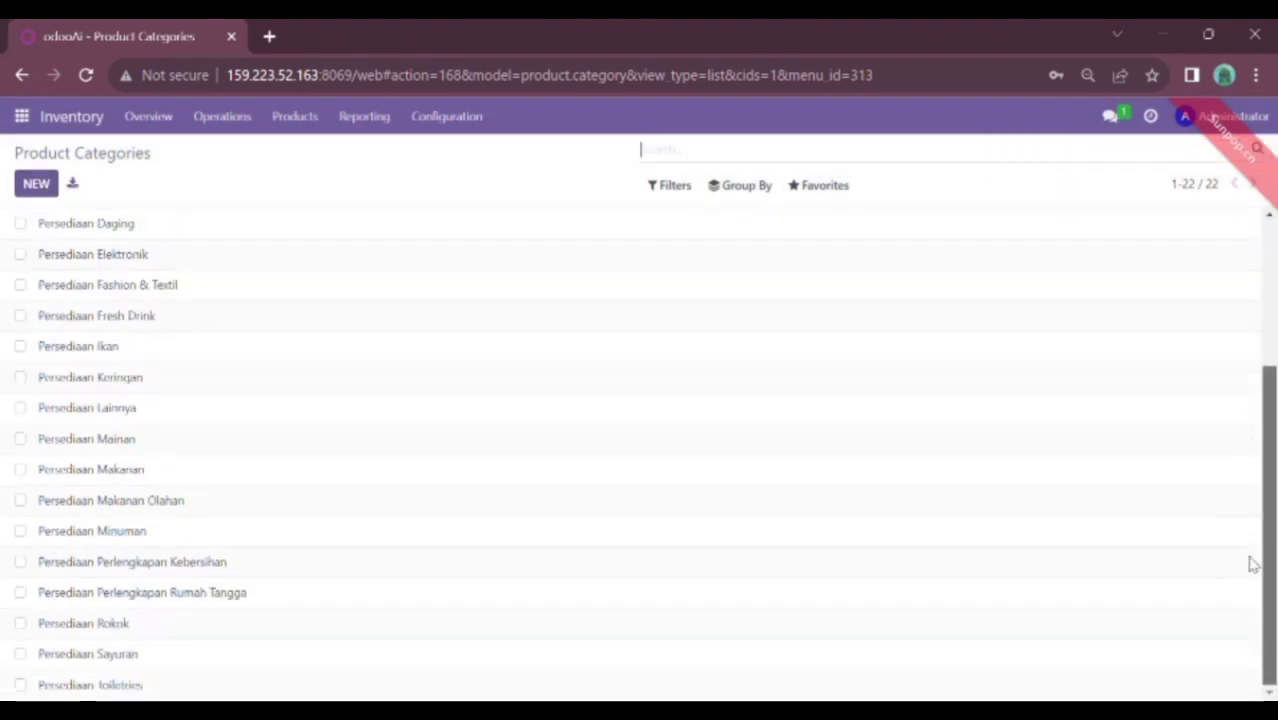
scroll(1256, 606, up, 3)
scroll(1190, 397, down, 3)
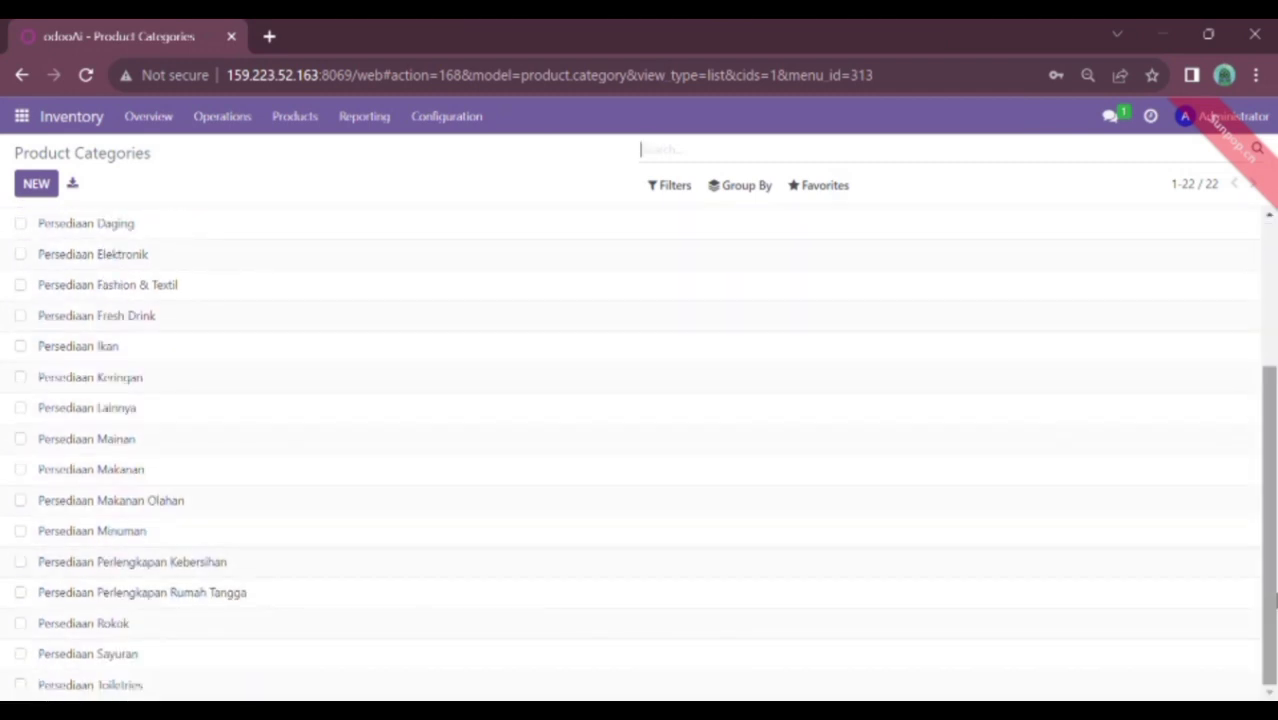
scroll(1274, 405, up, 3)
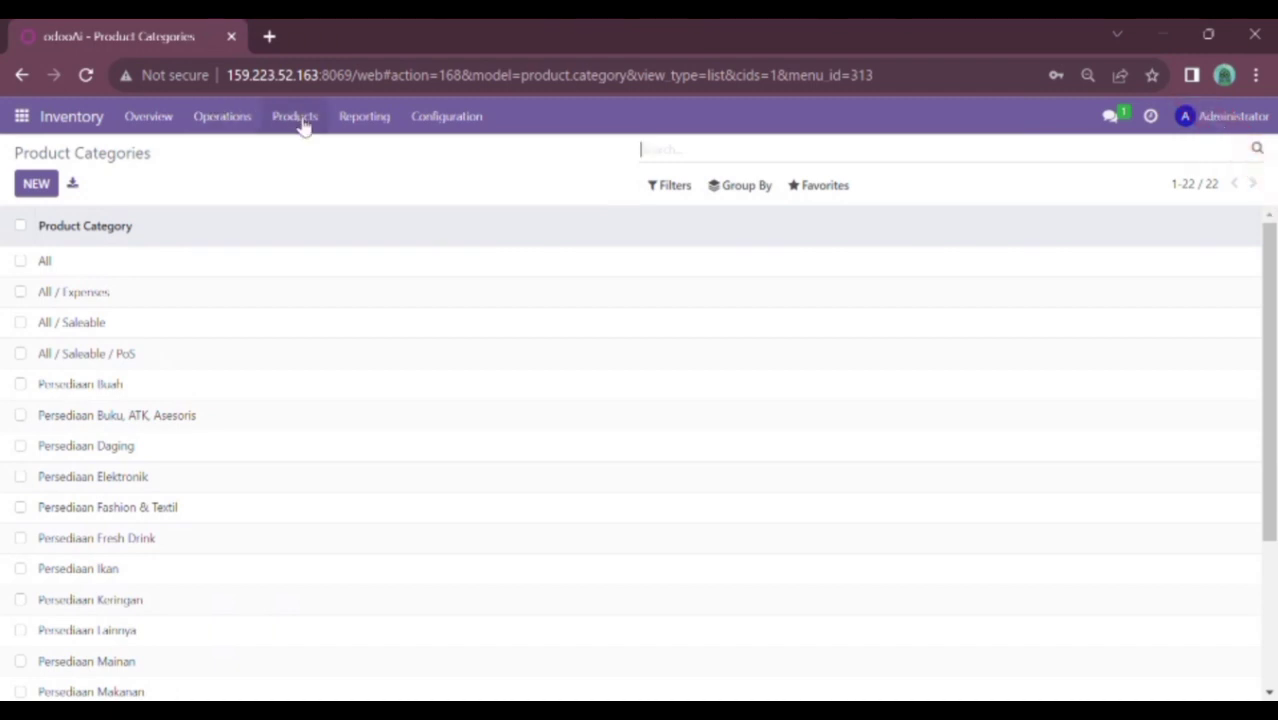
Open the Products list without its filter and start importing records
click(303, 119)
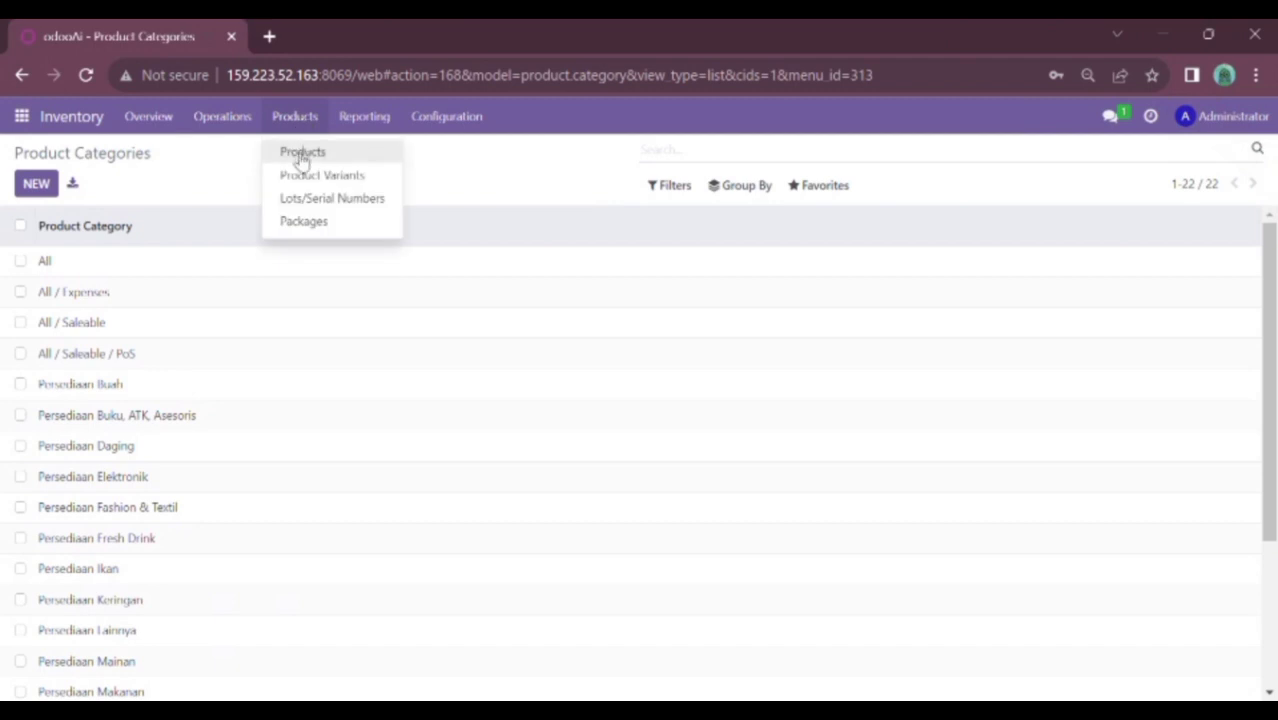
click(302, 155)
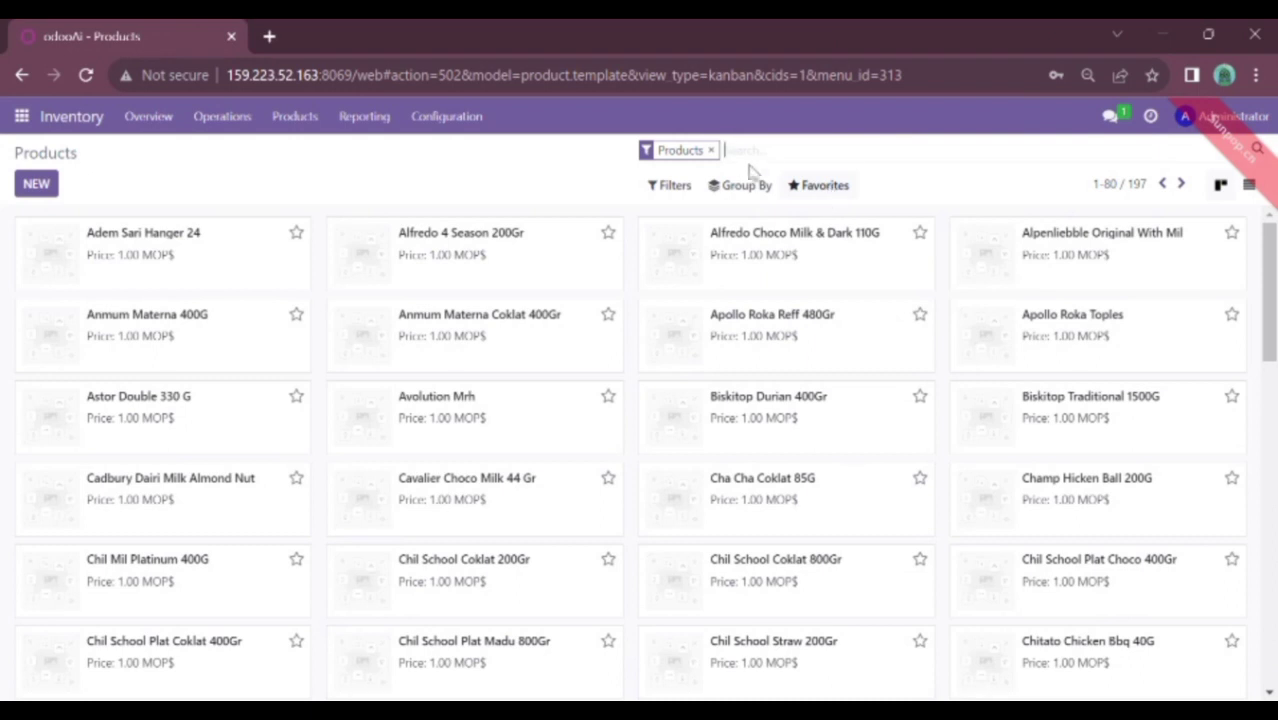
click(712, 151)
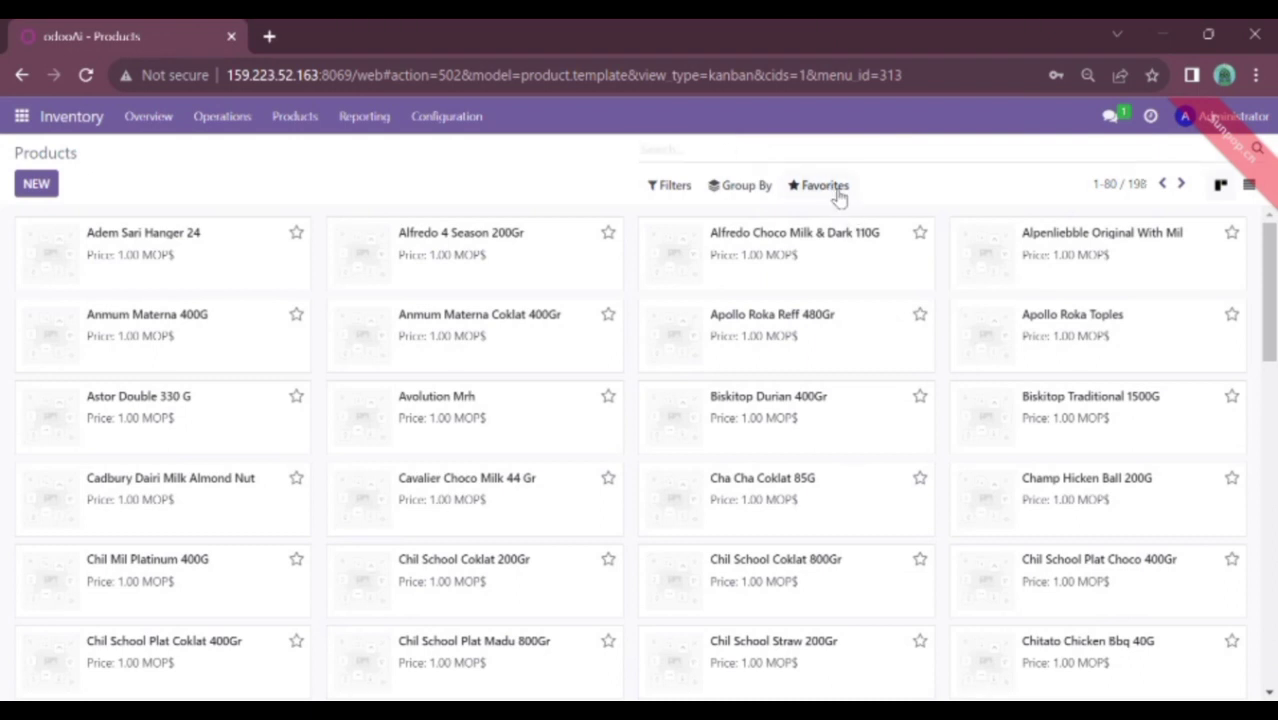
click(840, 190)
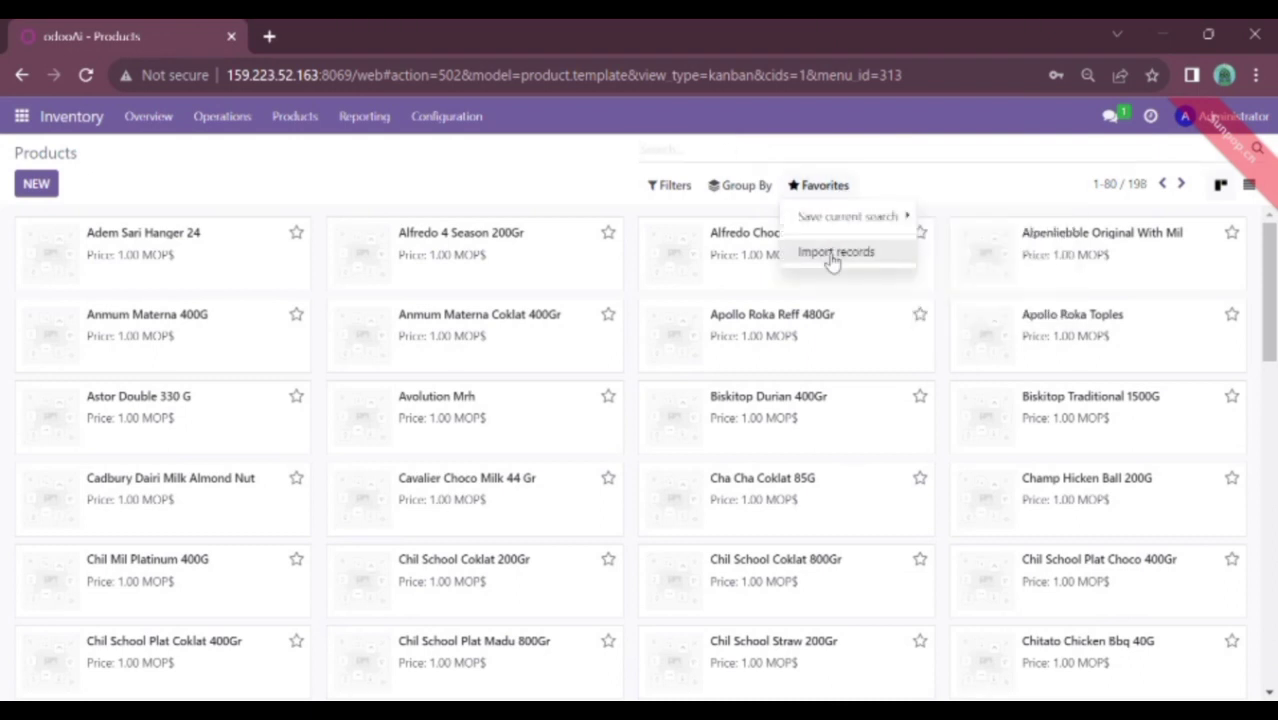
click(835, 253)
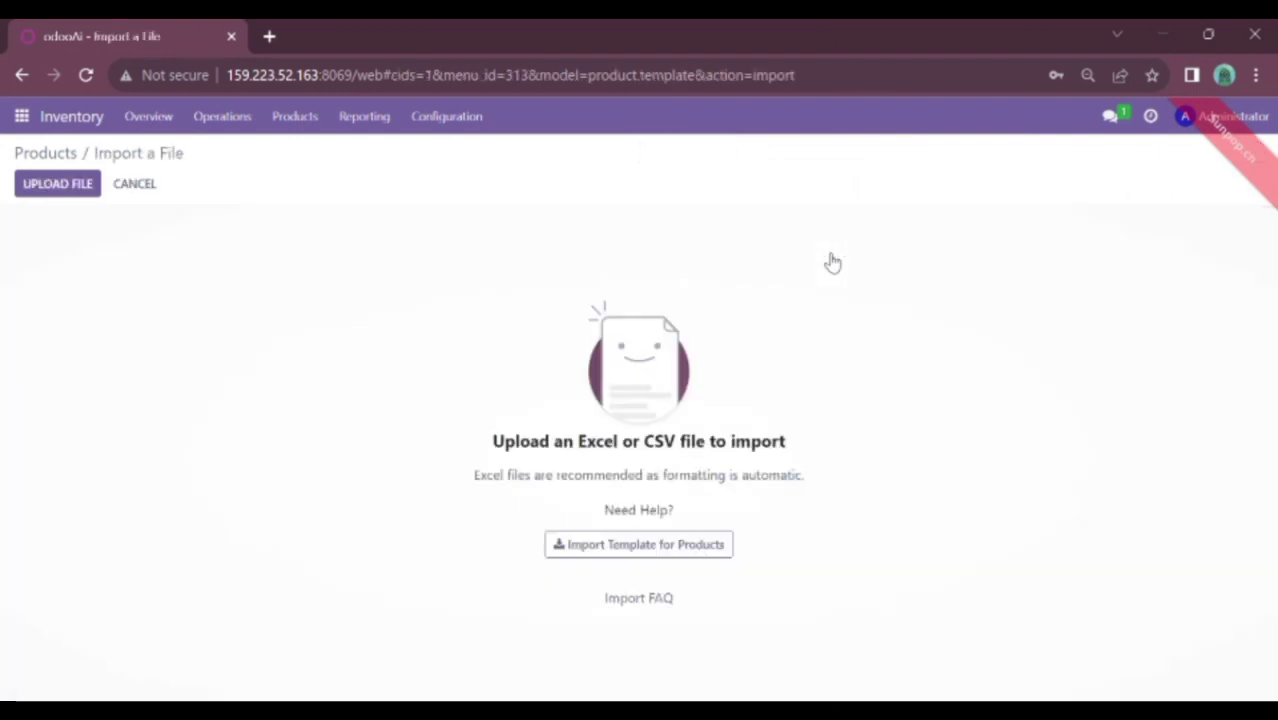
Upload 2. Data Product.xlsx, test and import 195 products, then open Inventory Adjustments
click(88, 188)
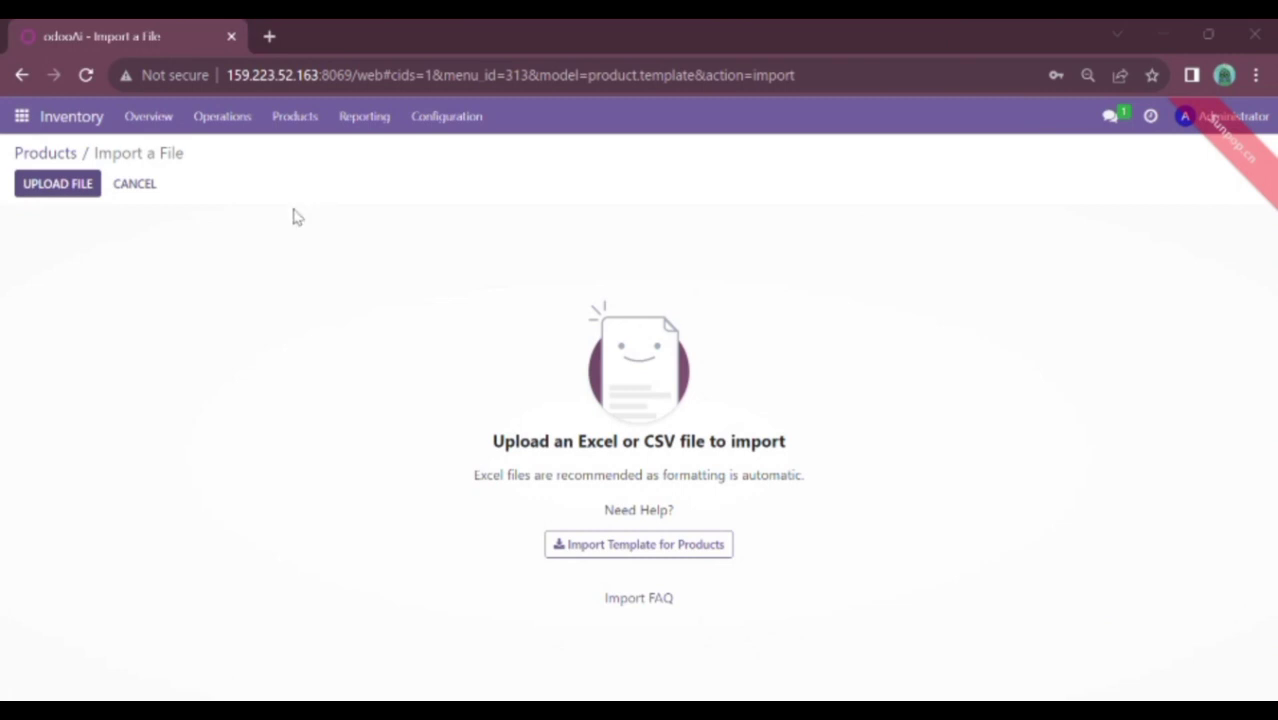
click(469, 474)
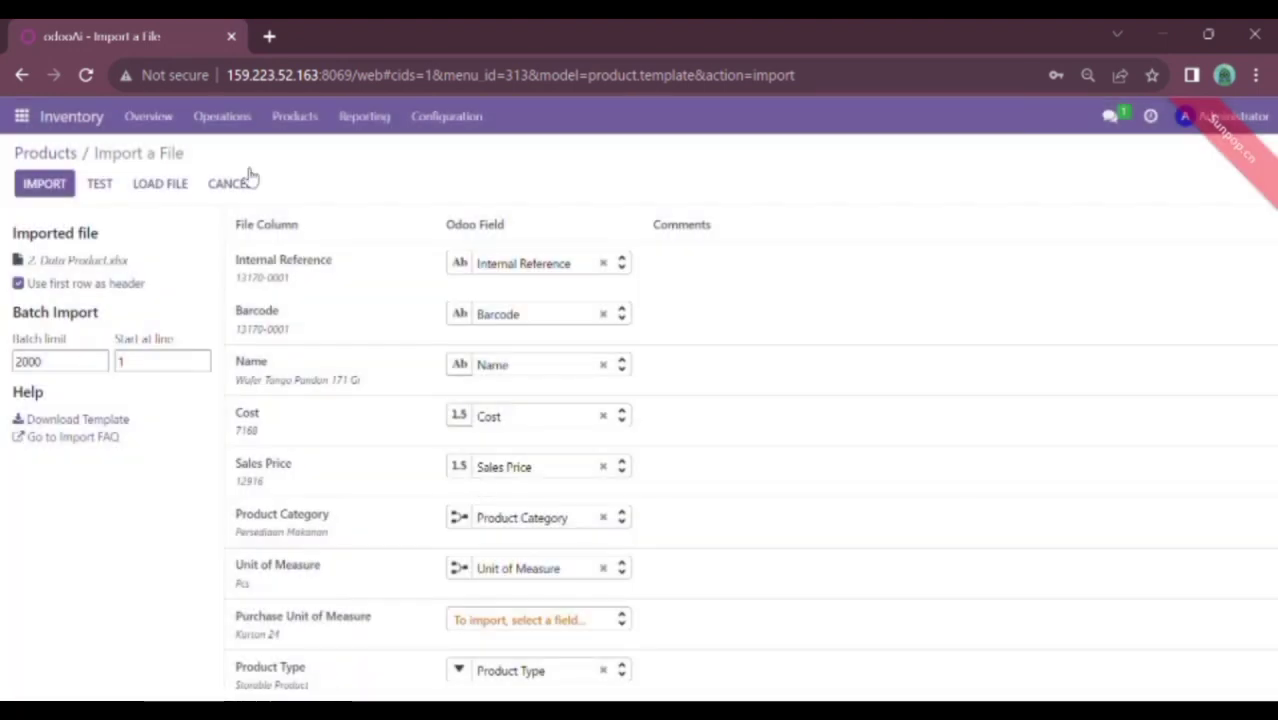
click(107, 188)
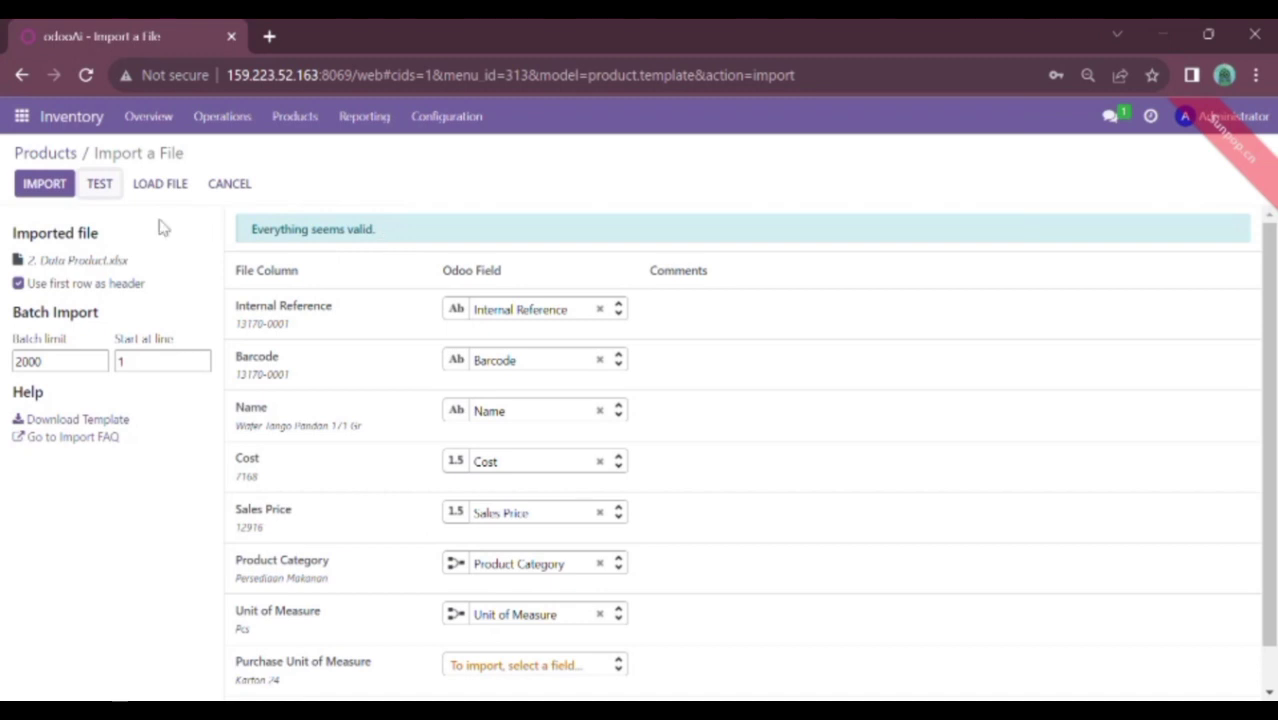
click(63, 191)
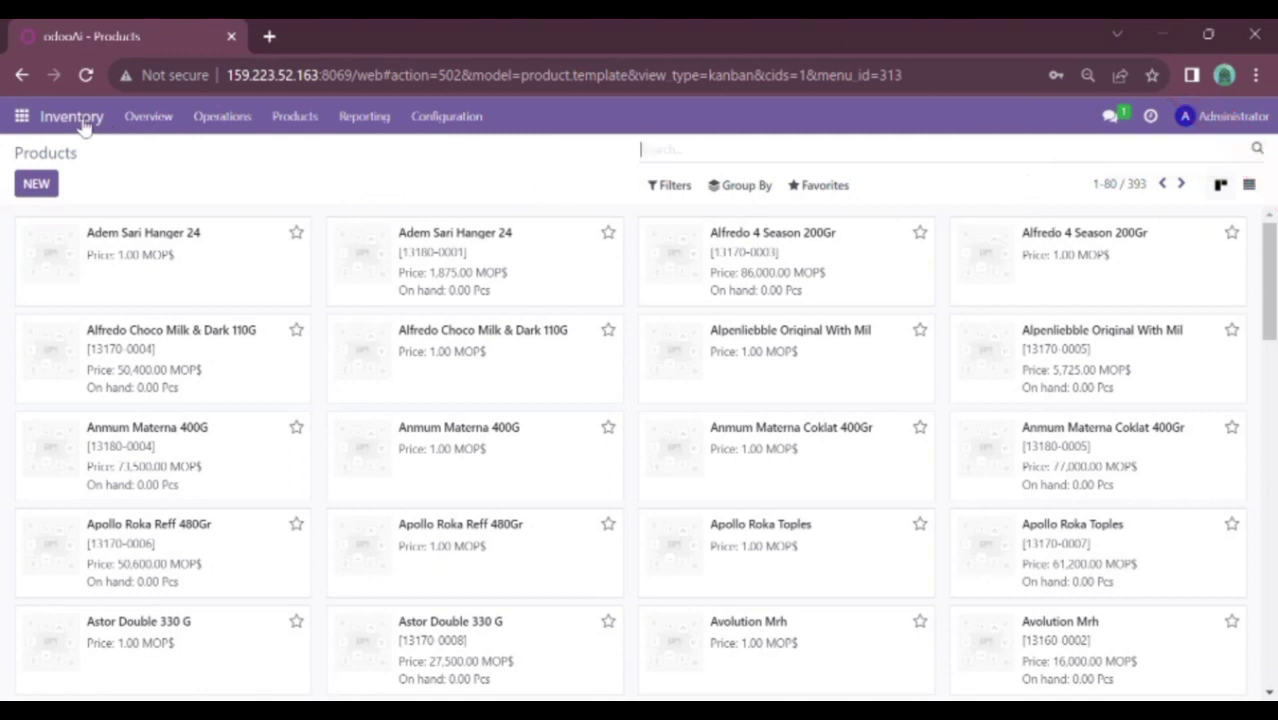
click(222, 124)
click(248, 191)
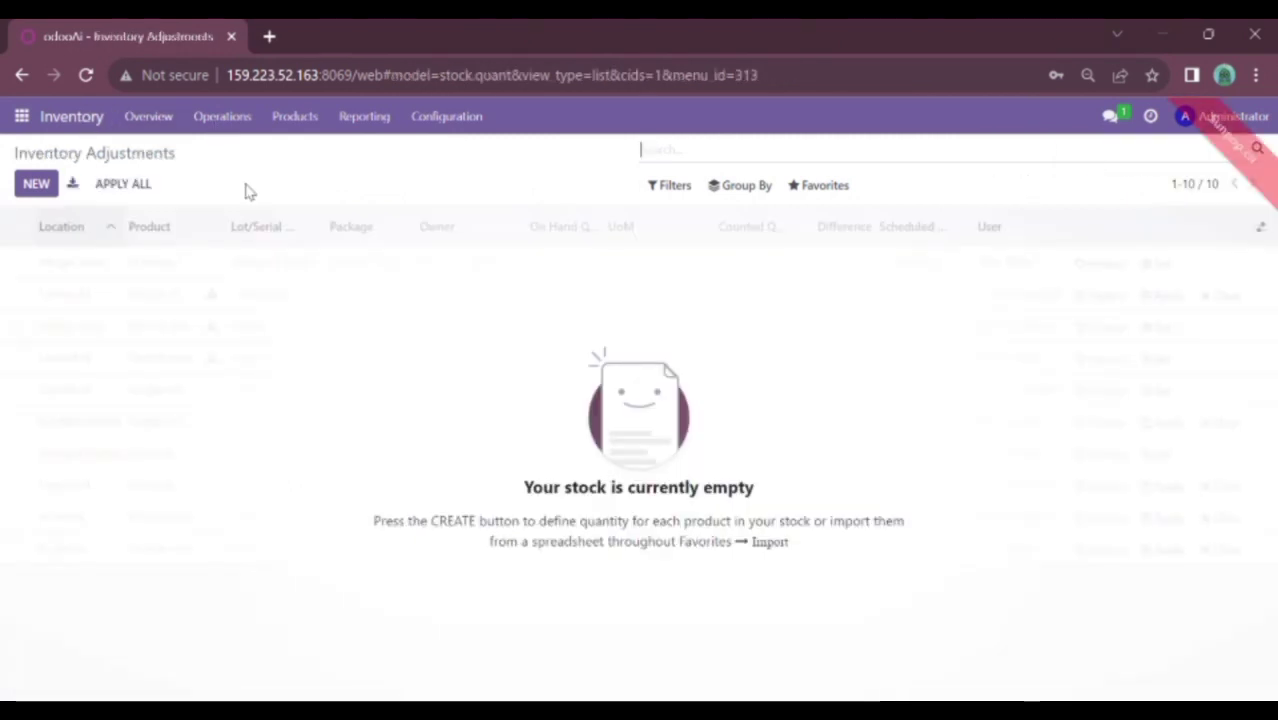
Go to Inventory Adjustments and start importing records from Favorites
click(244, 120)
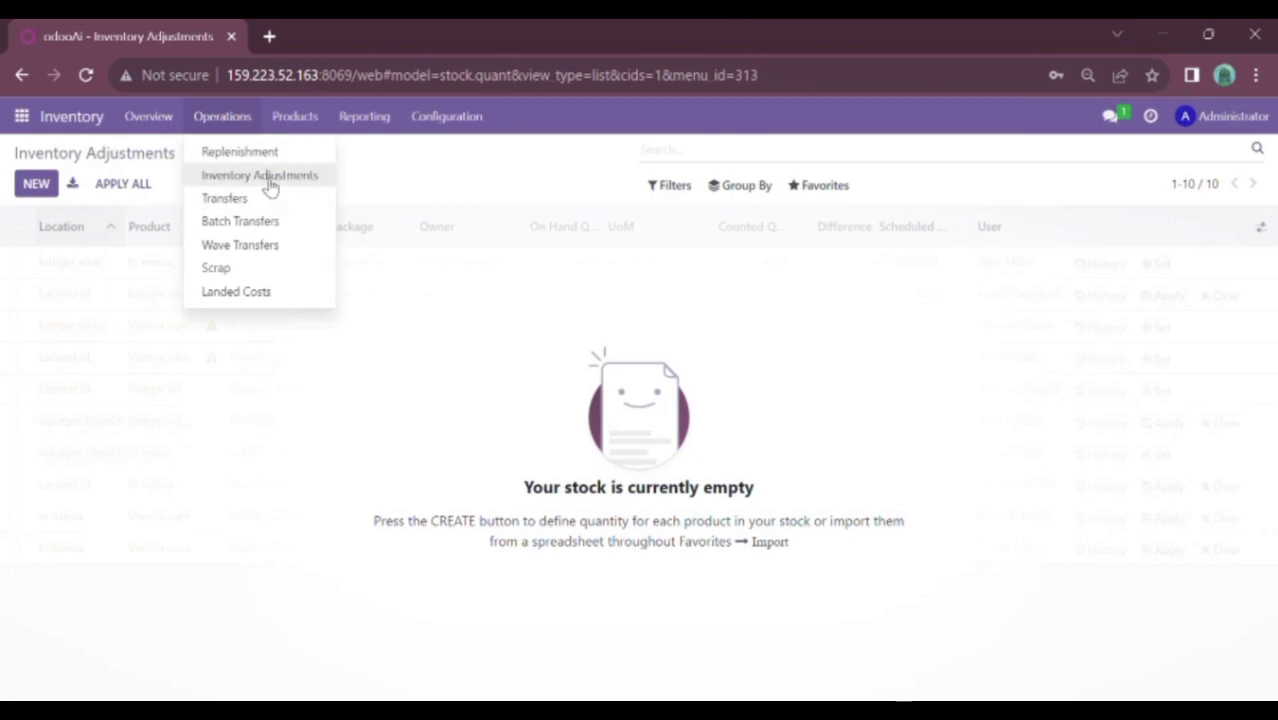
click(268, 178)
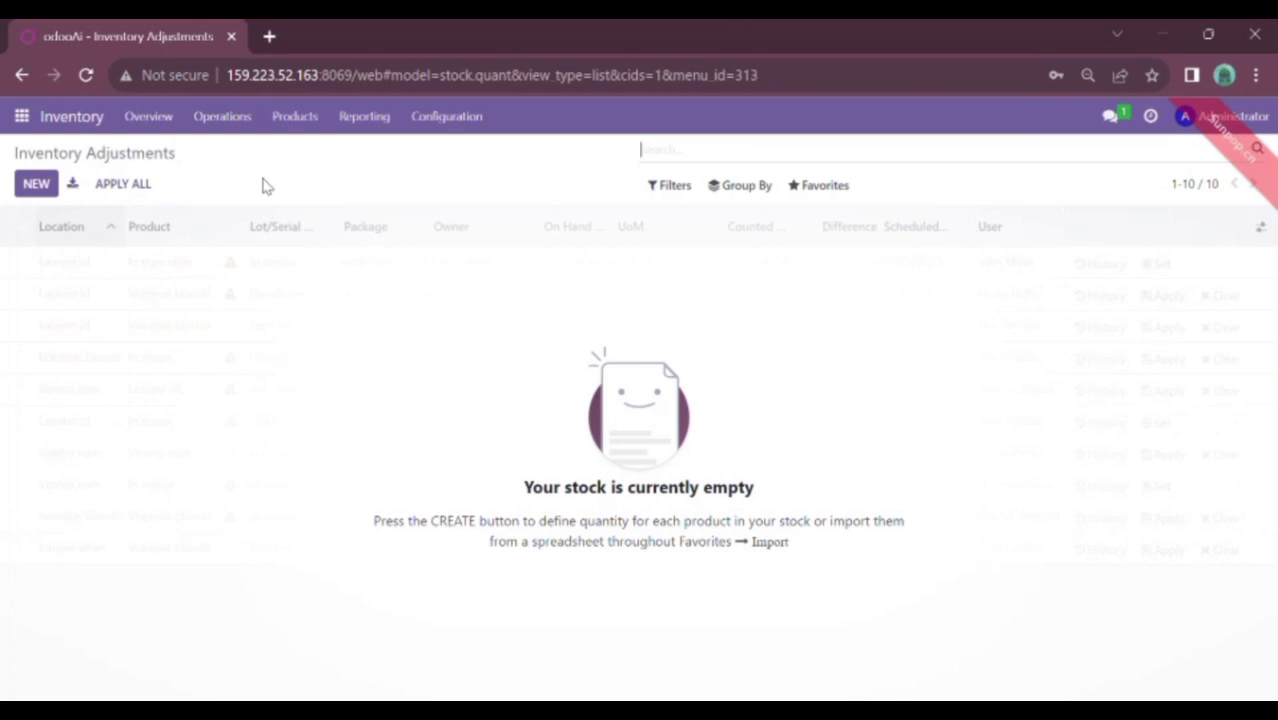
click(823, 187)
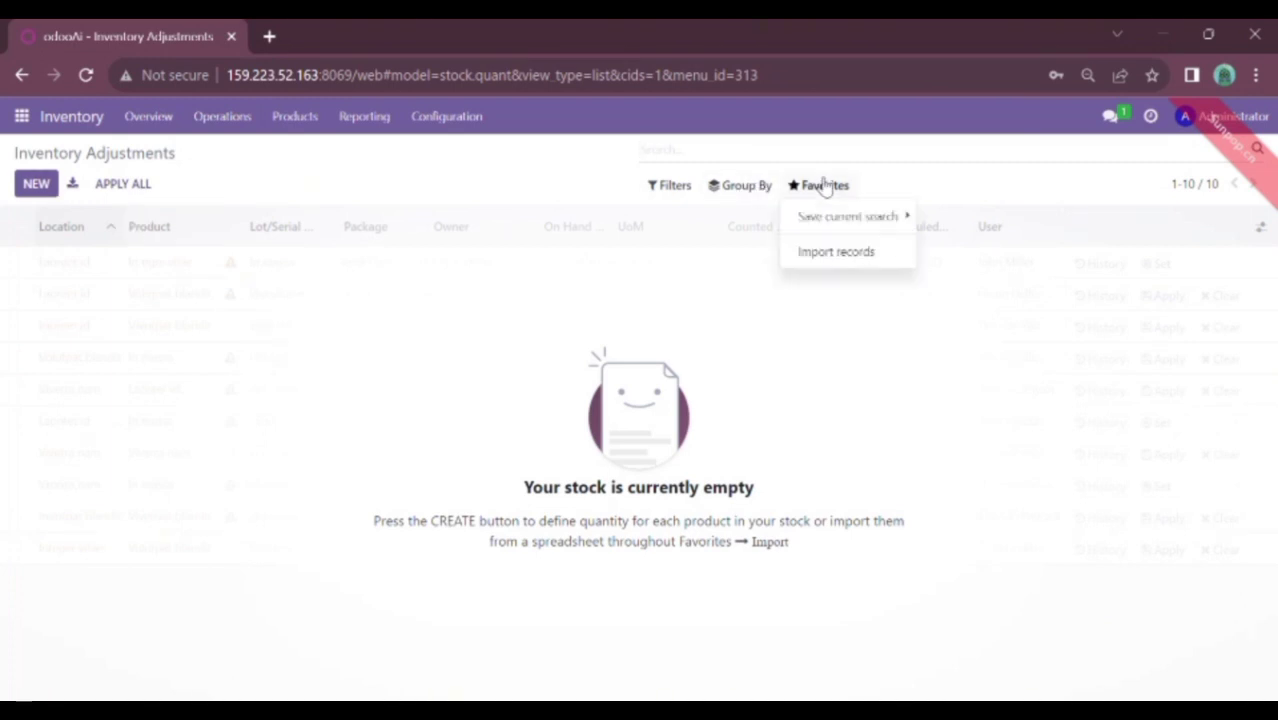
click(818, 258)
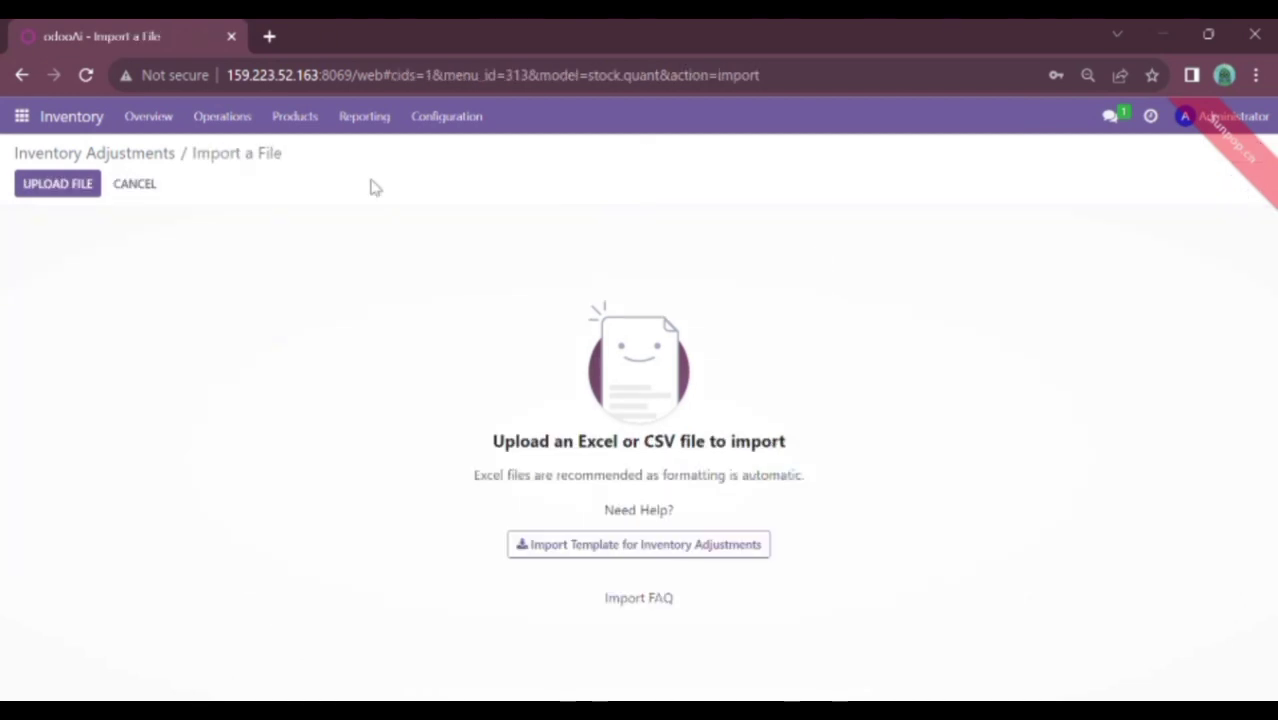
Upload the inventory adjustment spreadsheet, test it, and import the 195 counted quantities
click(46, 194)
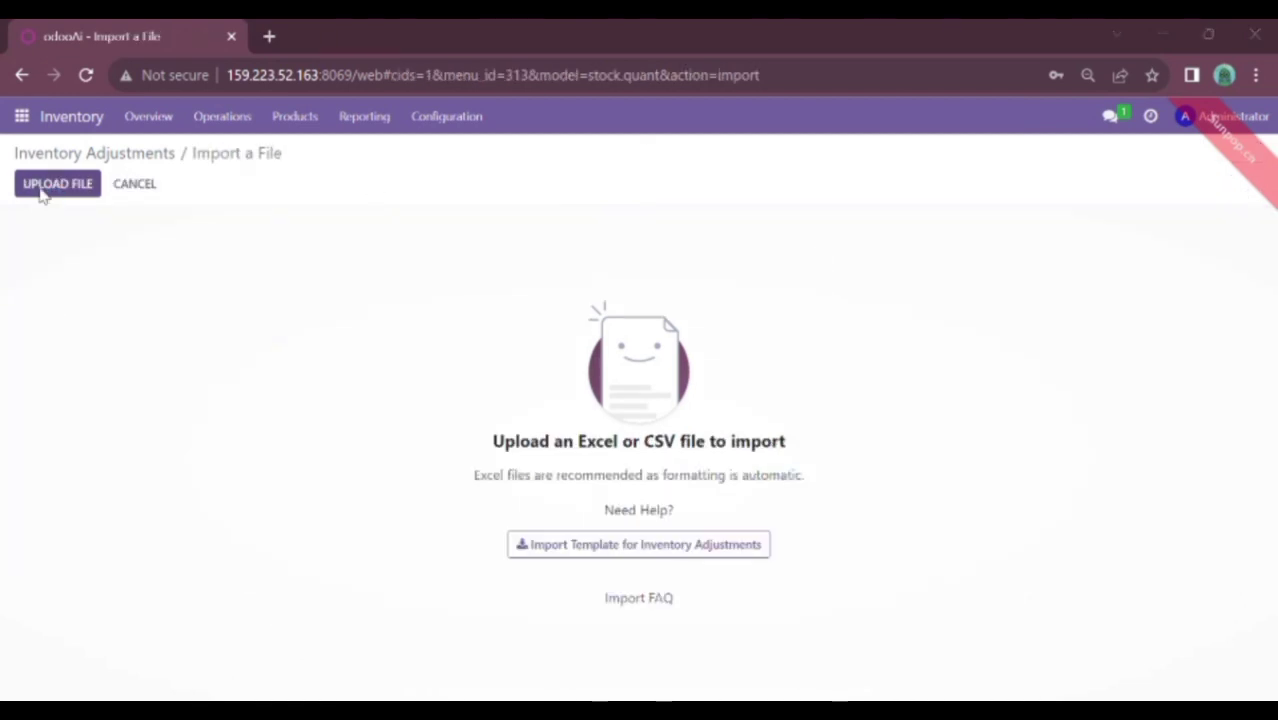
click(472, 470)
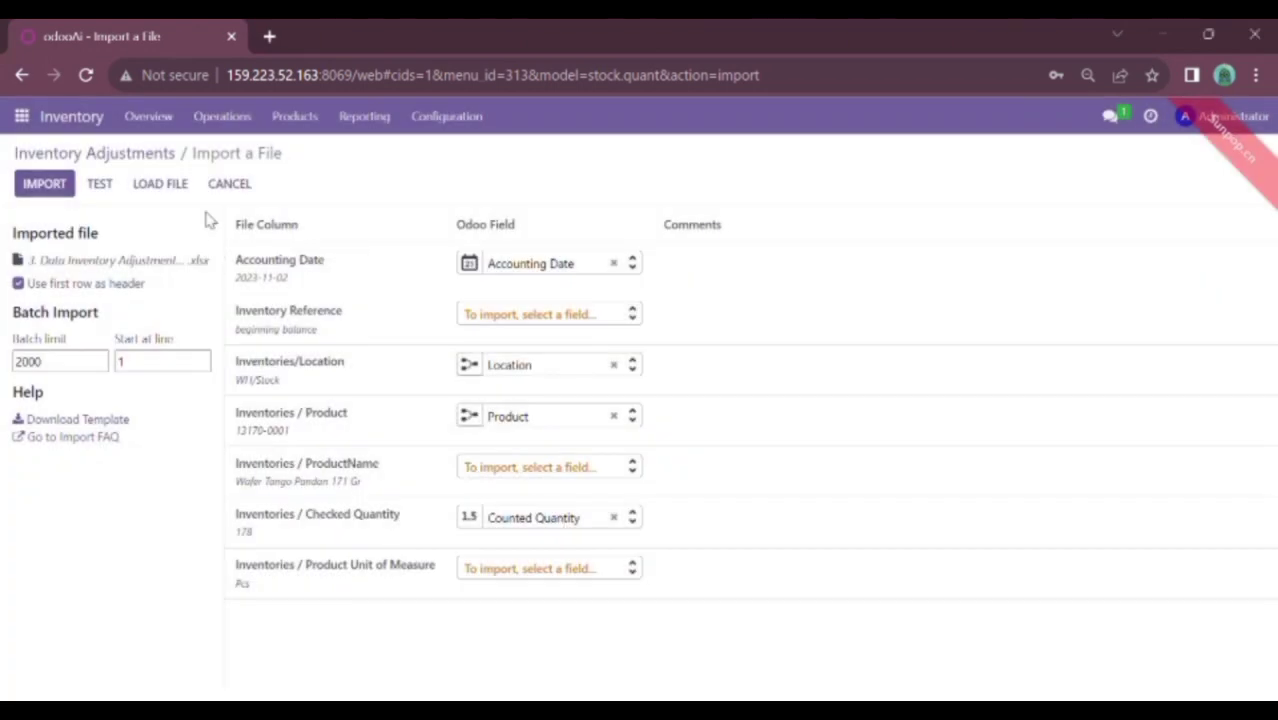
click(100, 185)
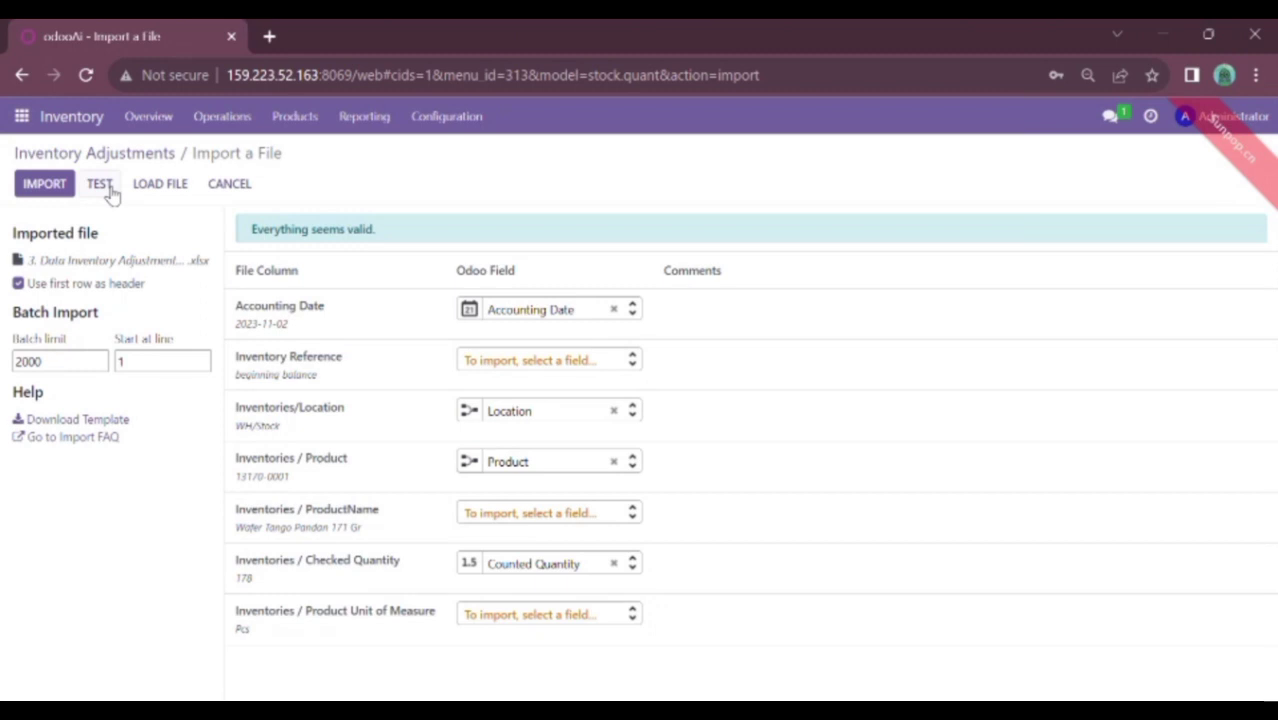
click(57, 188)
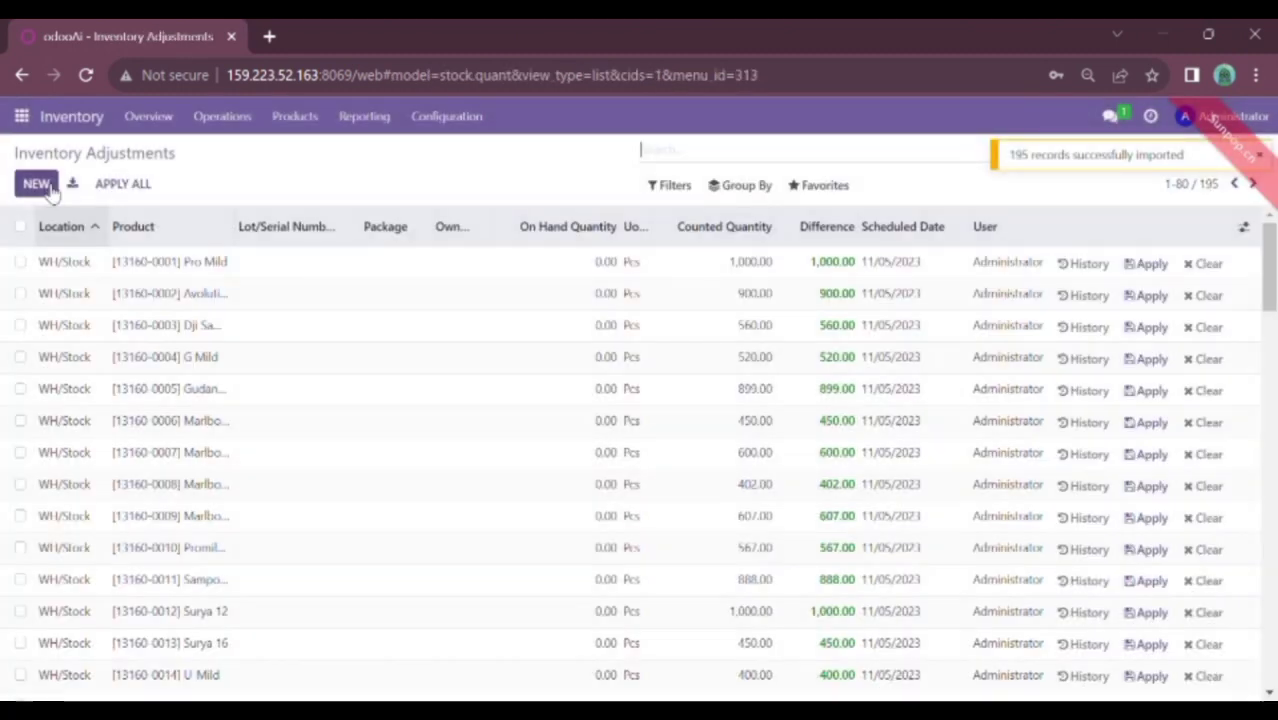
Apply all counted quantities at once with the reason Quantity Updated
click(124, 187)
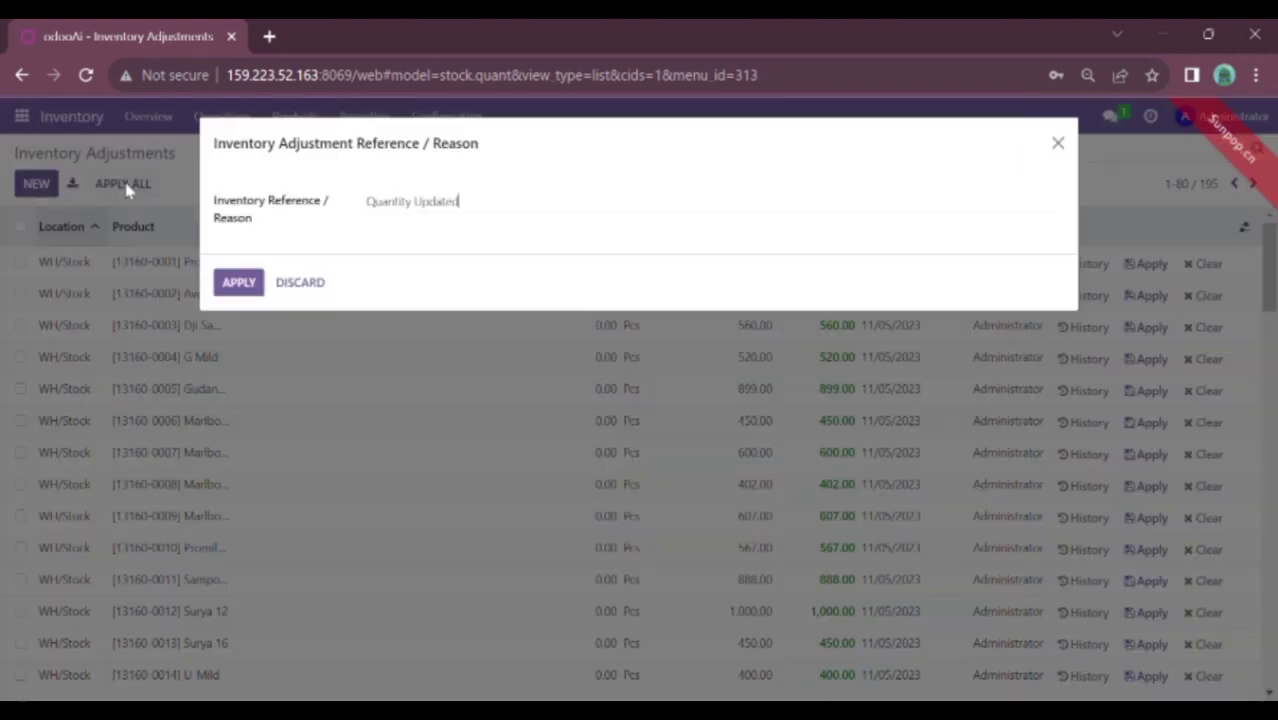
click(249, 284)
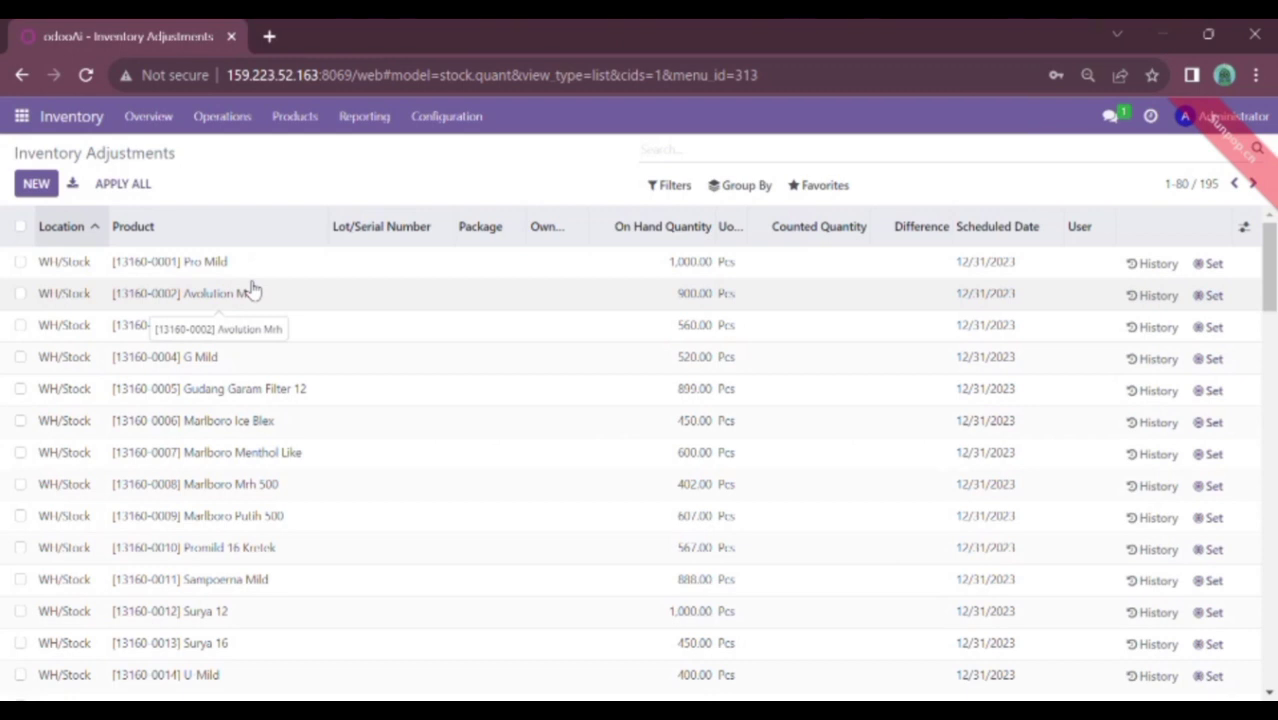
Open the Products catalogue and scroll through the 392 products' on-hand quantities
click(290, 118)
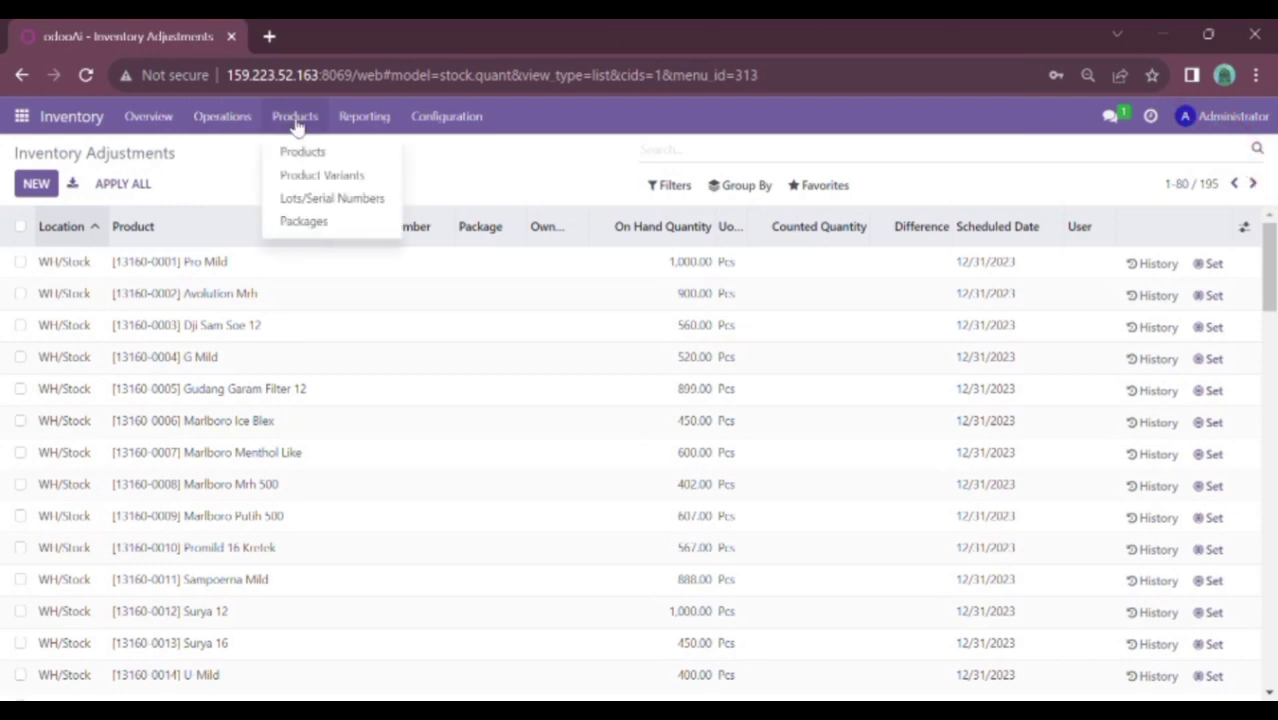
click(302, 151)
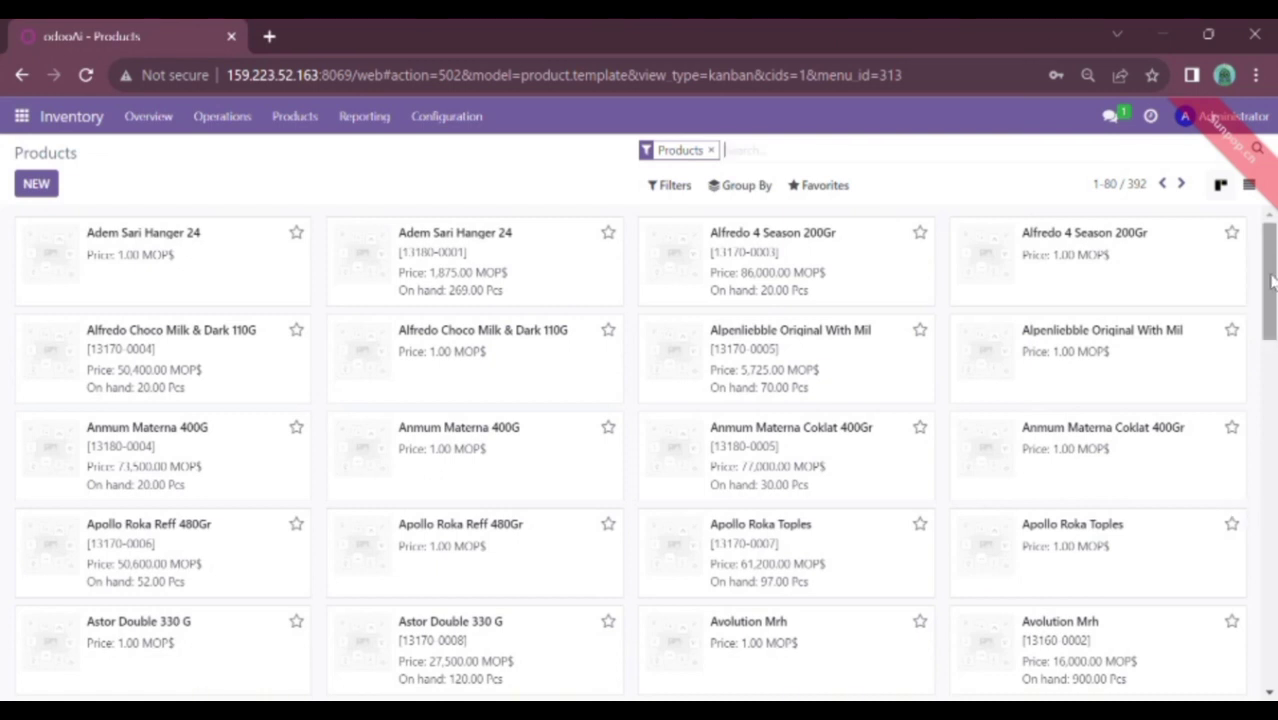
scroll(1272, 310, down, 1)
drag(1272, 304, 1256, 273)
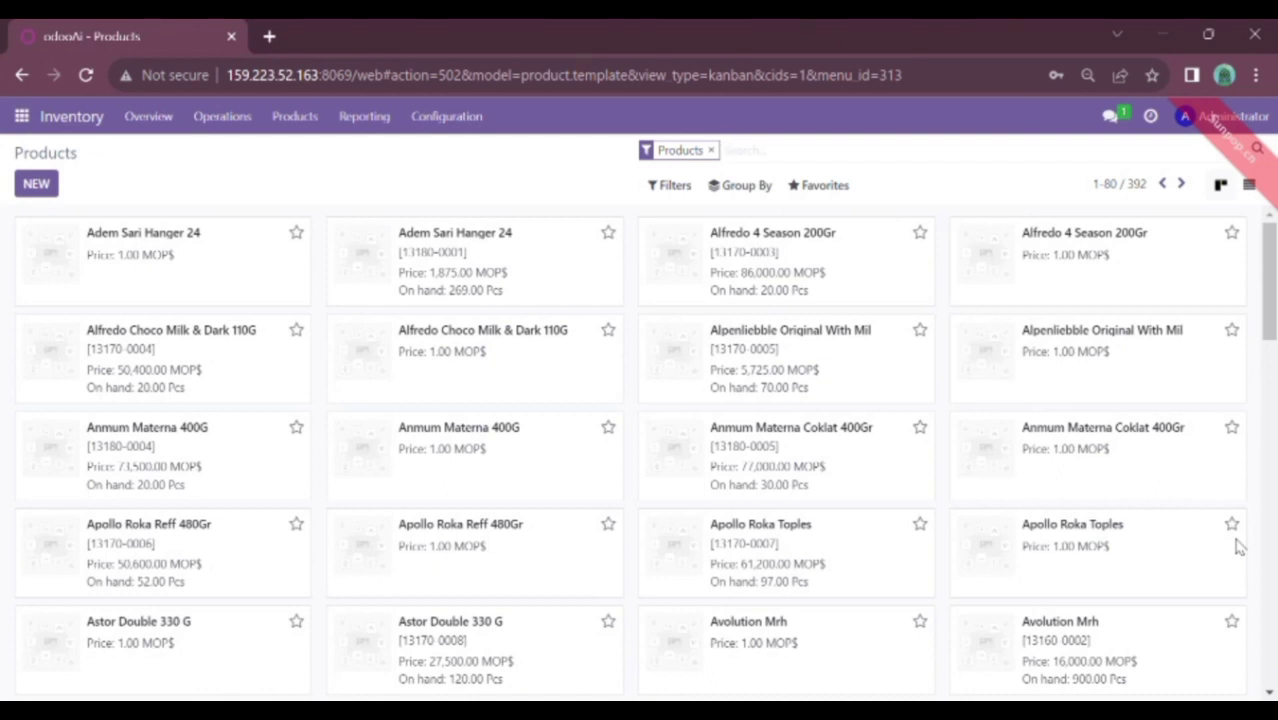
Log out as Administrator and go to Manage databases from the database selector
click(1262, 118)
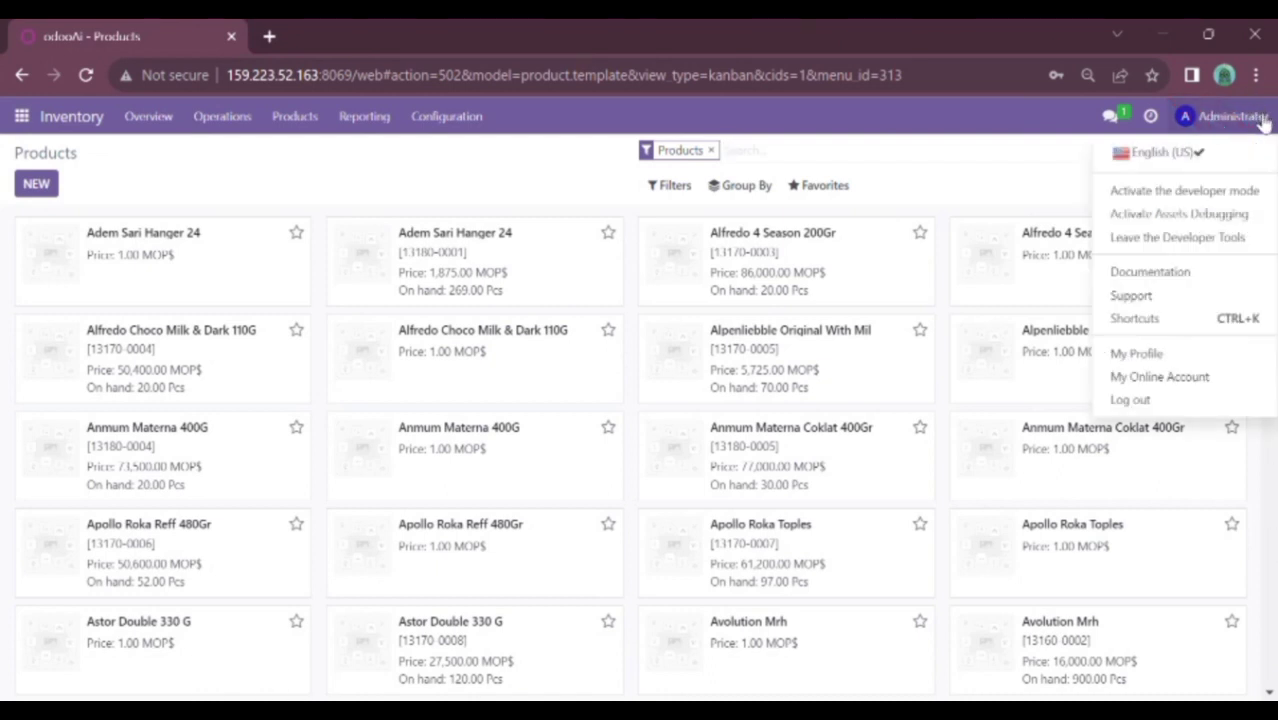
click(1140, 400)
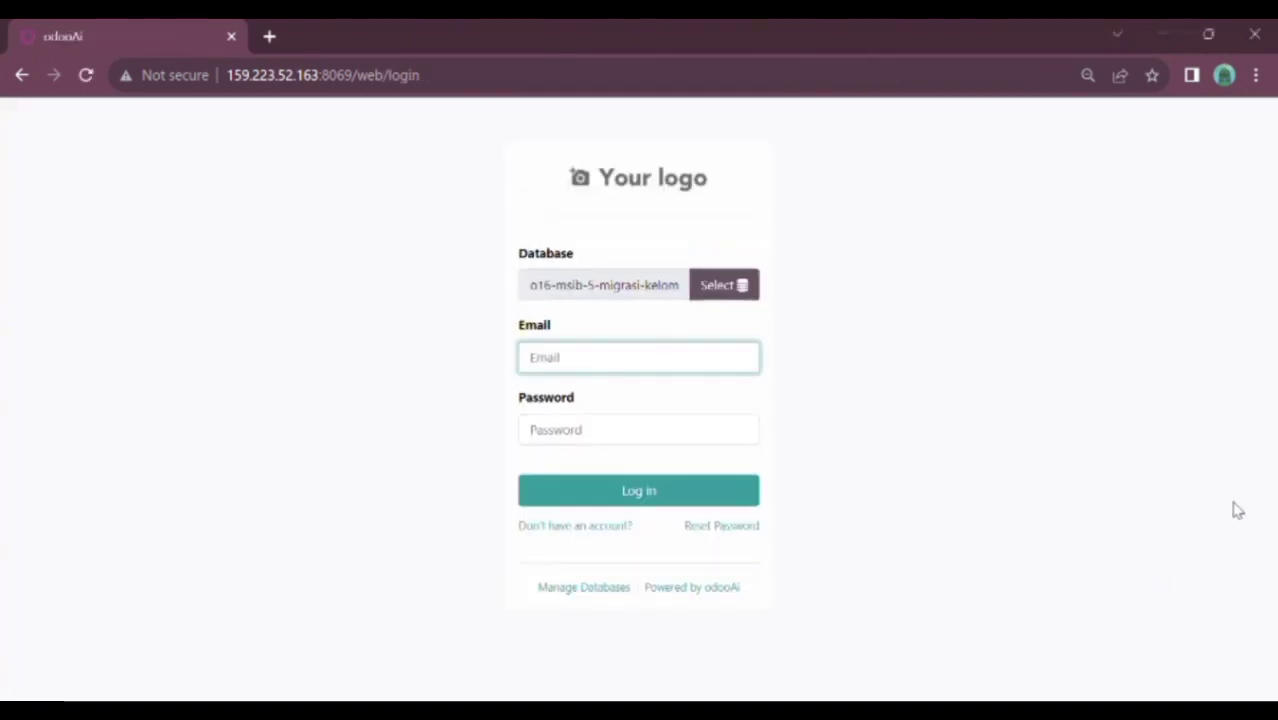
click(737, 288)
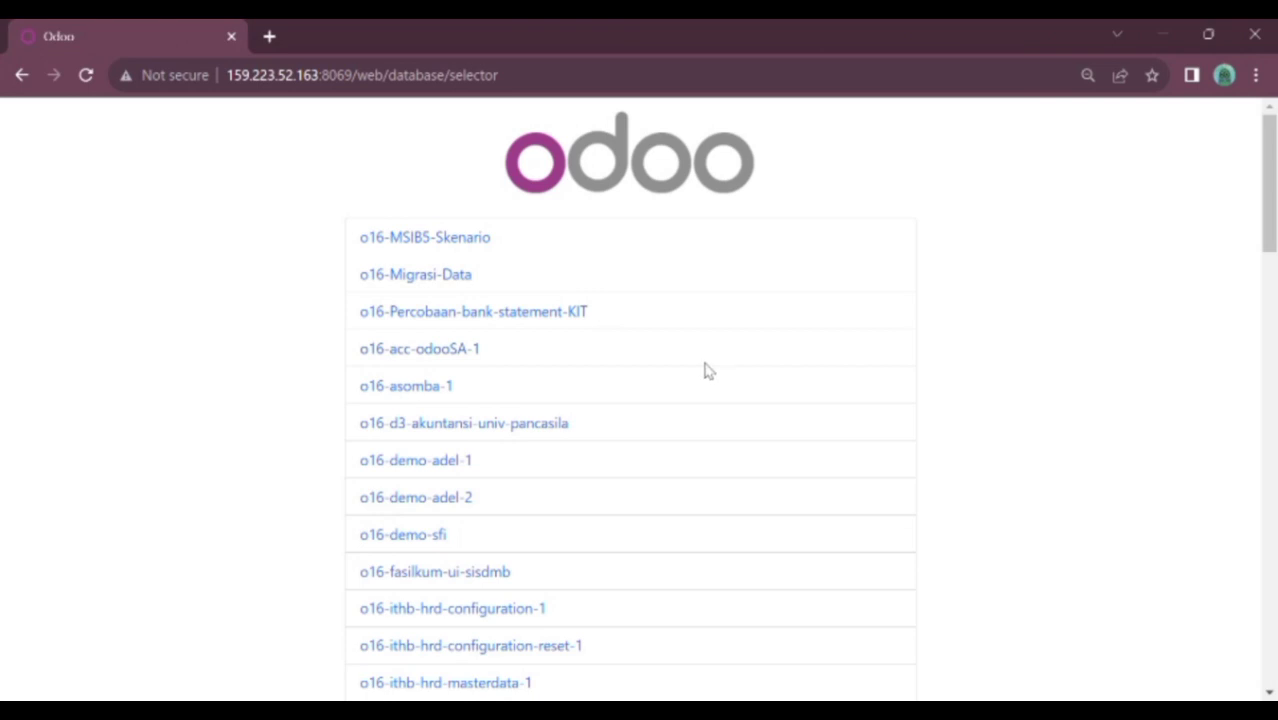
drag(1268, 182, 1268, 612)
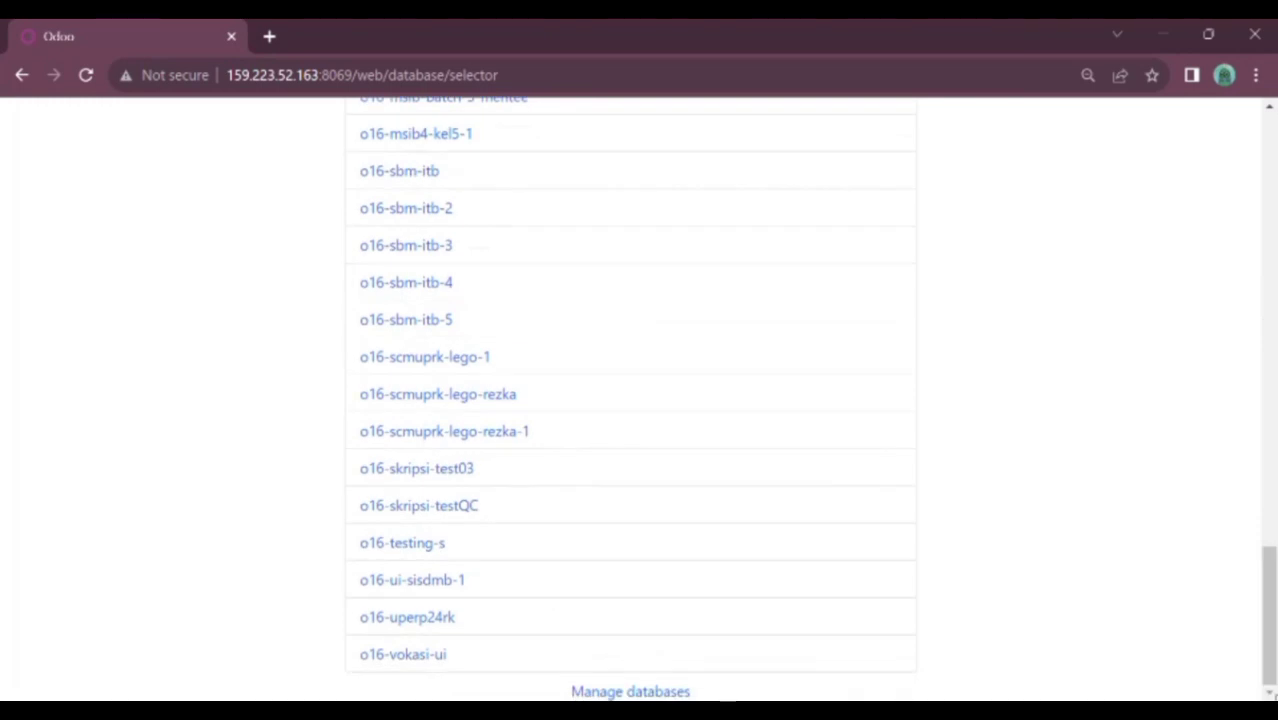
click(630, 692)
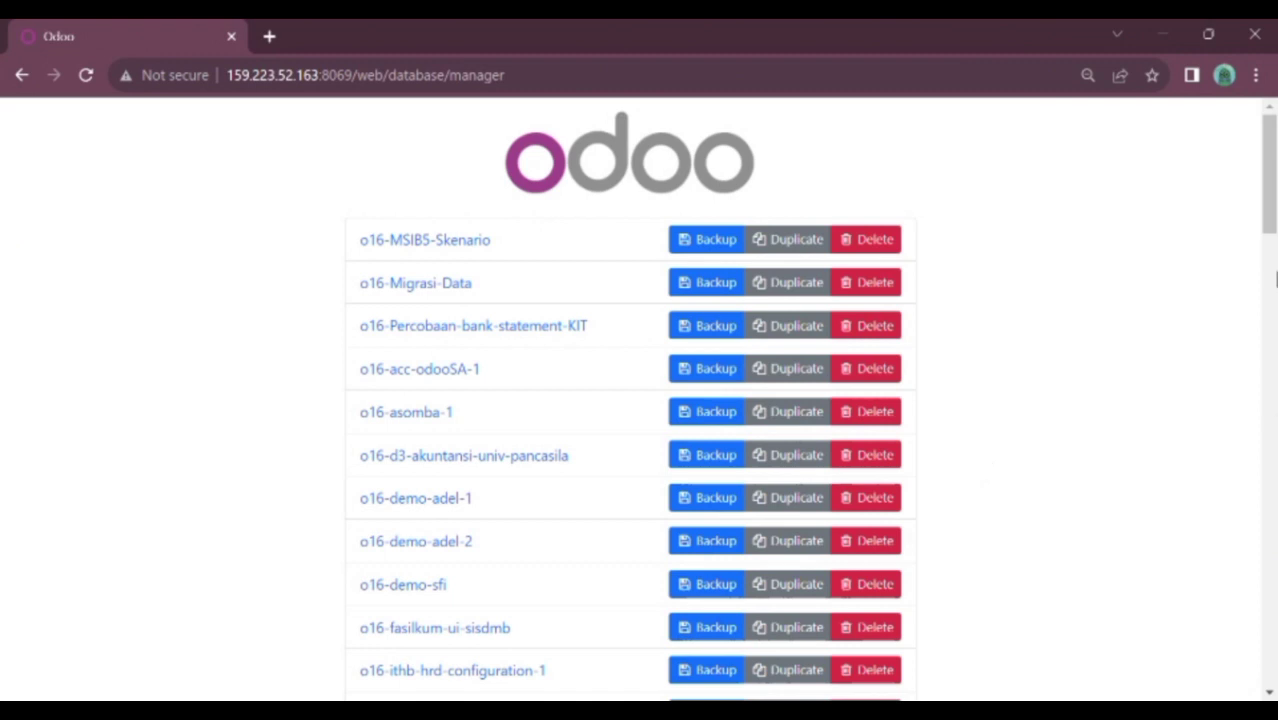
Open and close the Backup form for o16-msib-5-migrasi-kelompok-13, then open Restore Database
drag(1269, 200, 1262, 476)
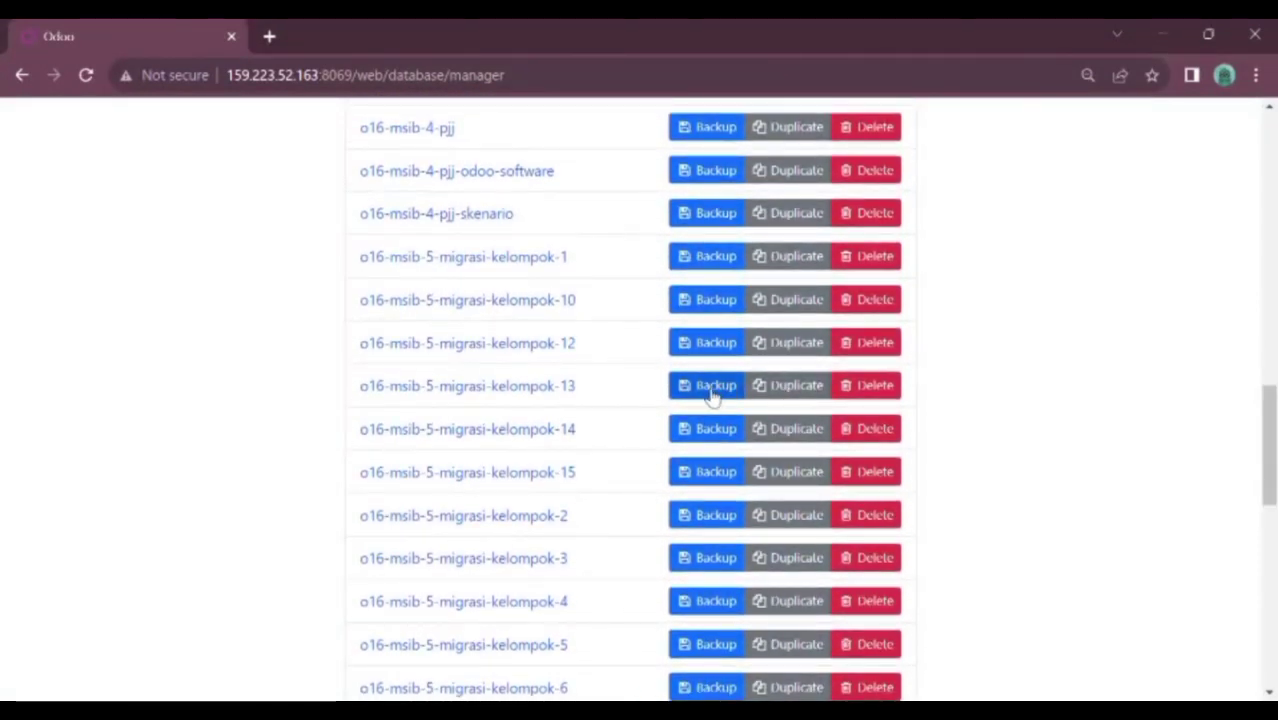
click(713, 395)
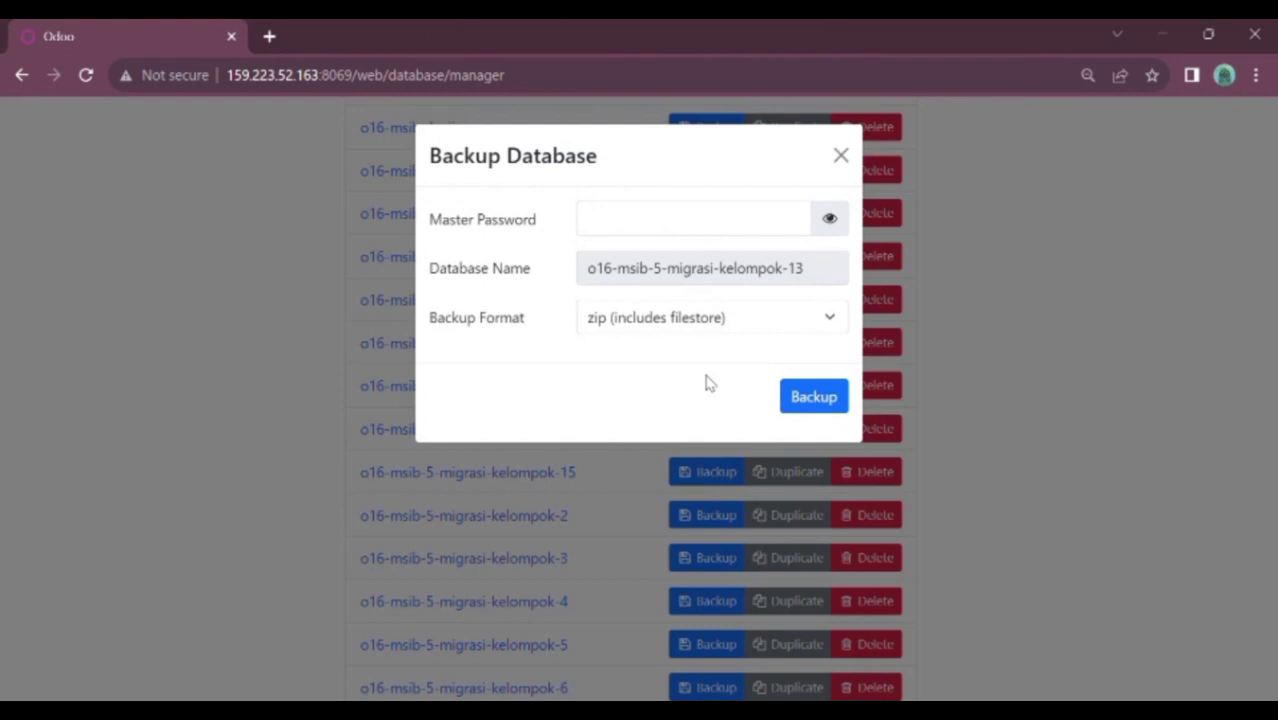
click(697, 231)
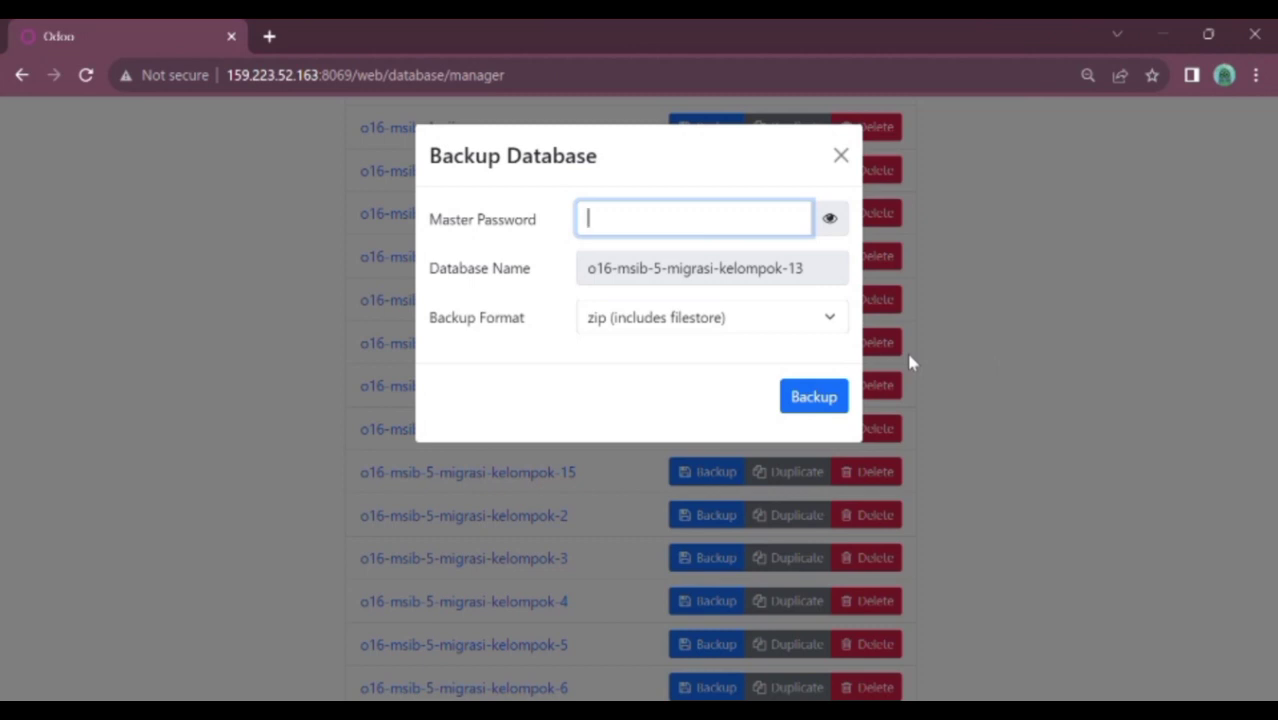
click(1040, 332)
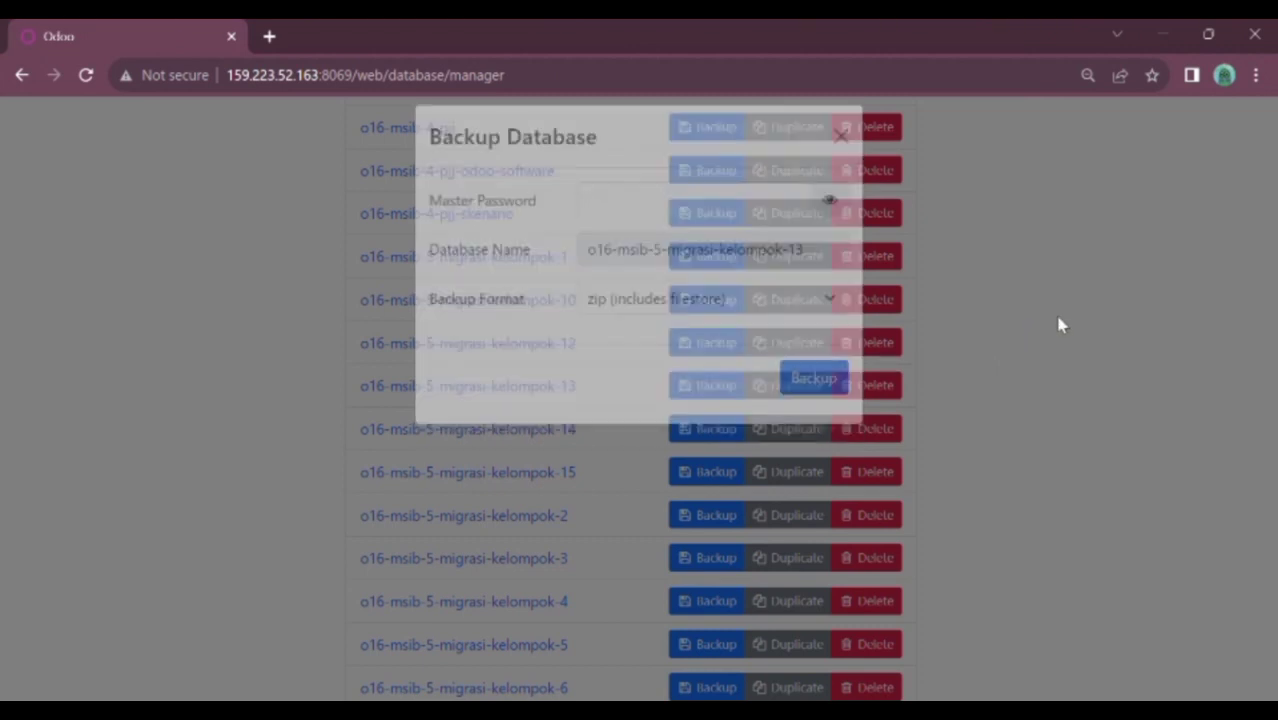
drag(1268, 432, 1268, 612)
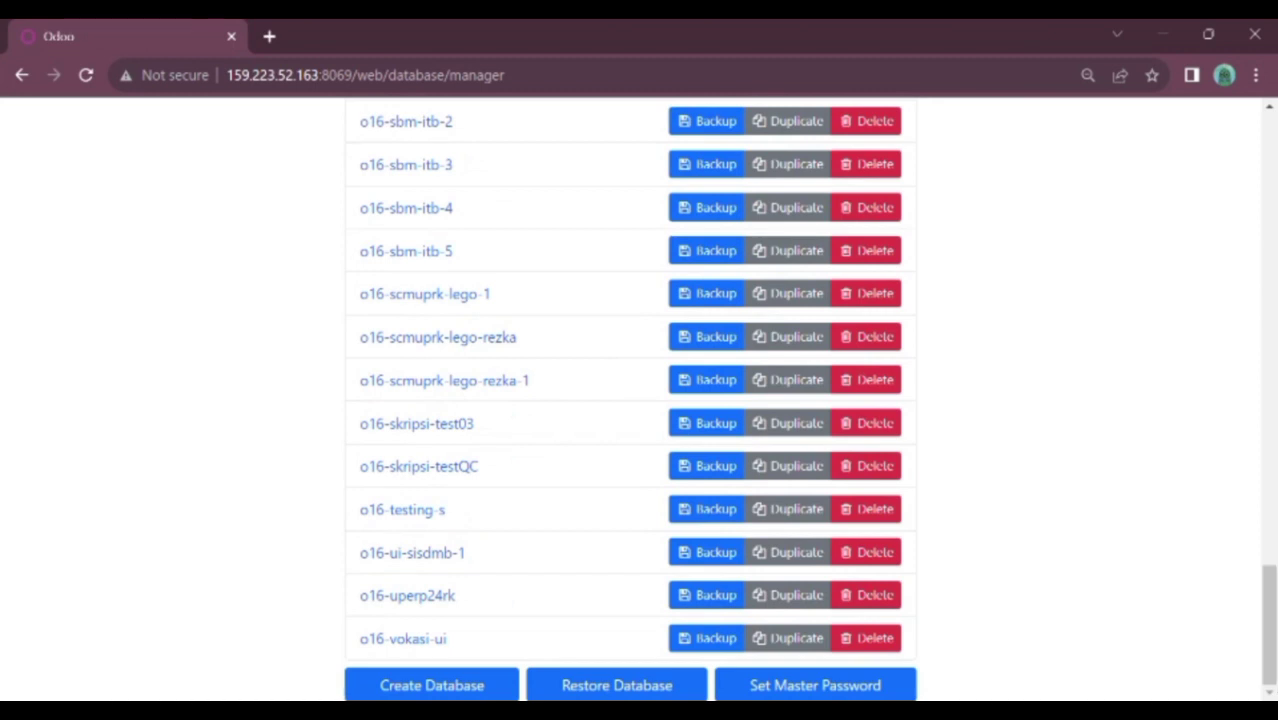
click(659, 688)
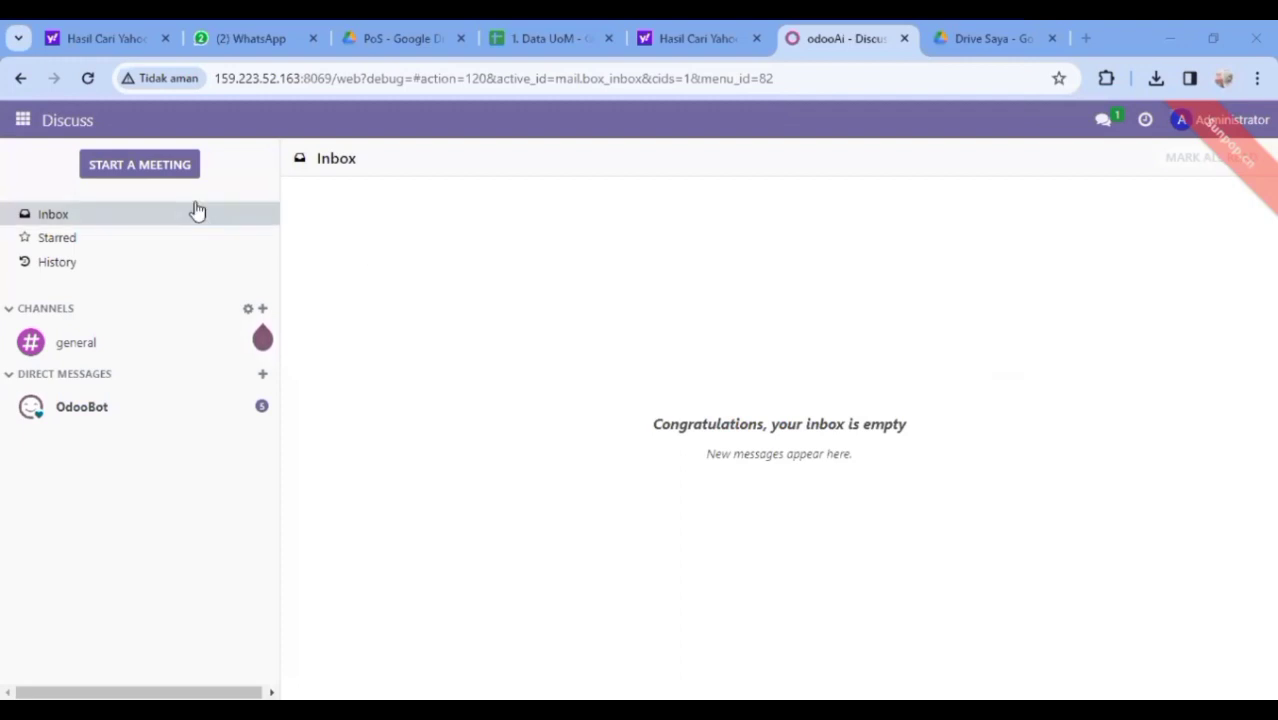
Activate developer mode from the Developer Tools section of General Settings
click(24, 122)
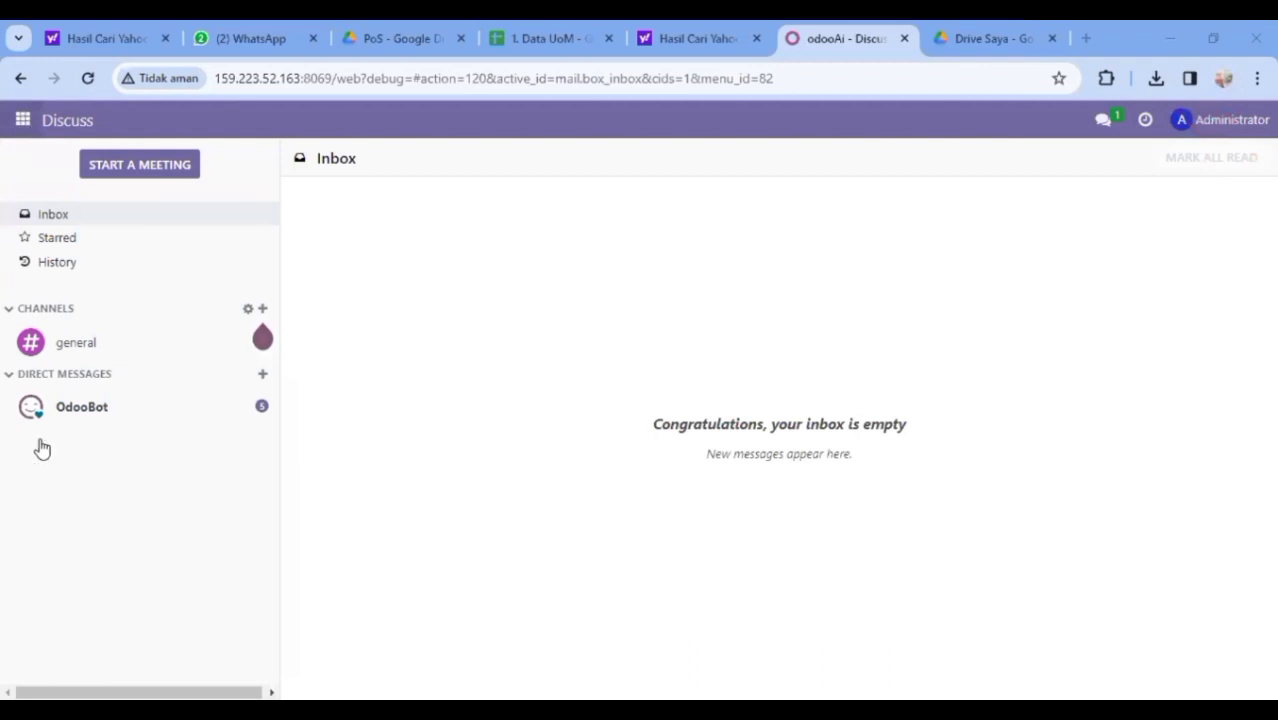
click(41, 469)
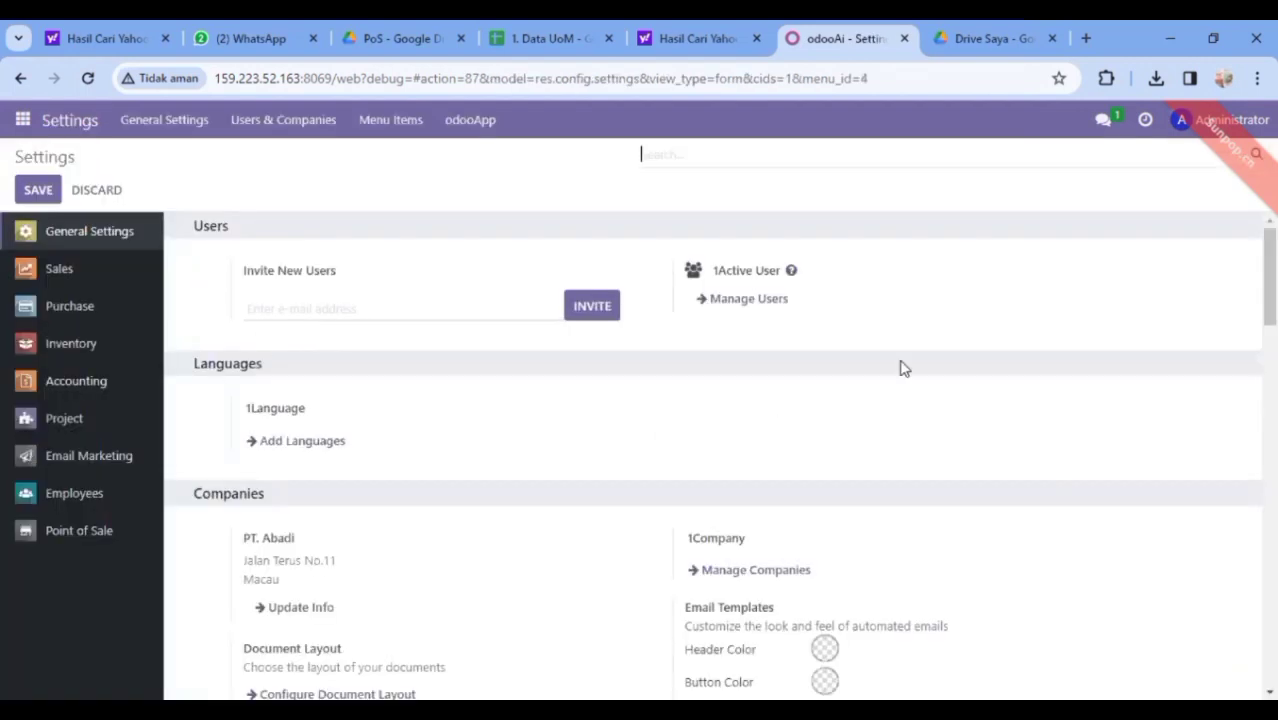
drag(1270, 277, 1270, 637)
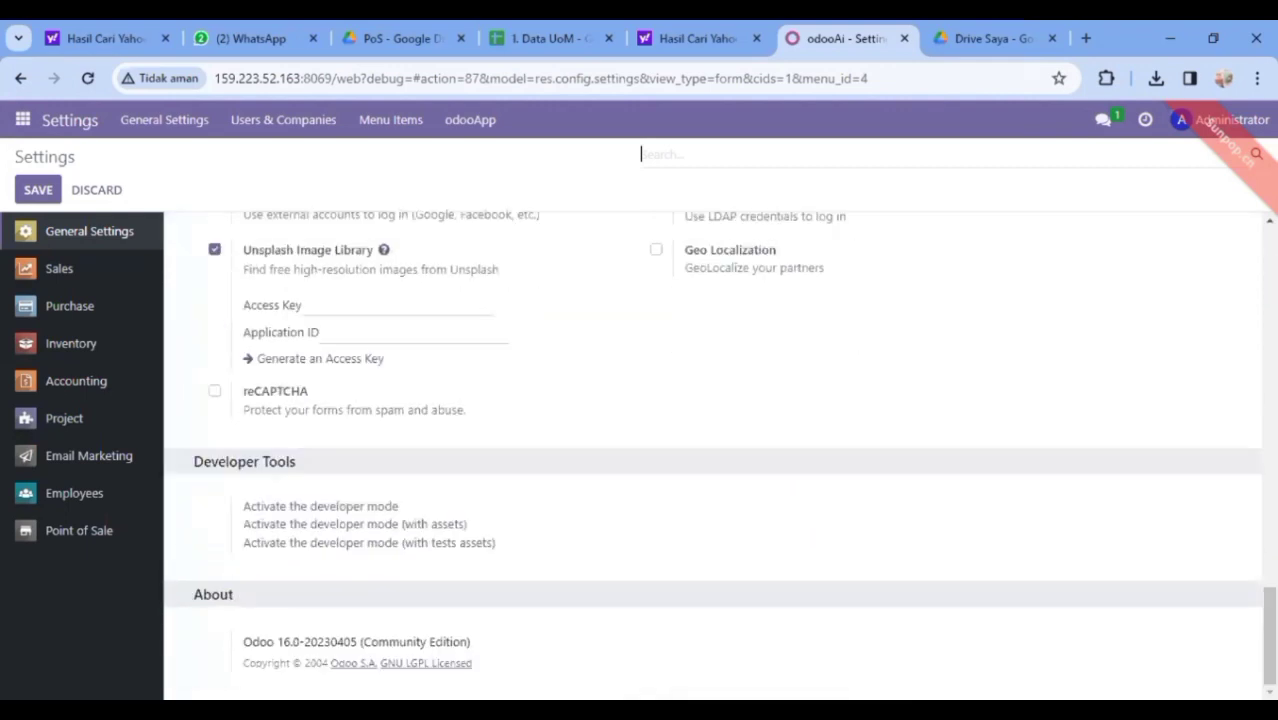
click(328, 507)
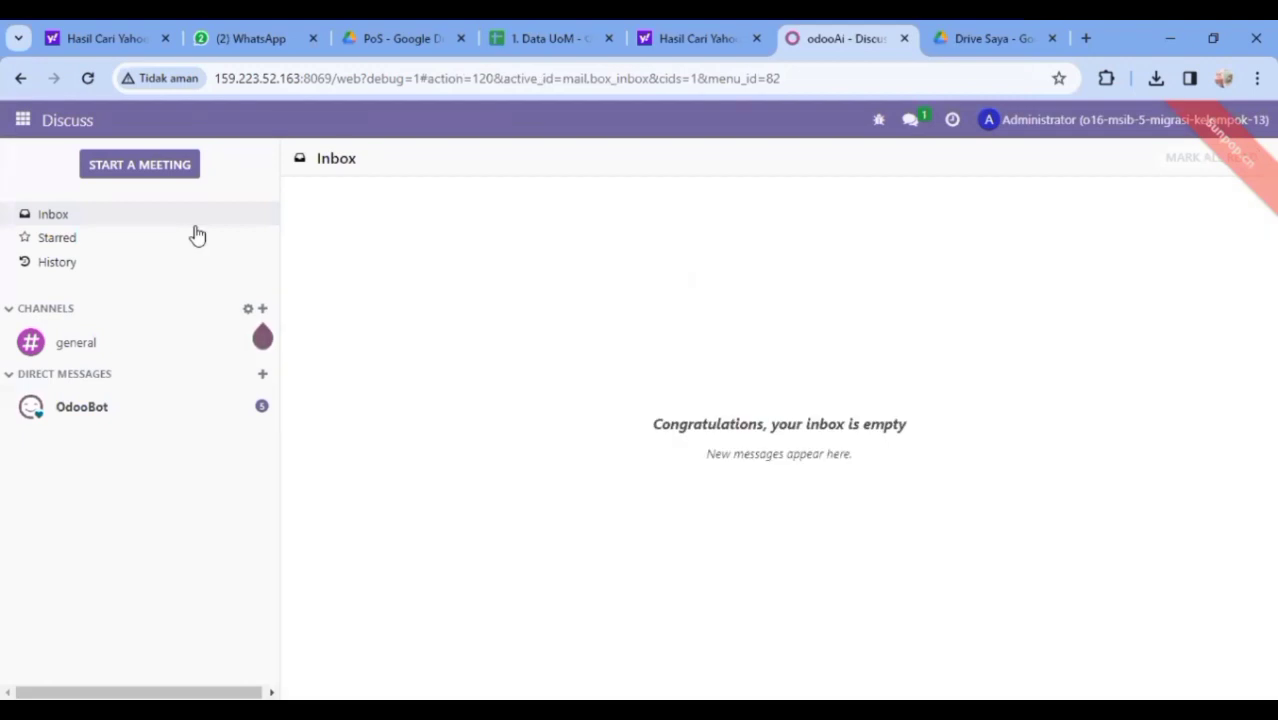
Go to Sales > Configuration > Units of Measure
click(23, 124)
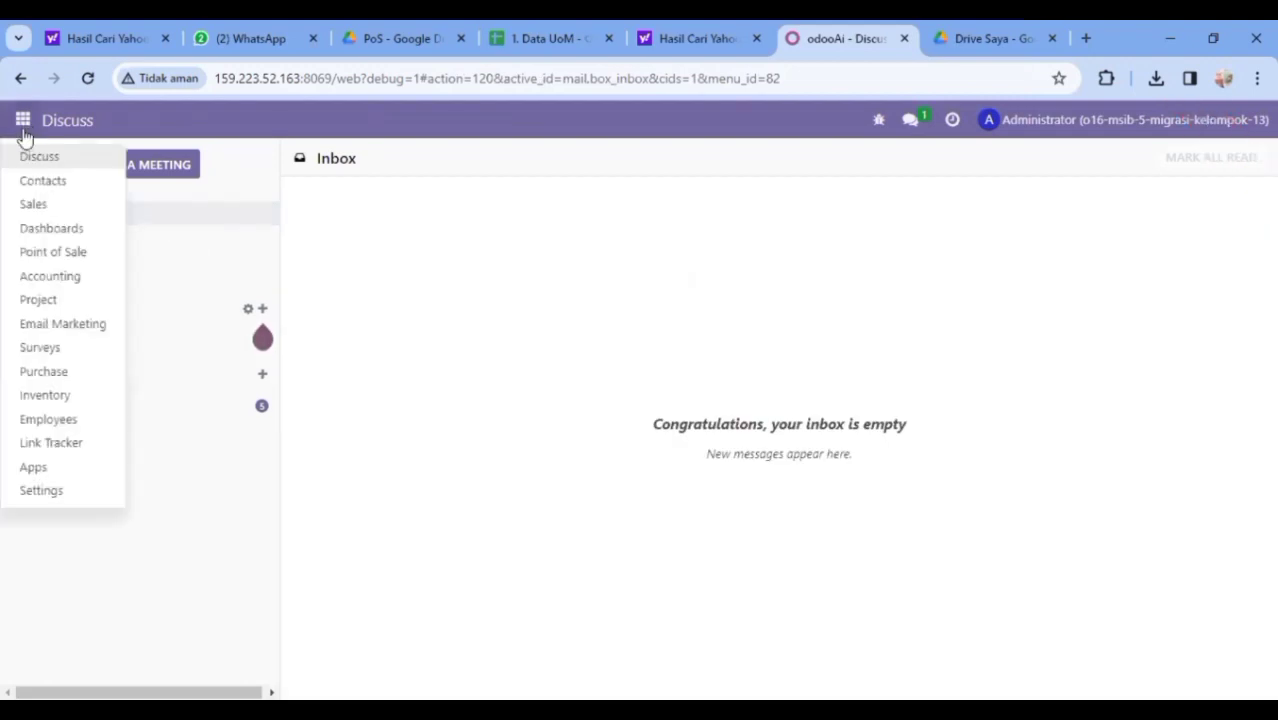
click(33, 205)
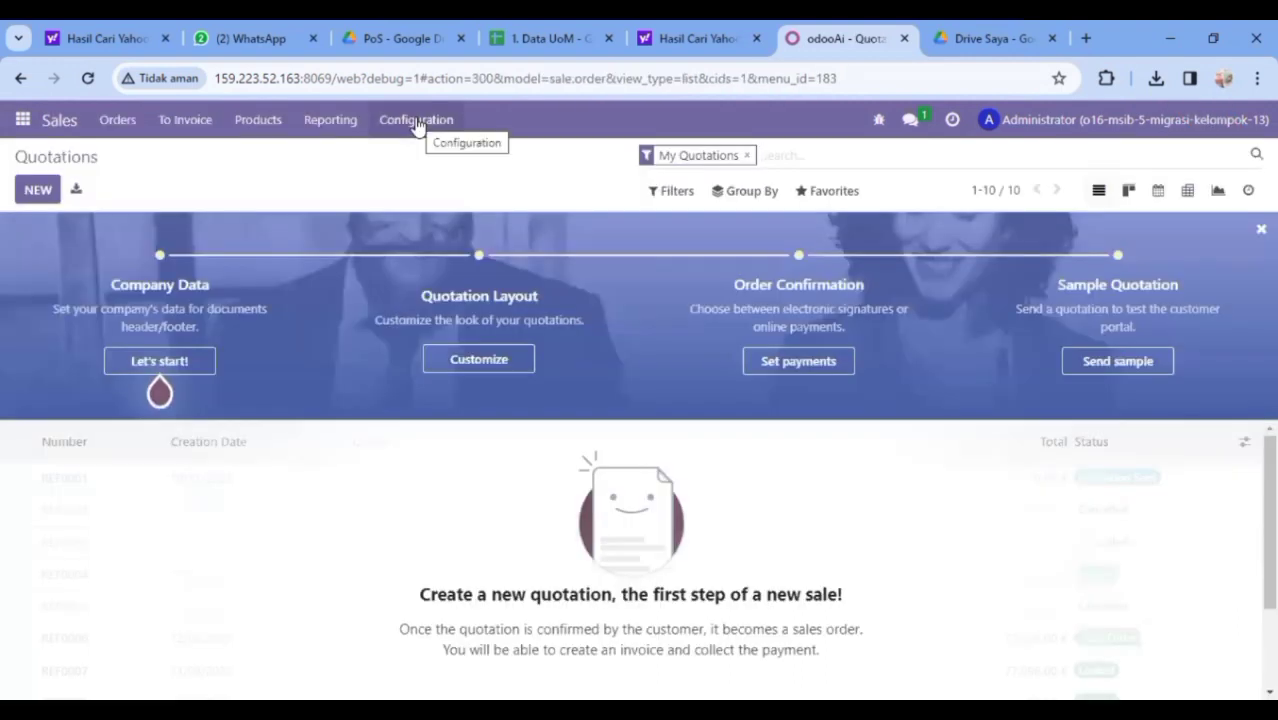
click(416, 121)
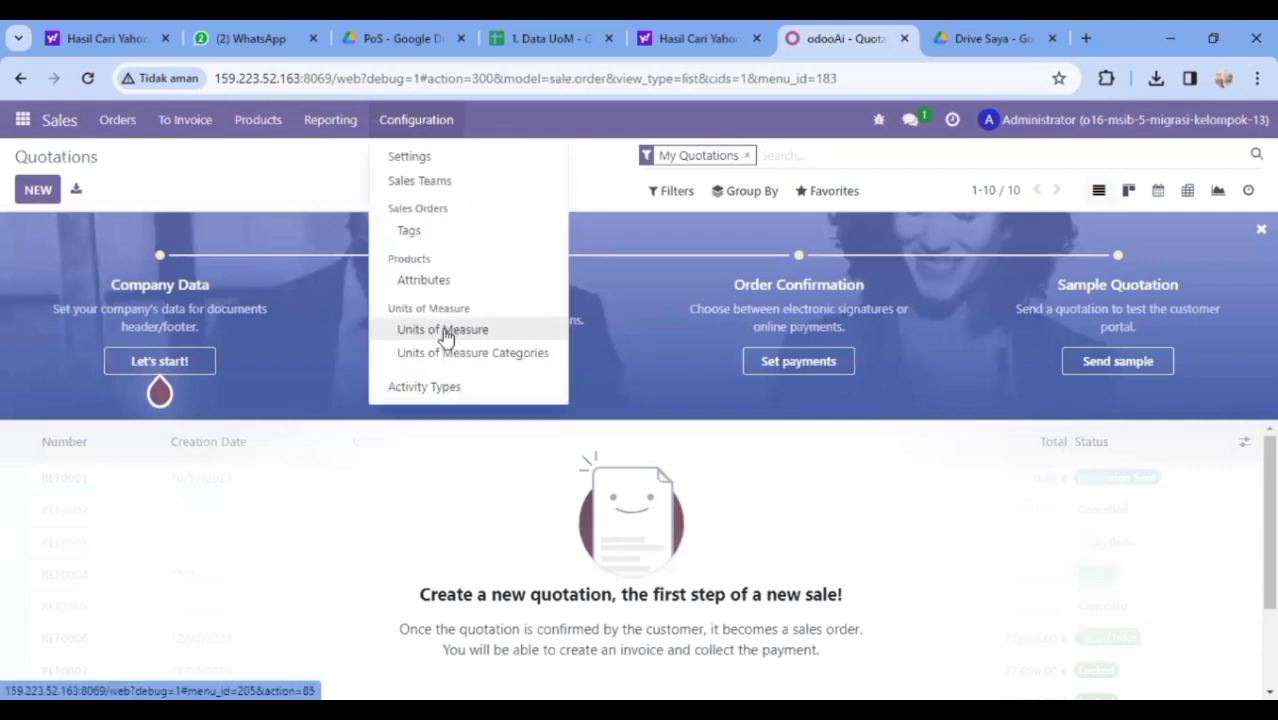
click(446, 334)
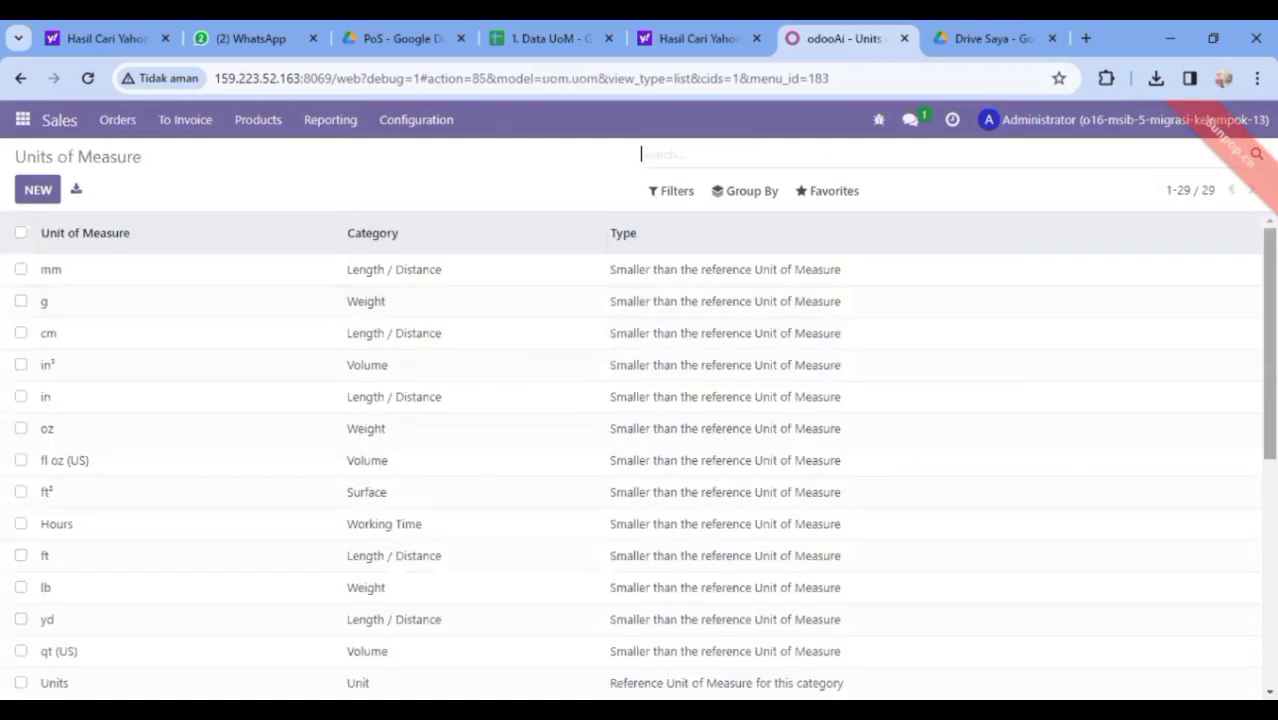
Review the 29 existing units, then choose Import records from Favorites
scroll(1245, 466, down, 3)
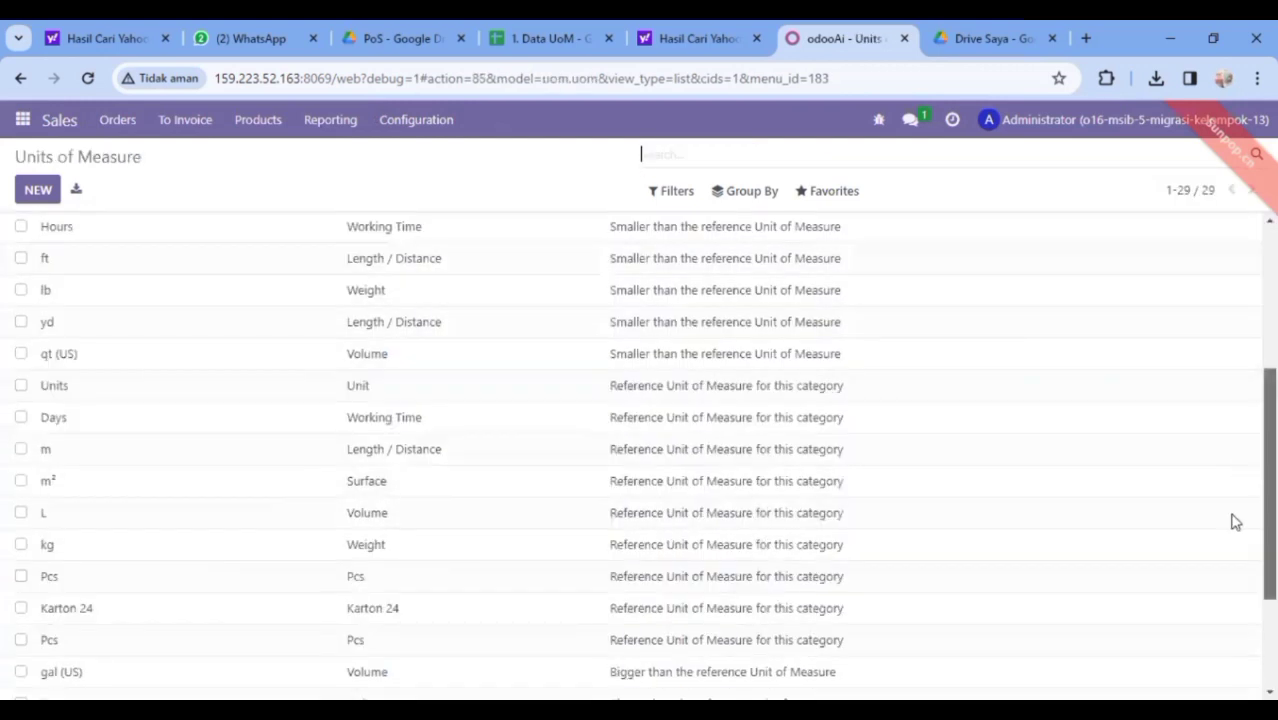
scroll(1232, 520, down, 1)
scroll(1228, 557, down, 1)
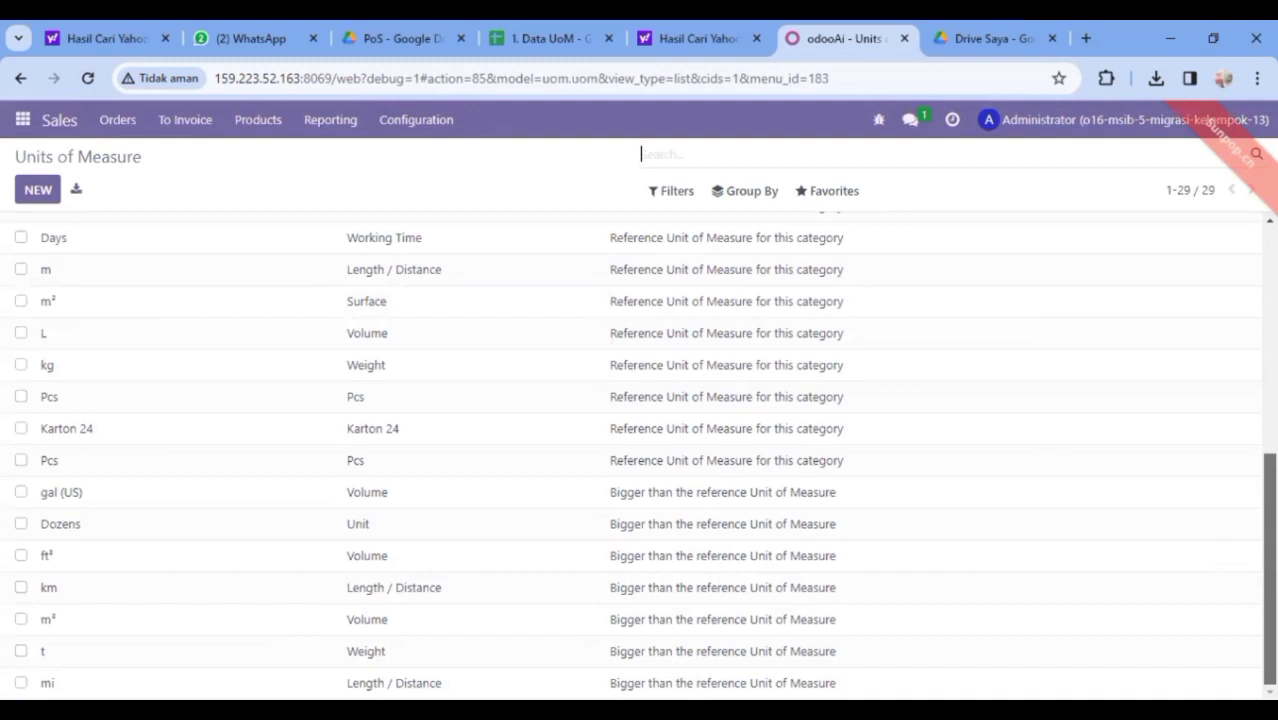
scroll(640, 455, up, 5)
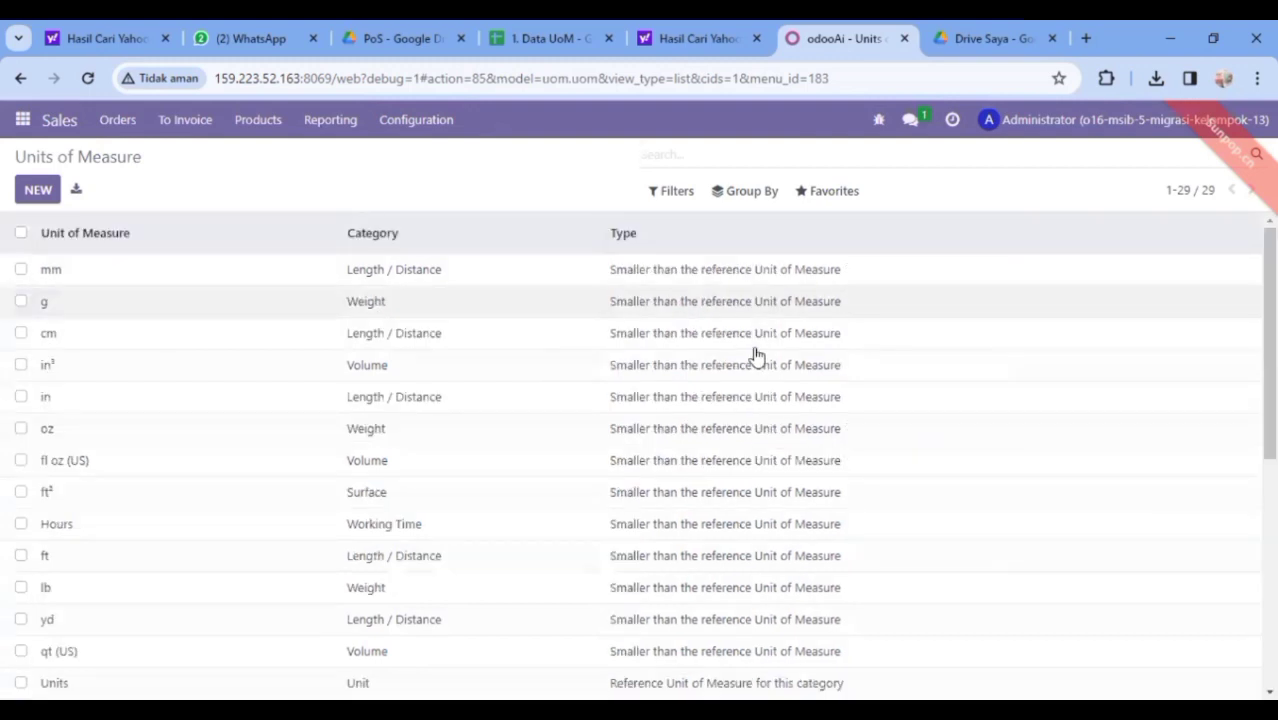
scroll(640, 455, down, 5)
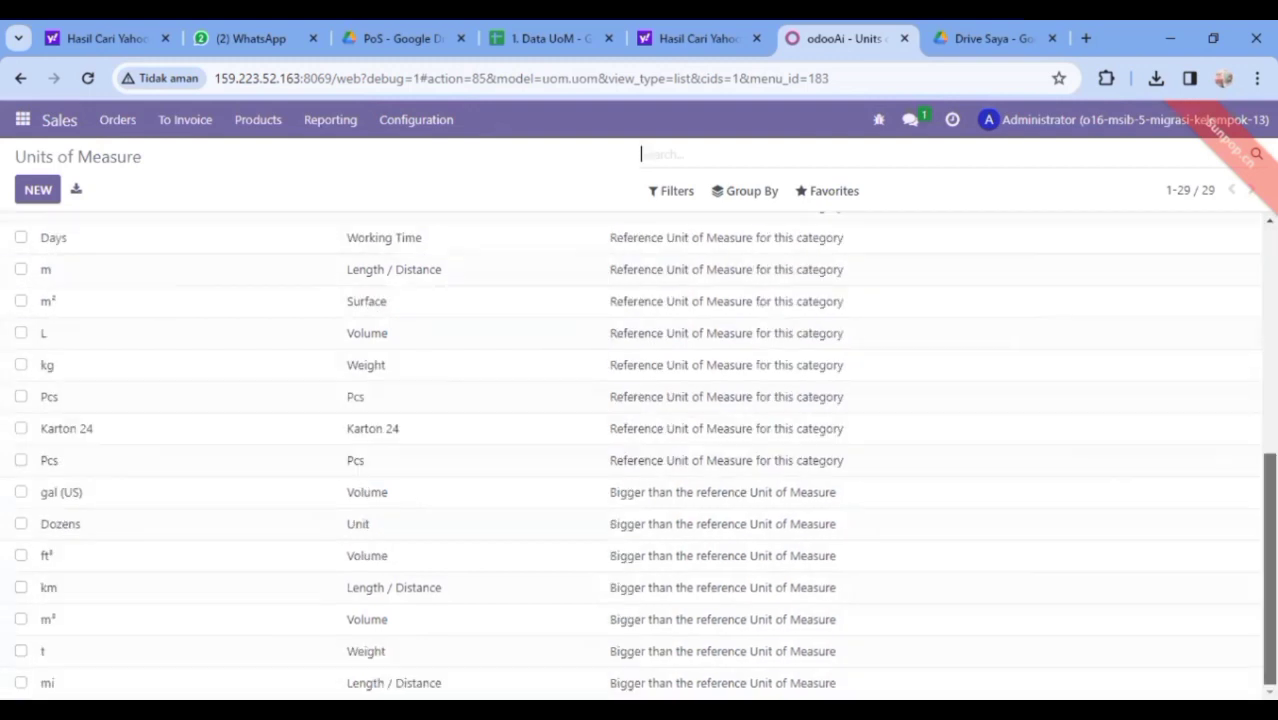
scroll(640, 455, up, 5)
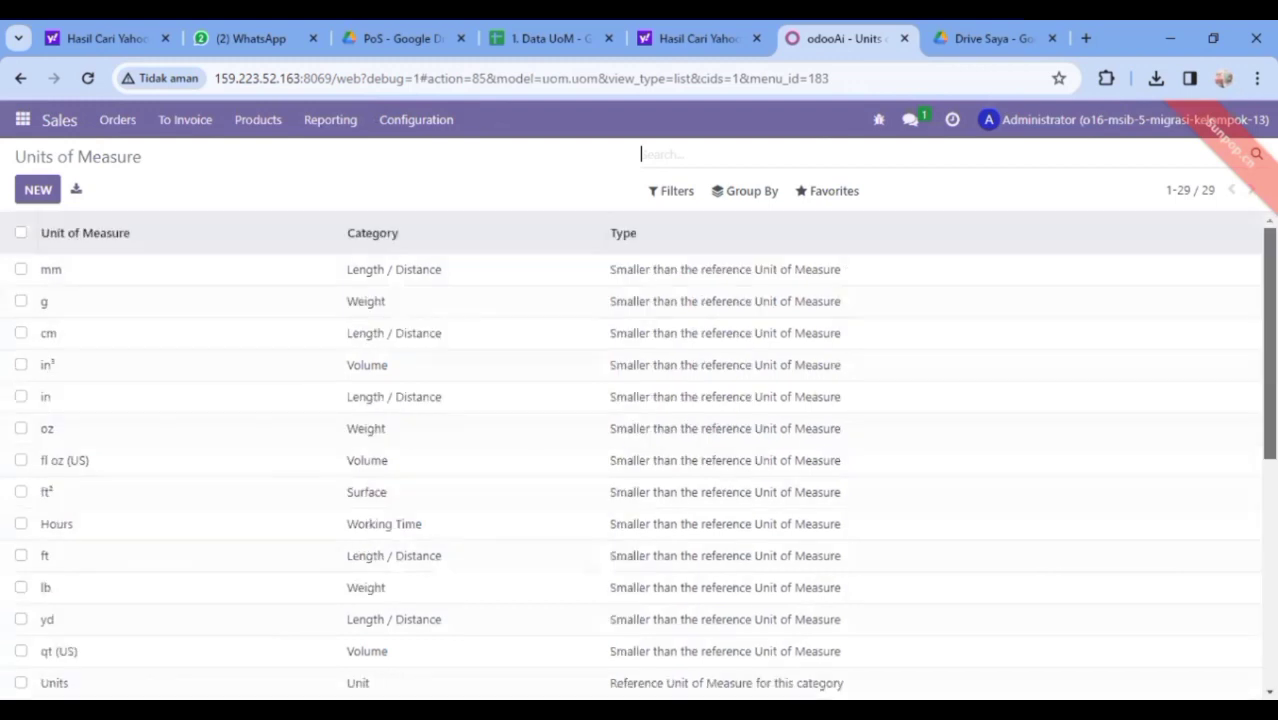
click(829, 198)
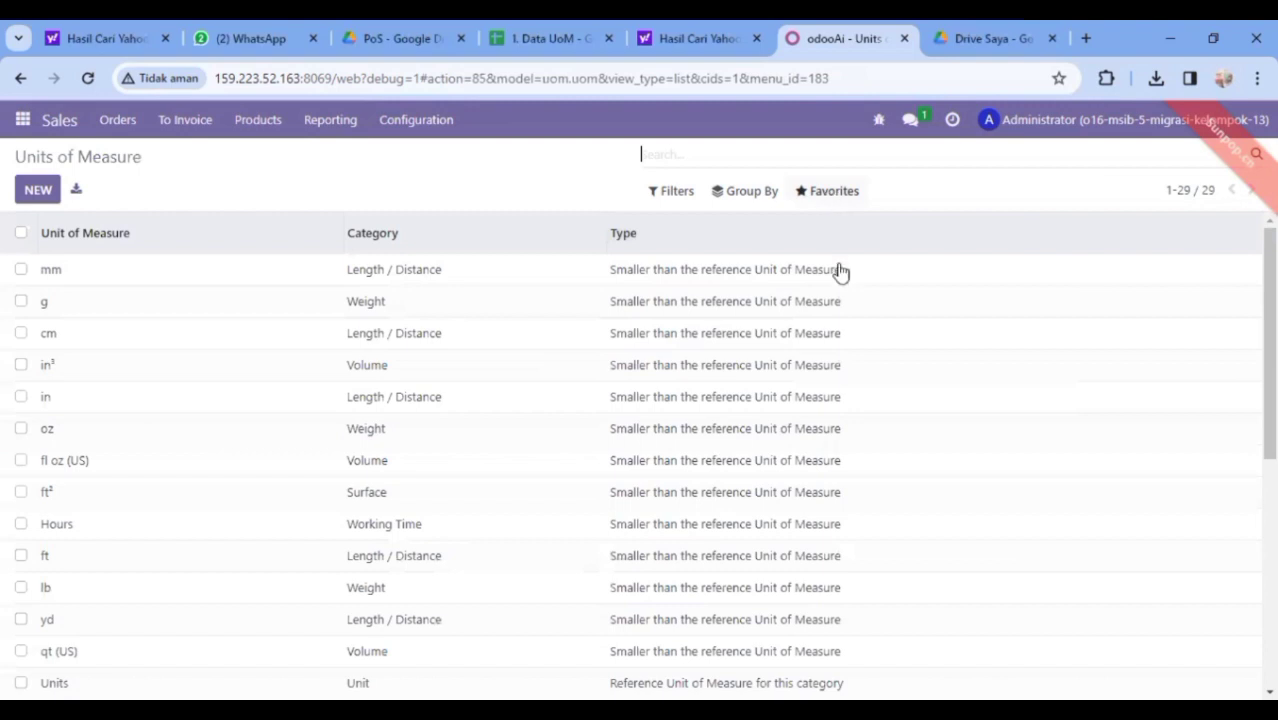
click(843, 262)
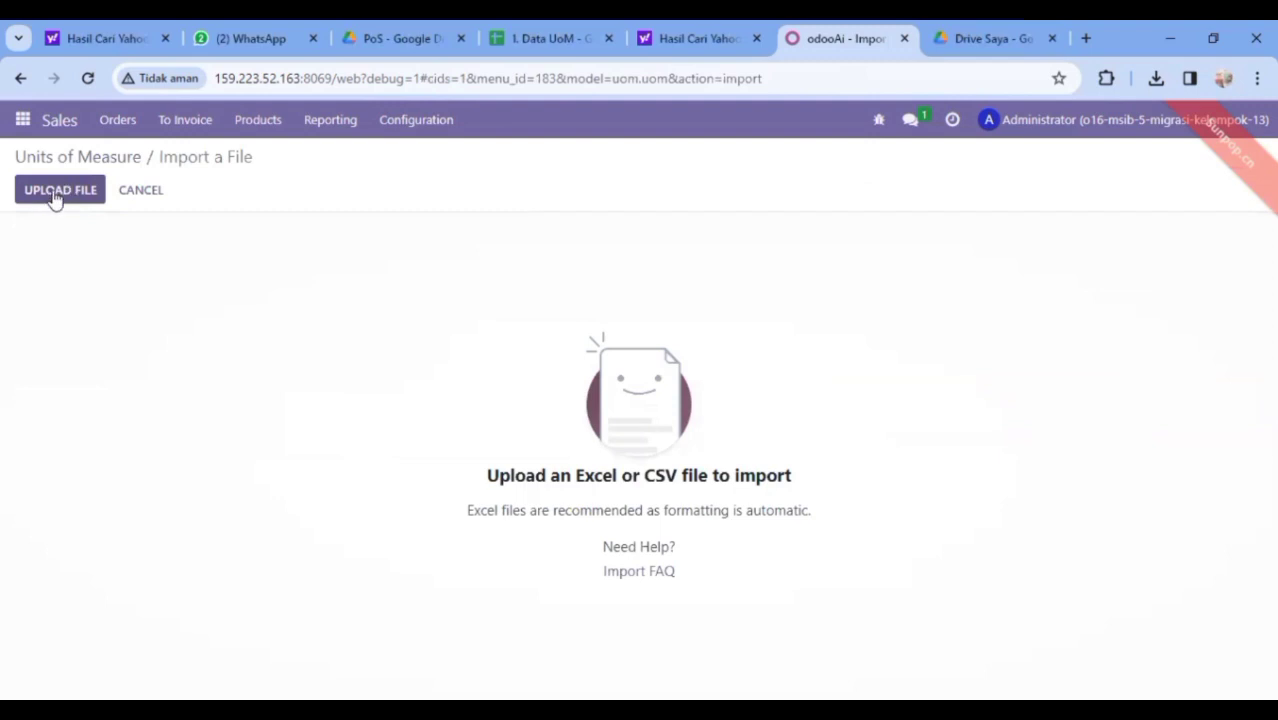
Upload '1. Data UoM', test the mapping, and import the three units including Karton 36
click(57, 192)
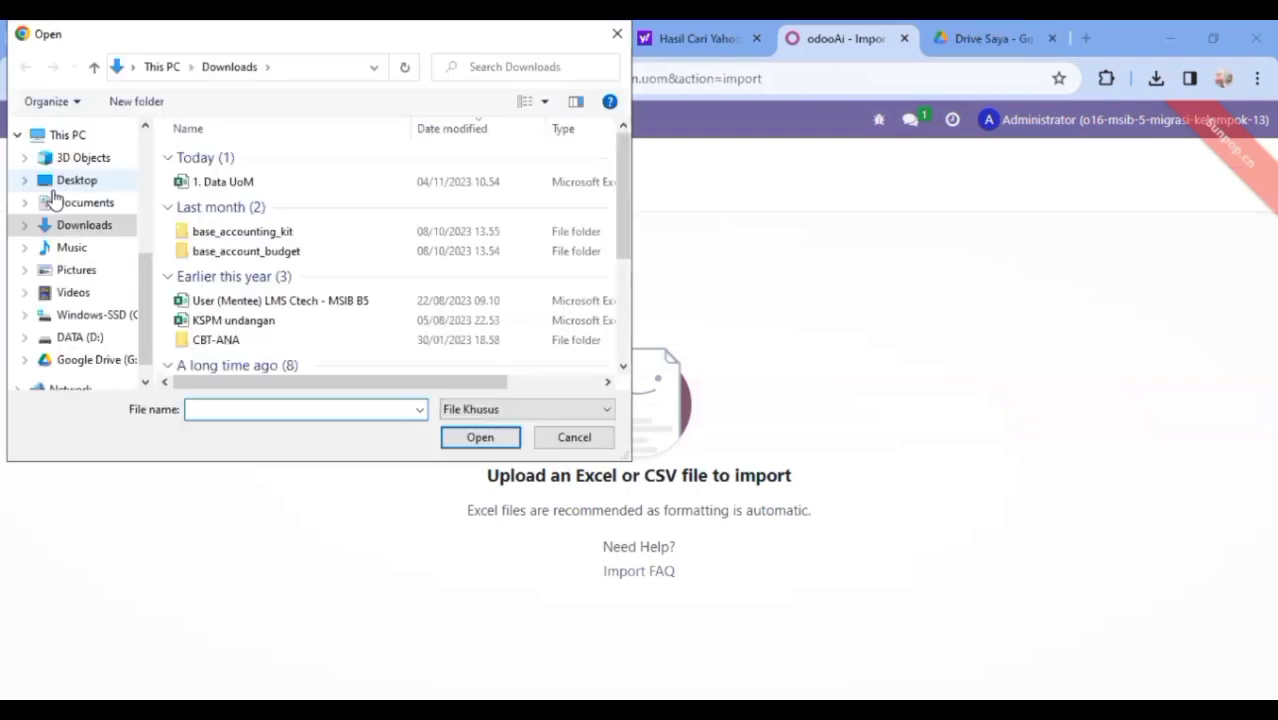
click(252, 188)
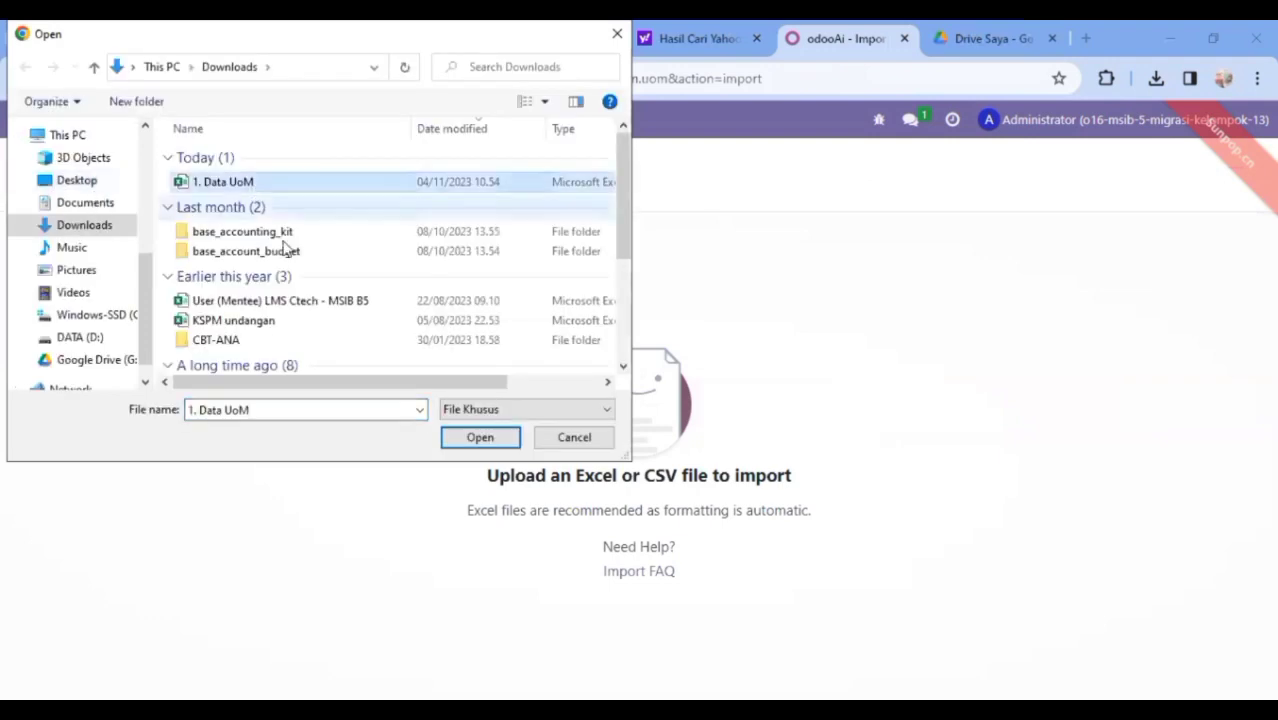
click(470, 443)
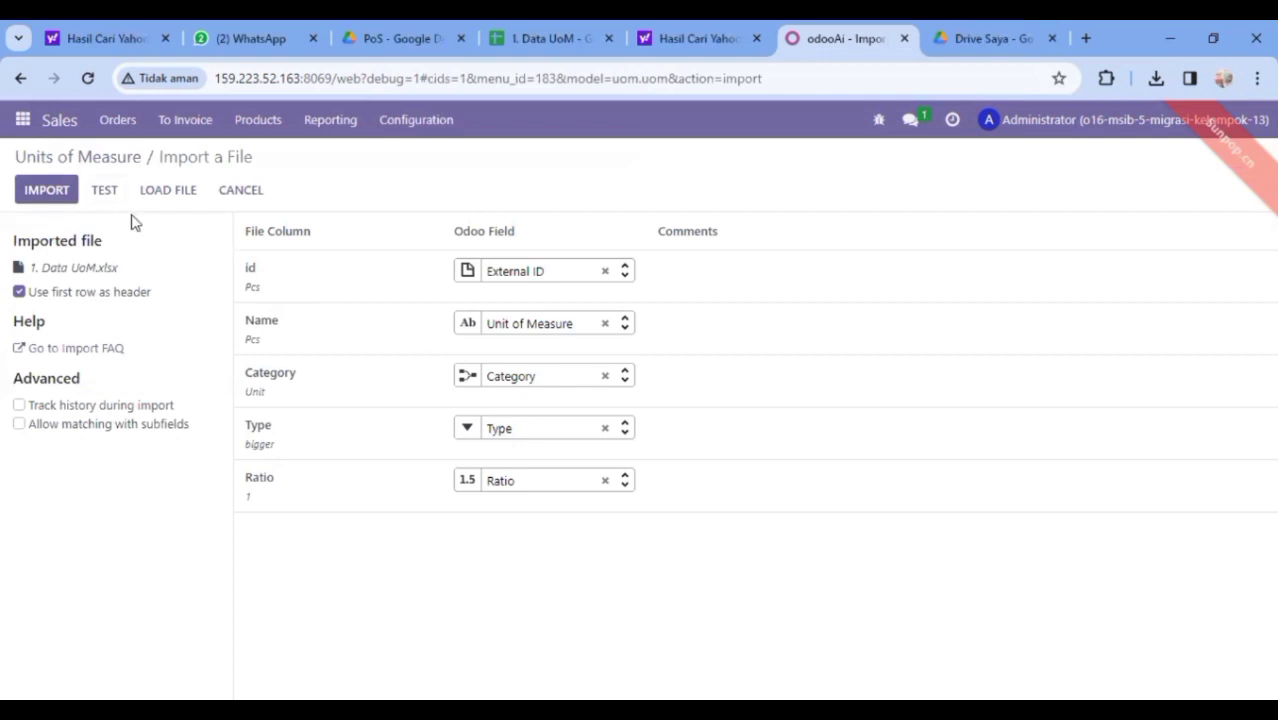
click(100, 196)
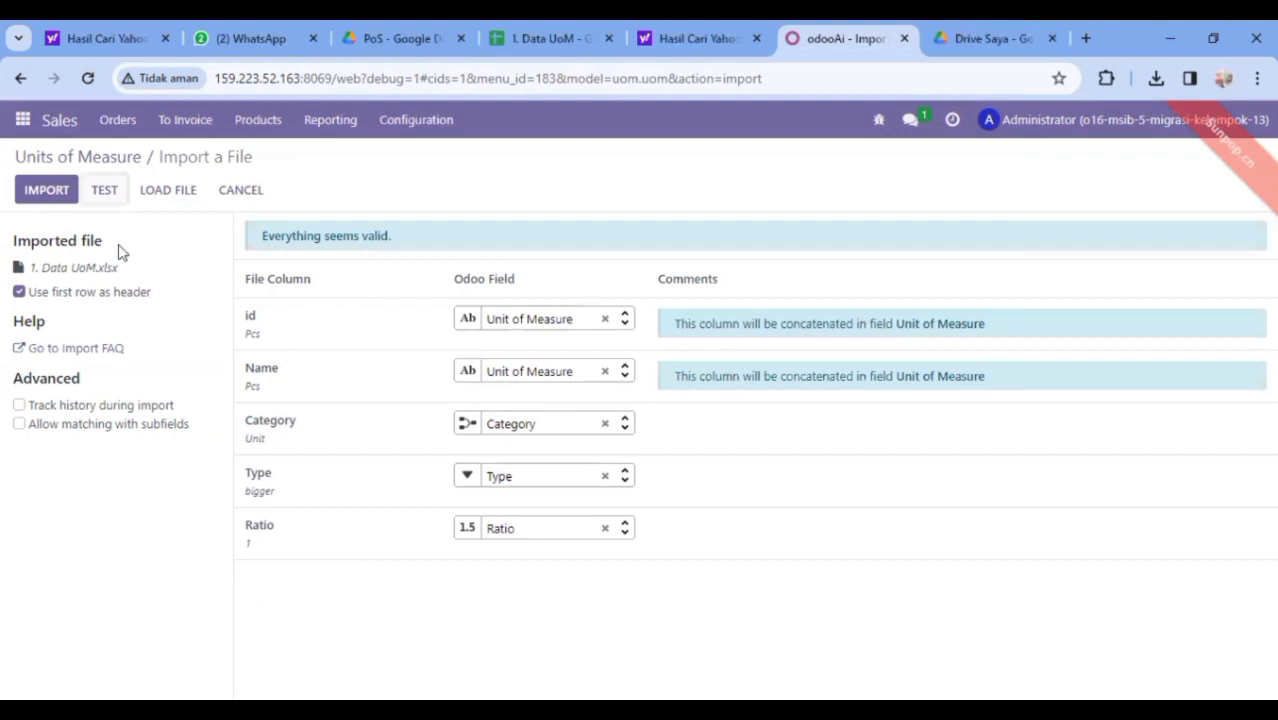
click(42, 192)
click(42, 192)
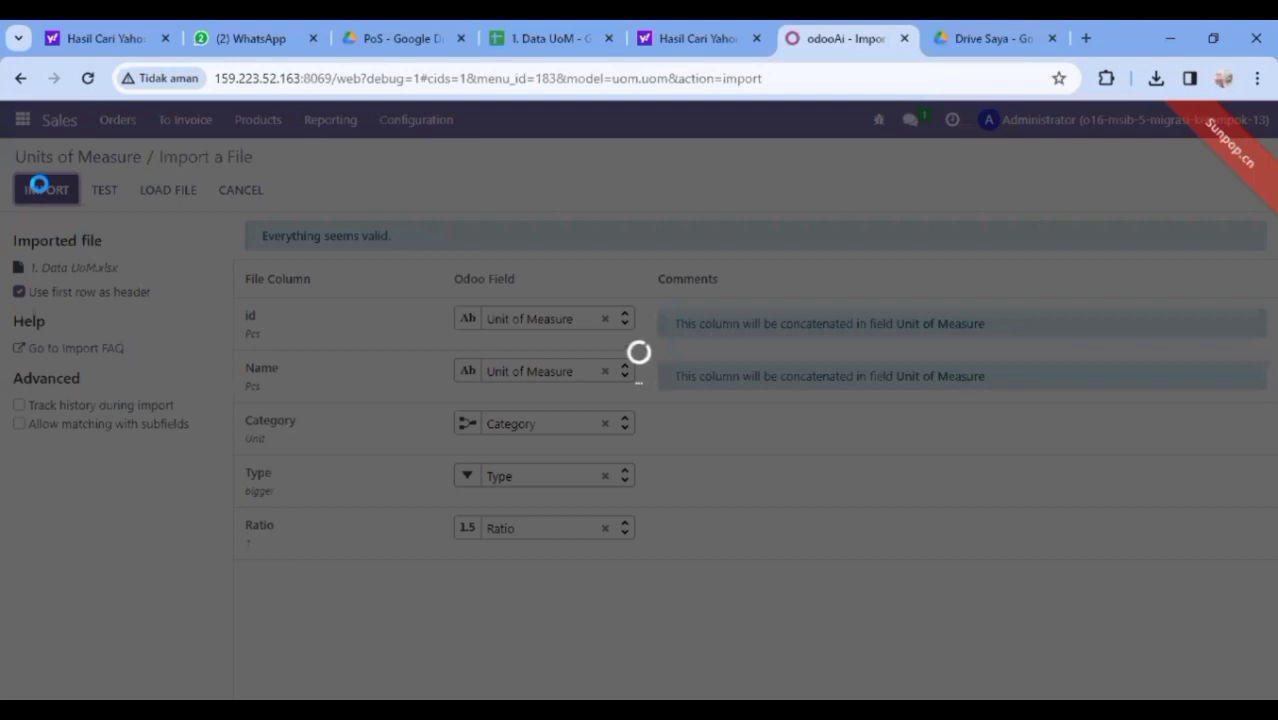
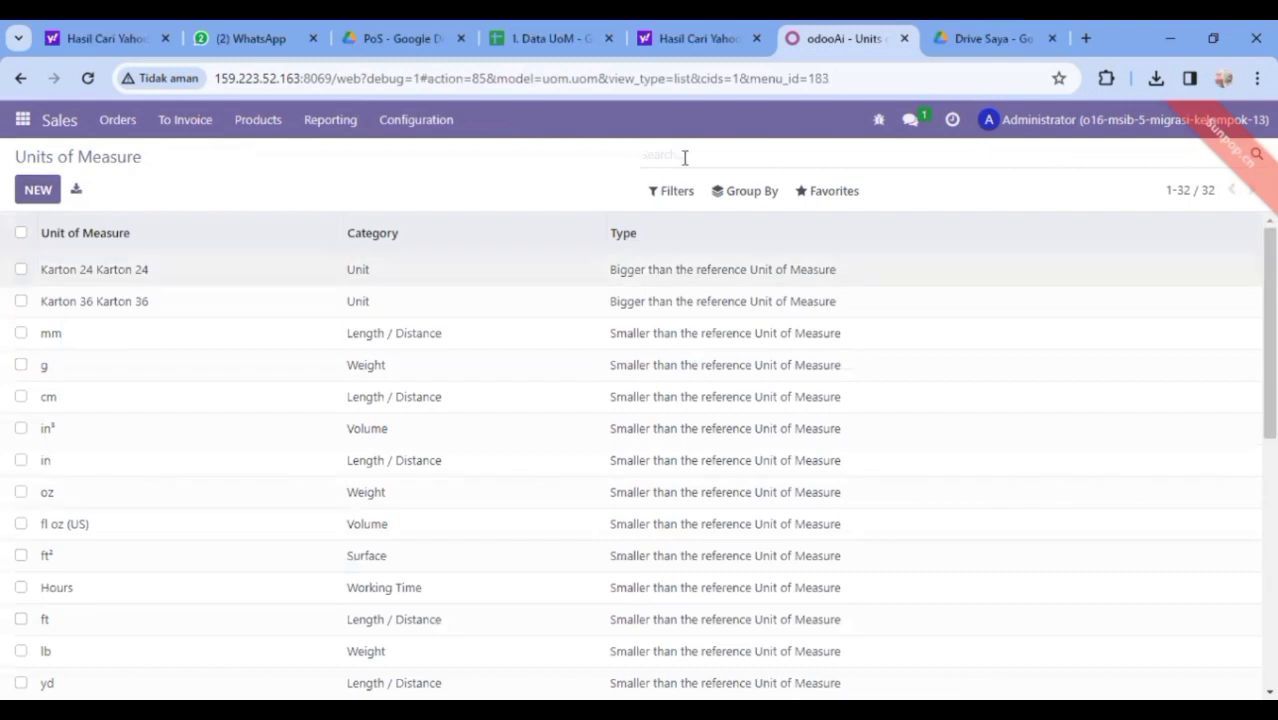
Filter the Units of Measure list down to Pcs
text(Pcs)
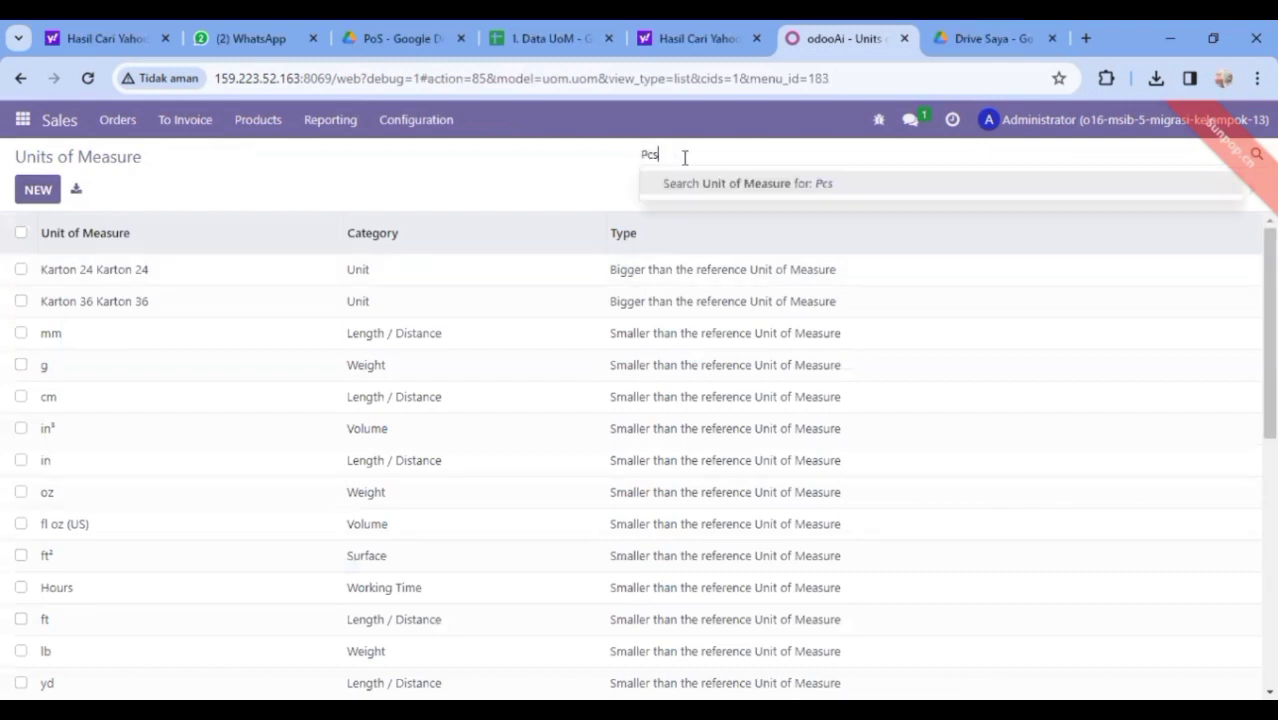
key(Return)
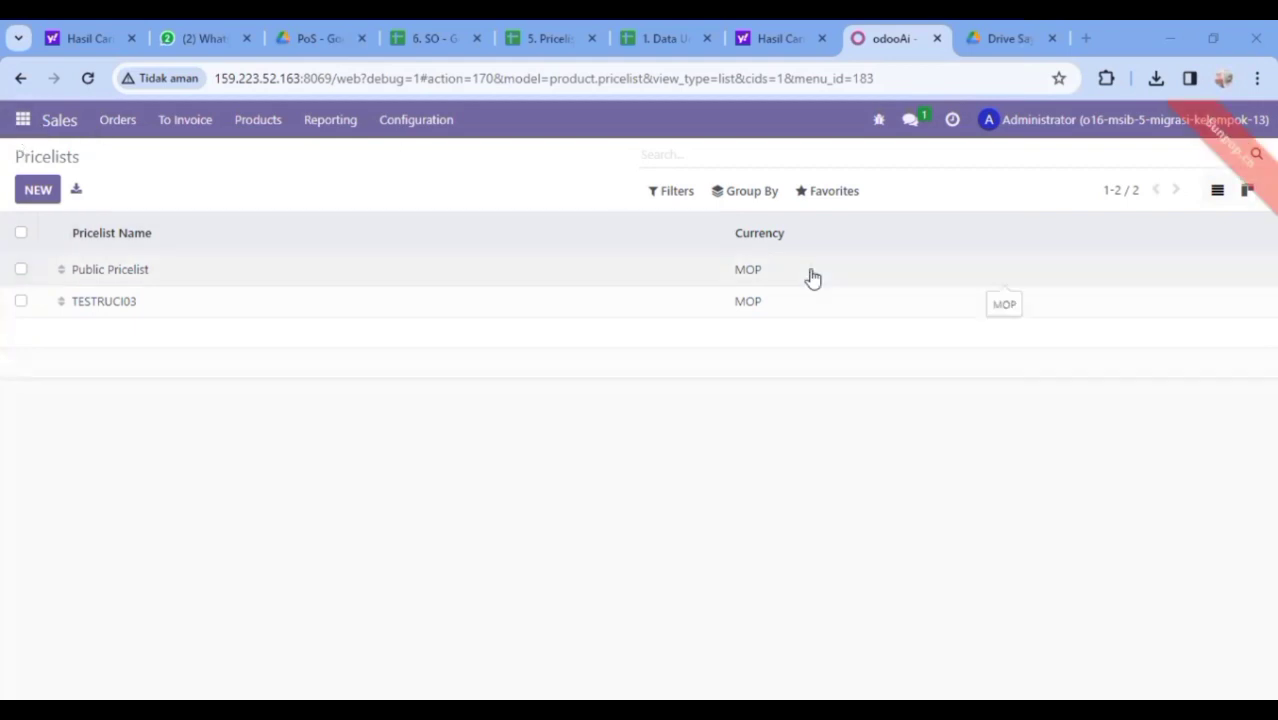
Upload the '5. Pricelist (Setelah Inventory)' spreadsheet into the pricelist importer
click(829, 200)
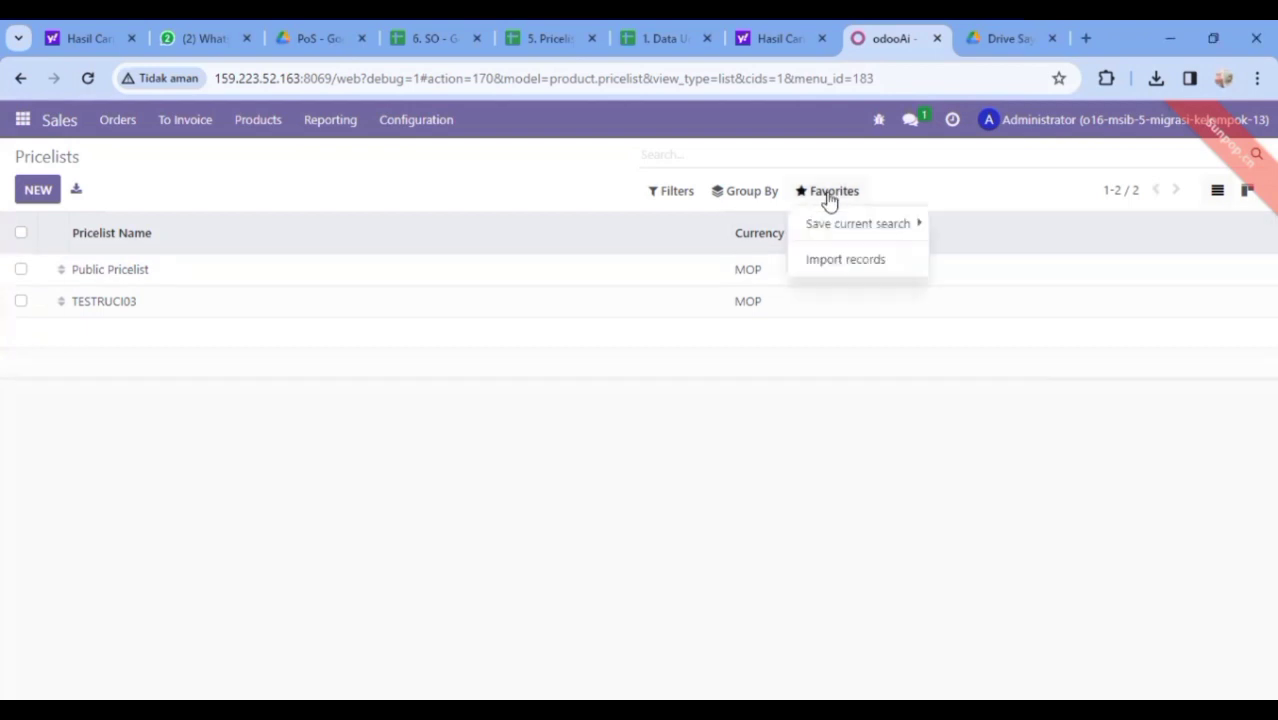
click(835, 262)
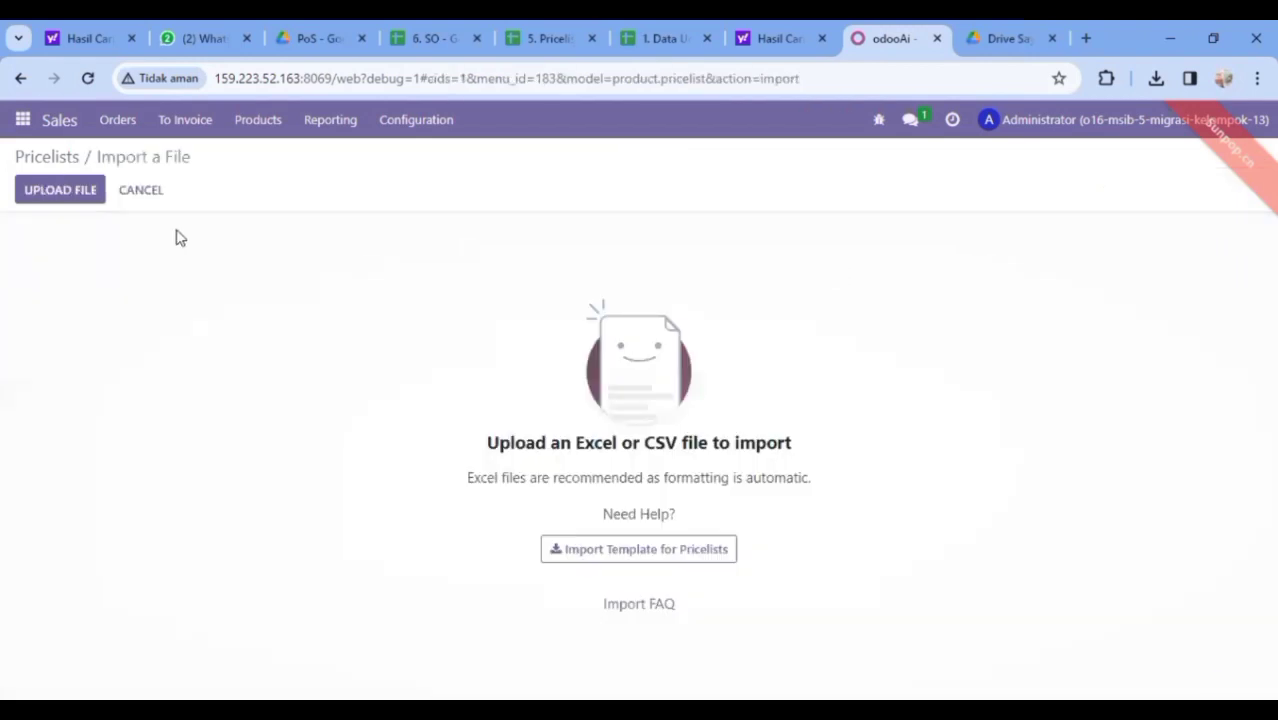
click(61, 194)
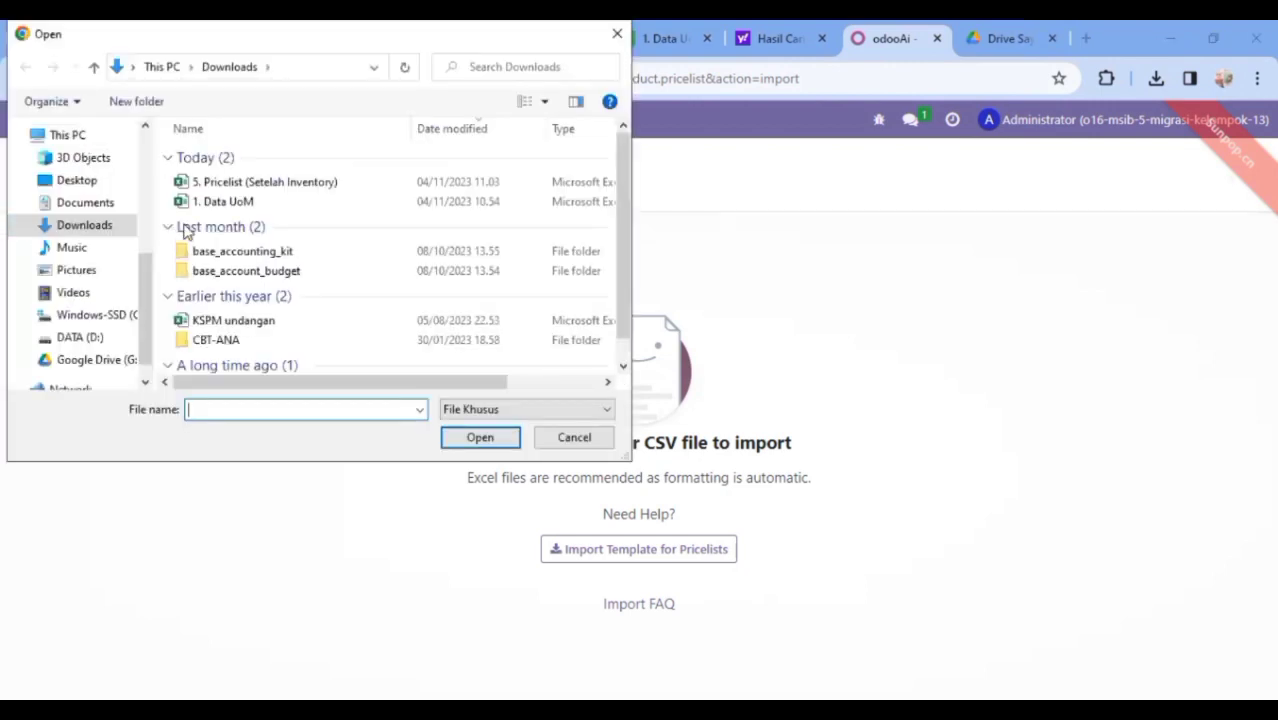
click(252, 184)
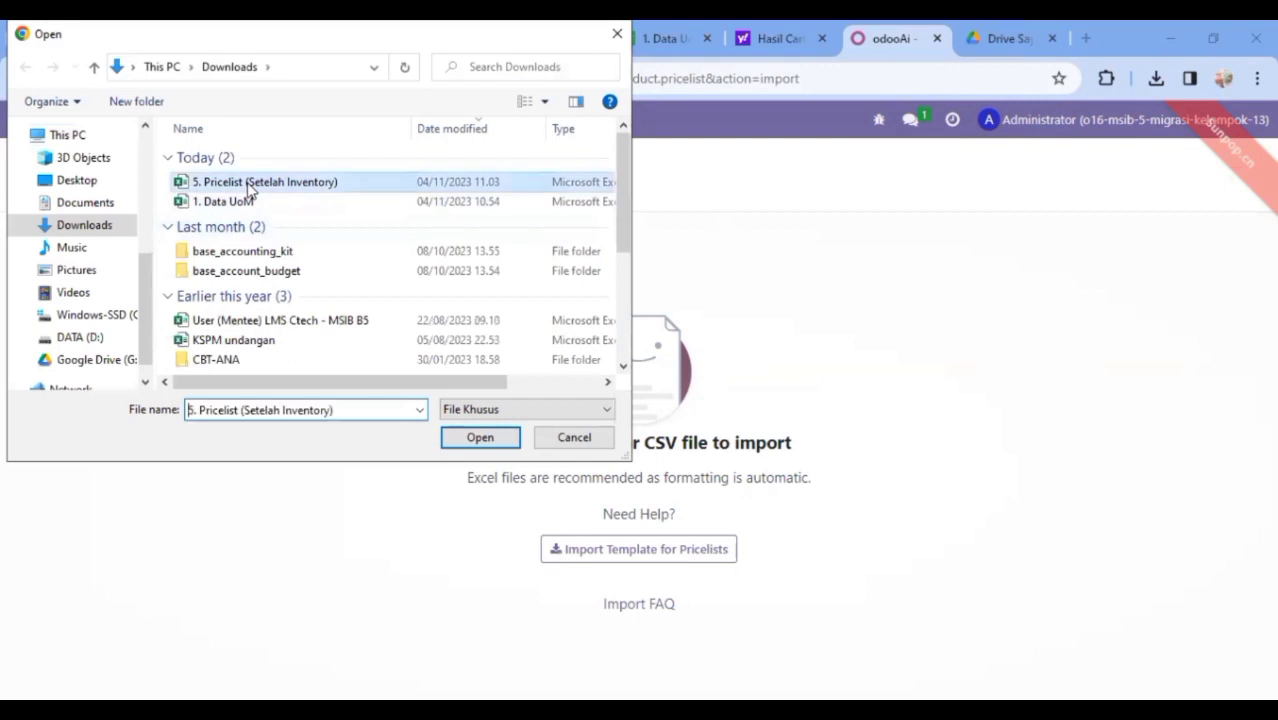
click(480, 440)
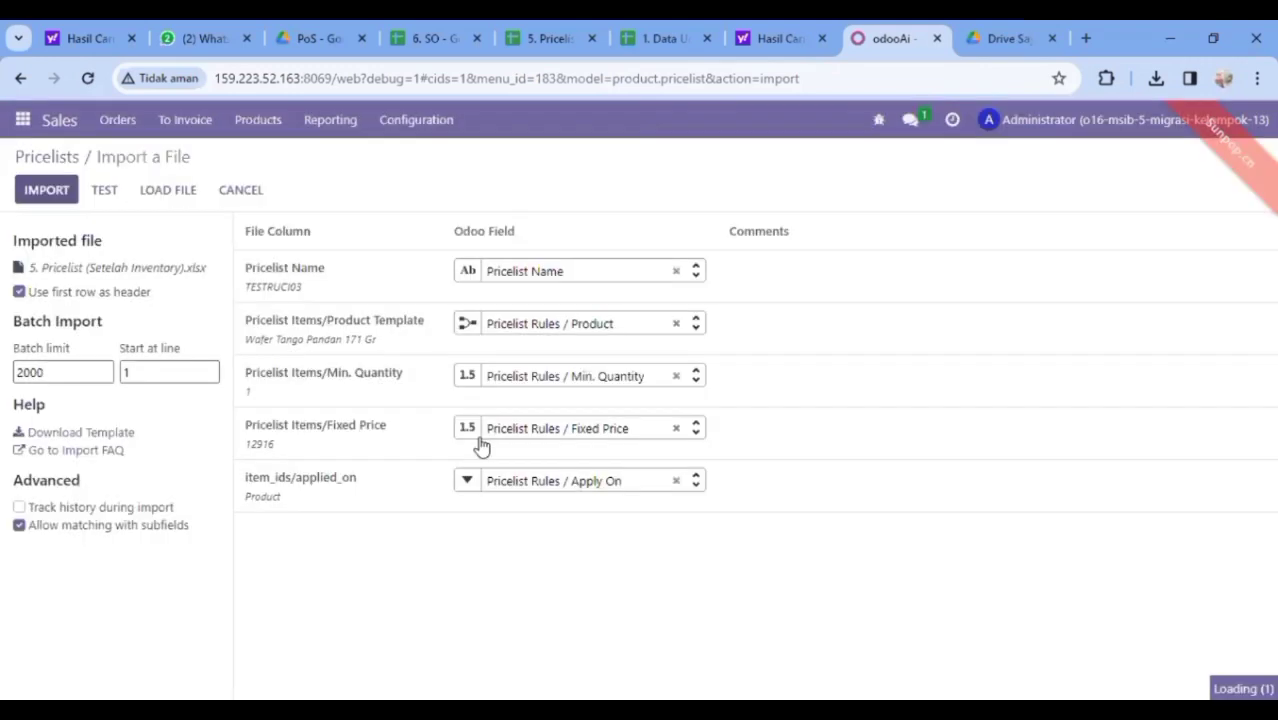
Test and import the pricelist, then open the new TESTRUCI03 pricelist with its 195 rules
click(97, 188)
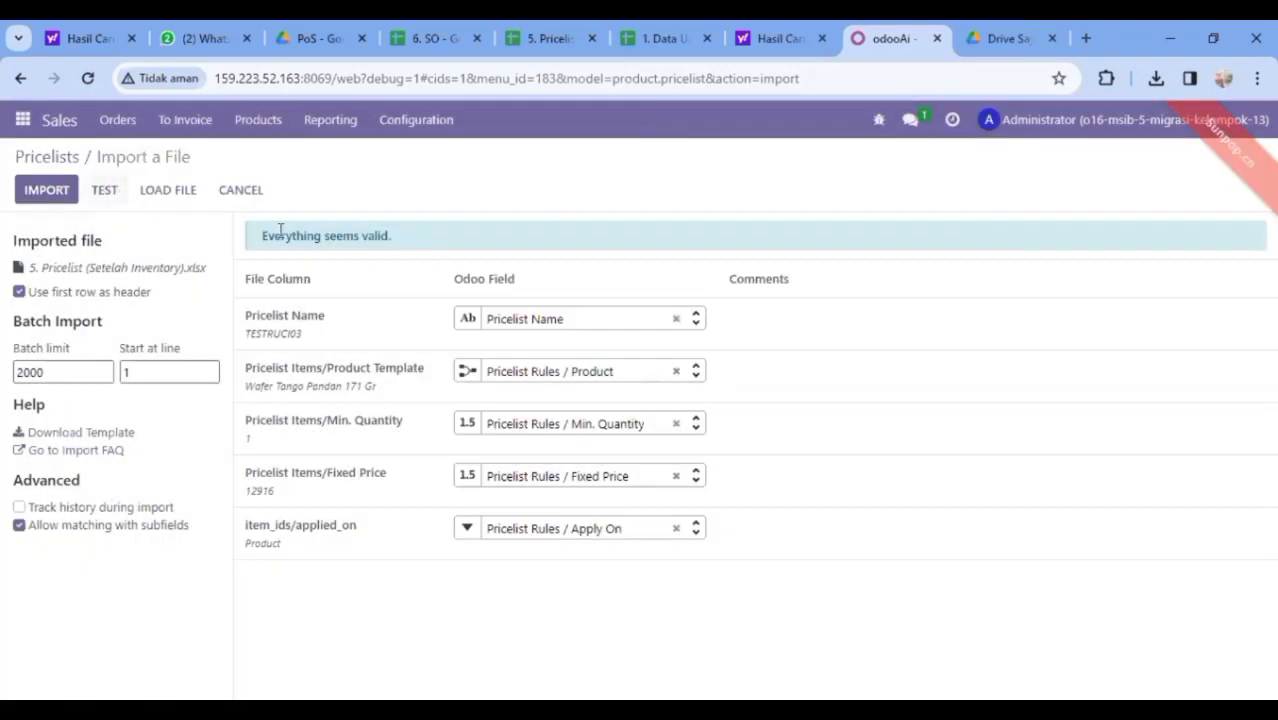
click(38, 188)
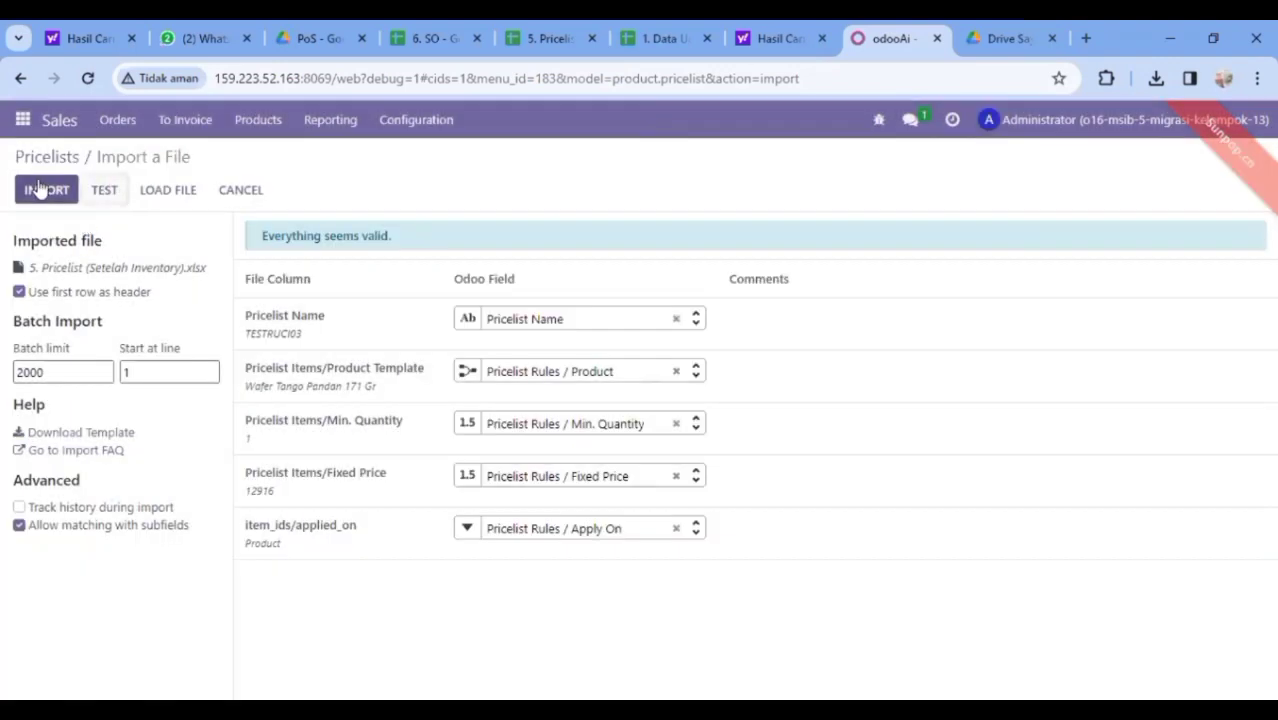
click(40, 189)
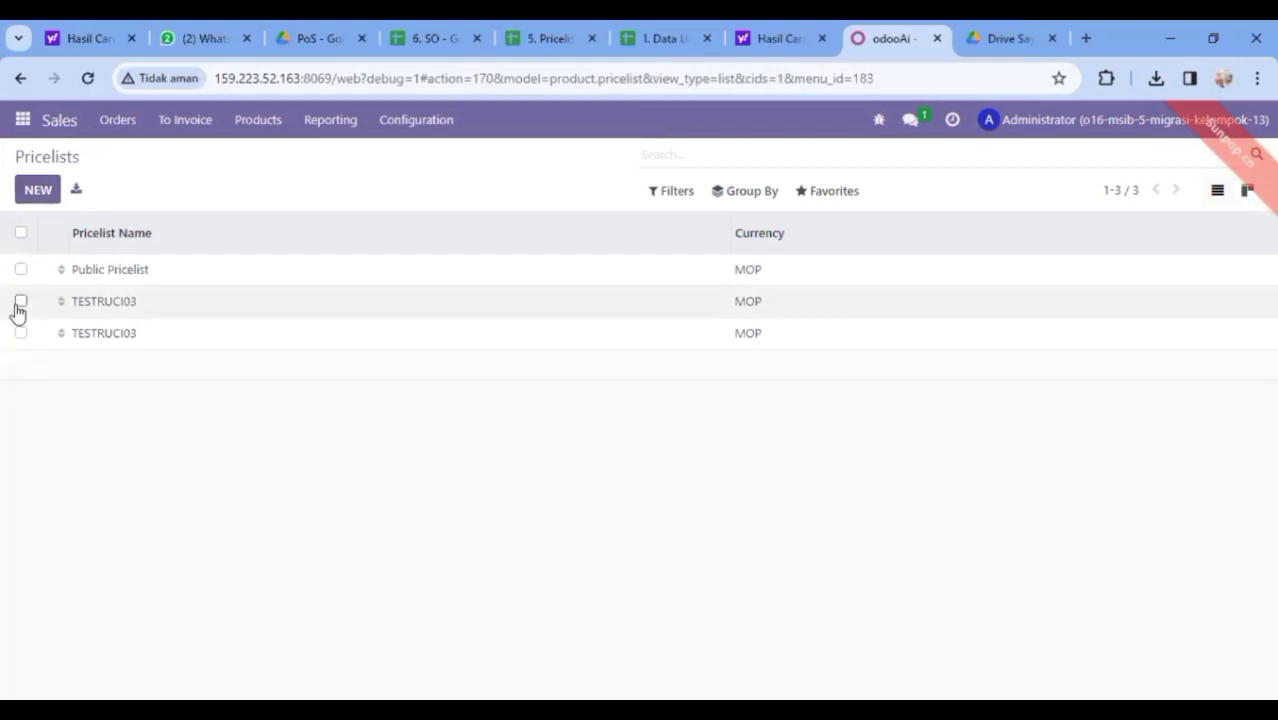
click(169, 345)
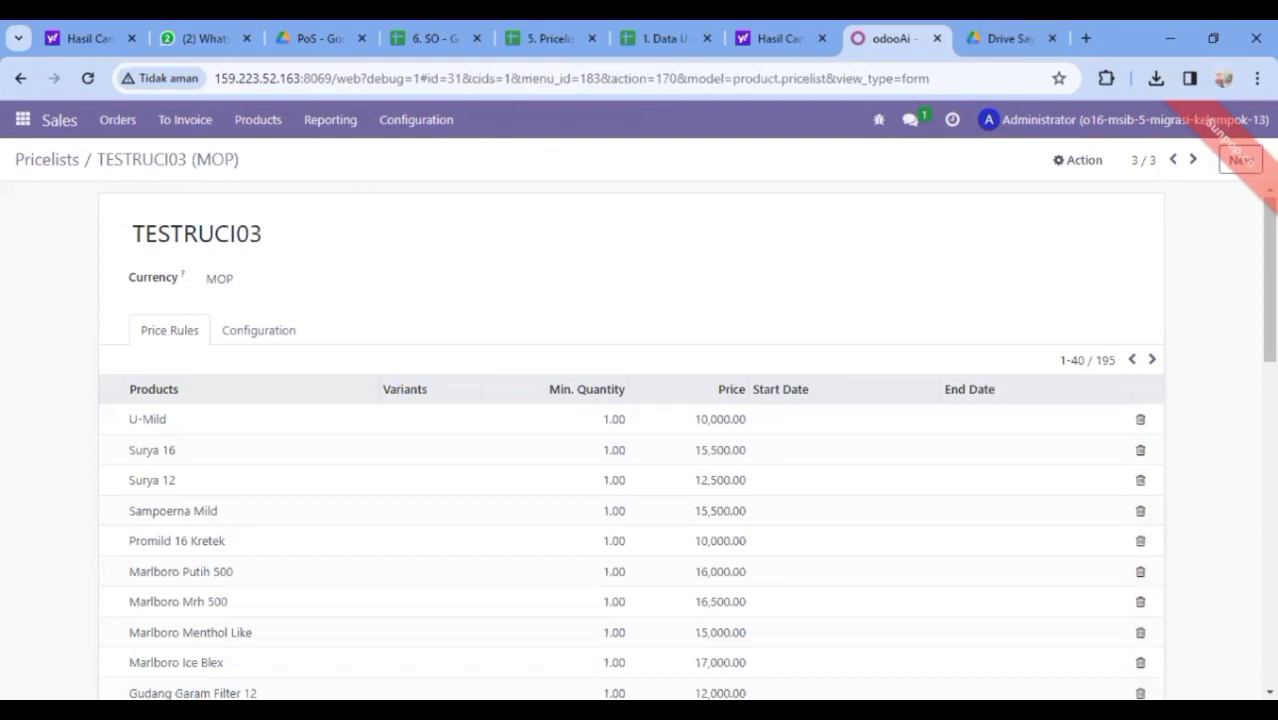
scroll(1232, 562, down, 15)
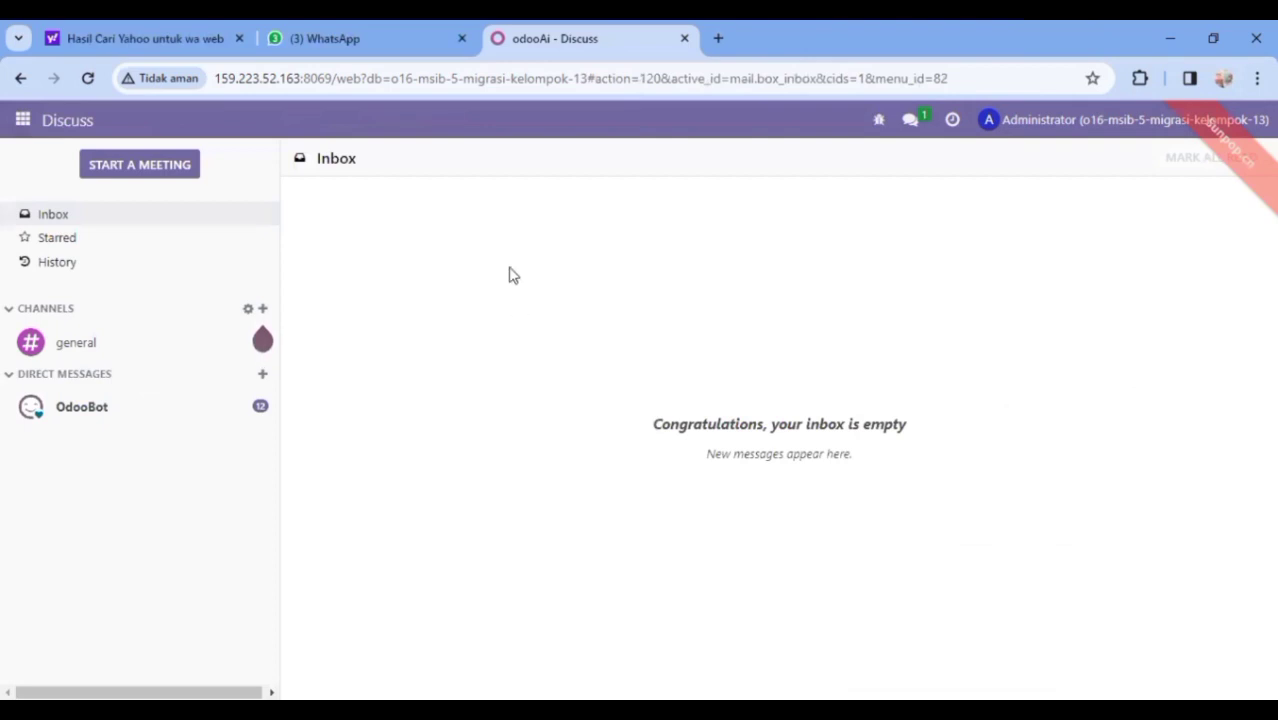
In the Sales app, go to Orders > Orders and start a new sales order
click(12, 121)
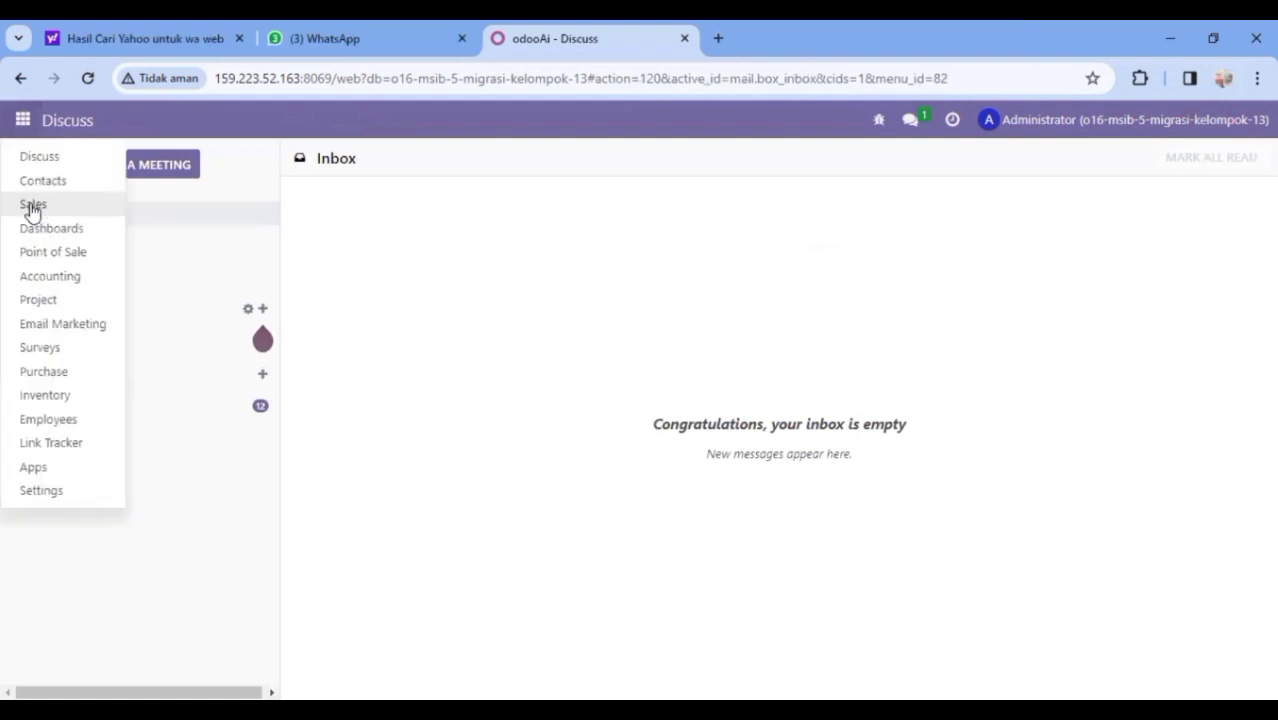
click(32, 205)
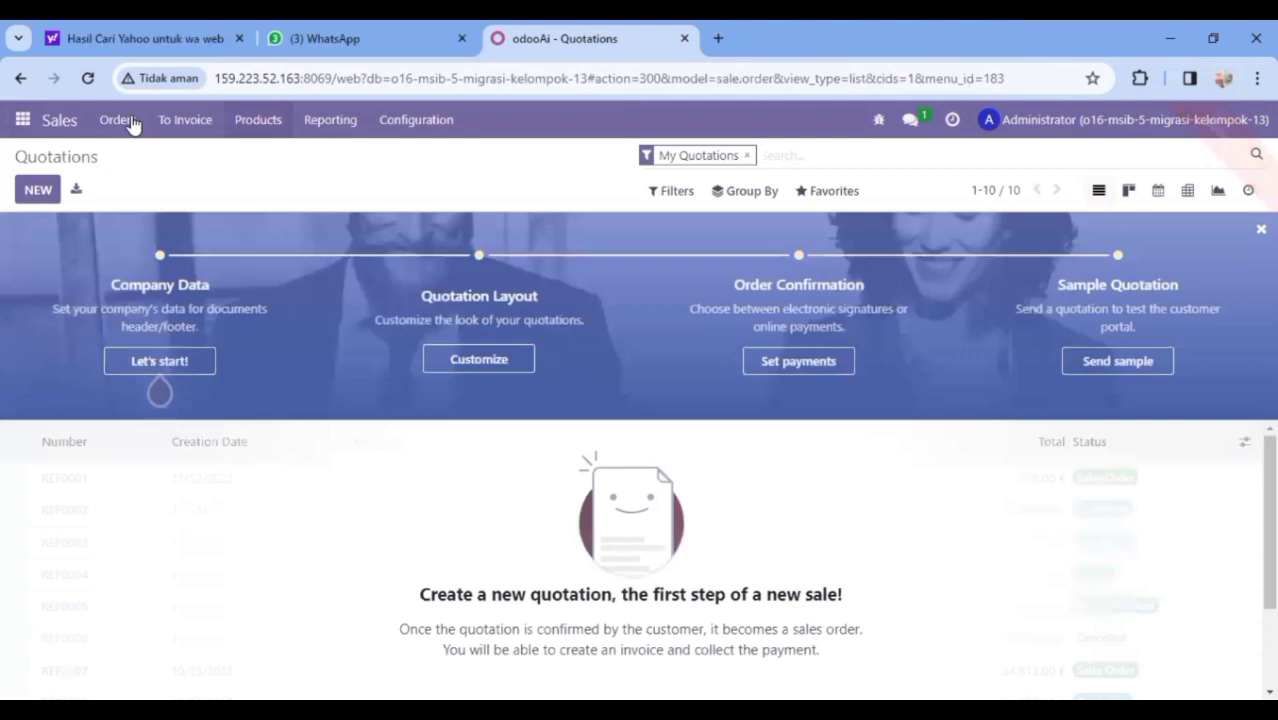
click(125, 120)
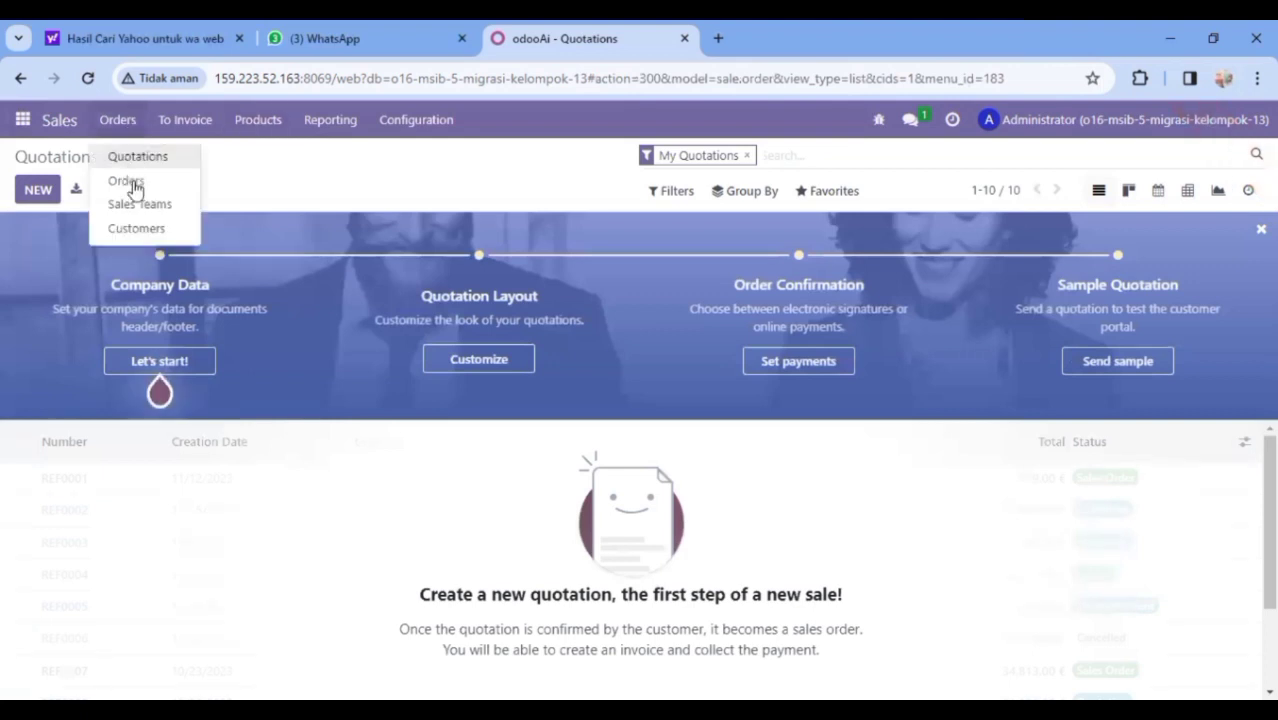
click(127, 181)
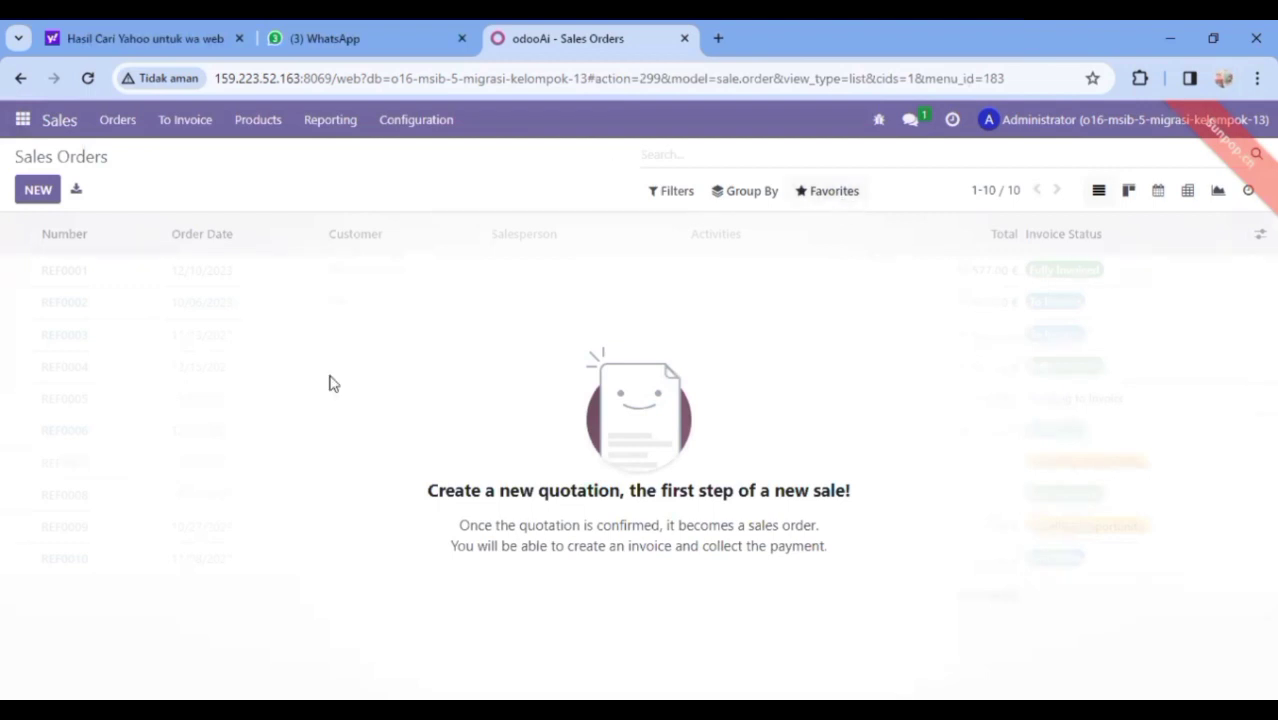
click(34, 192)
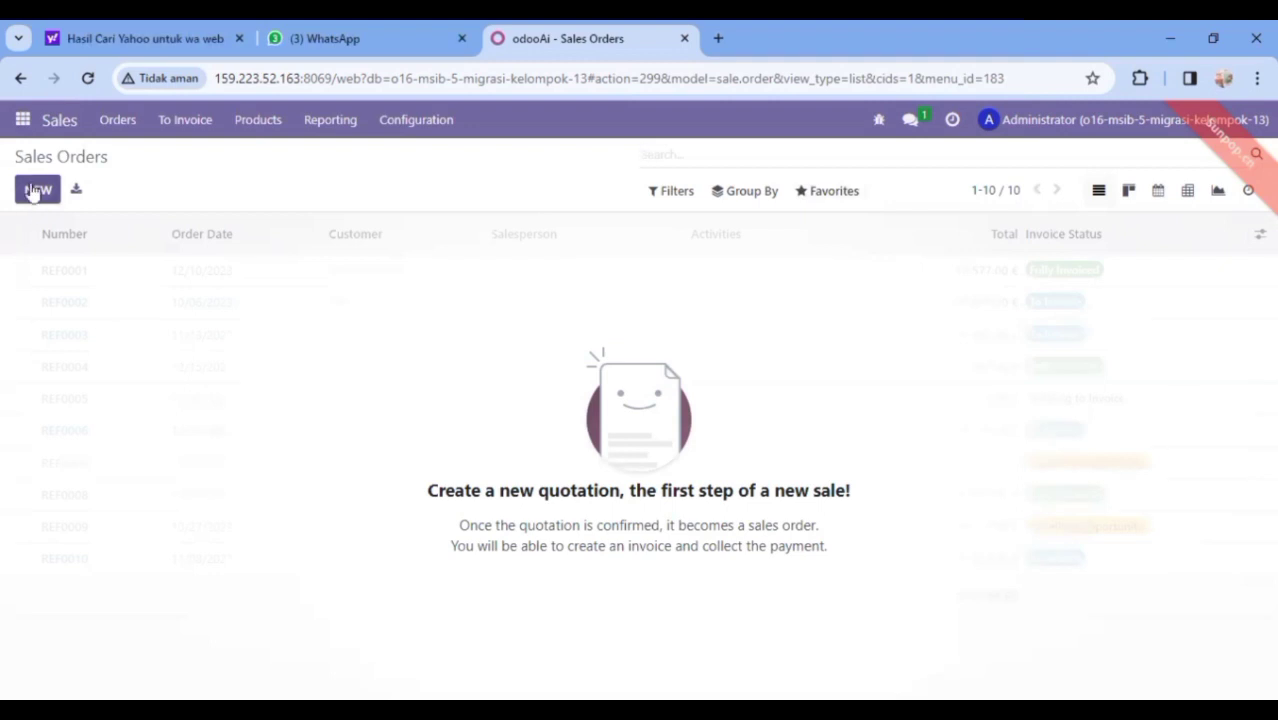
click(32, 190)
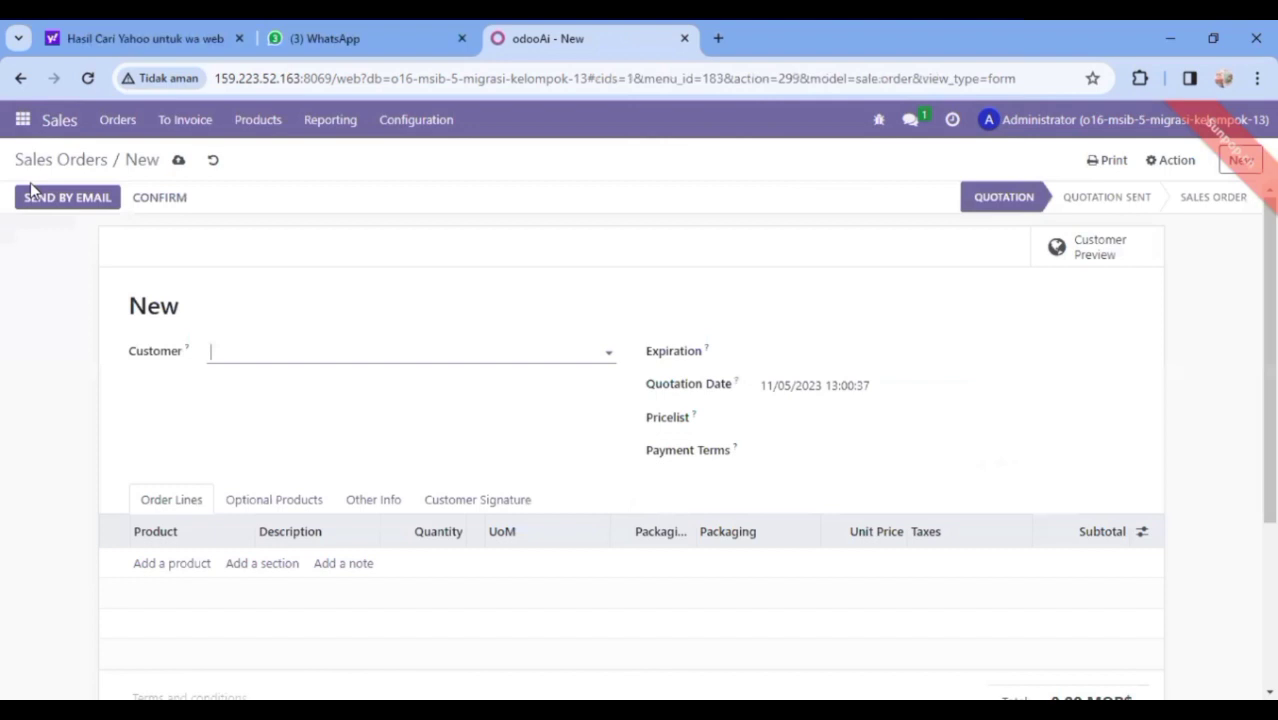
Create the company Sinar Harapan as a customer and set it on the quotation
click(222, 352)
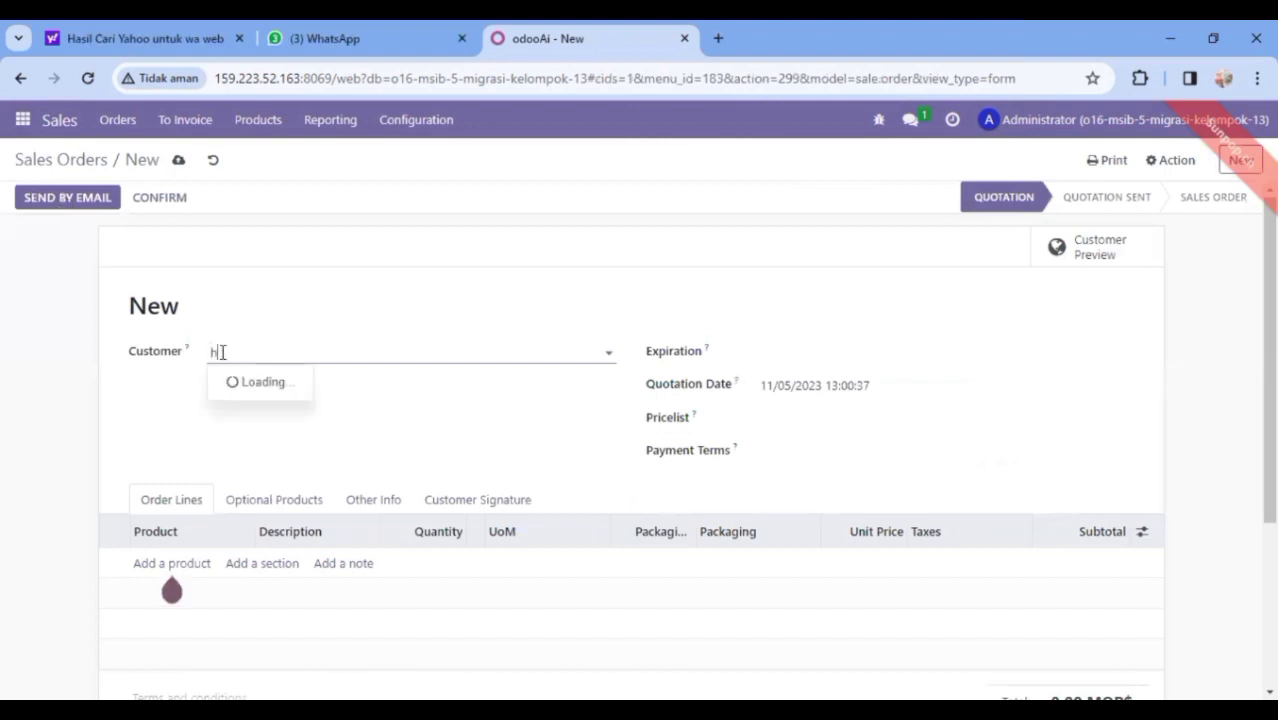
text(H)
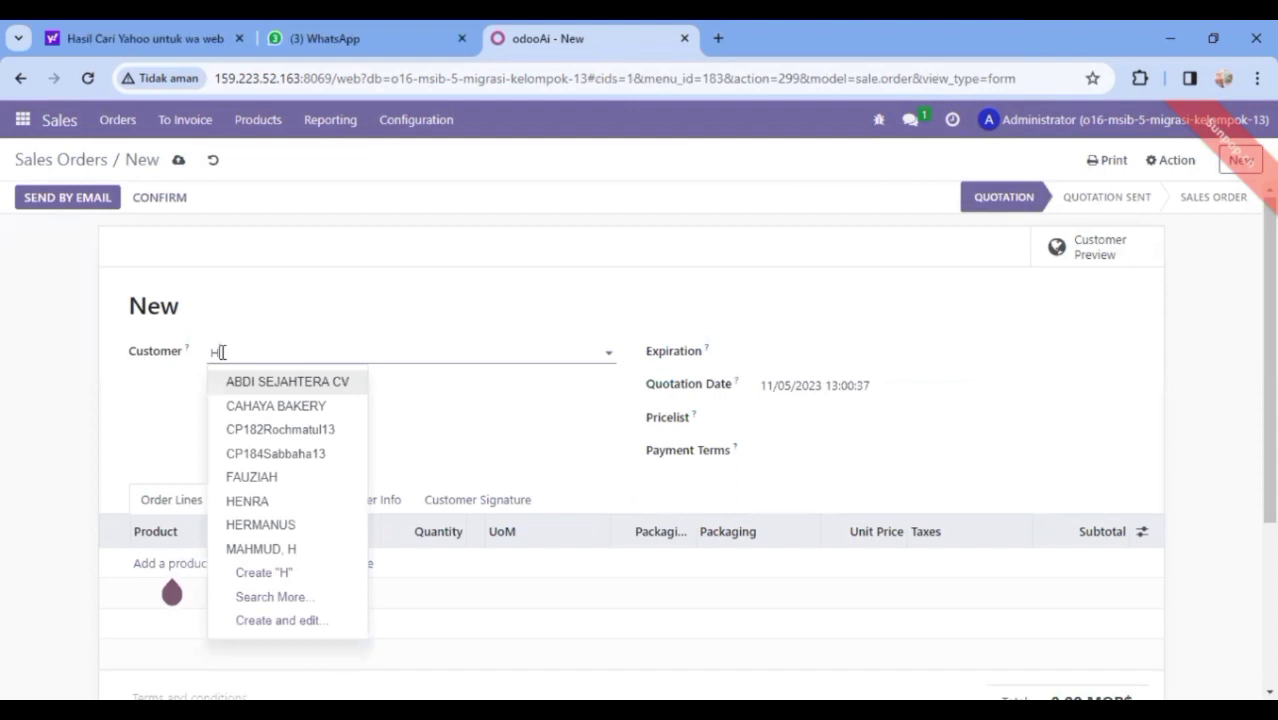
text(arapan)
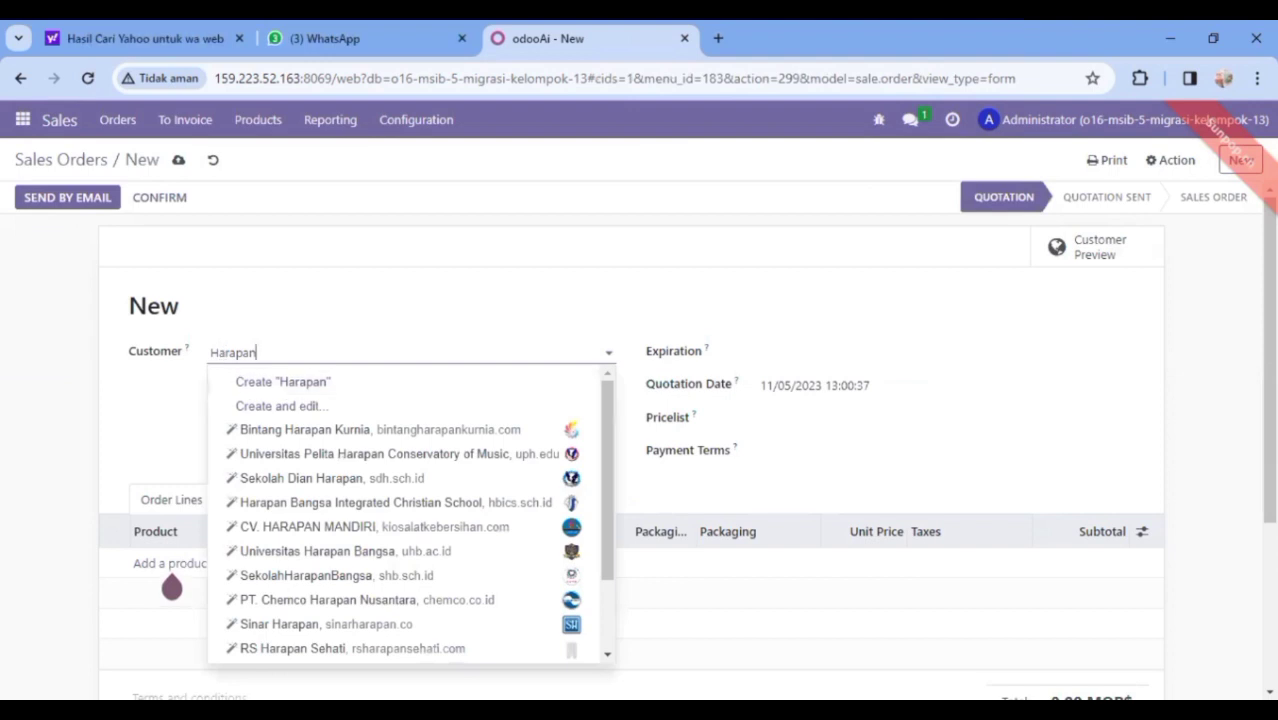
key(alt+Tab)
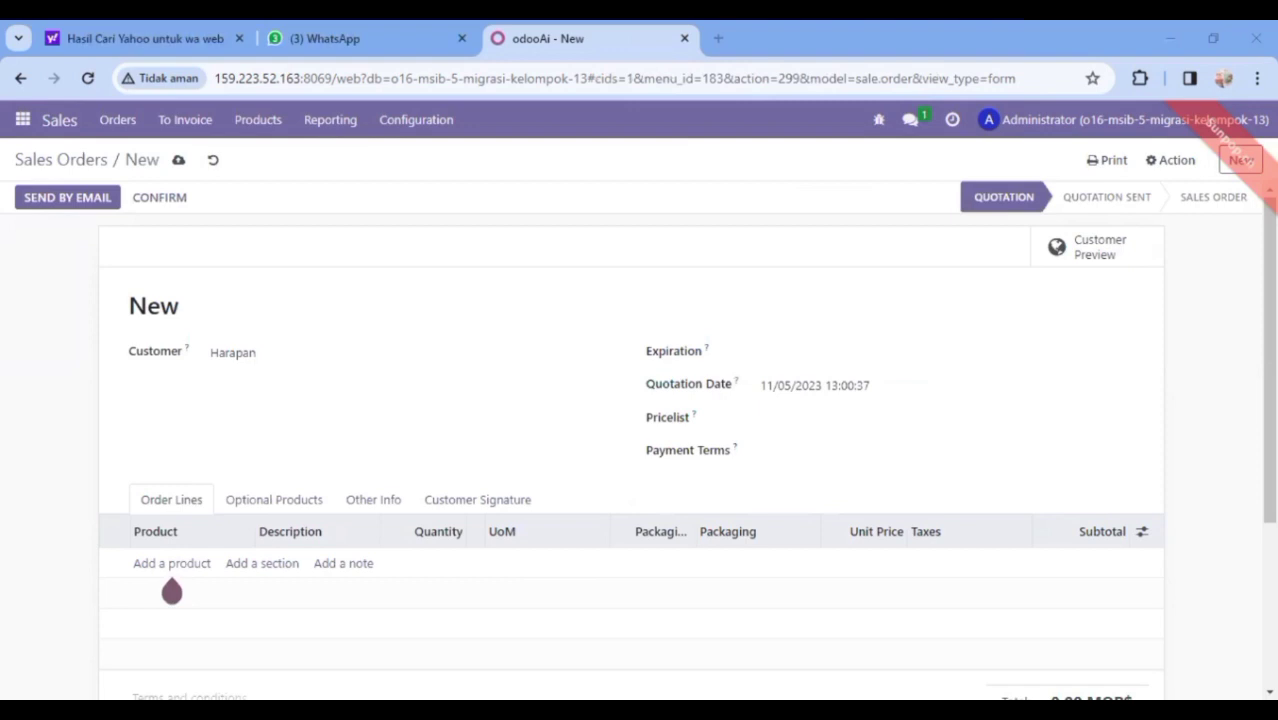
click(307, 358)
text(Si)
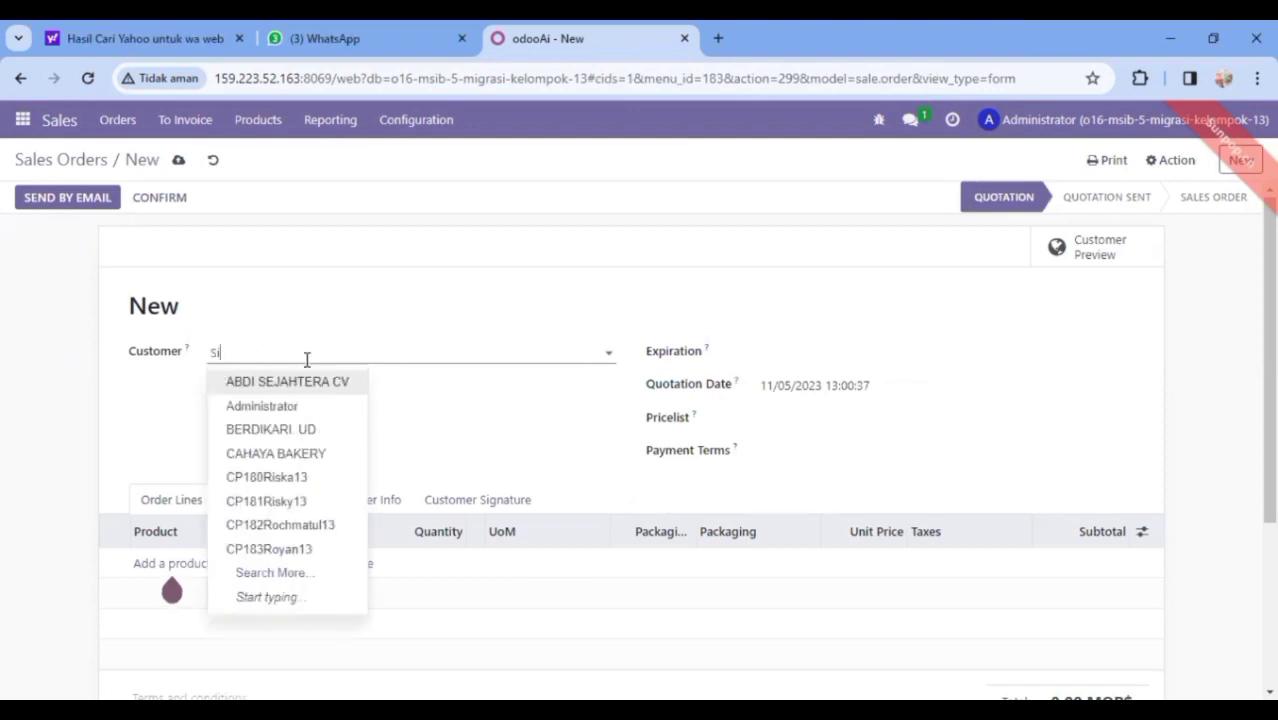
text(nar)
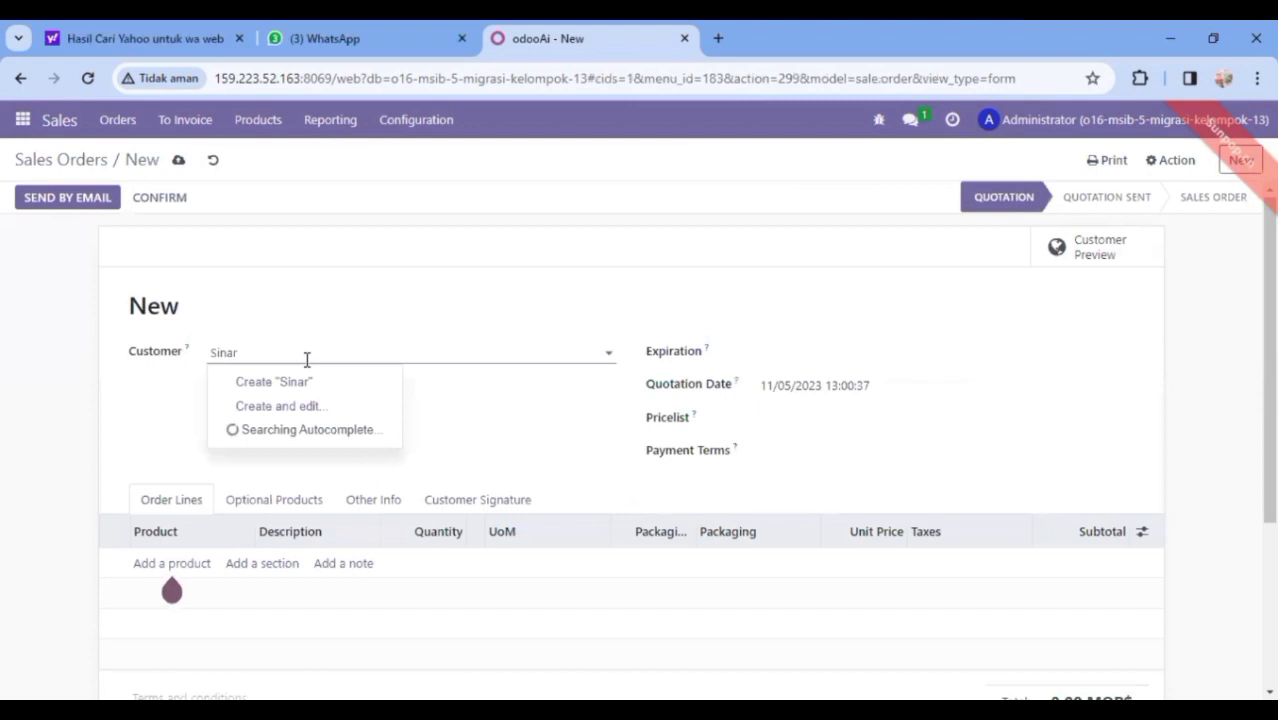
text( Harapan)
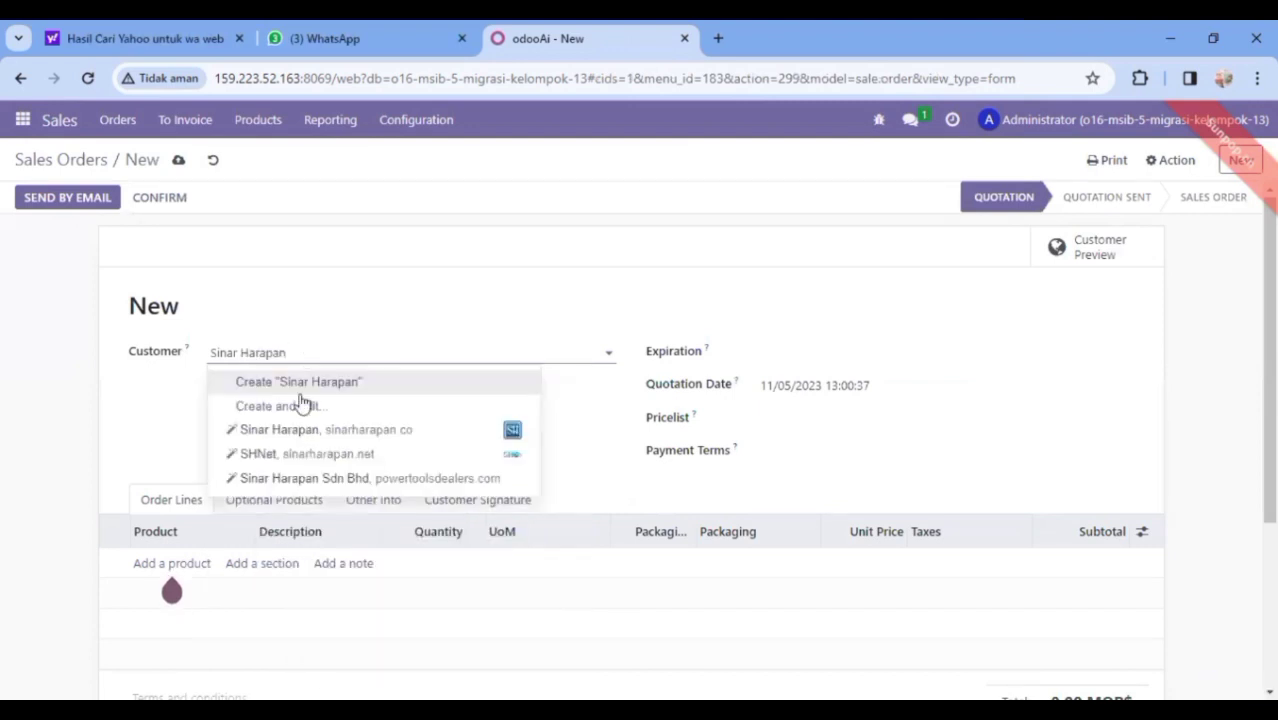
click(300, 437)
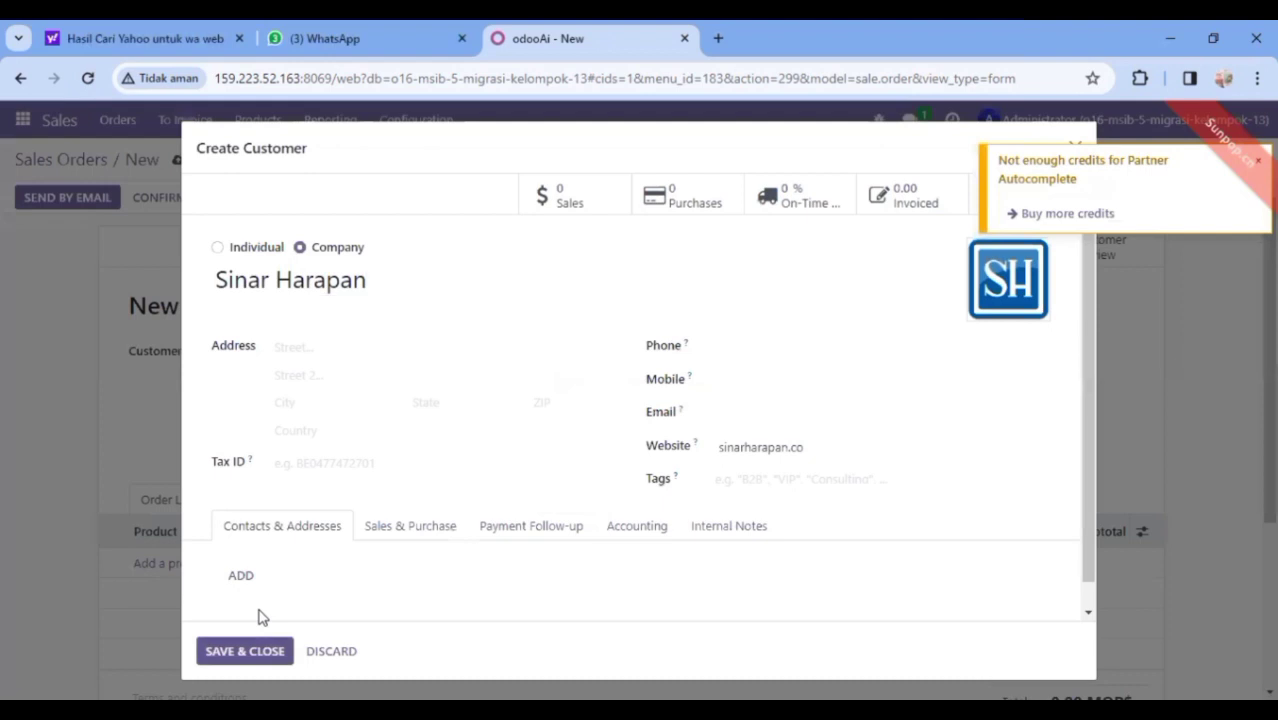
click(245, 651)
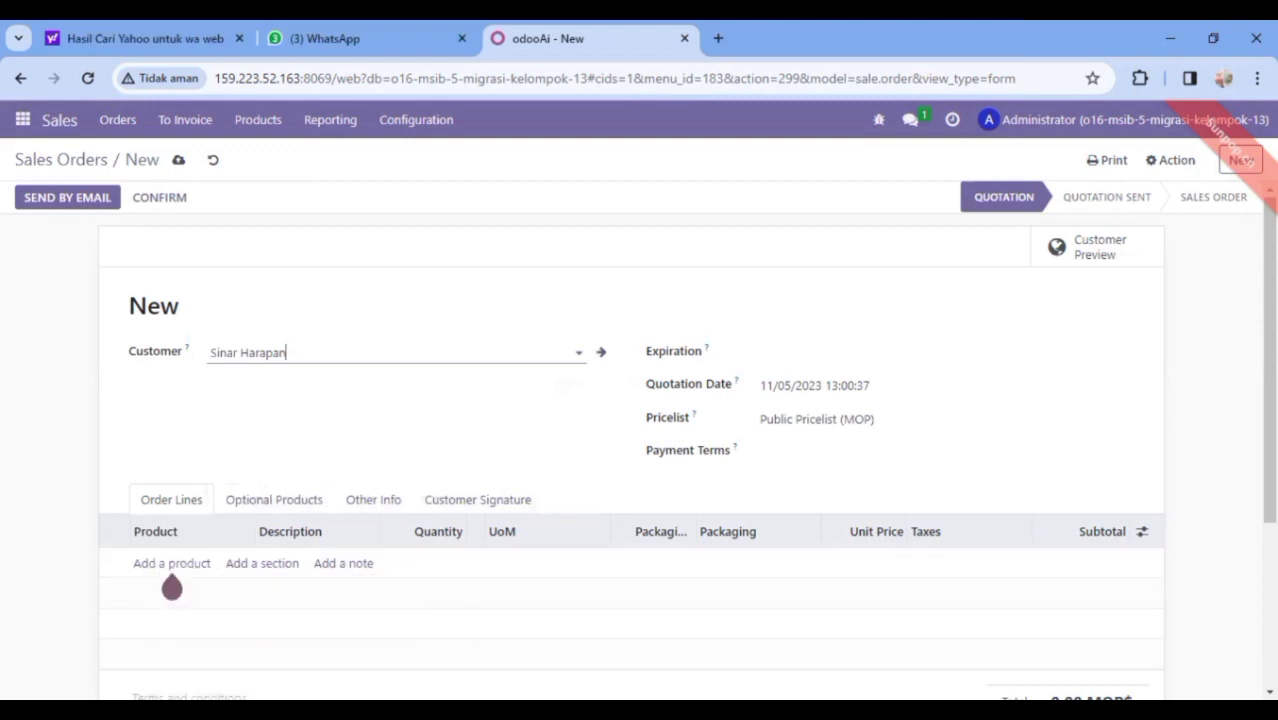
key(alt+Tab)
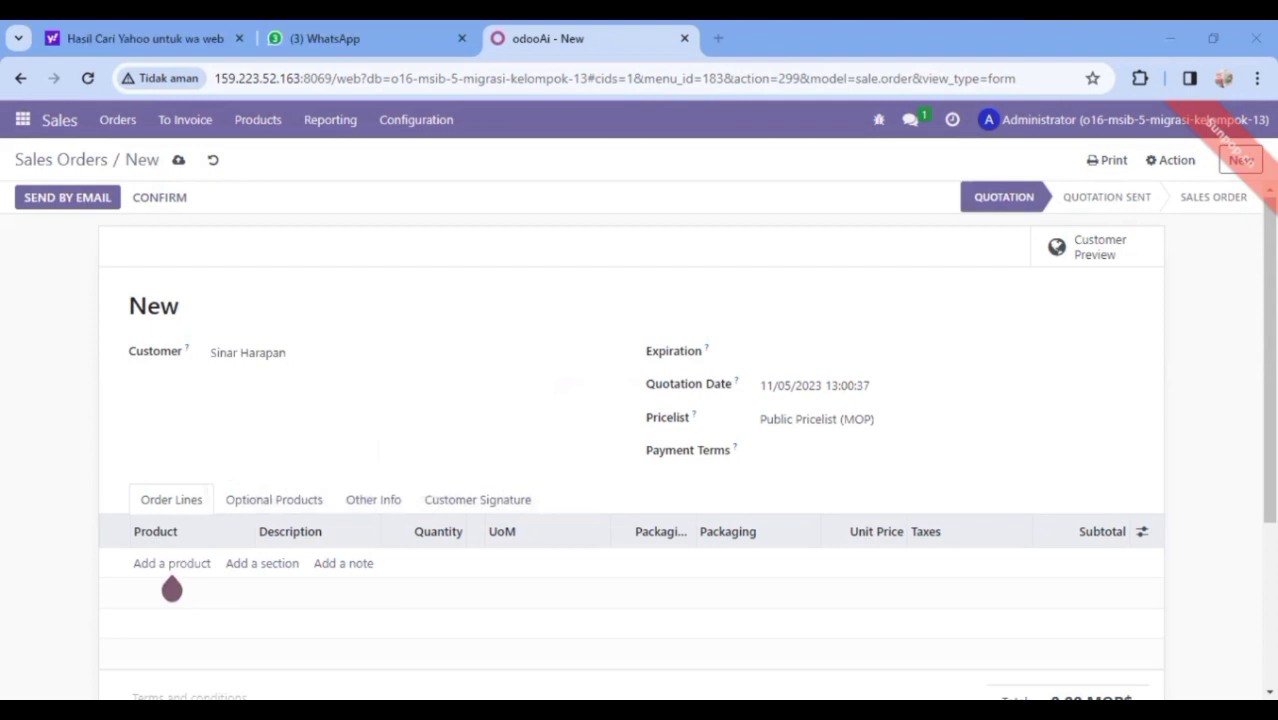
Add Yuppy Apple 120G as the first order line
key(alt+Tab)
click(167, 565)
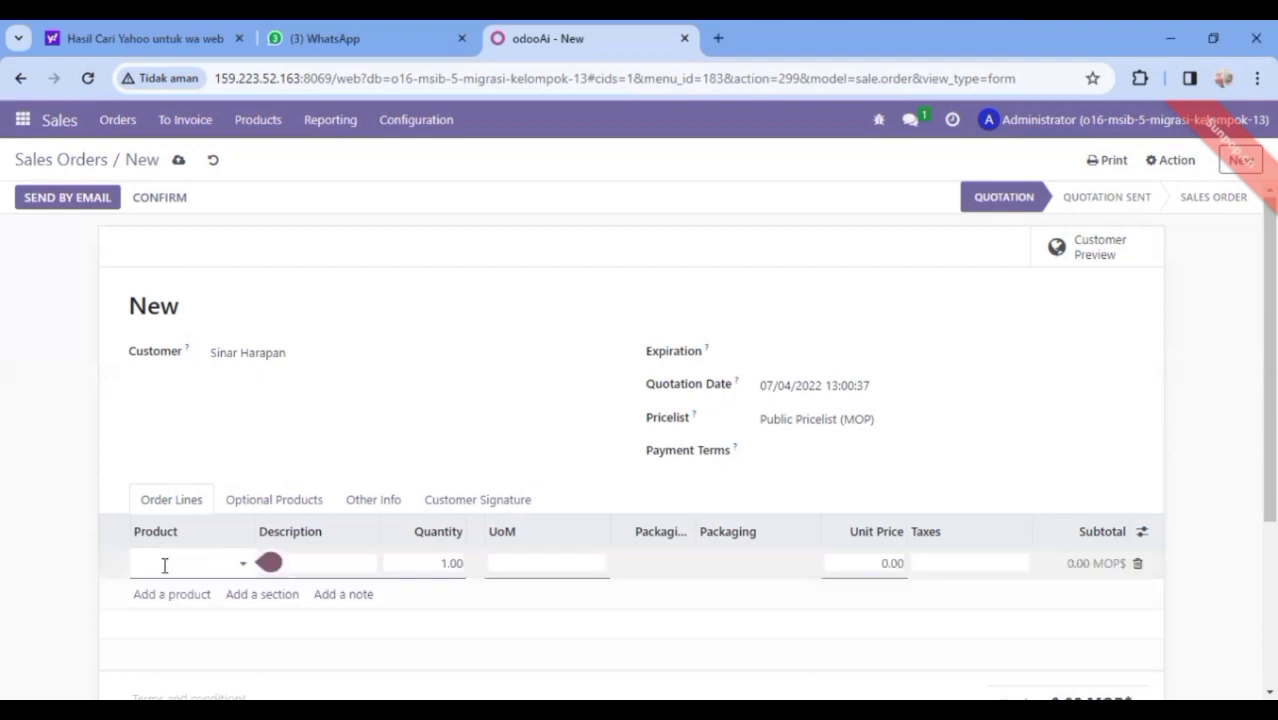
click(164, 566)
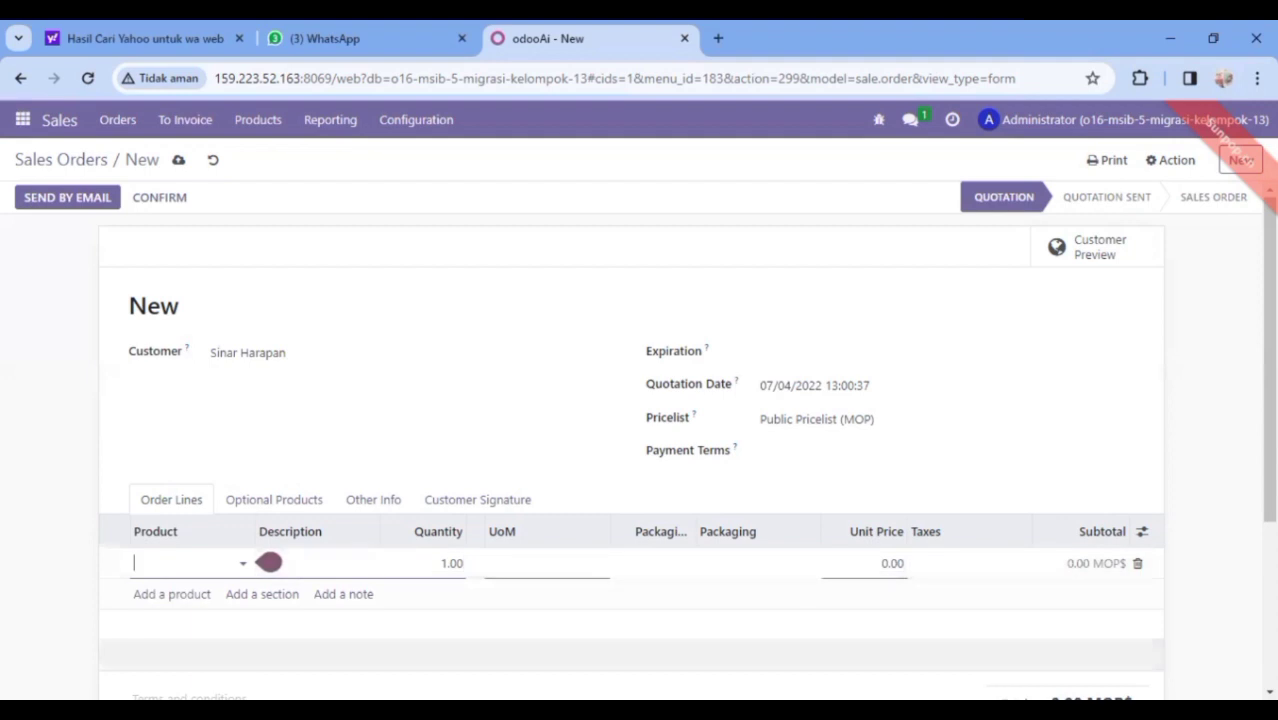
key(alt+Tab)
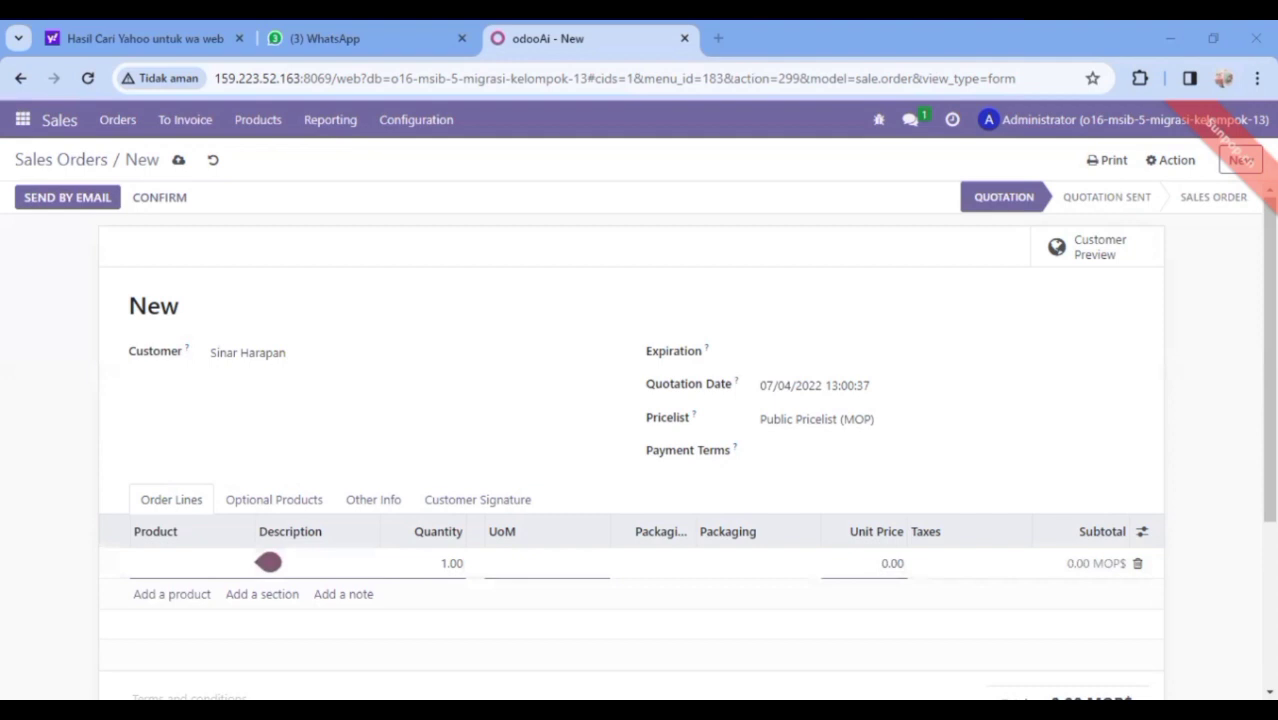
click(149, 562)
text(Y)
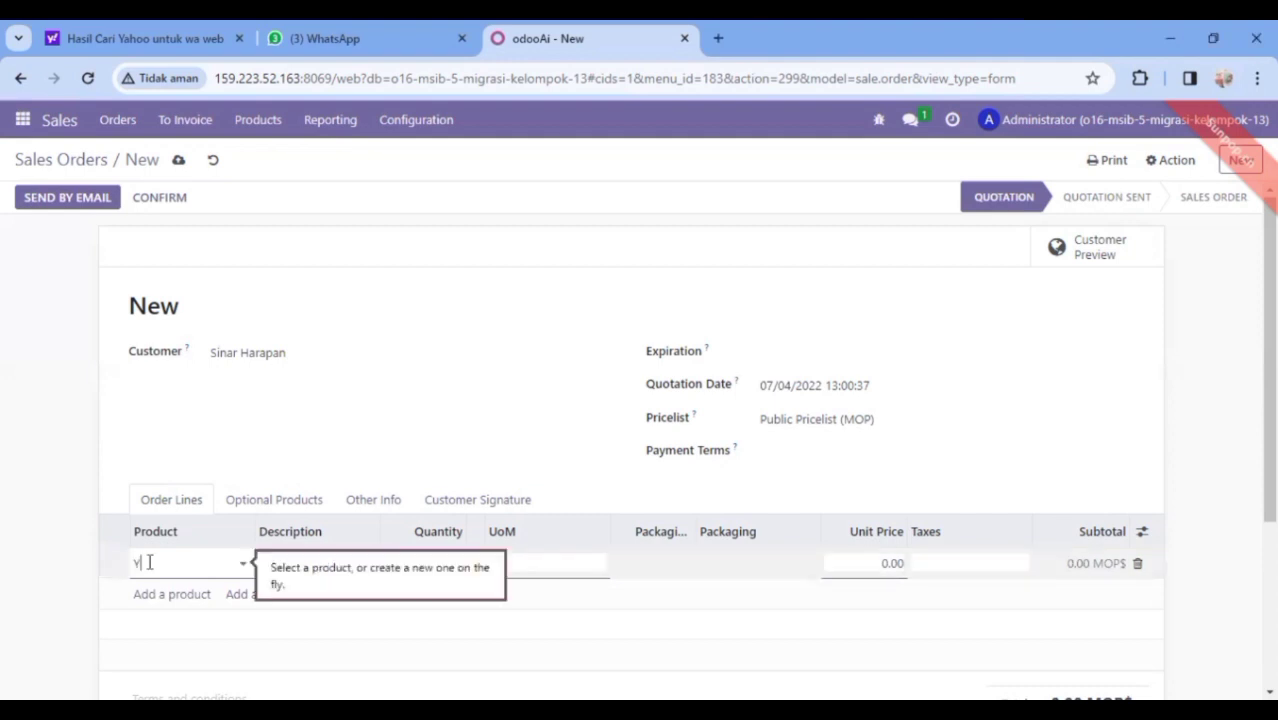
text(upp)
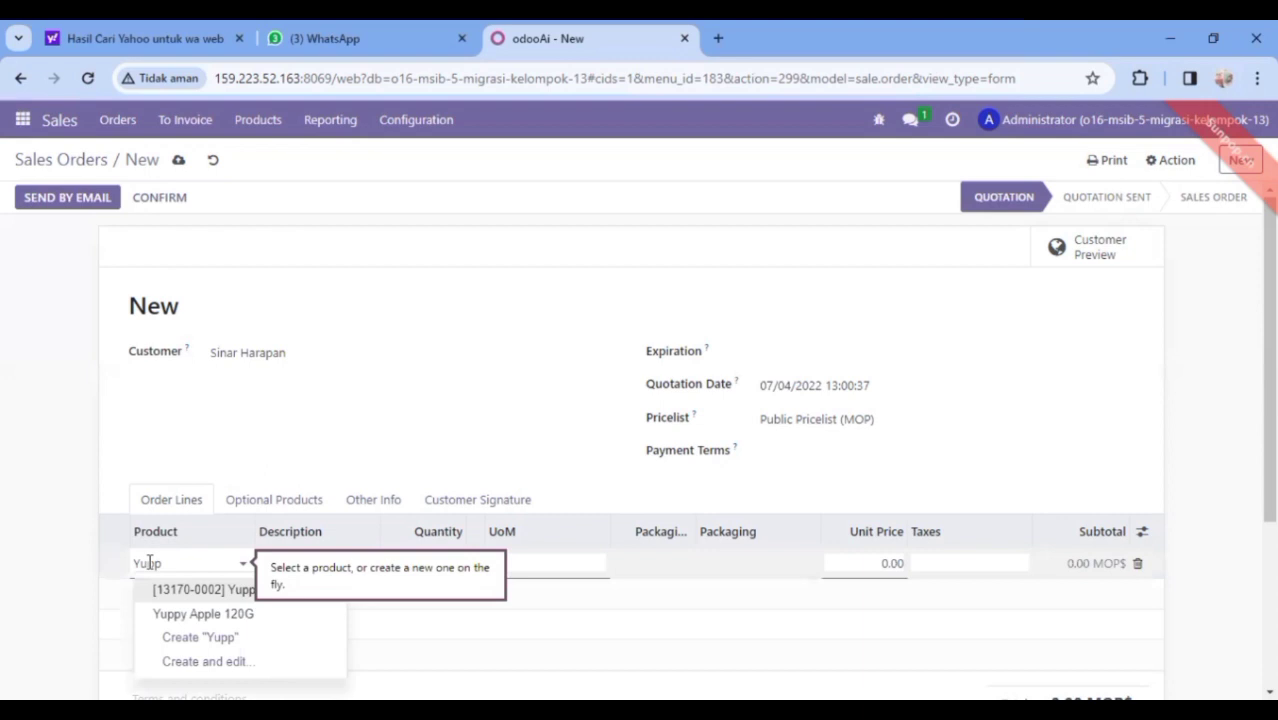
double_click(152, 563)
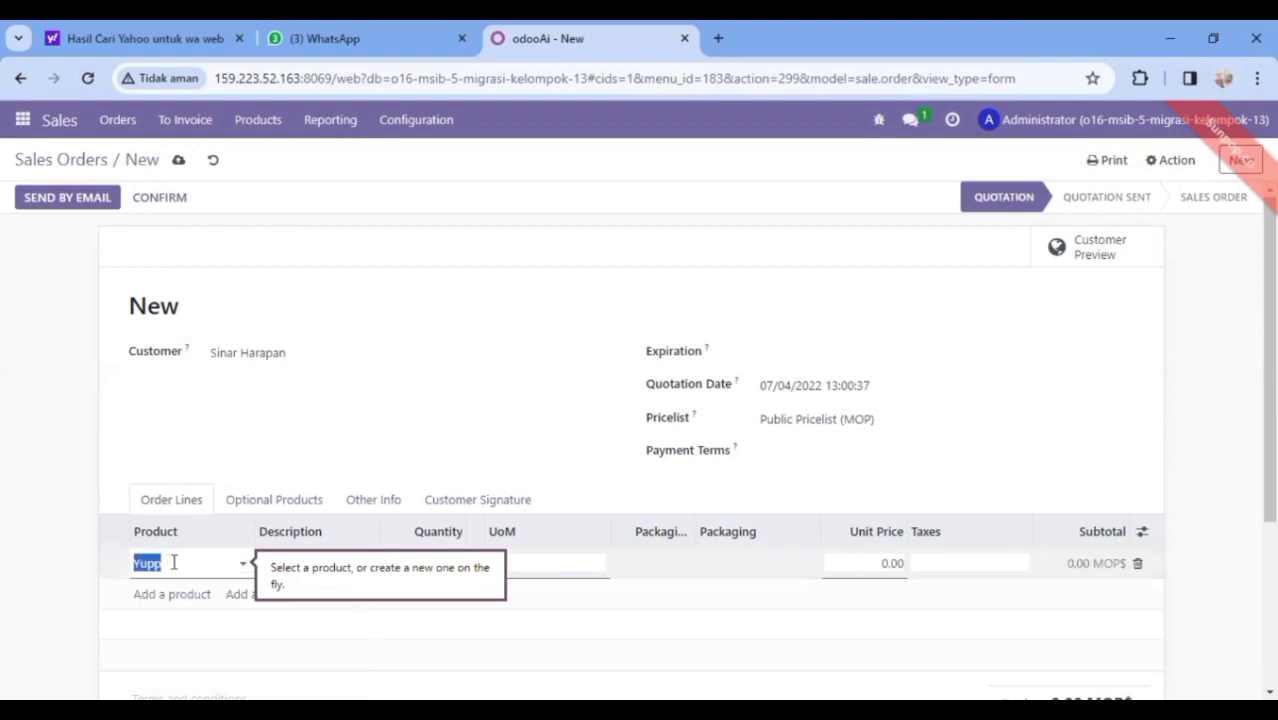
text(Y)
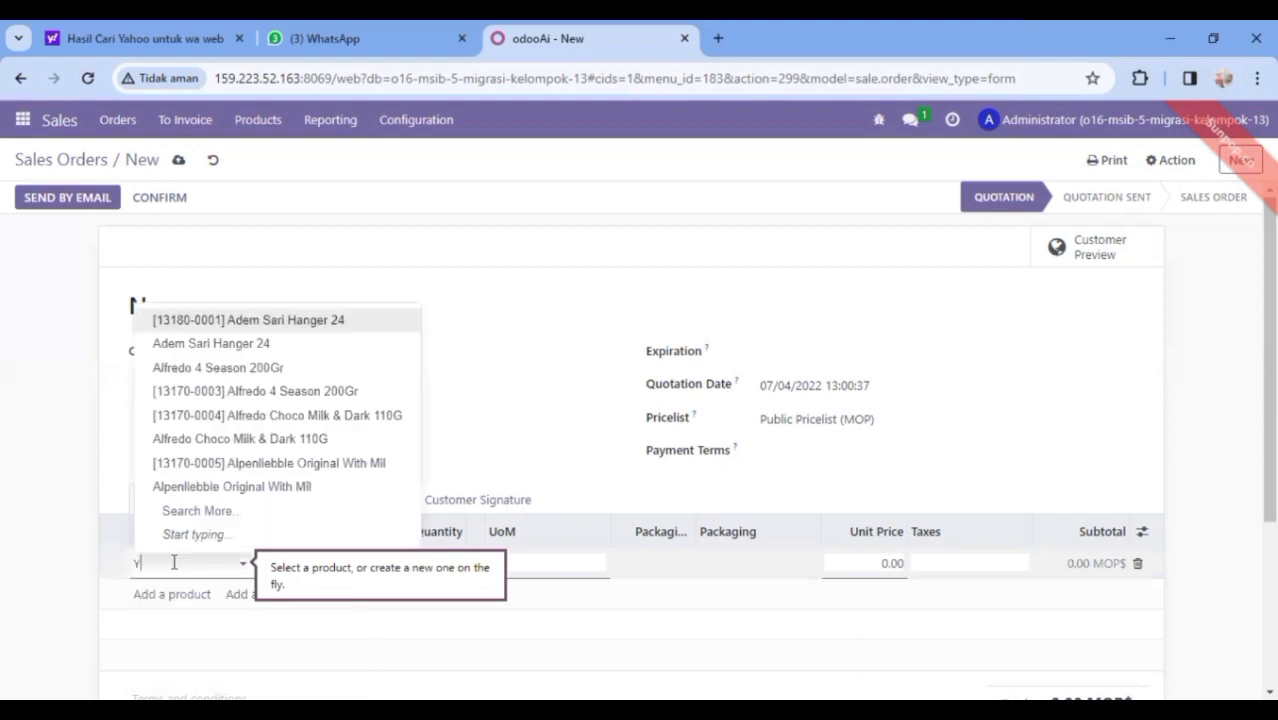
text(uppy)
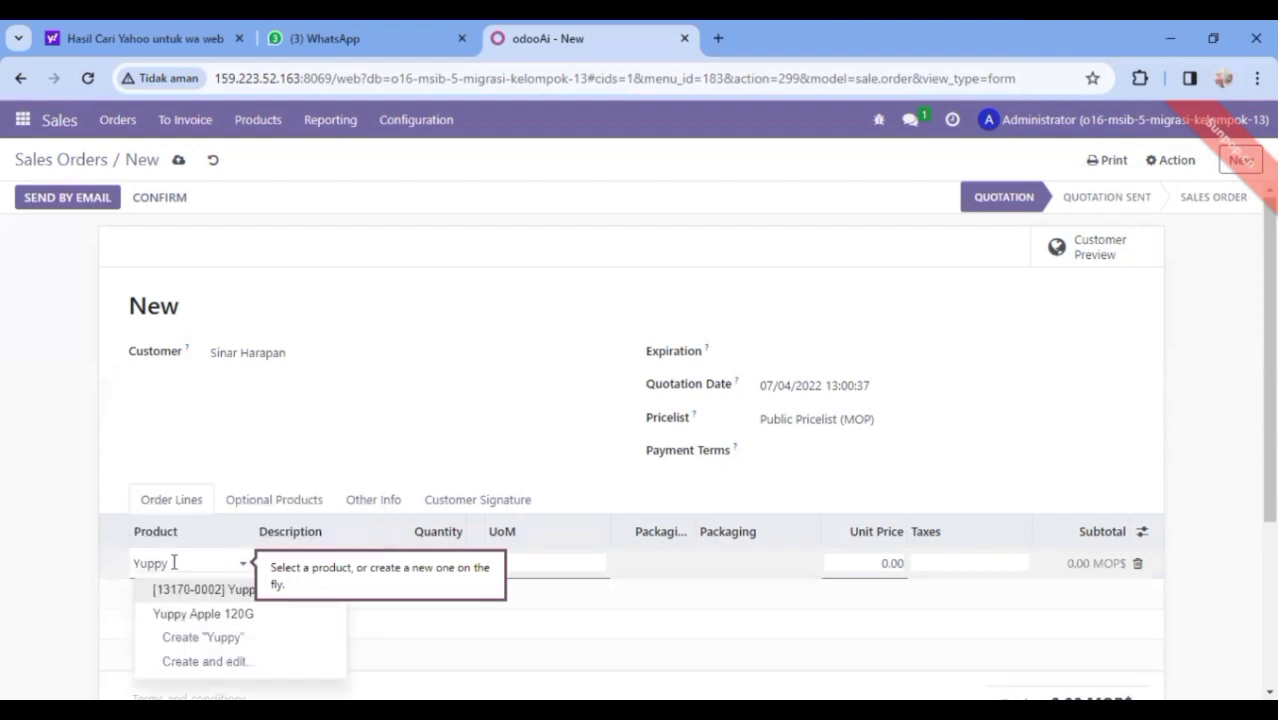
click(240, 597)
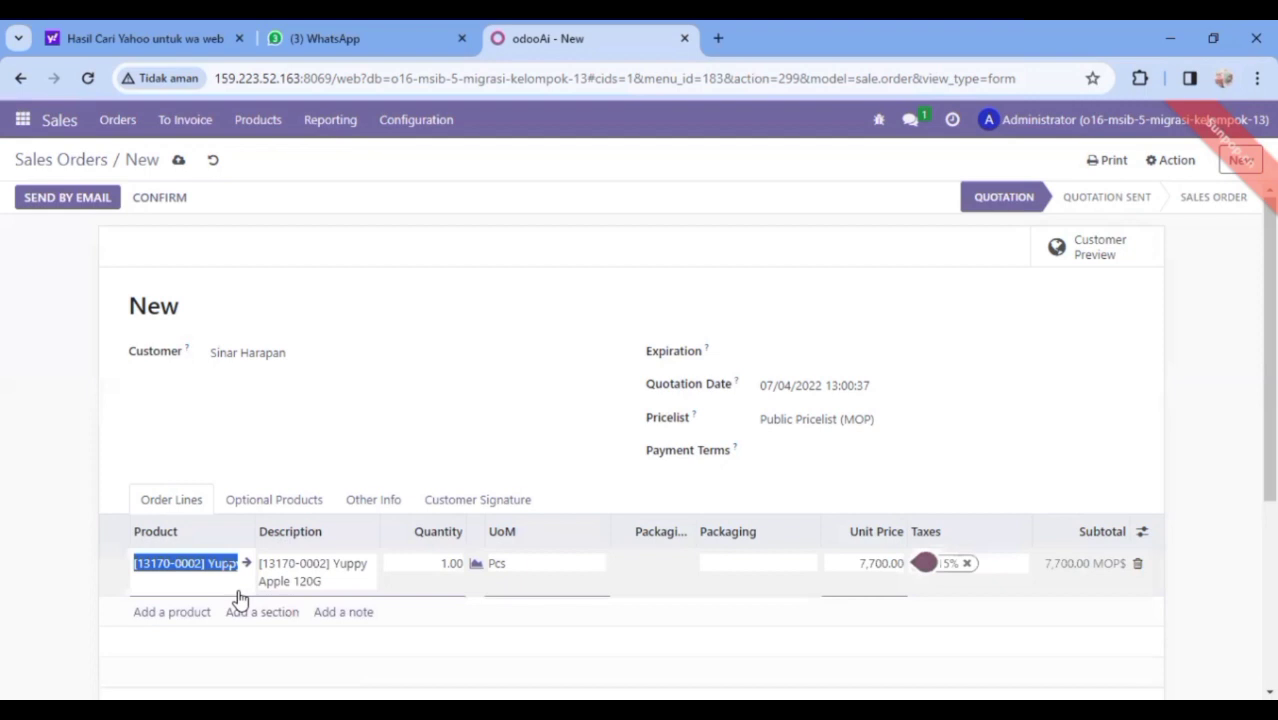
Add Alfredo 4 Season 200Gr as the second order line
click(168, 613)
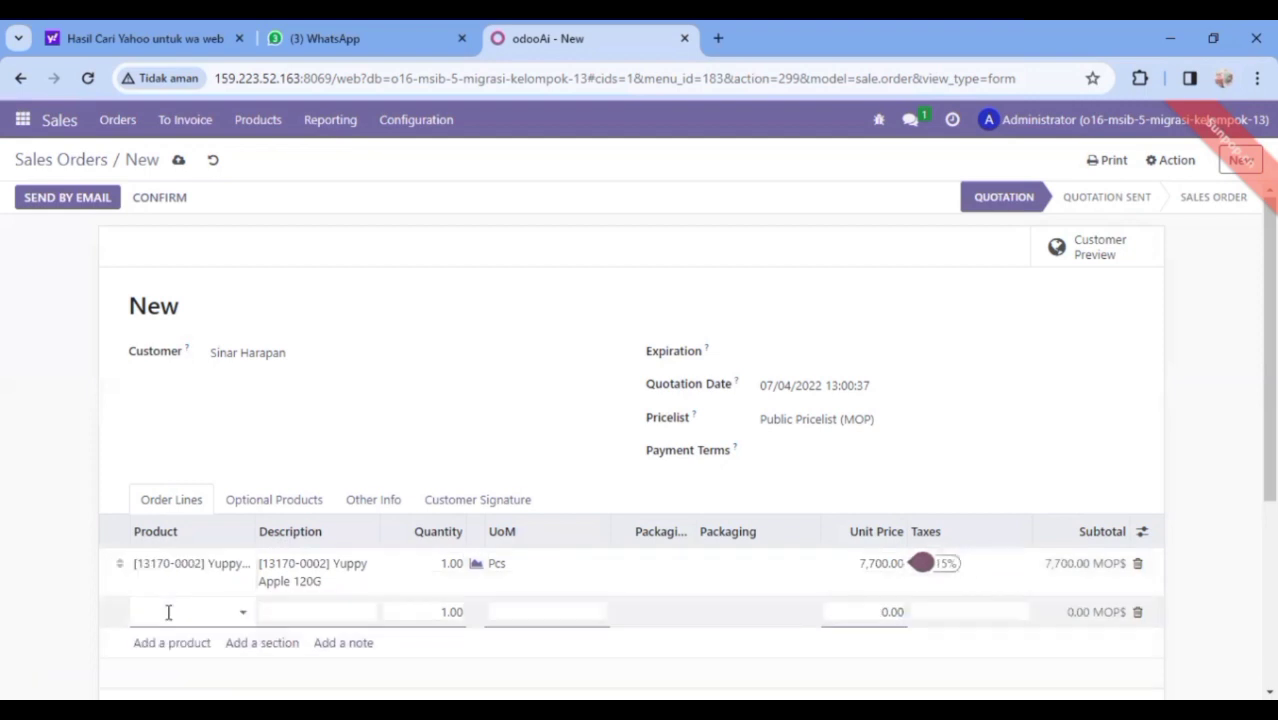
text(Alfred)
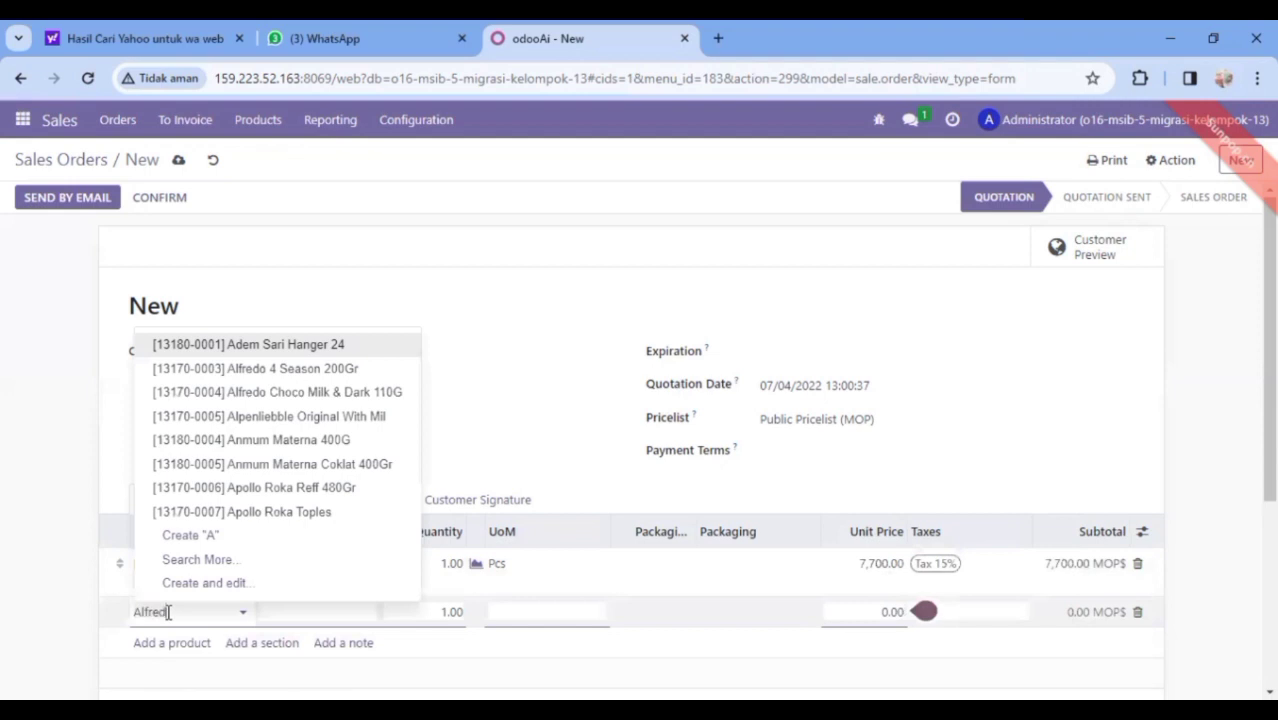
text(o)
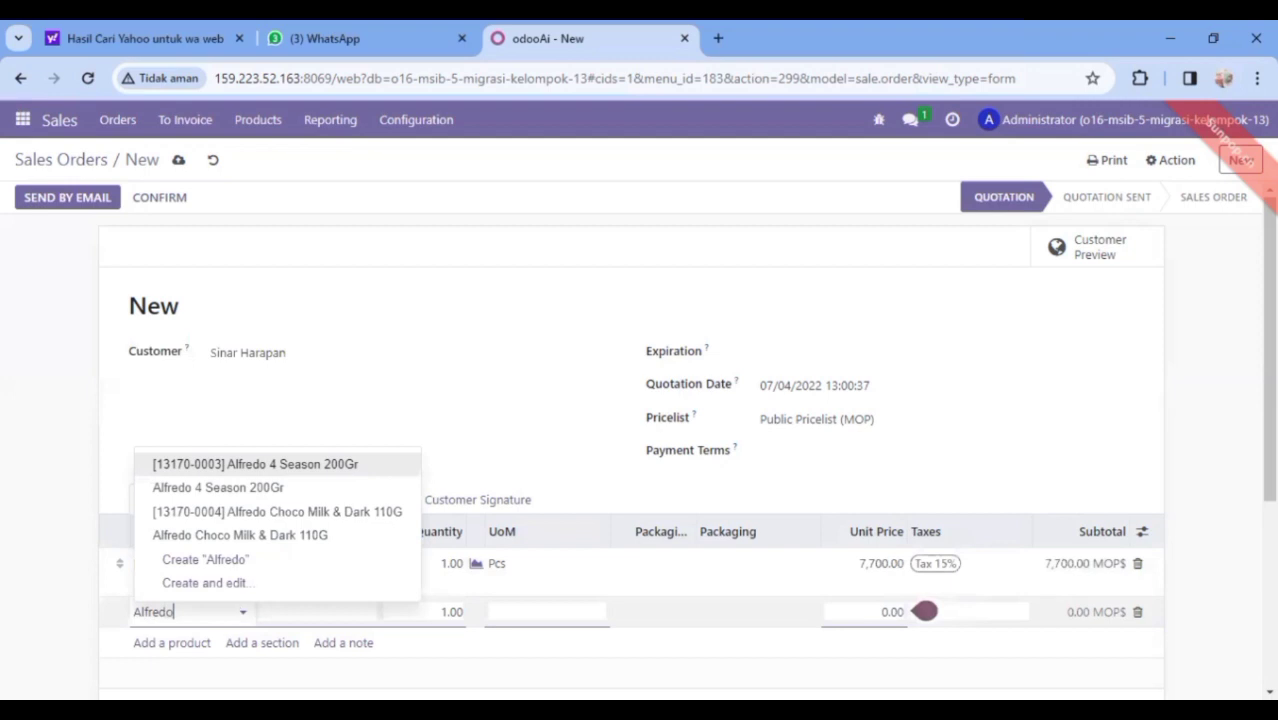
key(Return)
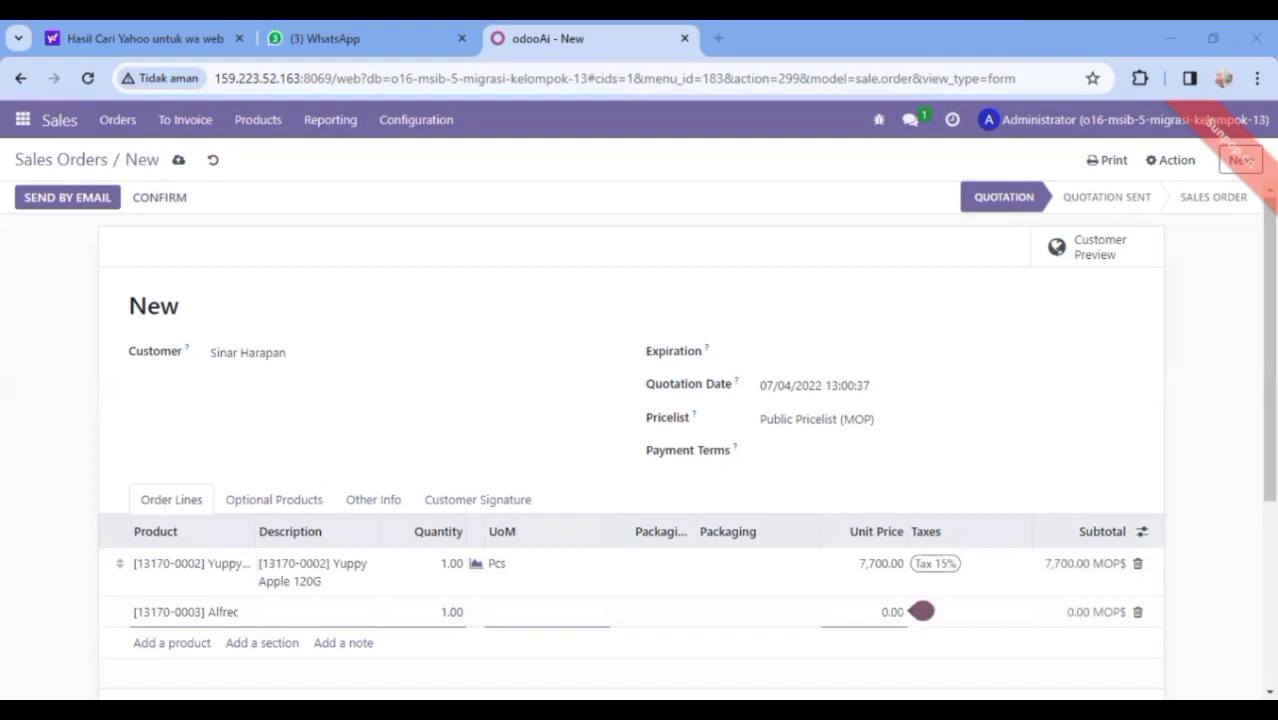
click(225, 611)
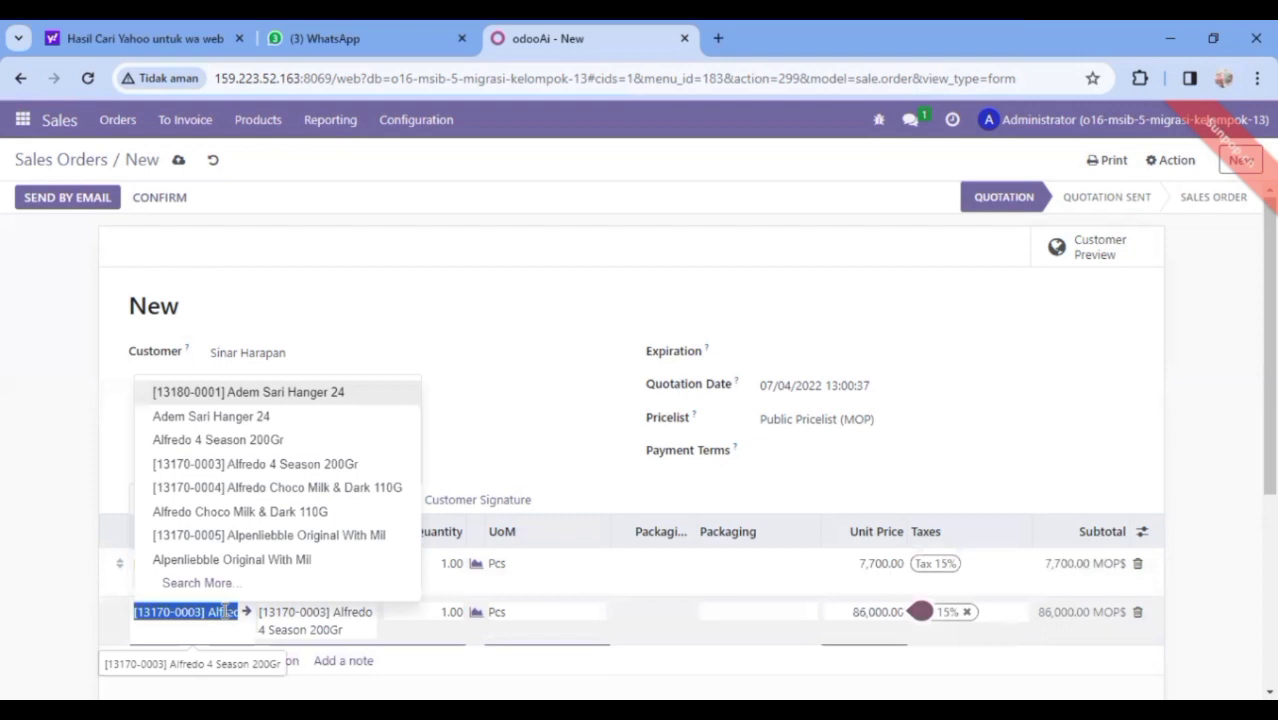
click(281, 466)
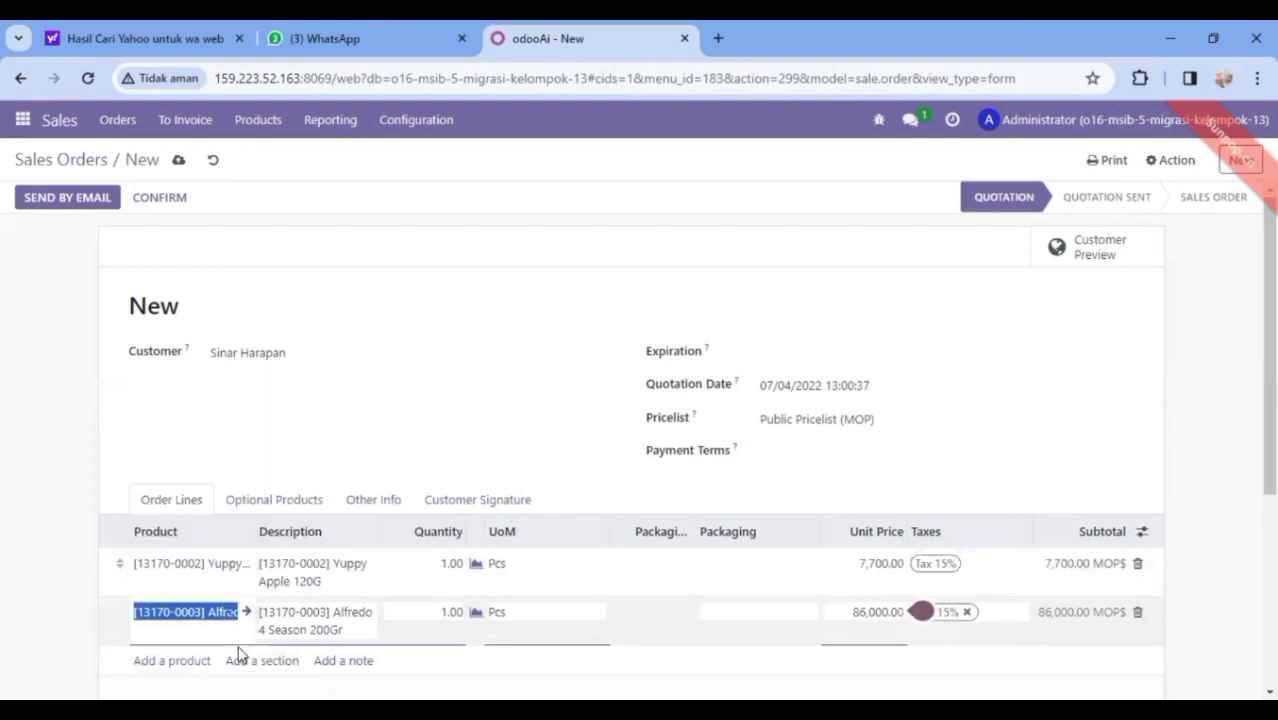
Add Alfredo Choco Milk & Dark 110G as the third order line
click(185, 662)
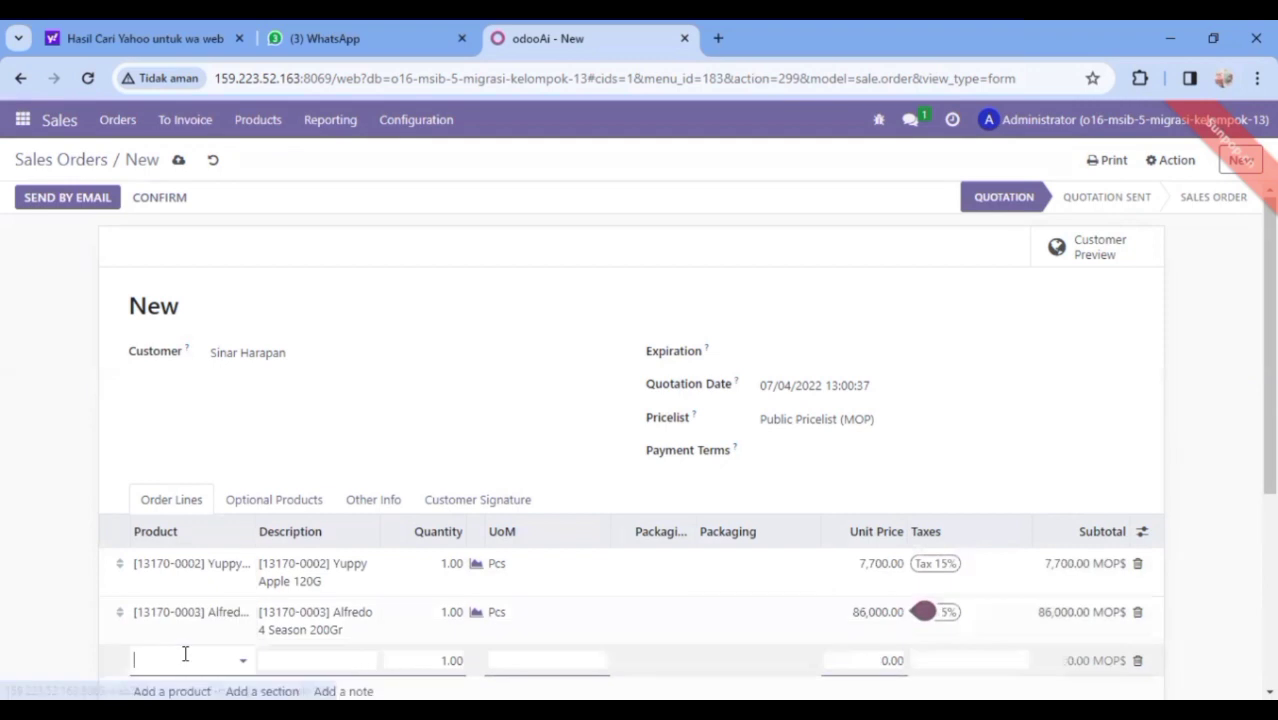
text(Alfredo)
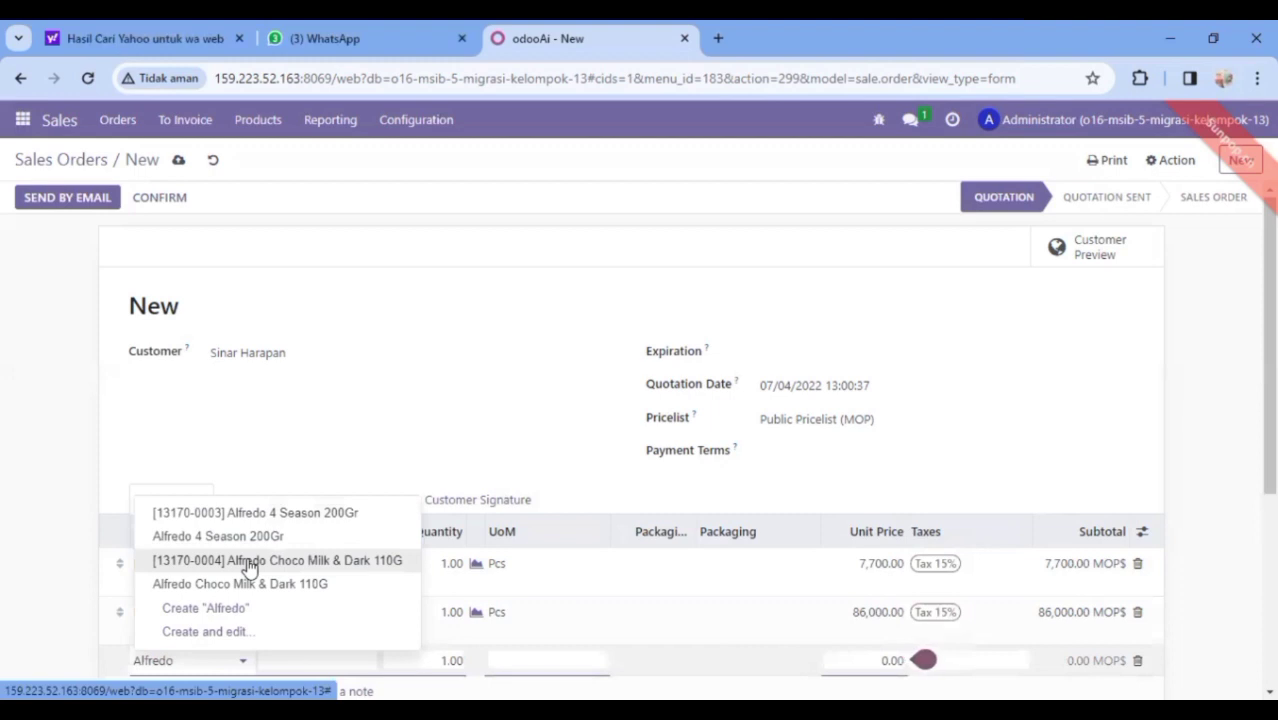
click(249, 561)
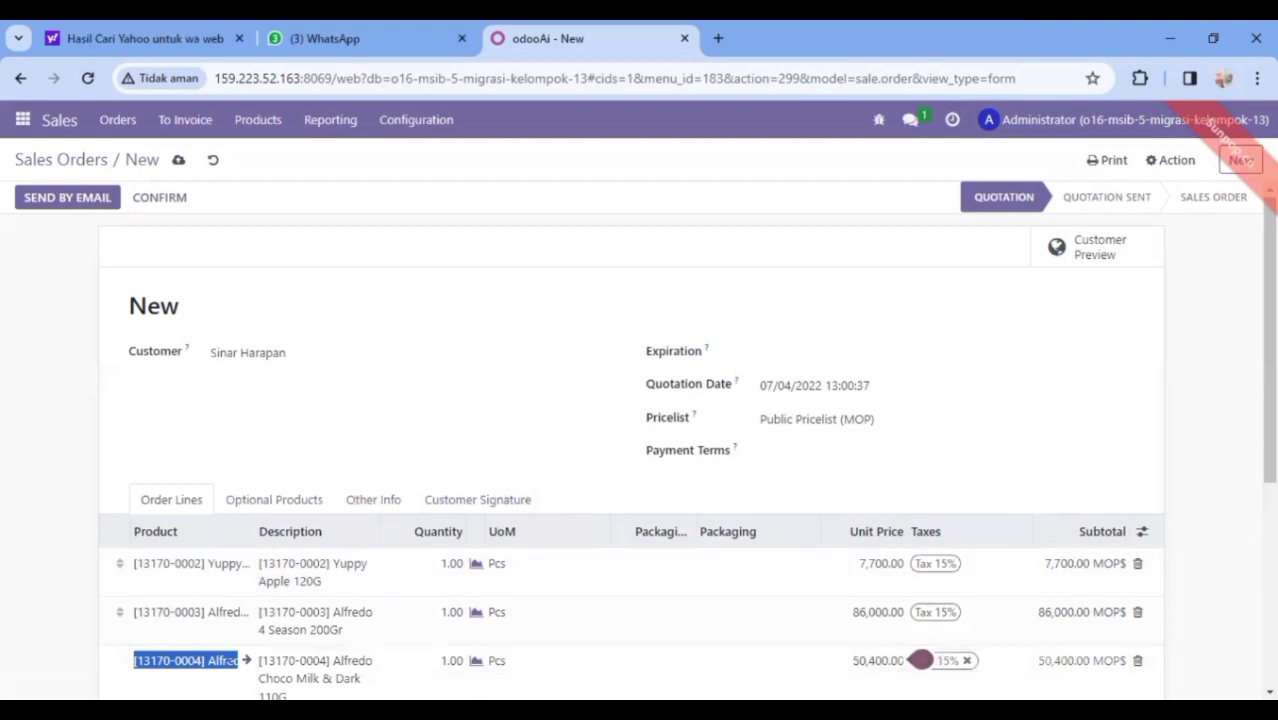
key(alt+Tab)
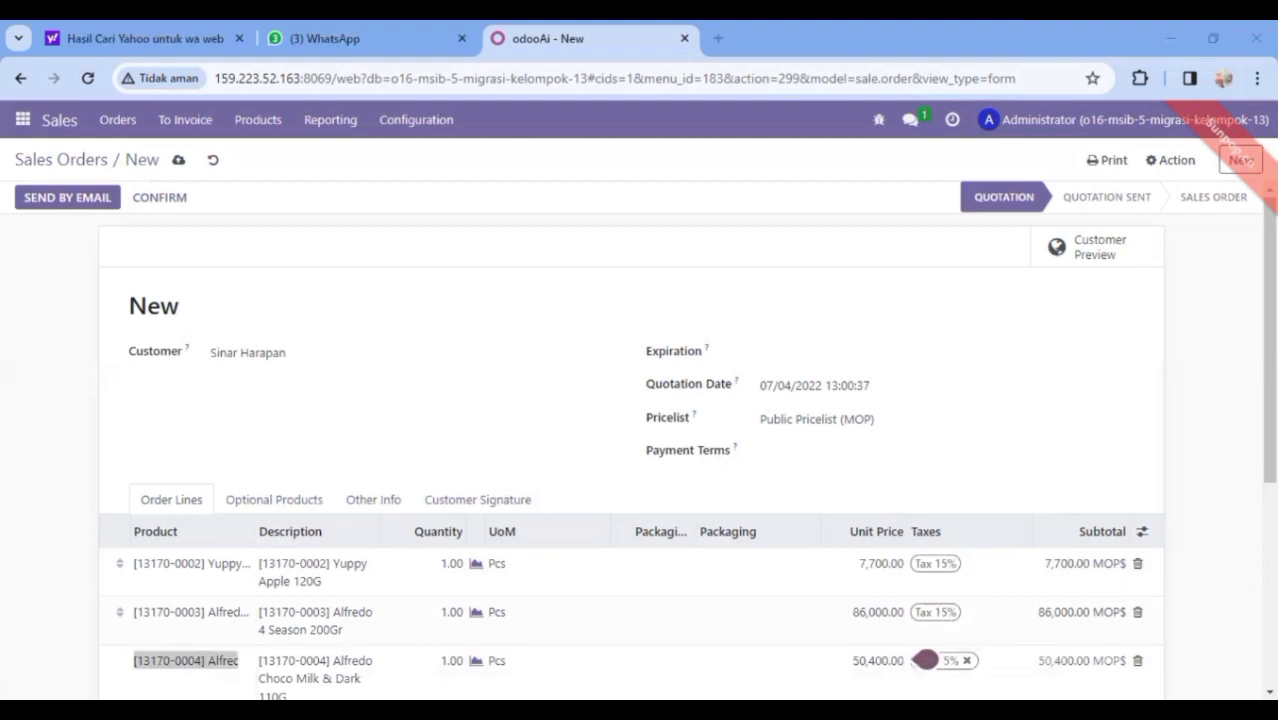
key(alt+Tab)
Set the line quantities to 5, 500 and 5 Pcs and check the 49,784,075.00 MOP$ total
click(446, 563)
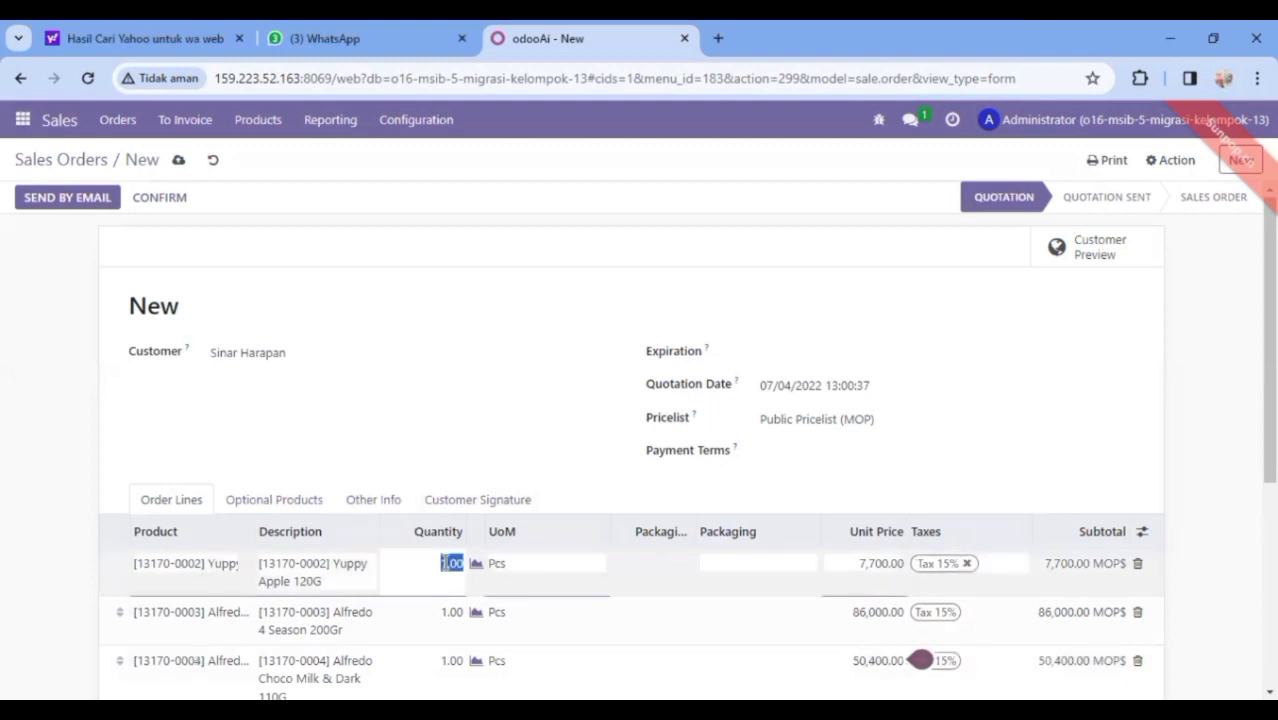
text(5)
click(451, 617)
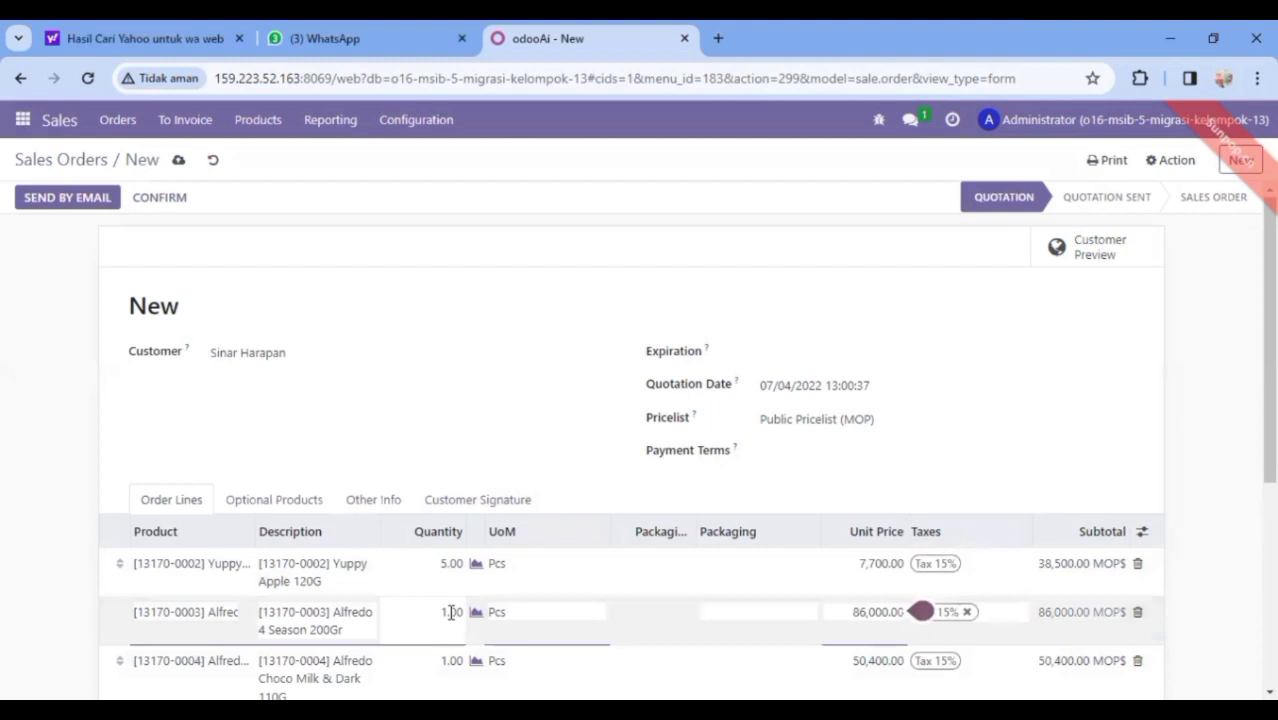
double_click(451, 612)
text(5)
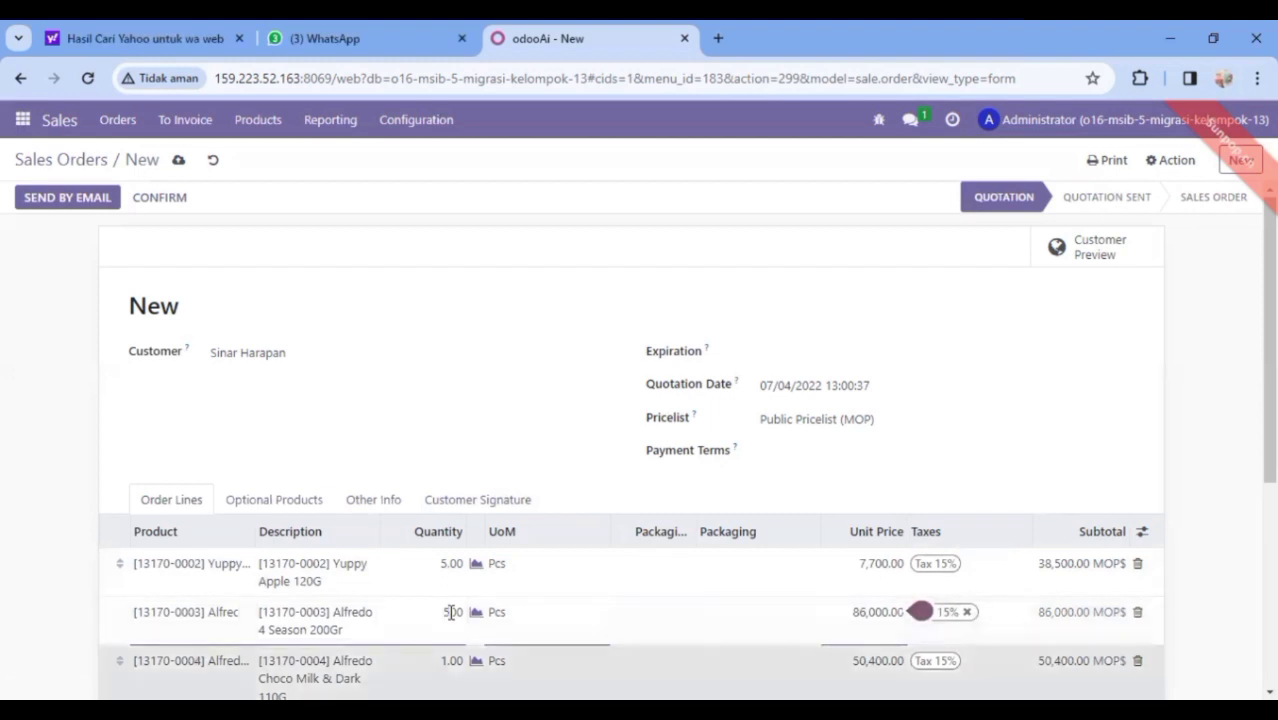
text(00)
key(Return)
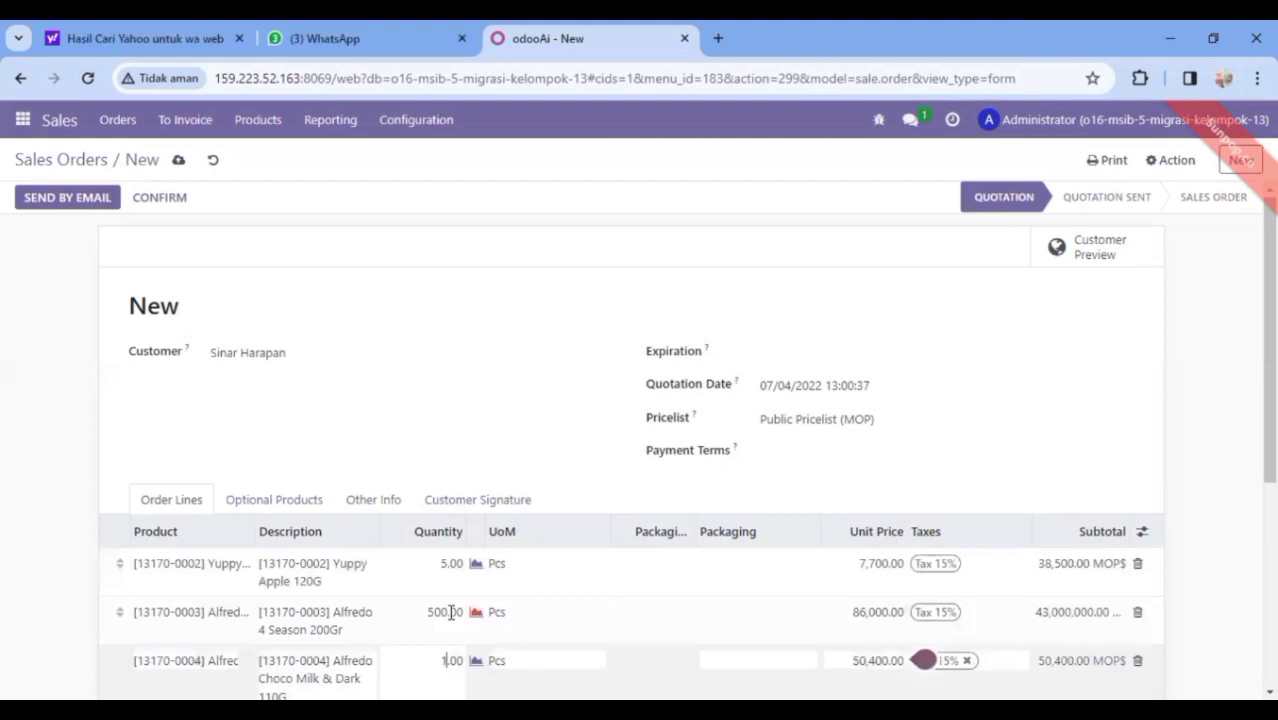
text(5)
click(774, 607)
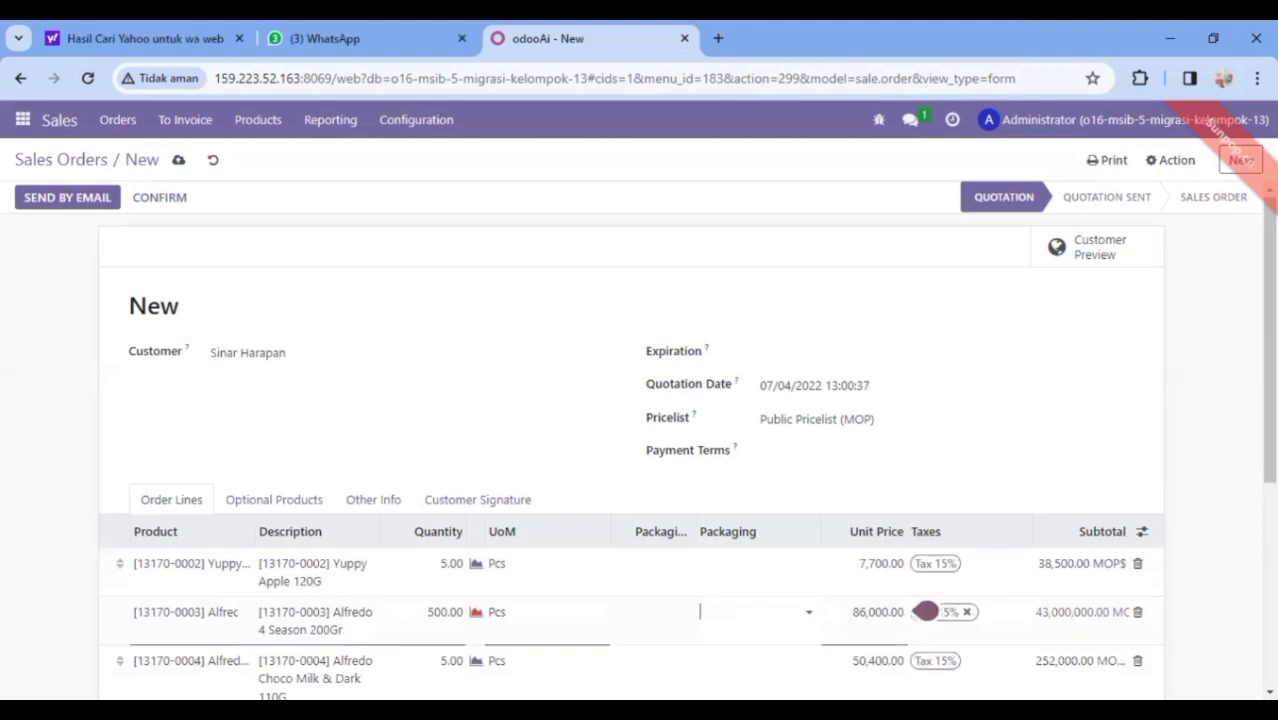
scroll(925, 611, down, 2)
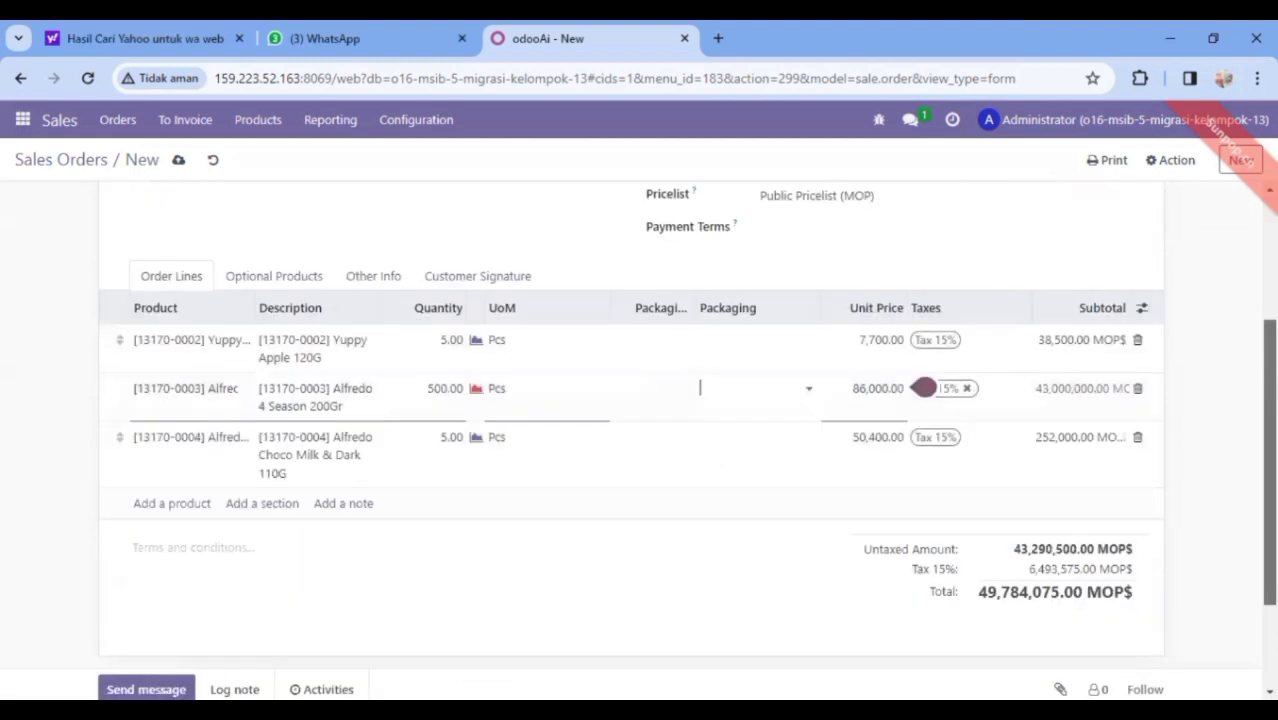
scroll(924, 381, down, 1)
scroll(925, 374, down, 1)
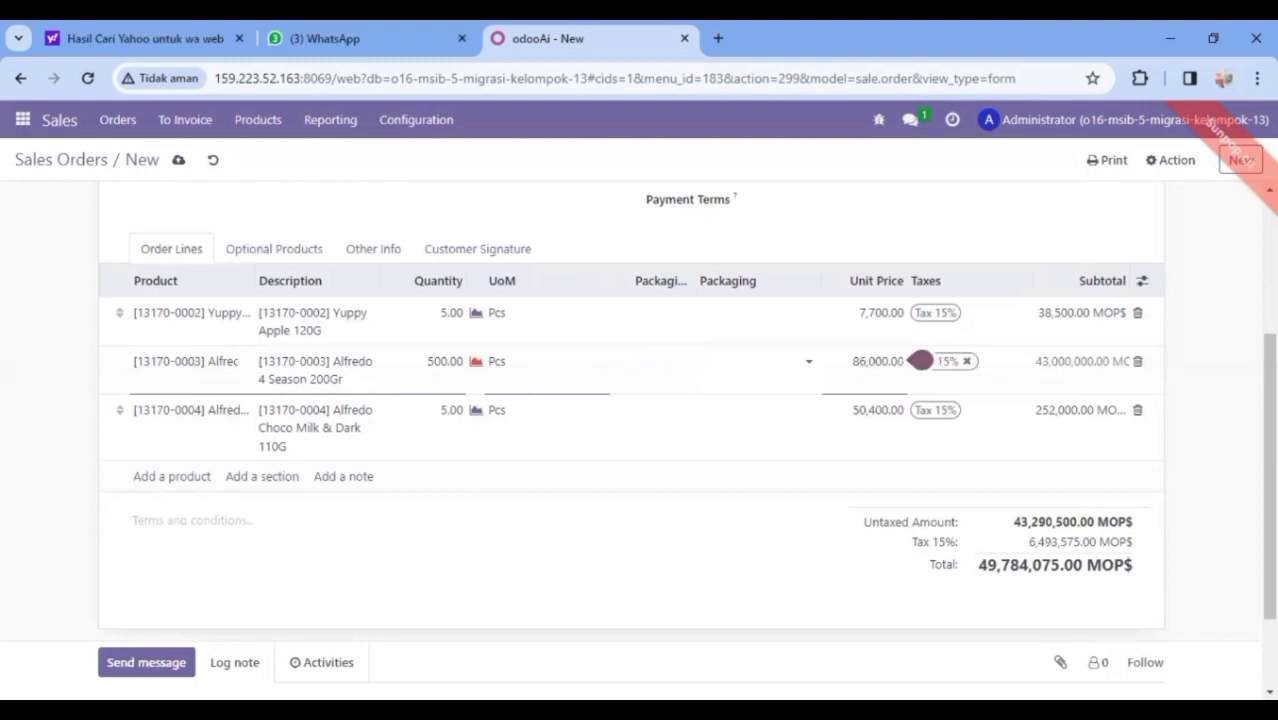
scroll(853, 270, up, 3)
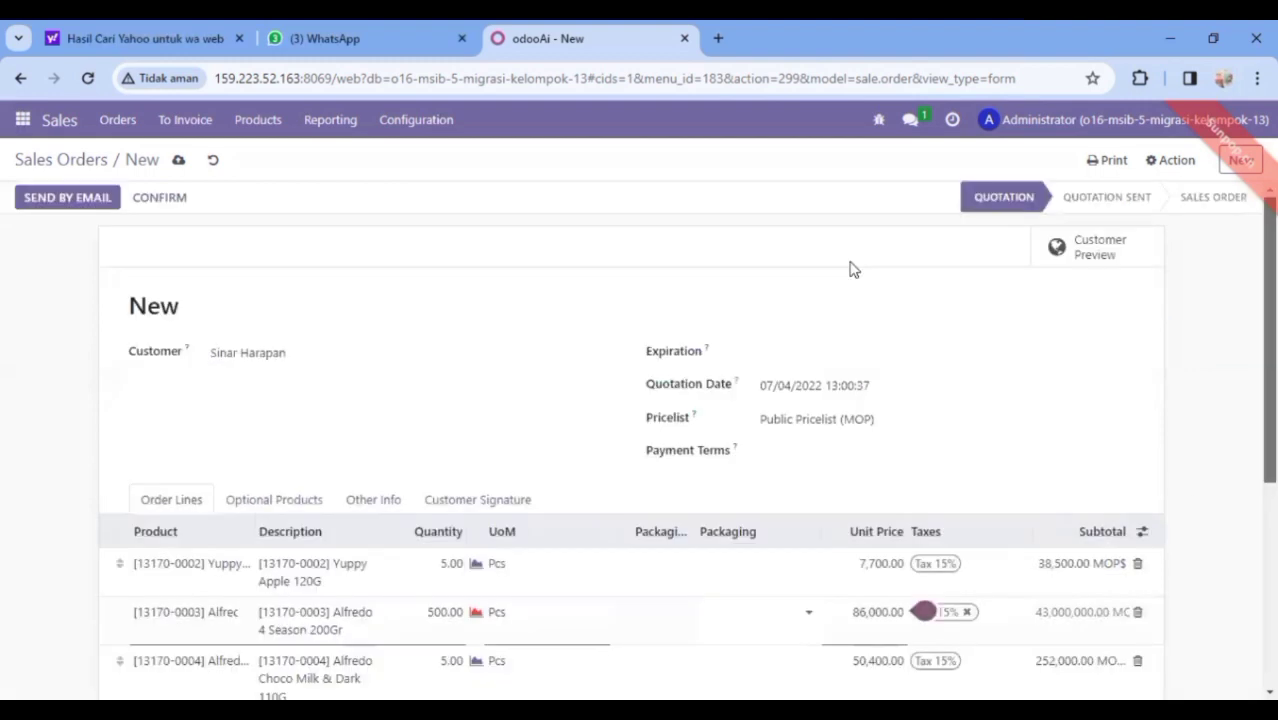
Save the quotation as S00002, view it in Quotations, then open Point of Sale
click(180, 164)
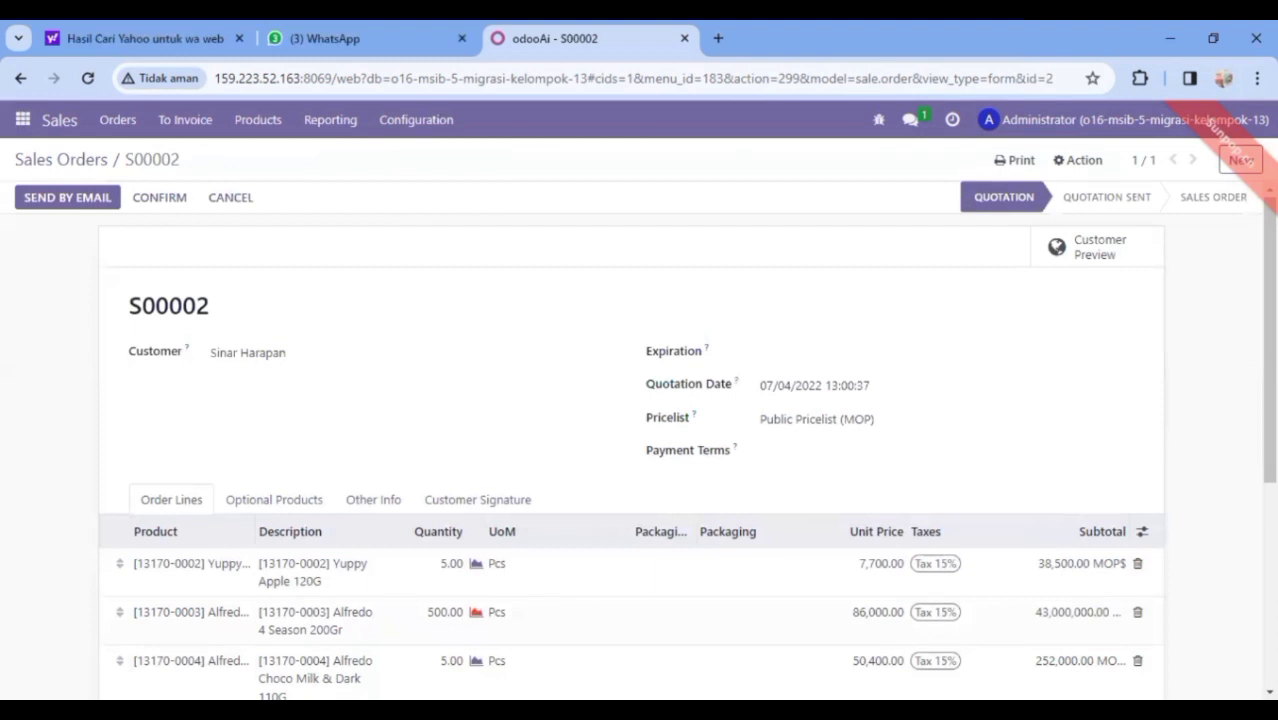
click(117, 119)
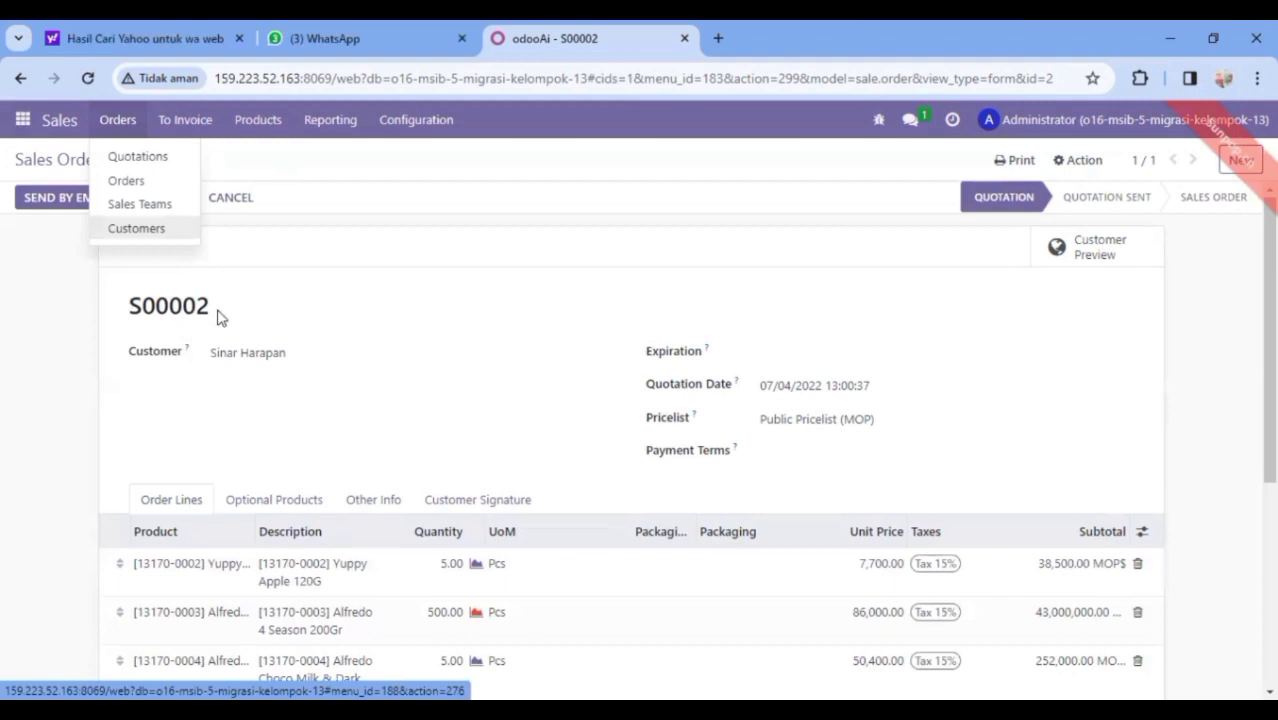
click(143, 157)
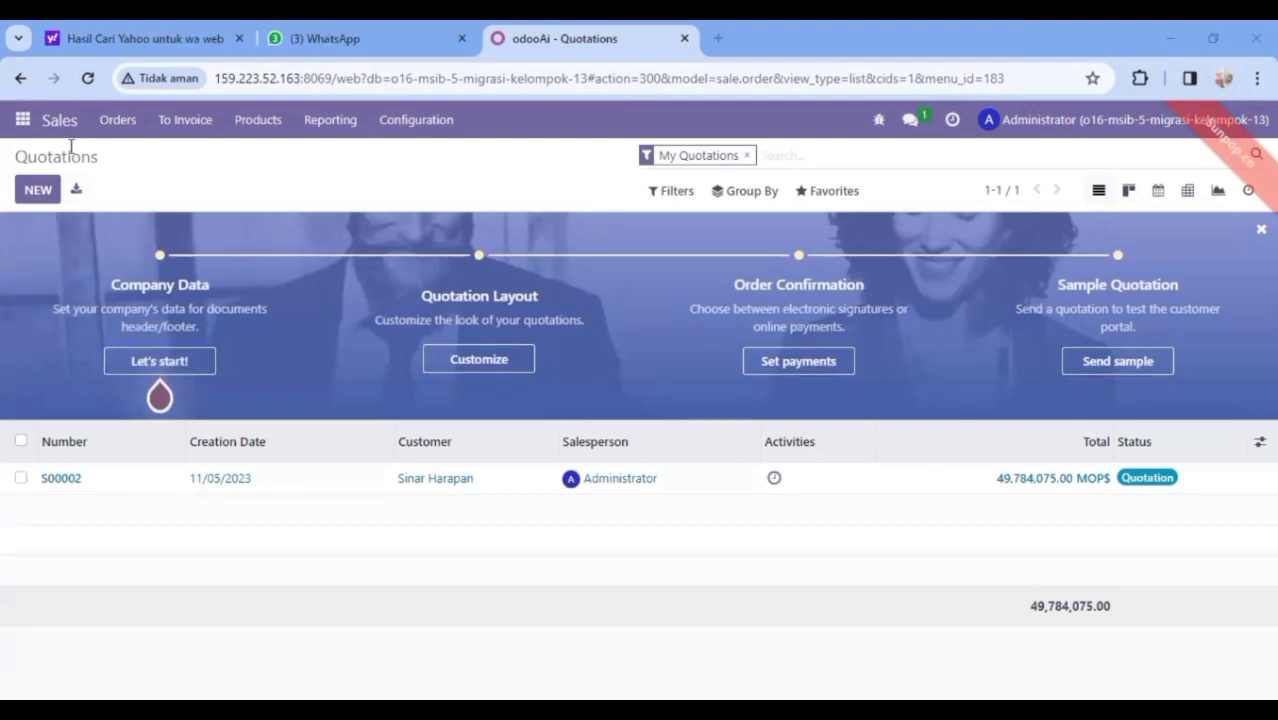
click(22, 119)
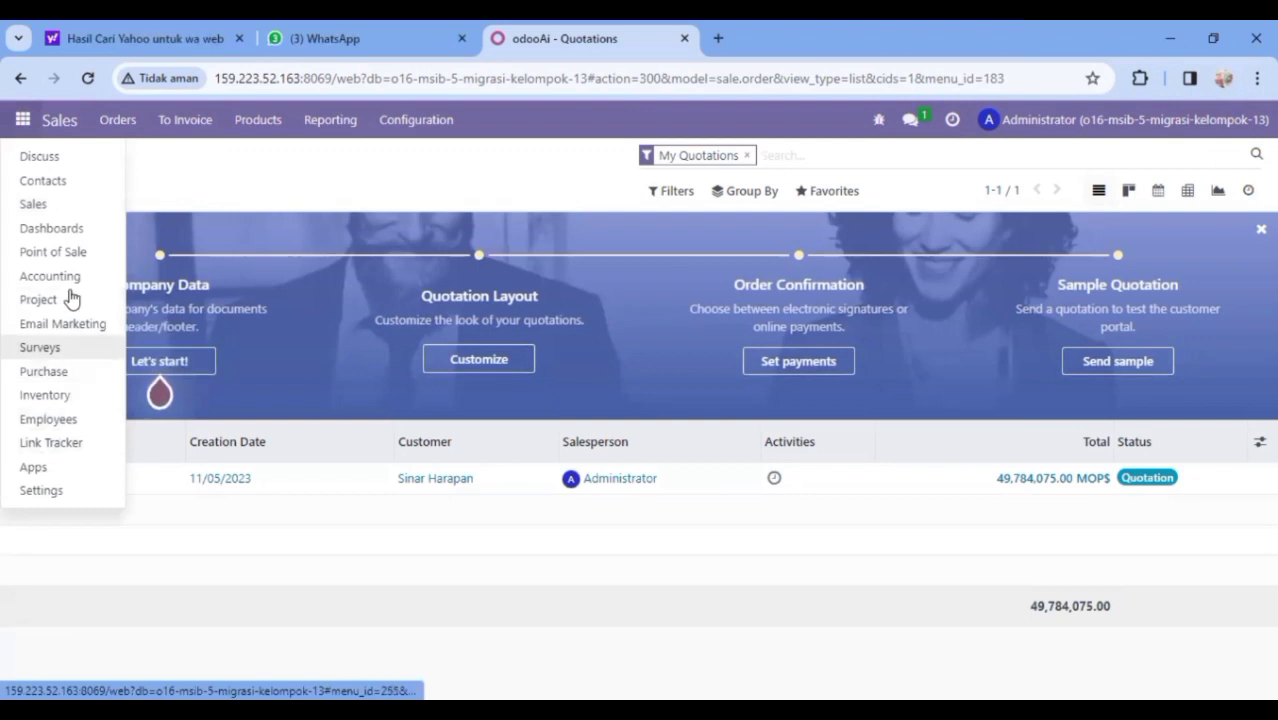
click(64, 254)
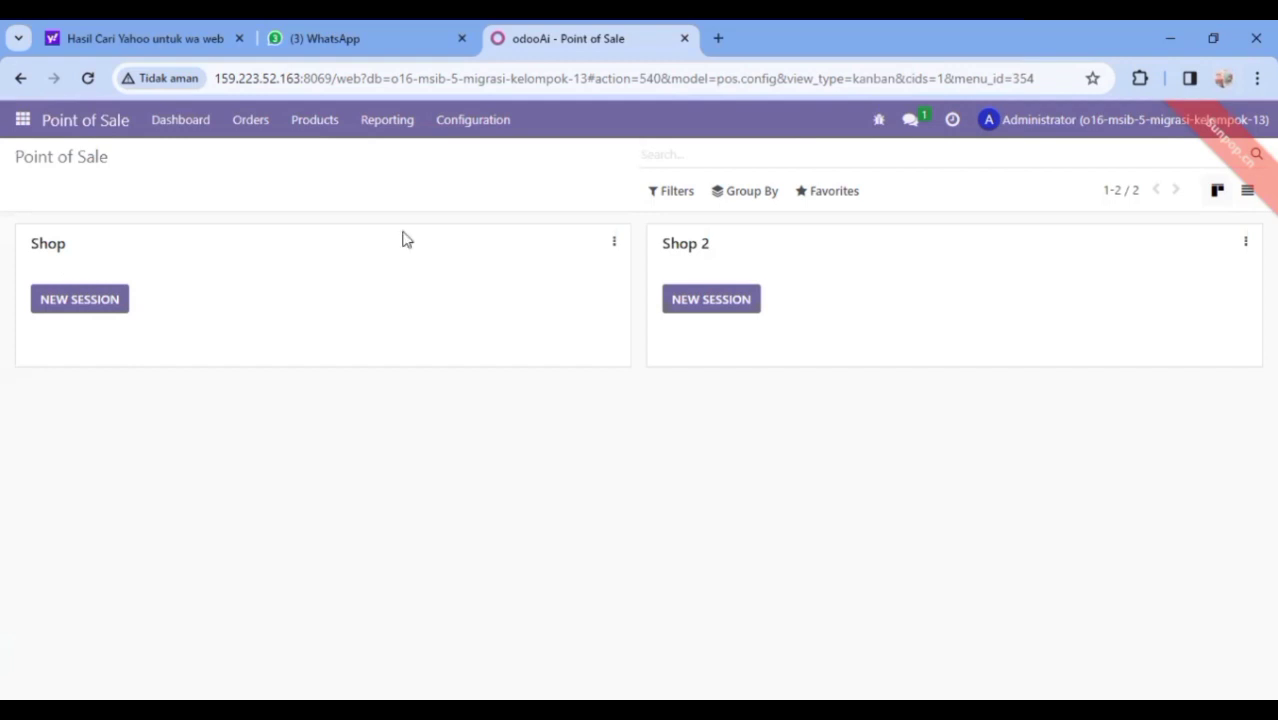
click(481, 131)
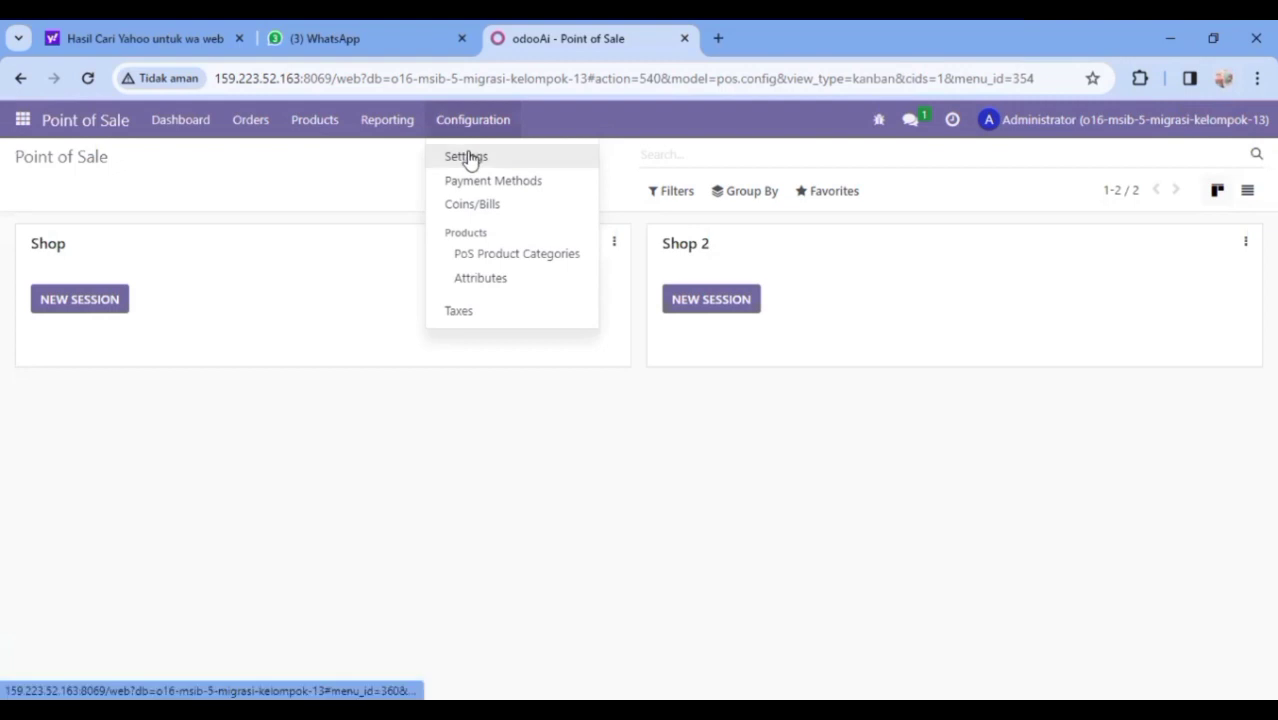
click(470, 158)
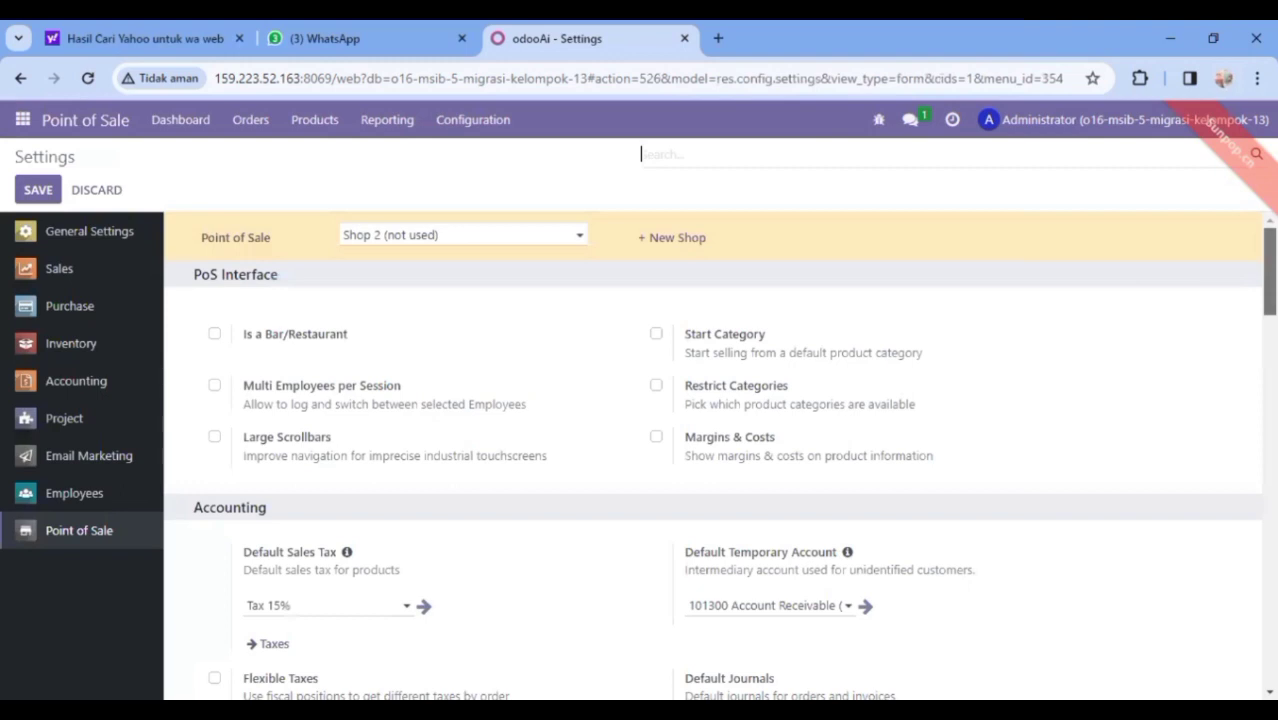
scroll(1235, 490, down, 10)
scroll(1235, 490, up, 10)
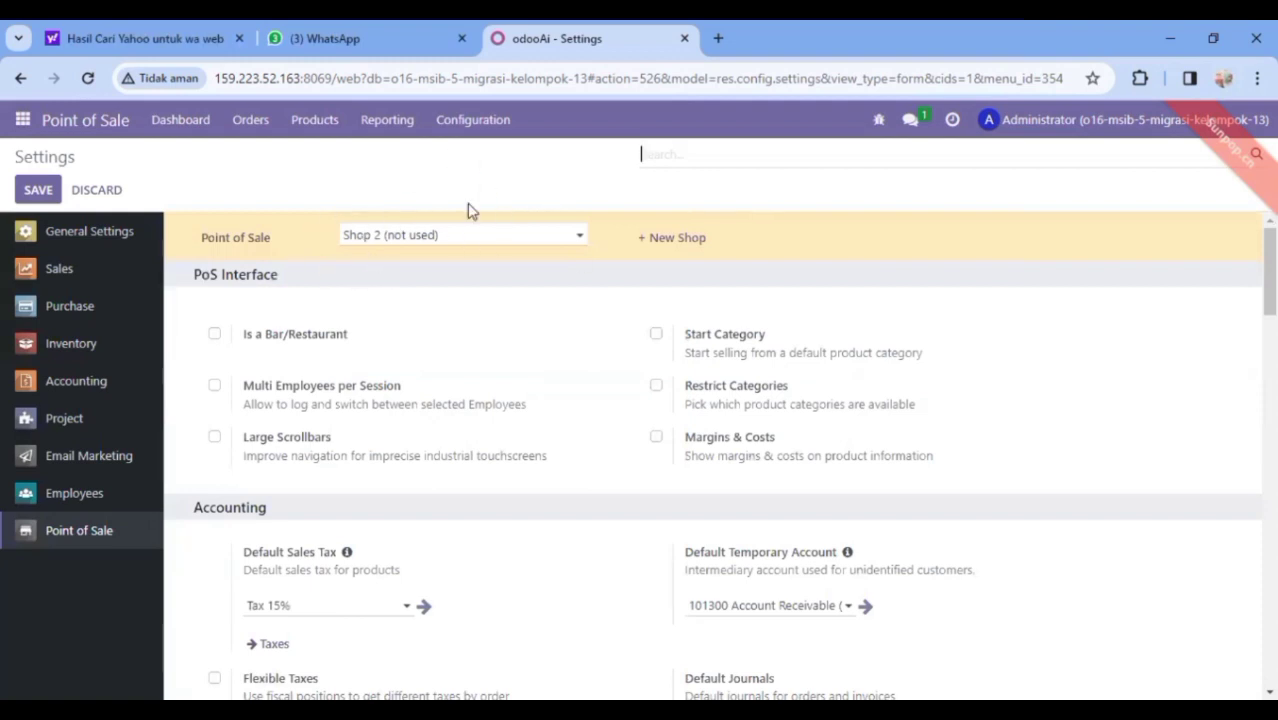
drag(1270, 272, 1238, 505)
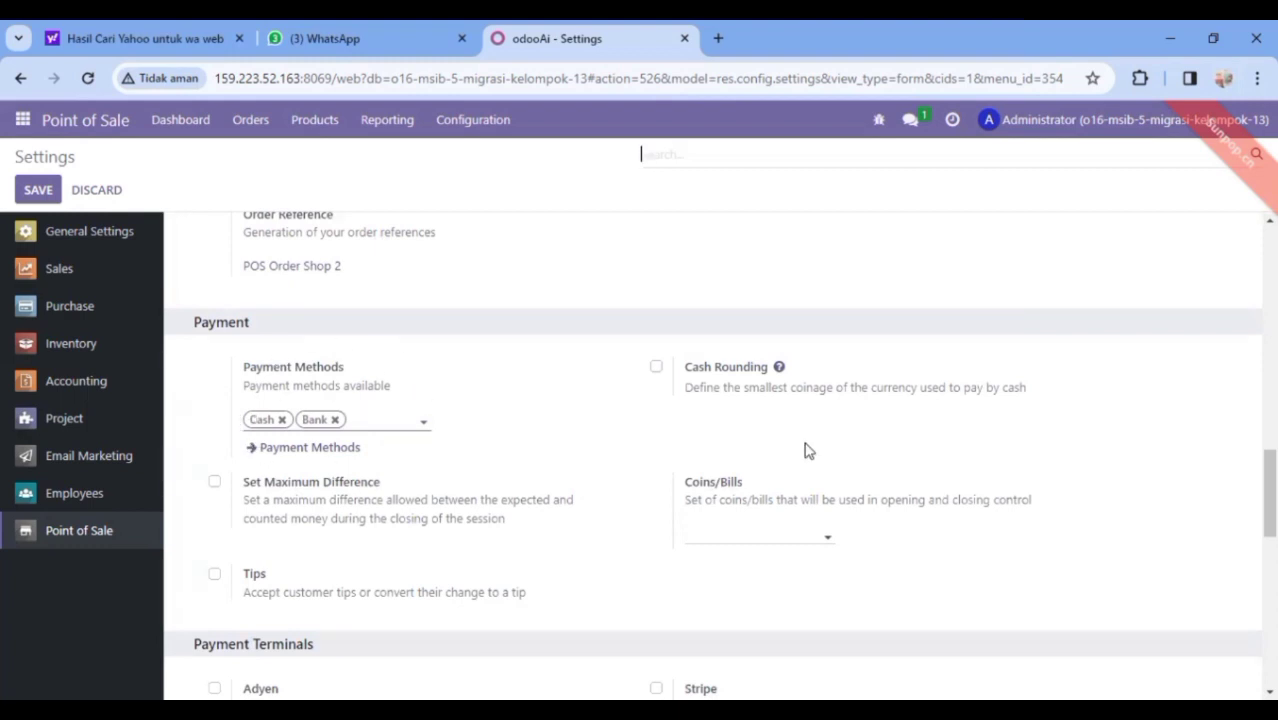
drag(1270, 493, 1270, 587)
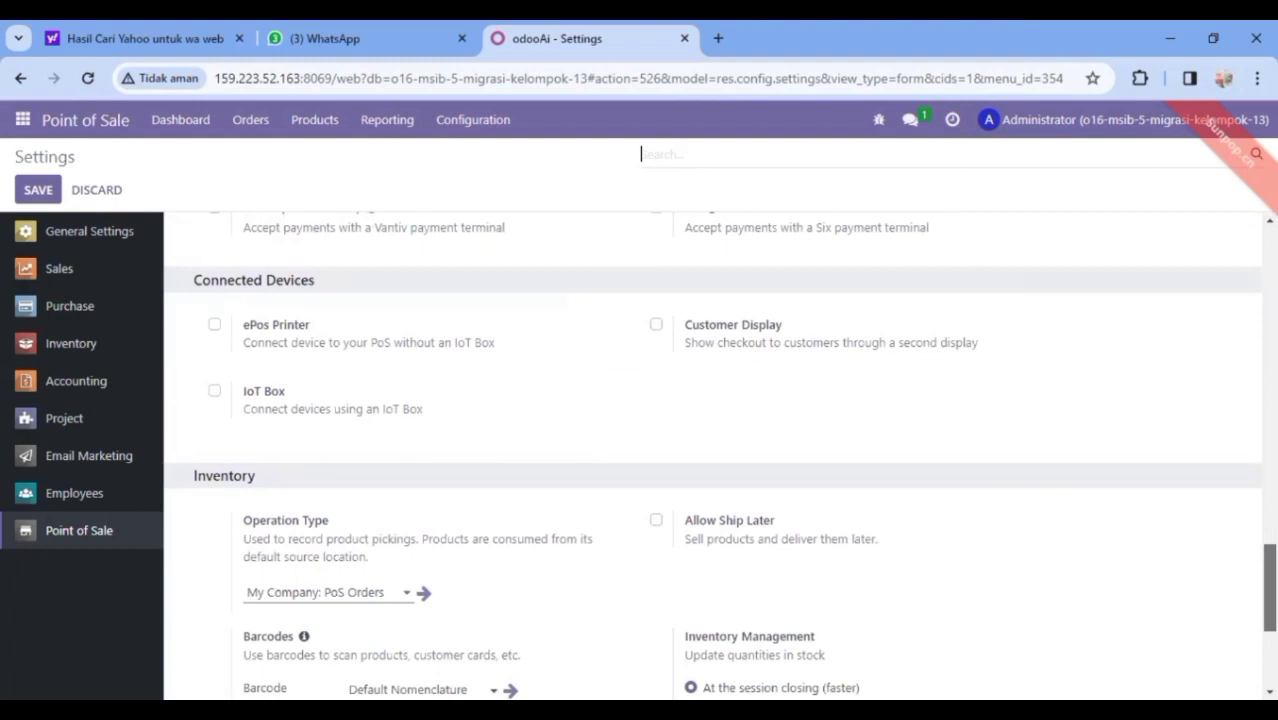
drag(1270, 587, 1270, 627)
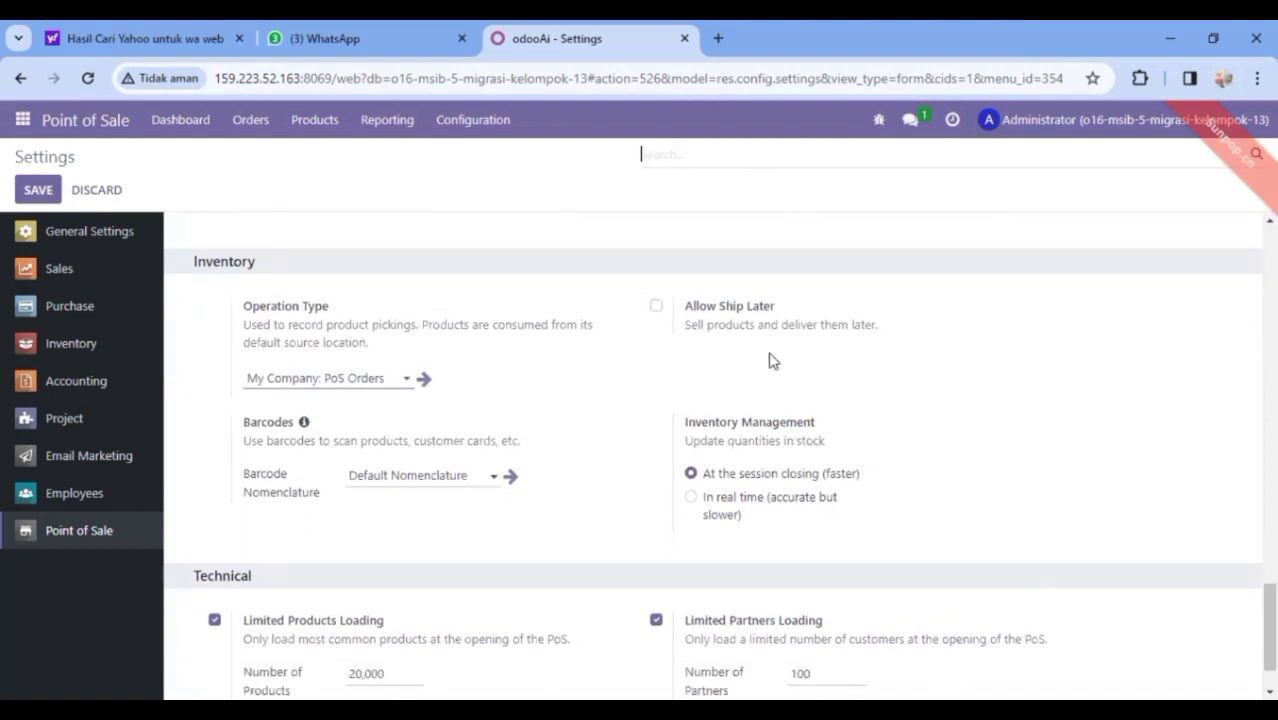
drag(1270, 628, 1270, 273)
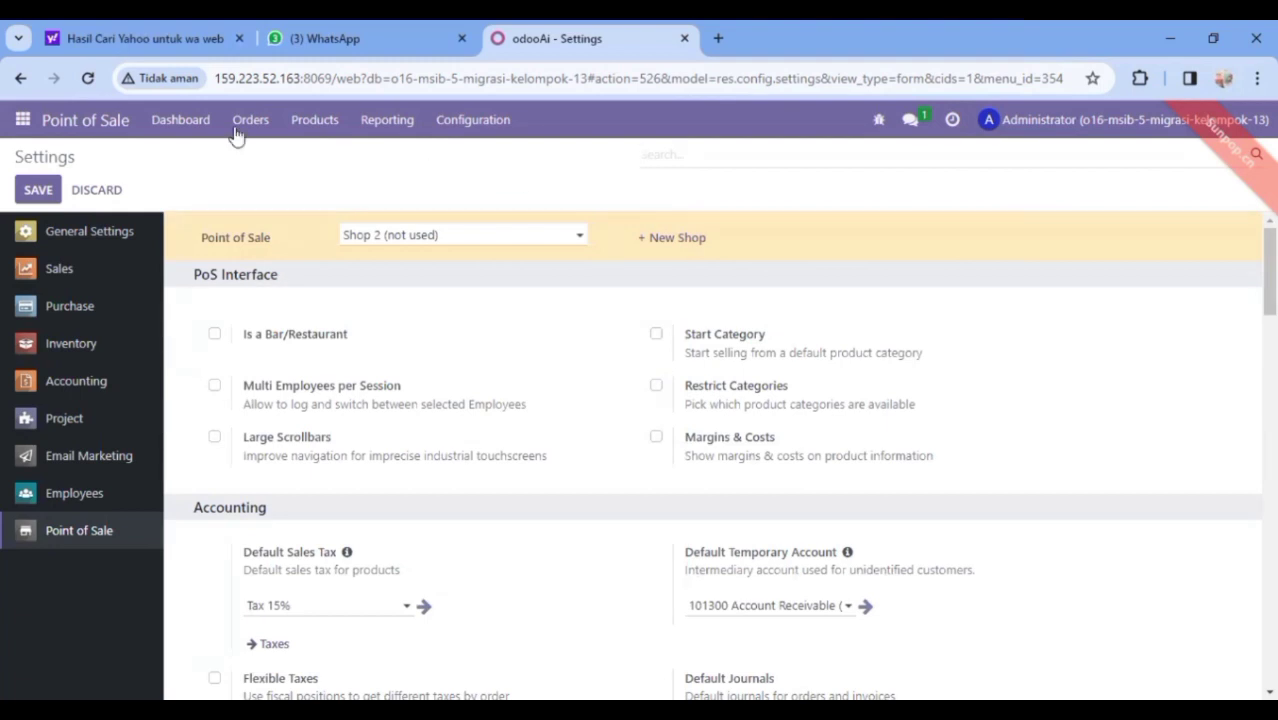
click(443, 121)
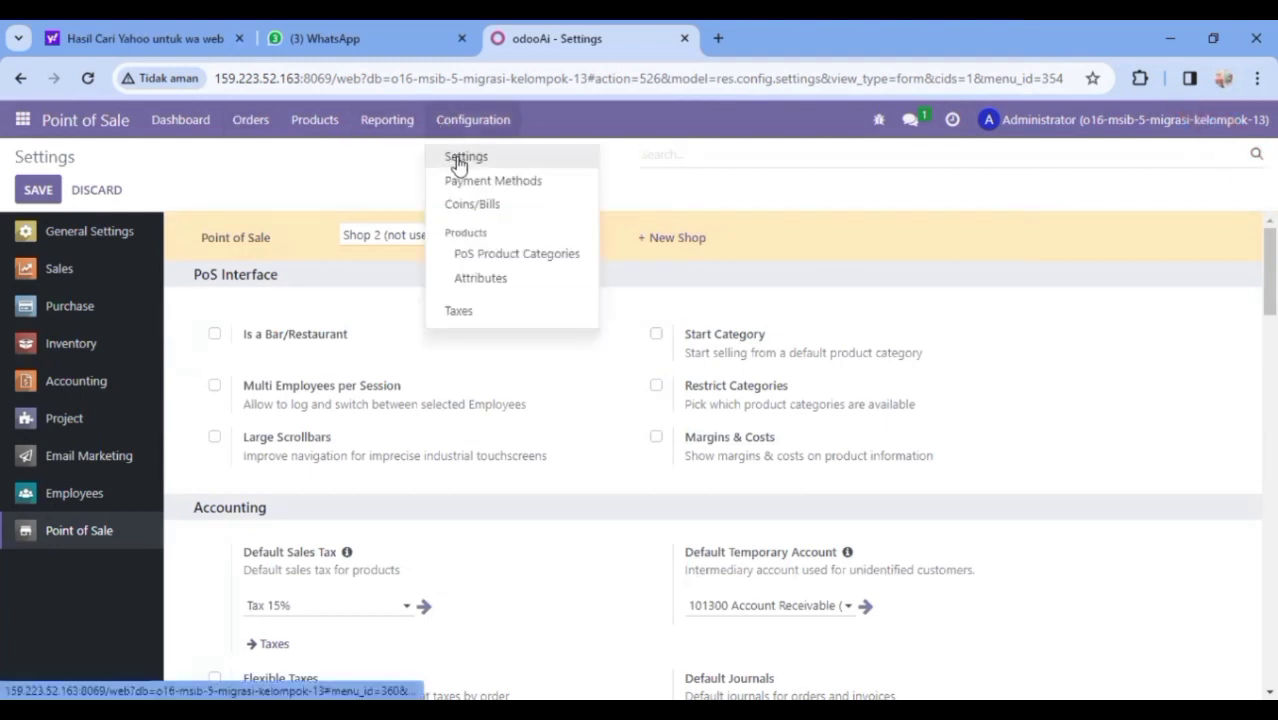
click(459, 163)
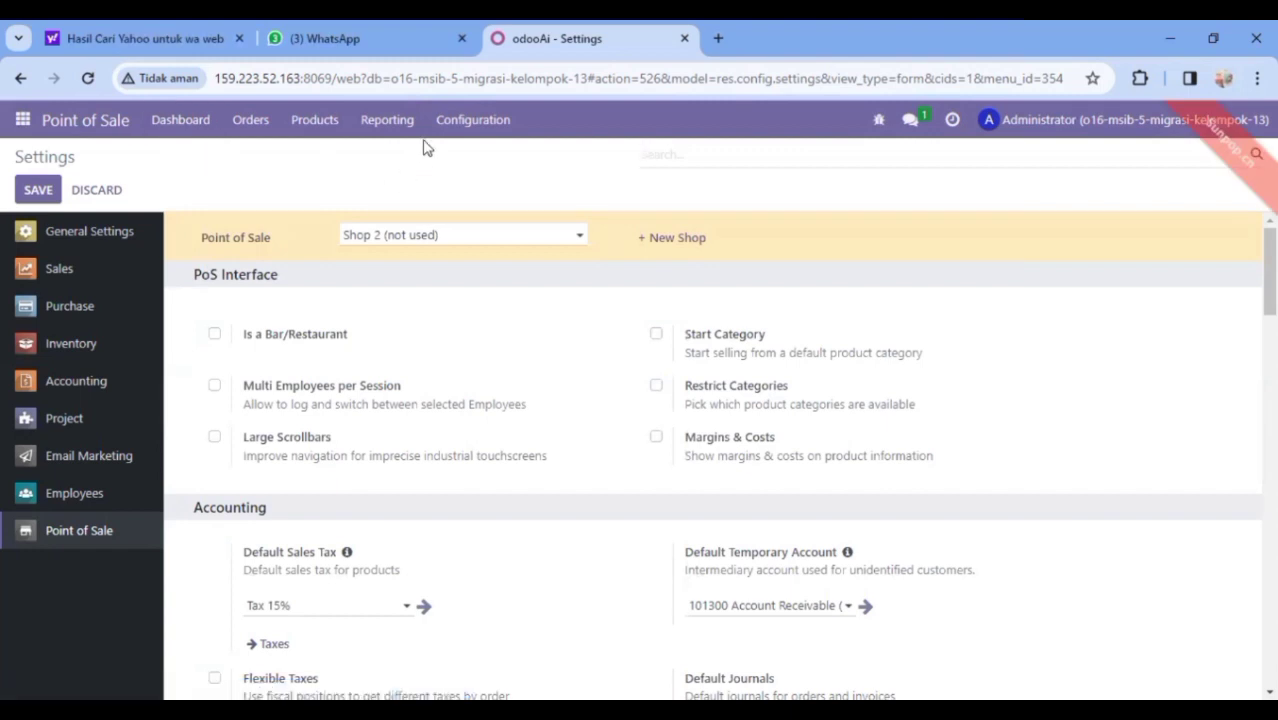
Return to the shops overview and open Point of Sale's Payment Methods list
click(21, 79)
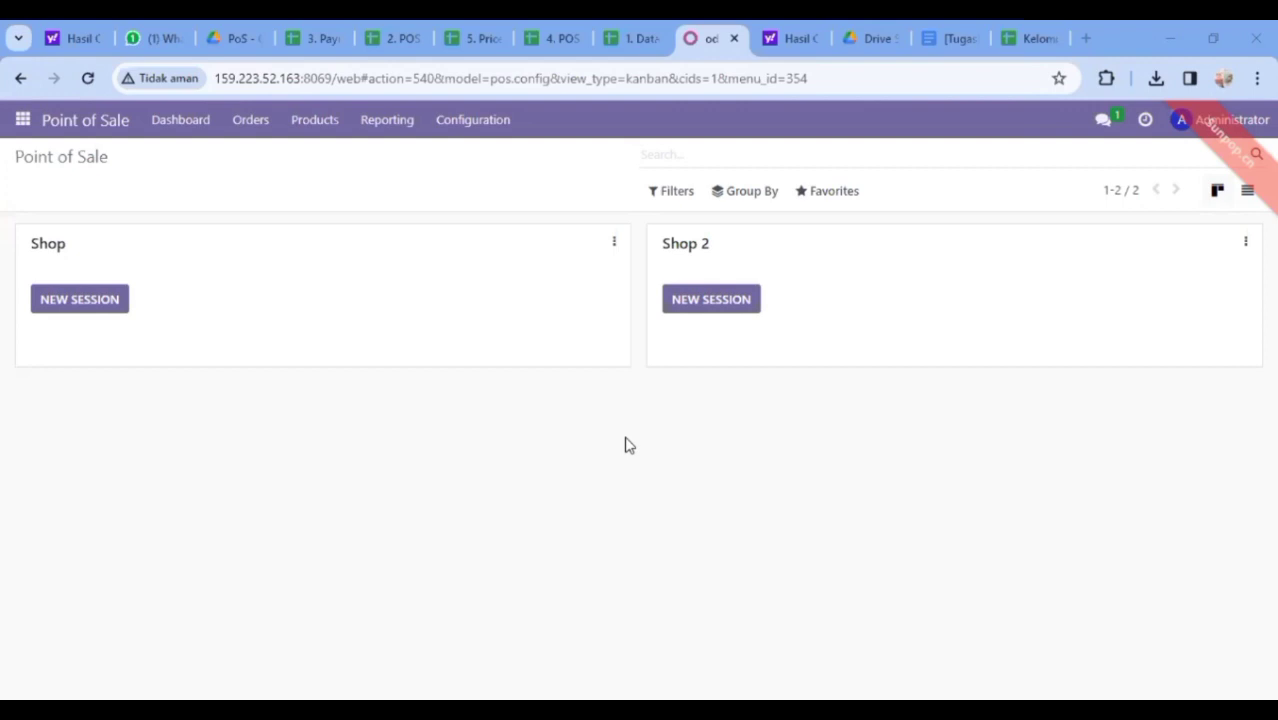
click(470, 119)
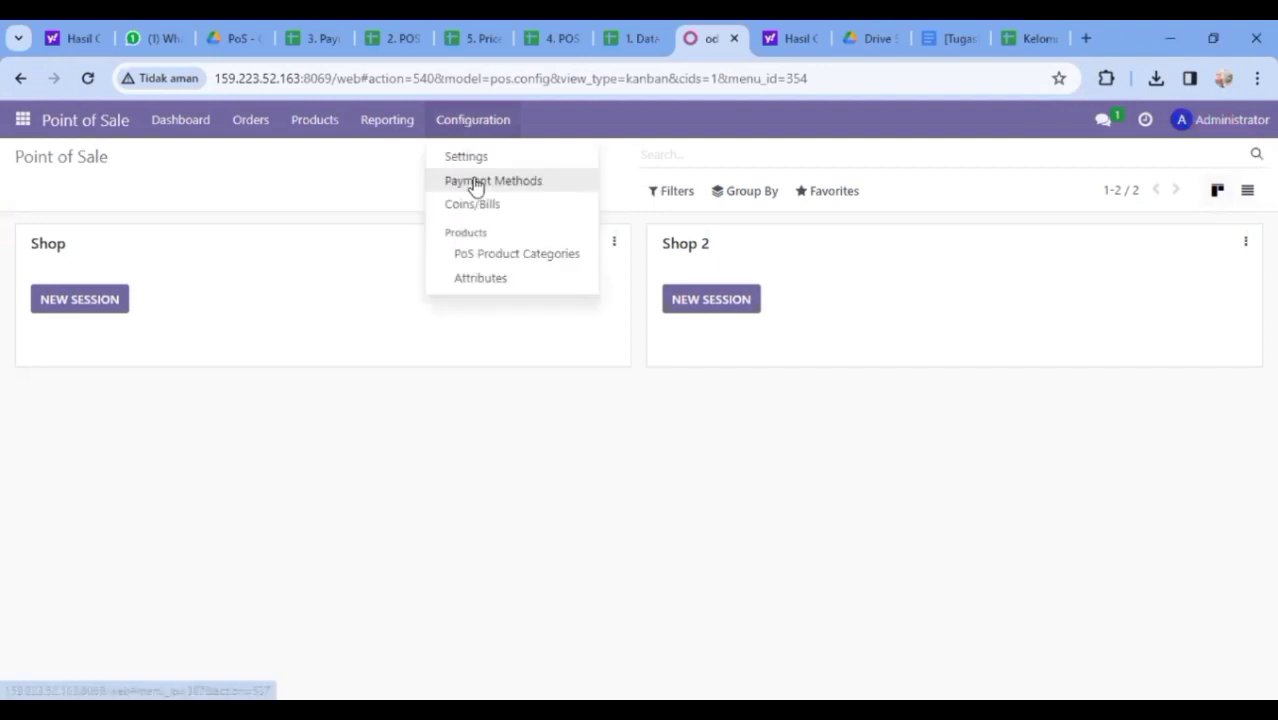
click(476, 184)
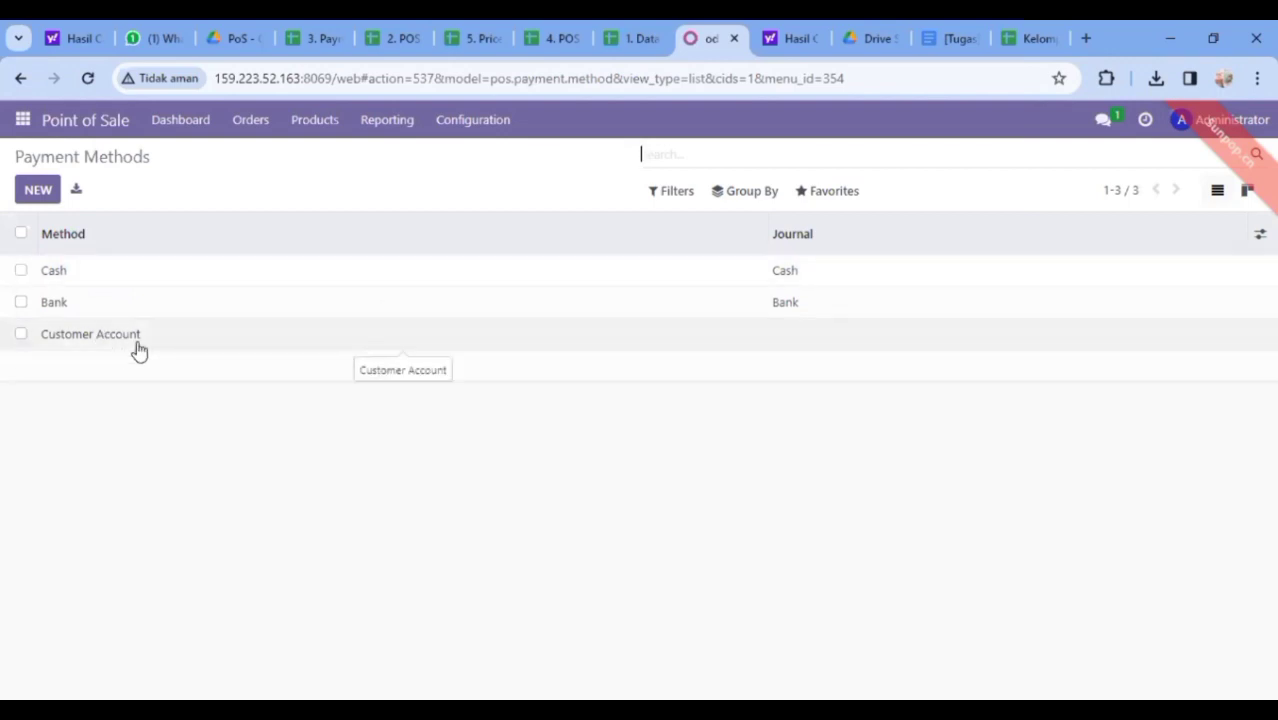
Give the Cash payment method intermediary account 121000 Account Receivable and save it
click(144, 280)
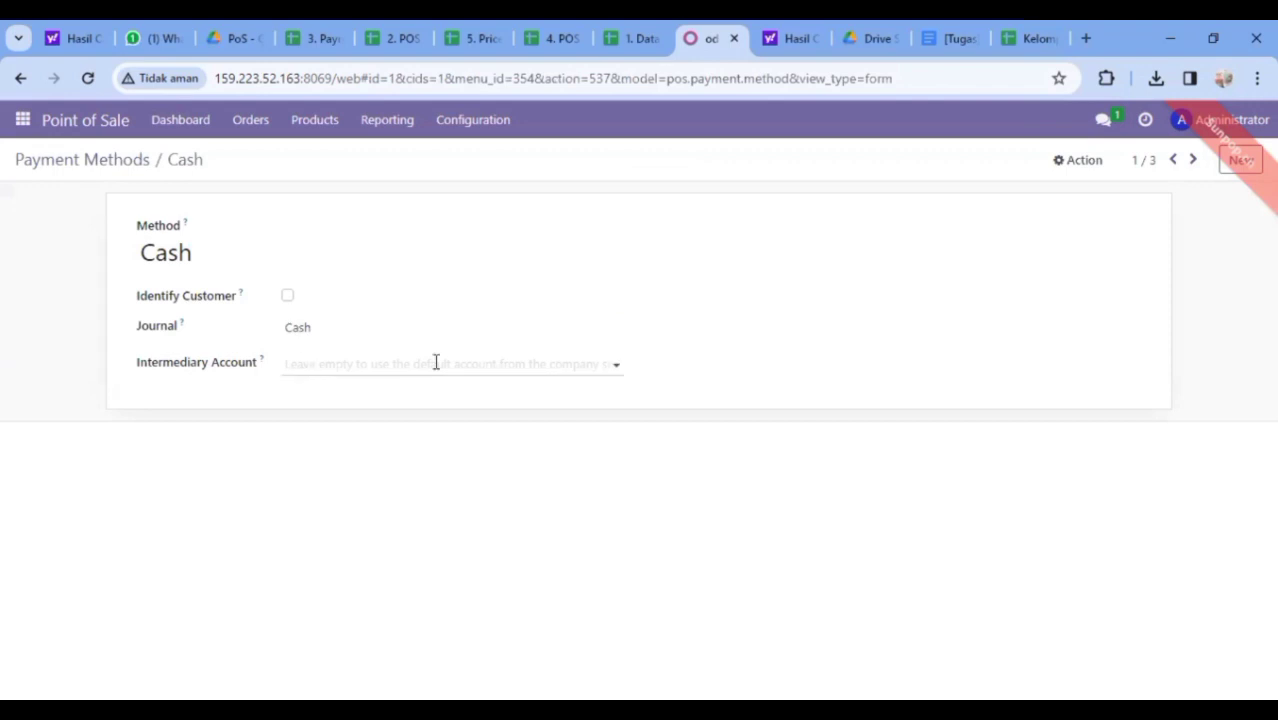
click(614, 364)
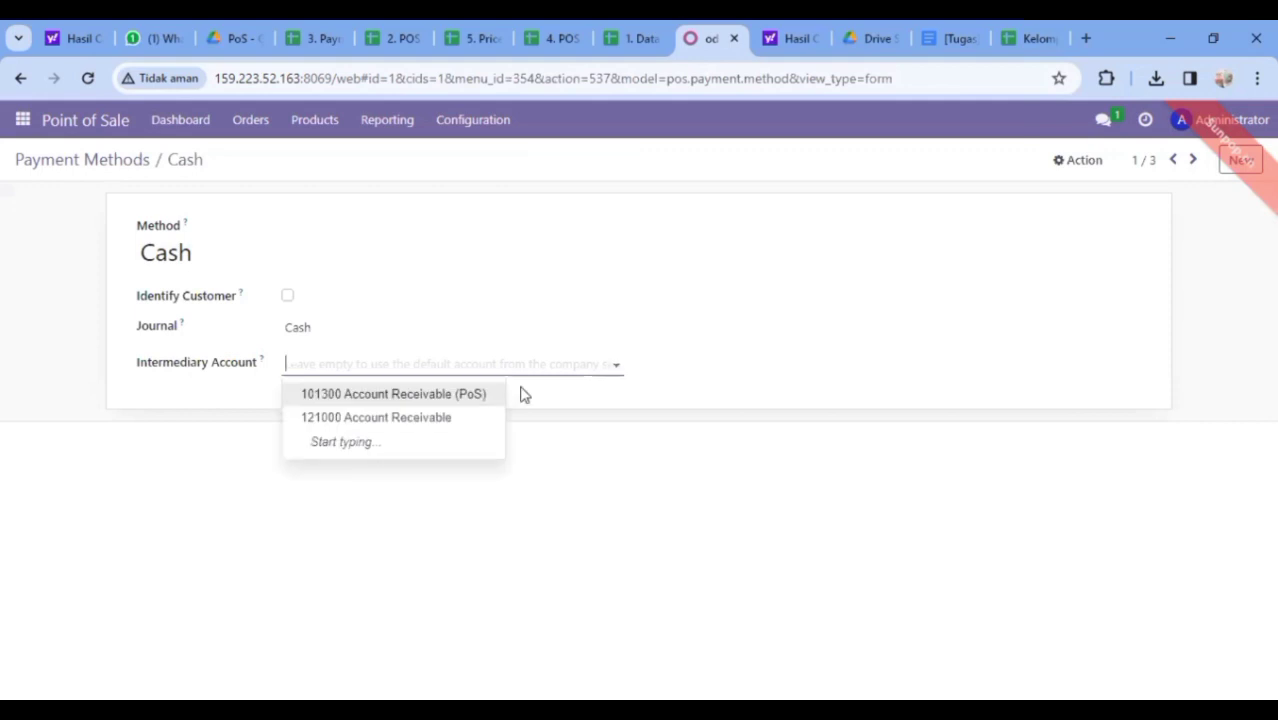
click(522, 417)
click(599, 364)
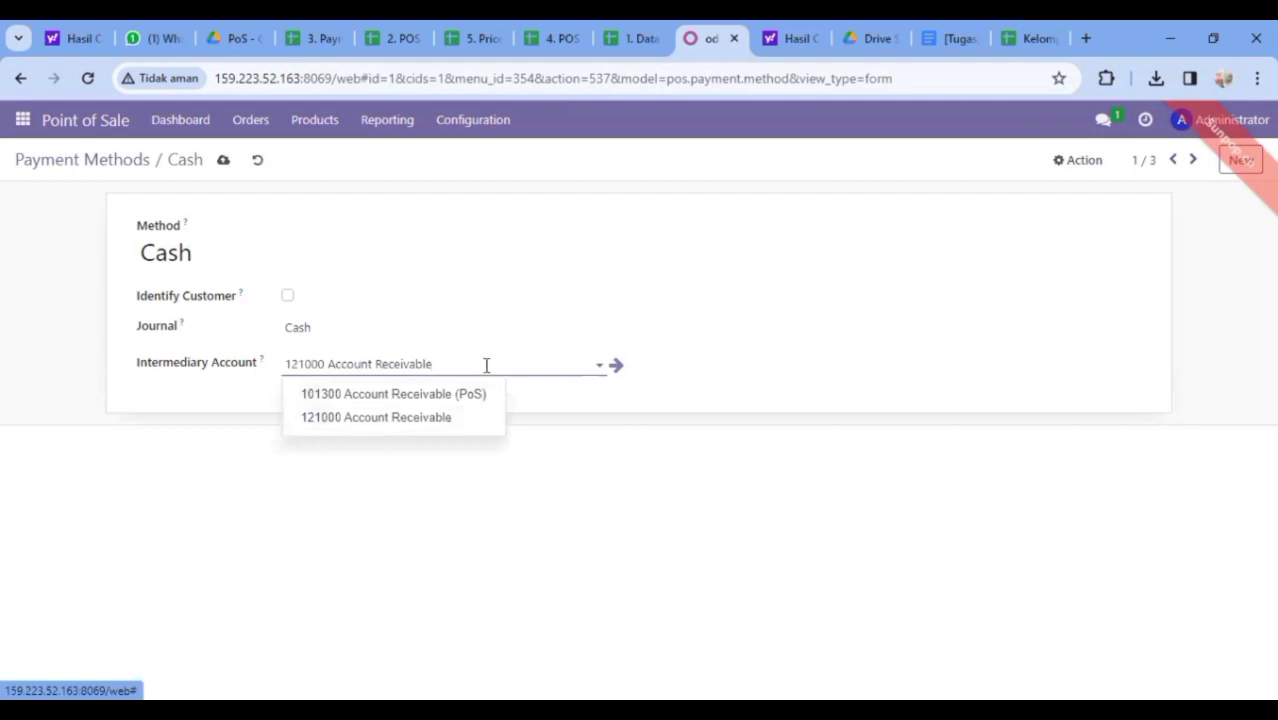
click(270, 200)
click(223, 162)
click(223, 161)
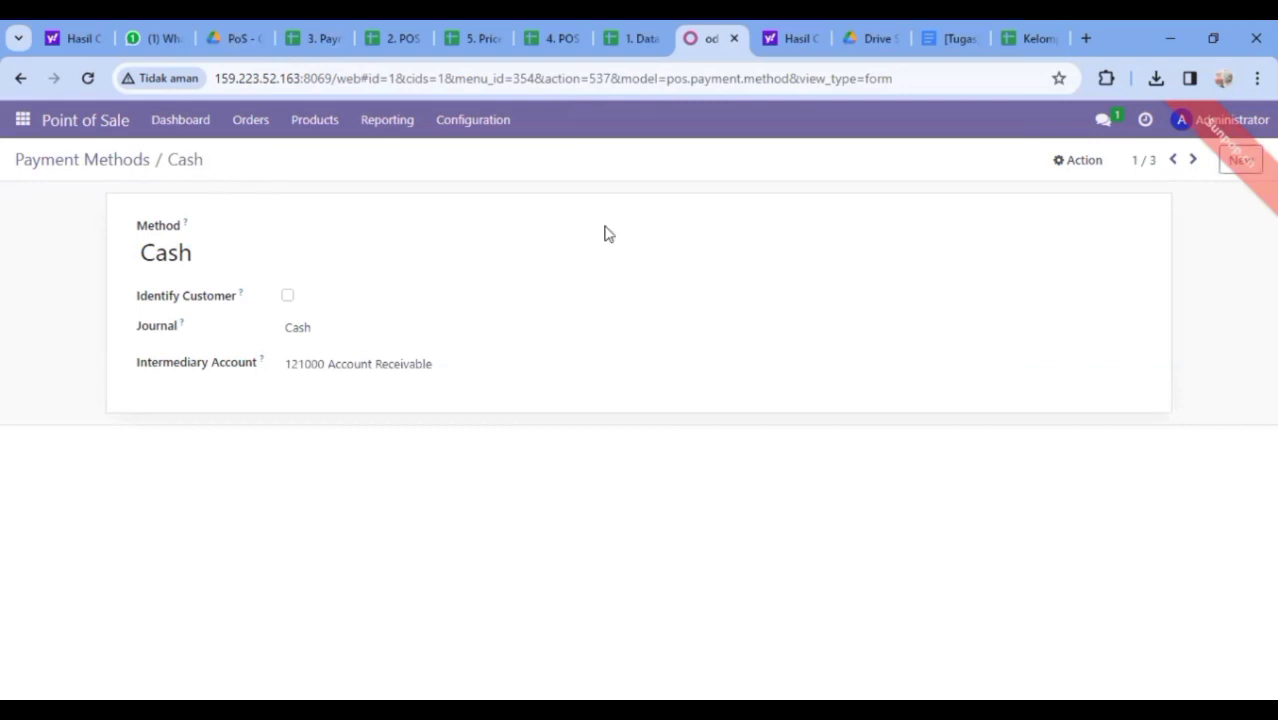
click(1195, 166)
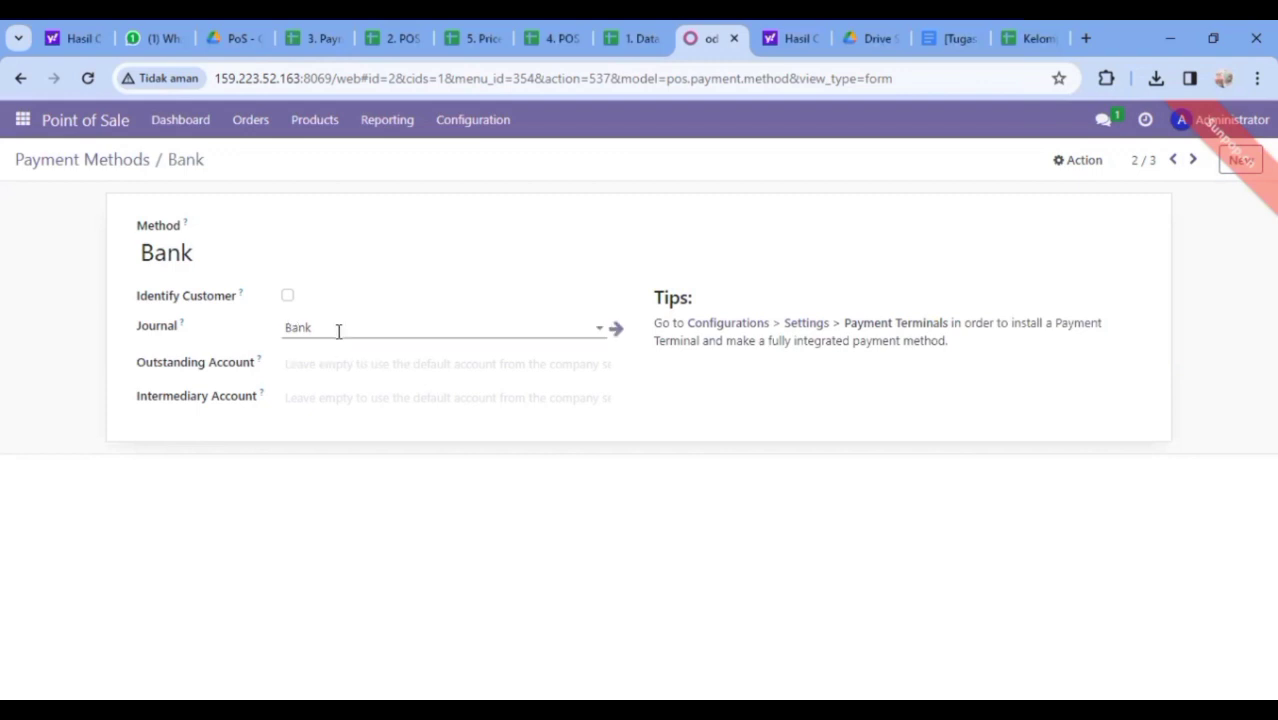
Check the Payment Method sheet, then set Bank's intermediary account to 121000 Account Receivable and save
click(320, 35)
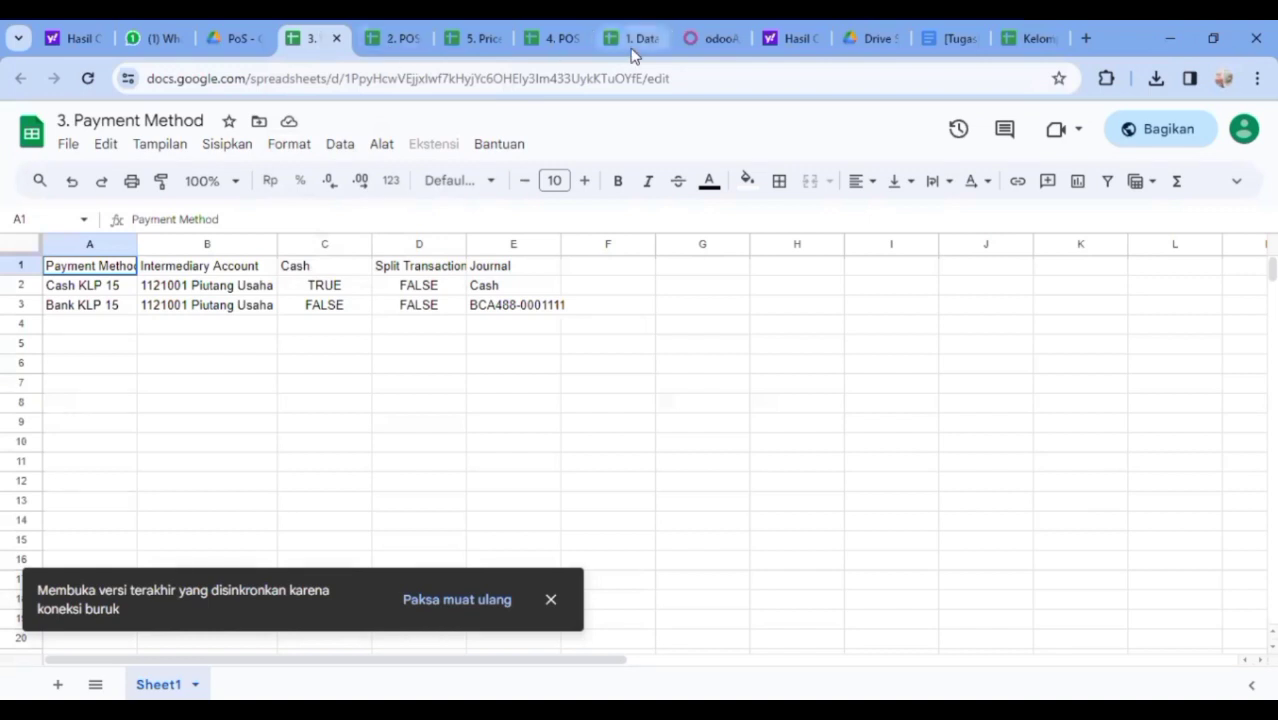
click(688, 38)
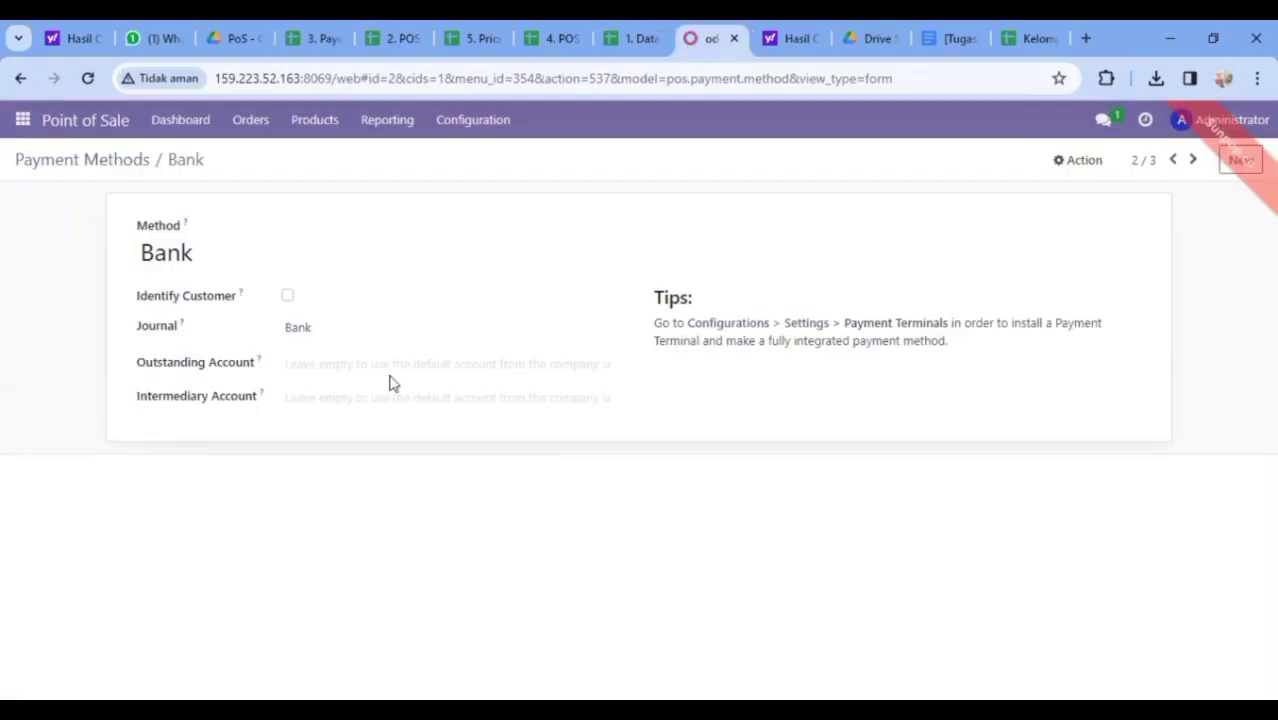
click(455, 391)
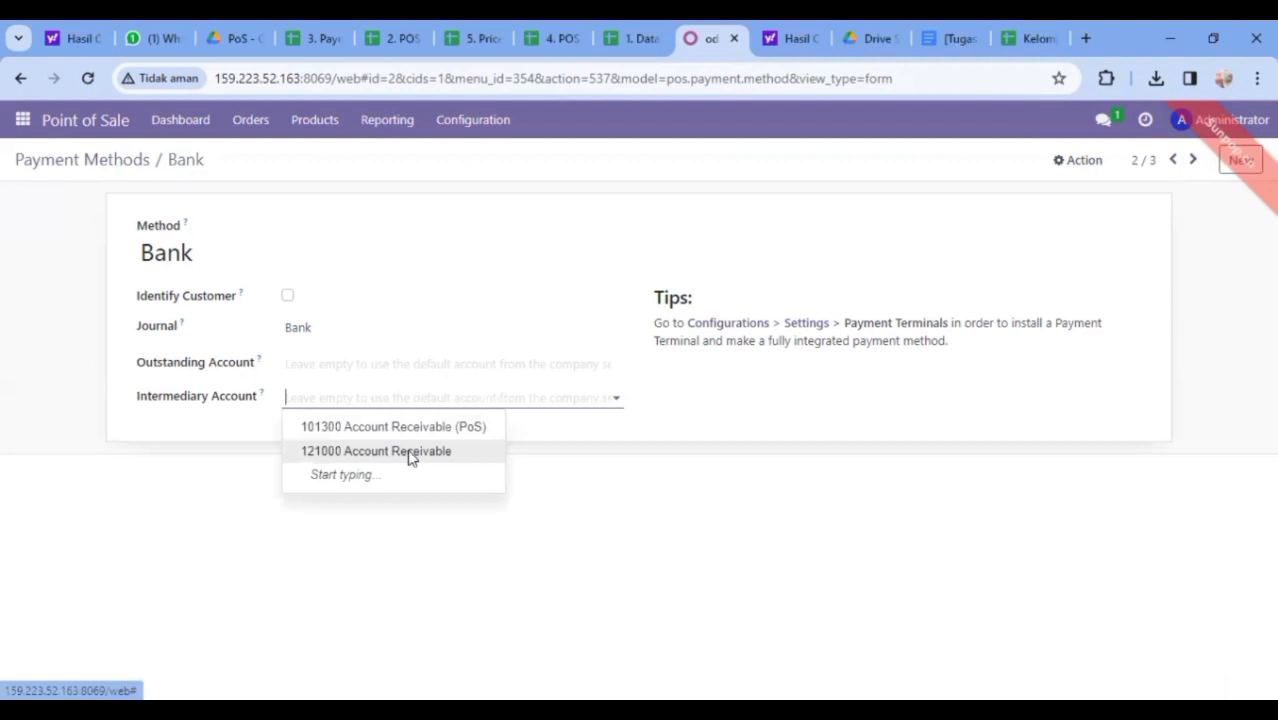
click(408, 452)
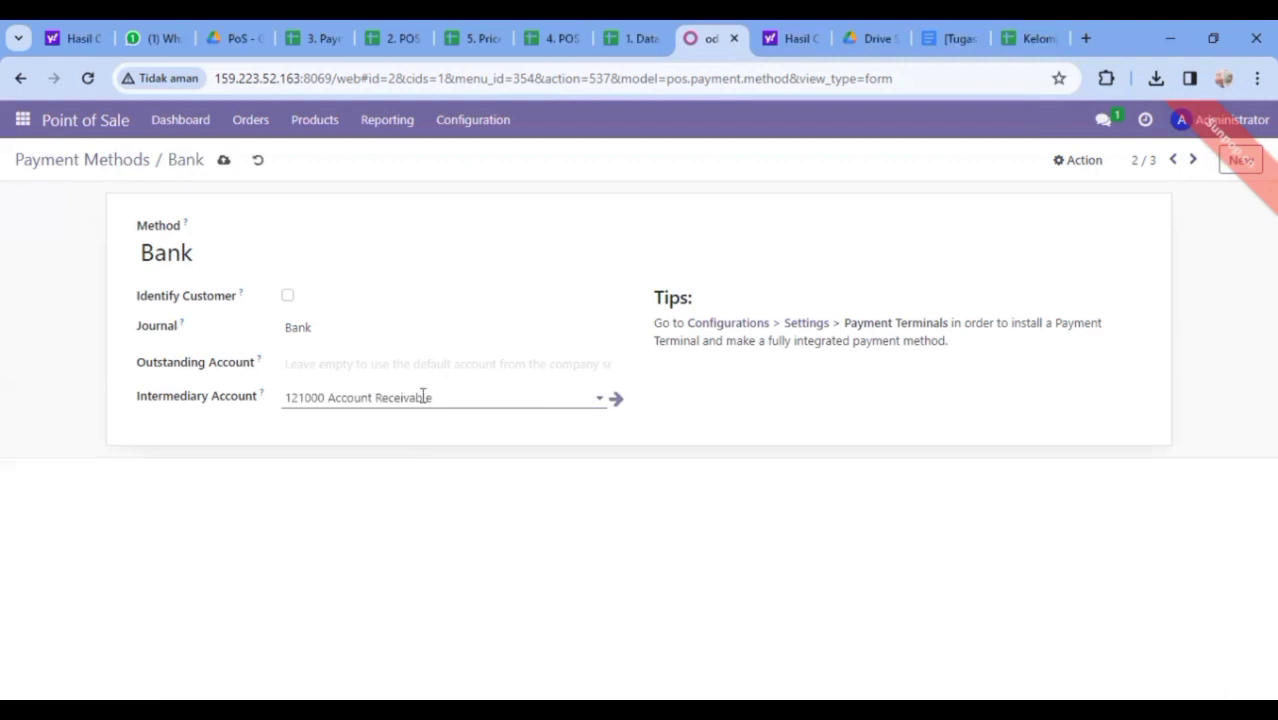
click(618, 369)
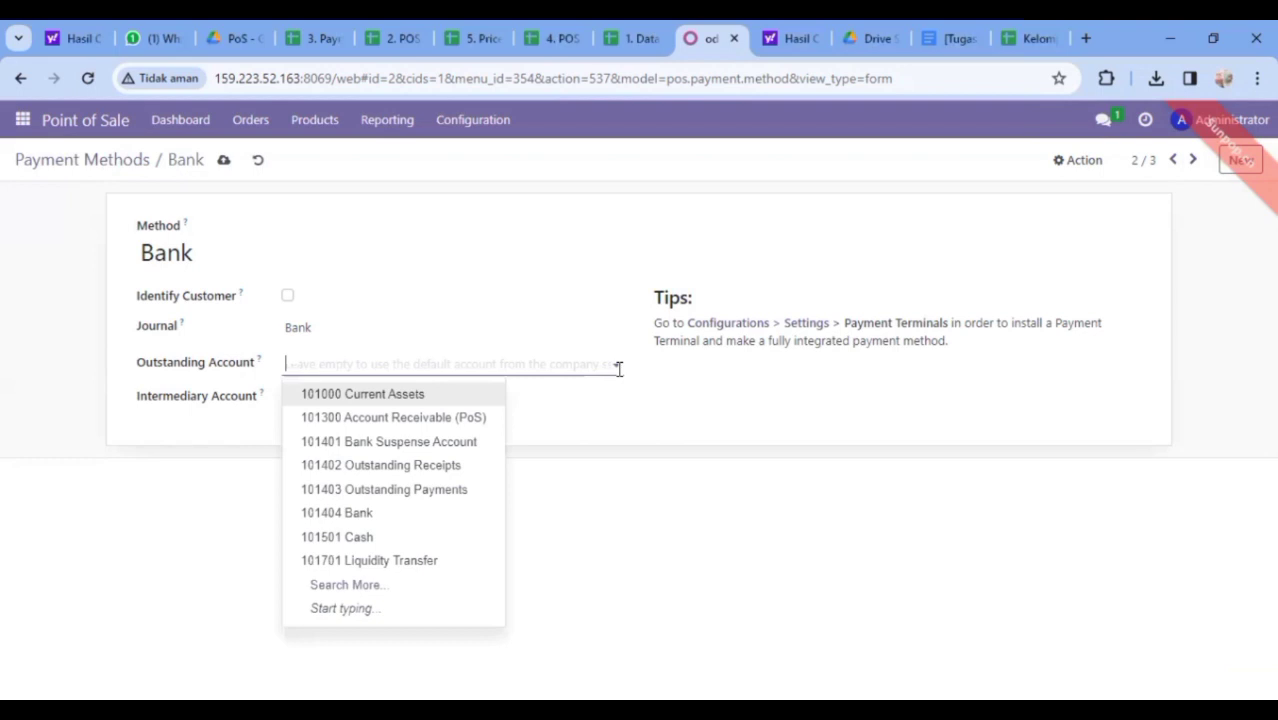
click(619, 369)
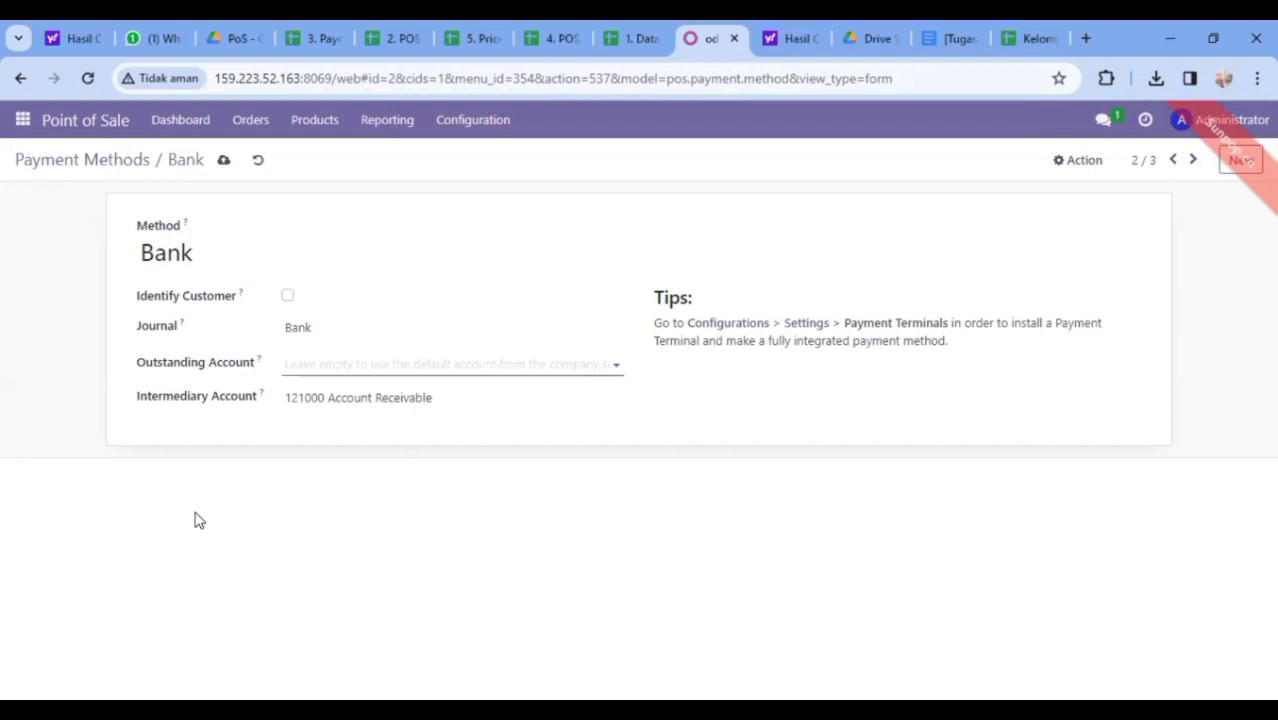
click(226, 162)
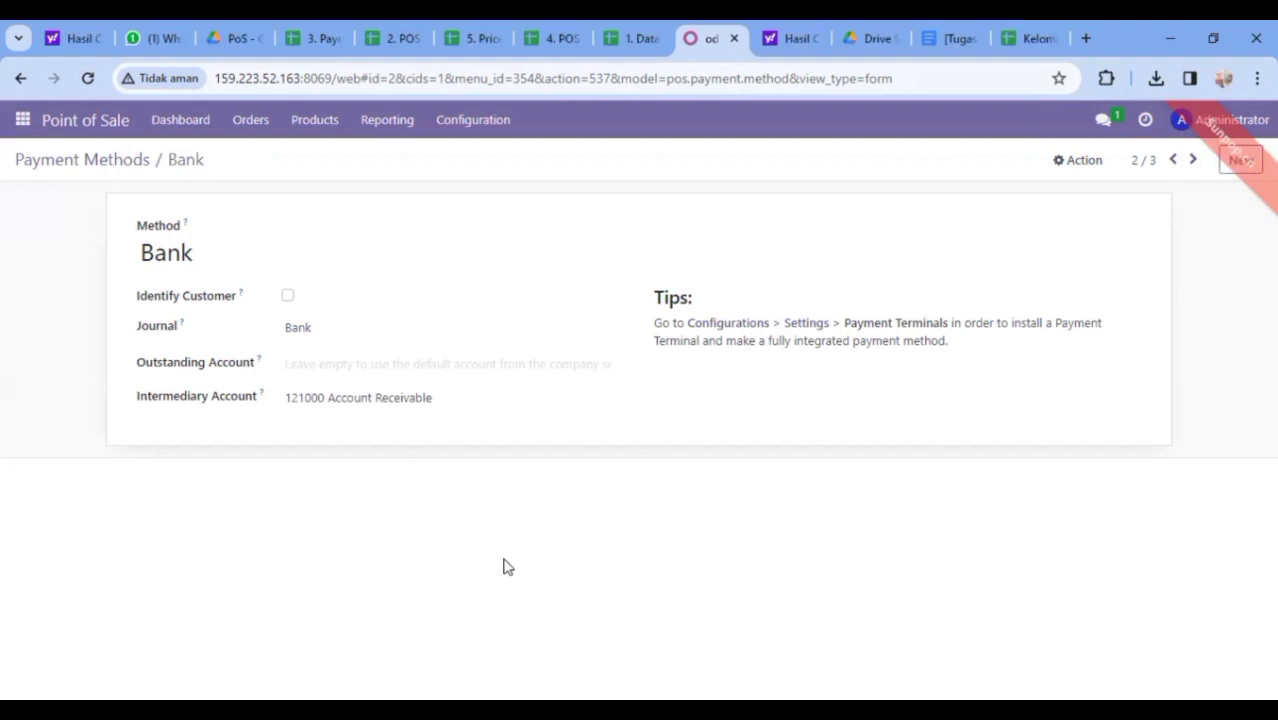
key(alt+Tab)
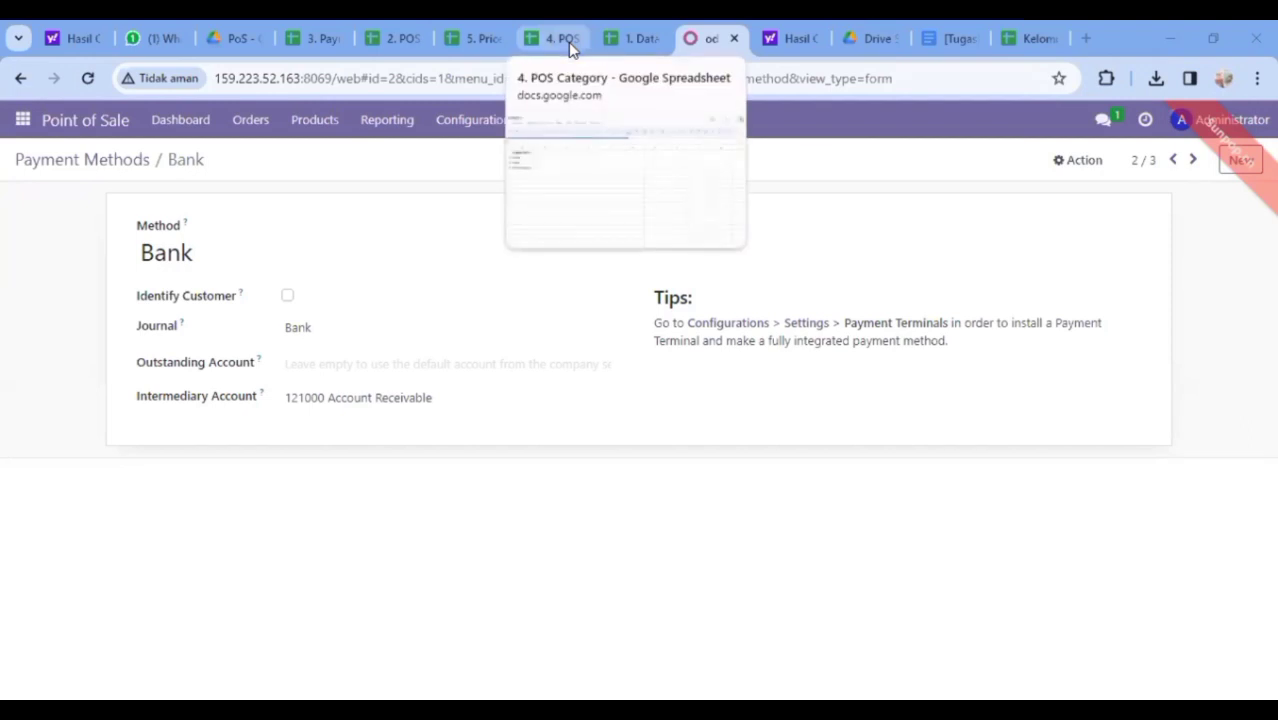
Add a new PoS product category named 'Chairs' and save it
click(487, 121)
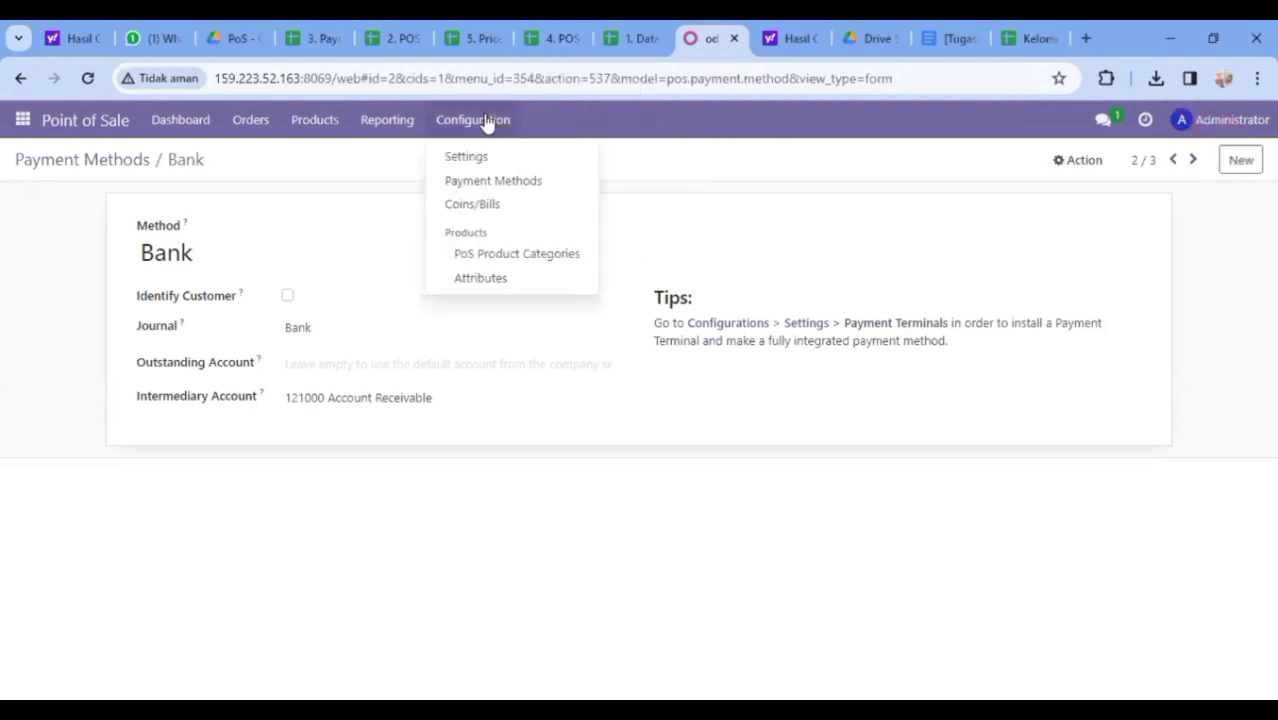
click(481, 262)
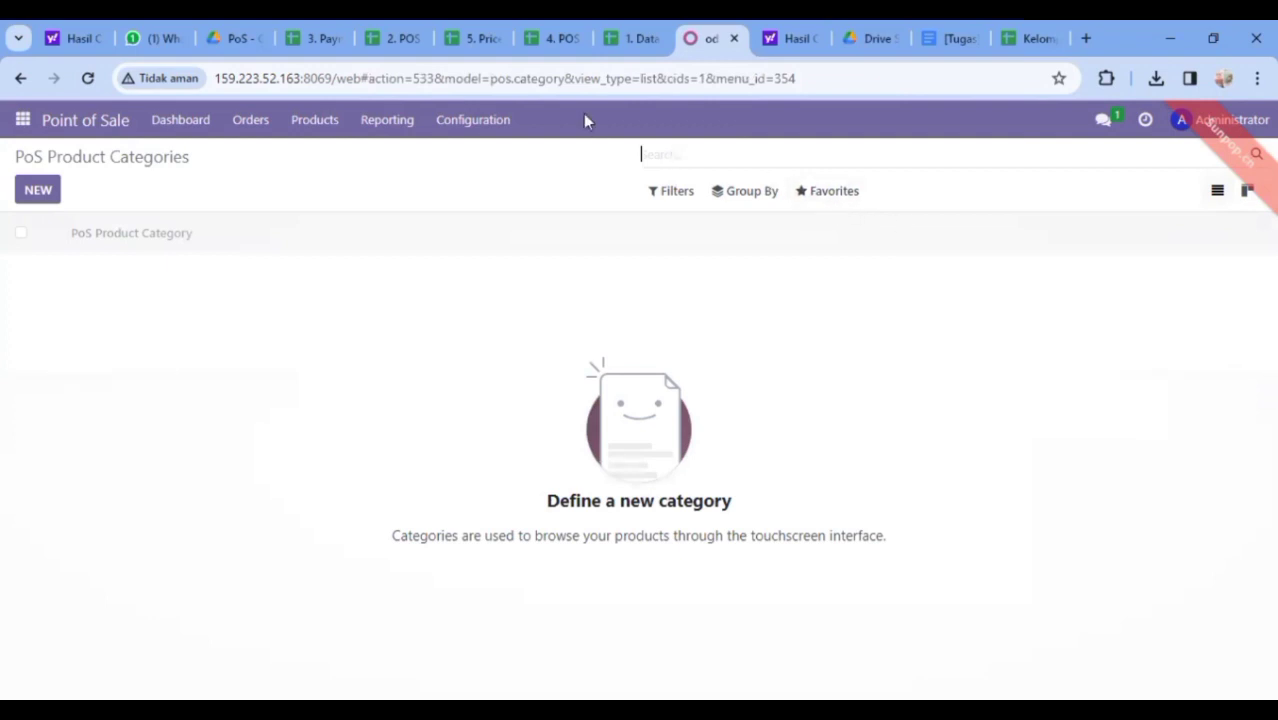
click(32, 192)
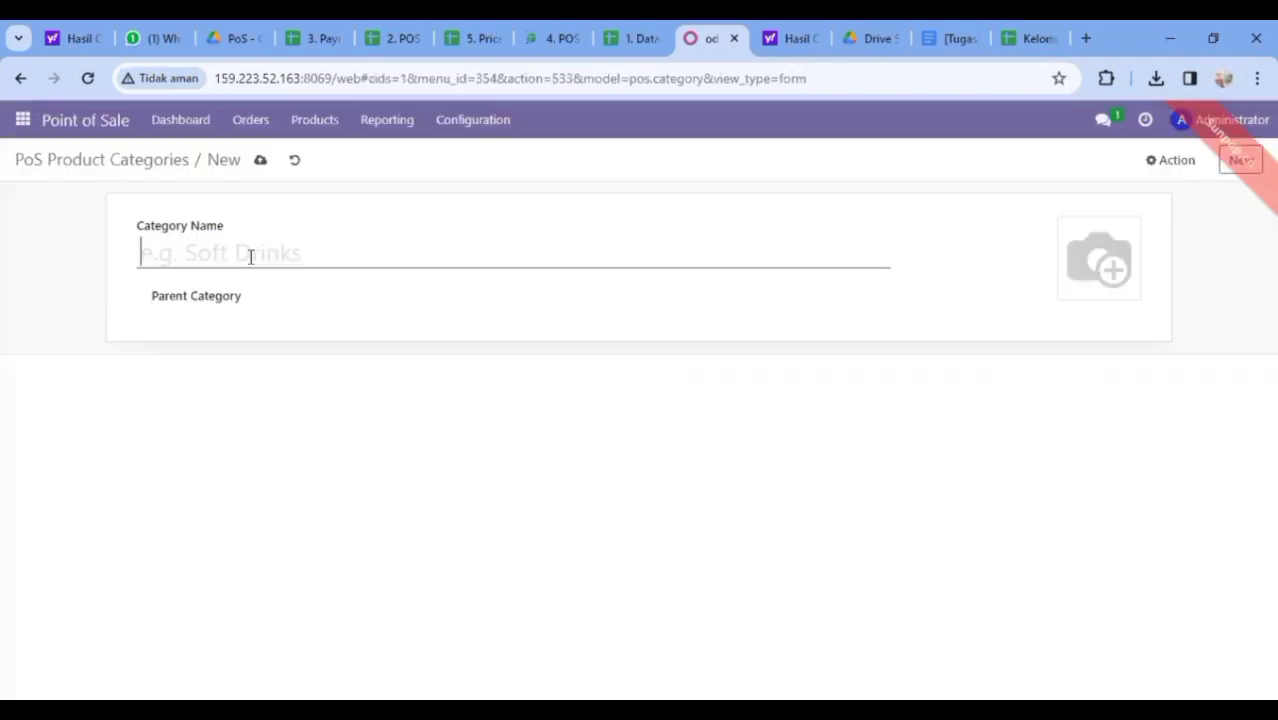
text(Chairs)
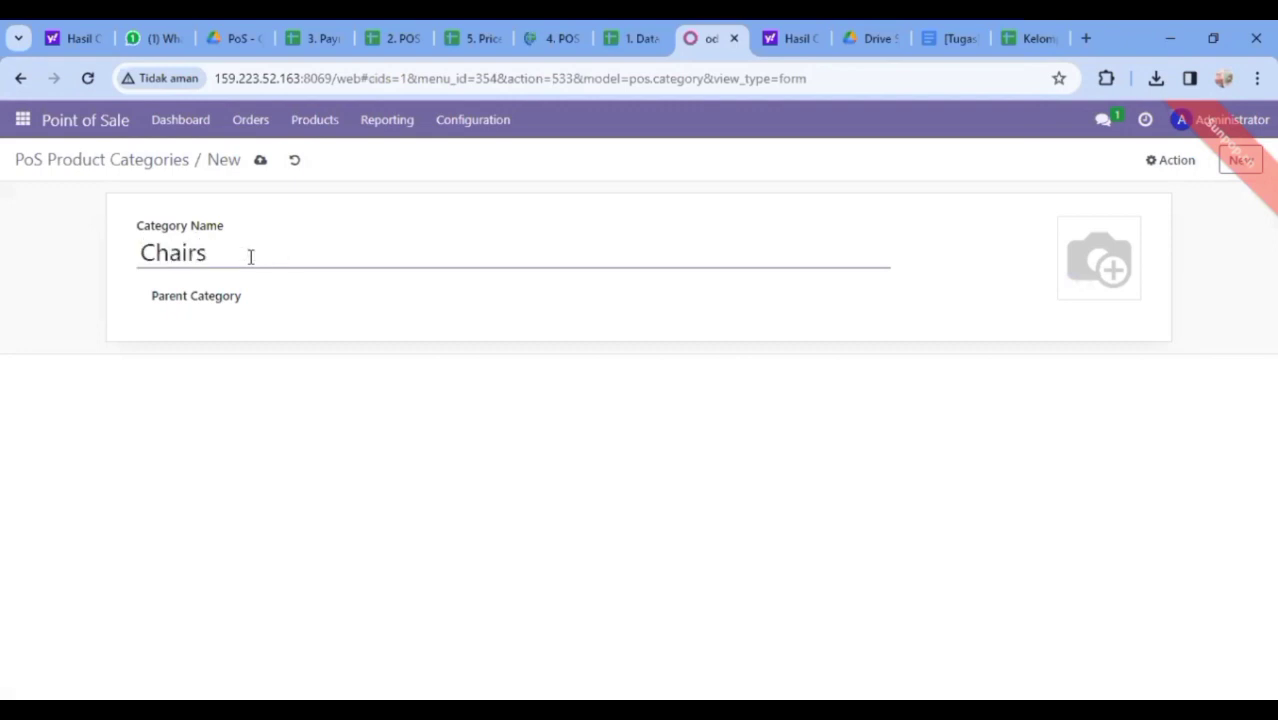
click(260, 161)
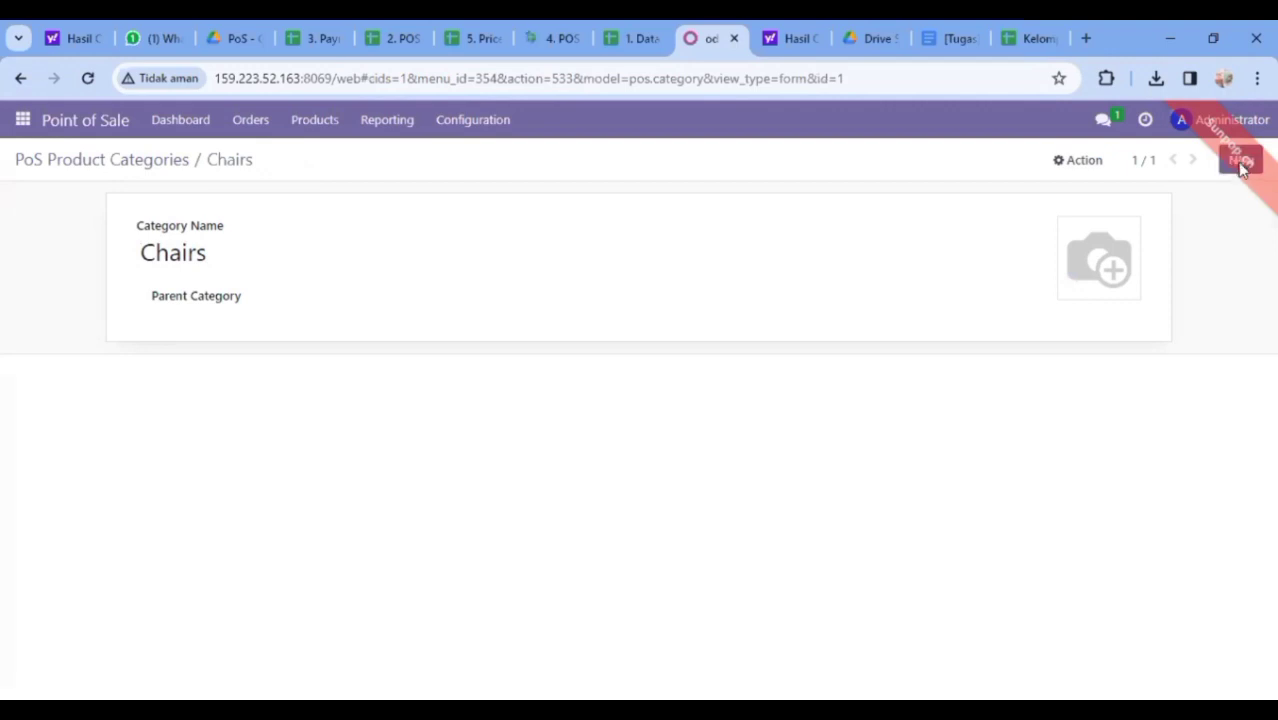
Add and save a PoS product category named 'Desks'
click(1240, 163)
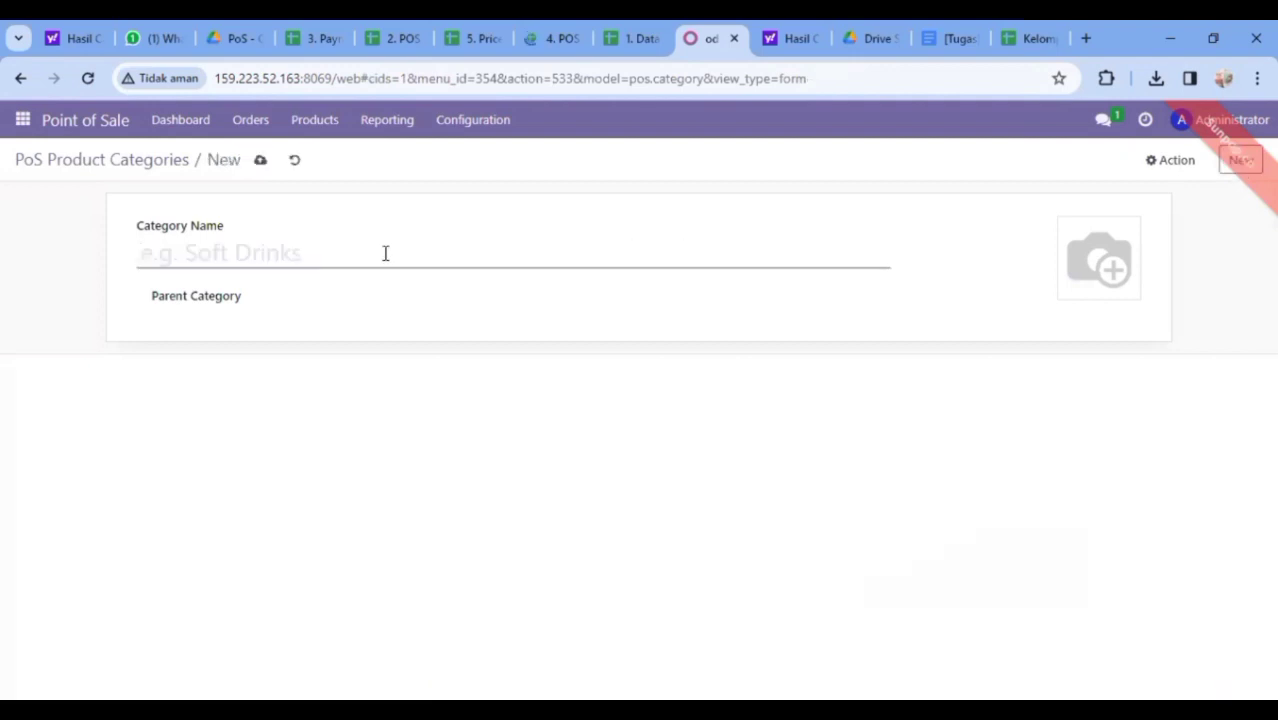
text(D)
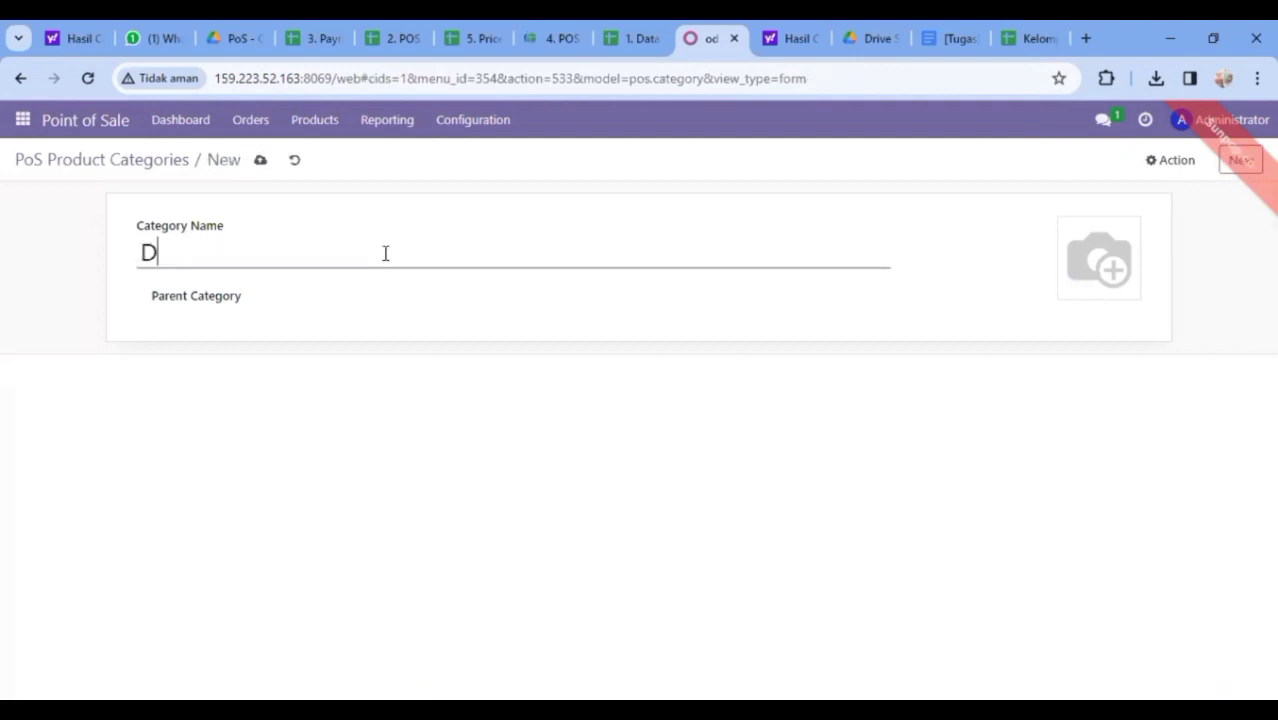
text(esks)
click(260, 162)
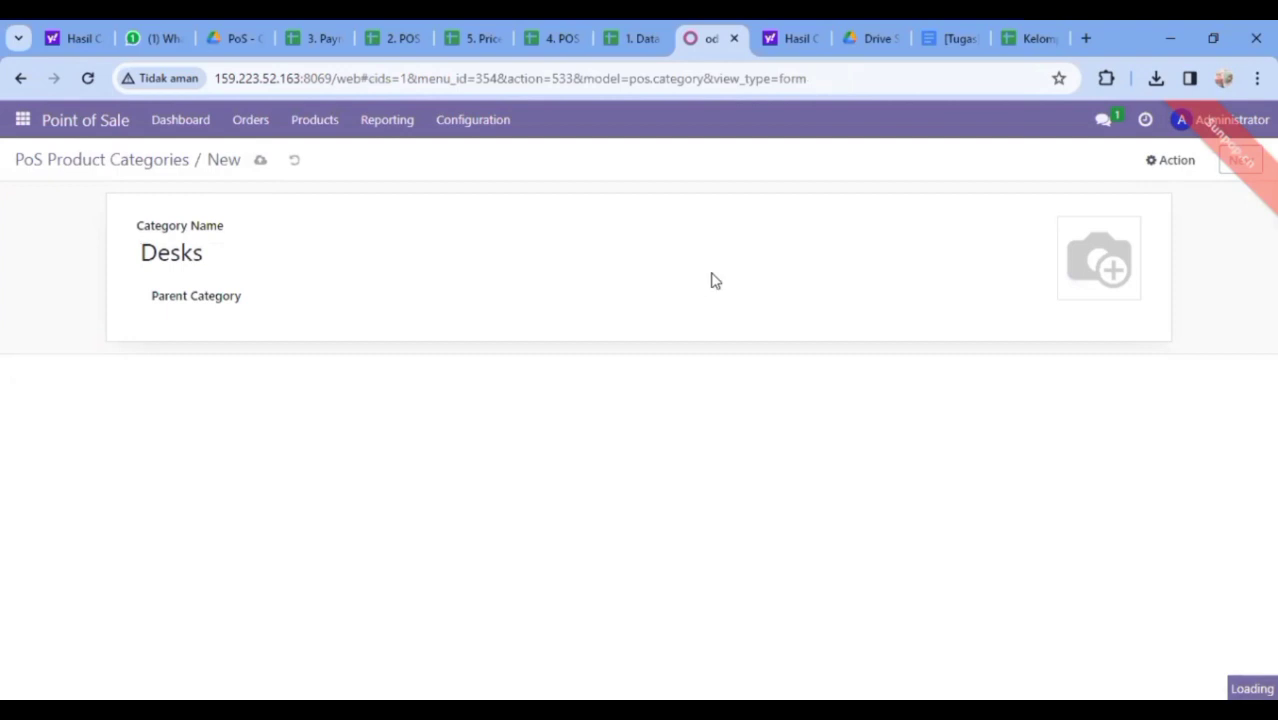
Create a category named 'Miscellaneous', checking its spelling against the POS Category sheet, and save it
click(1236, 168)
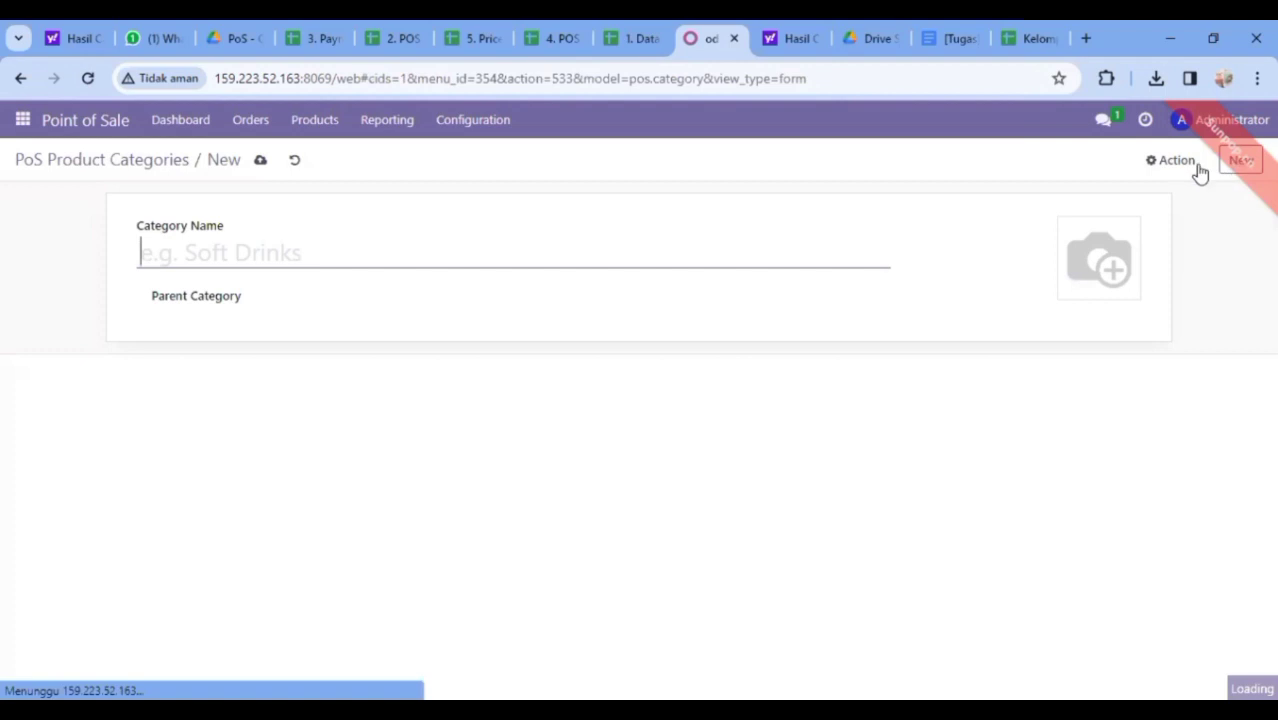
click(389, 252)
text(Mi)
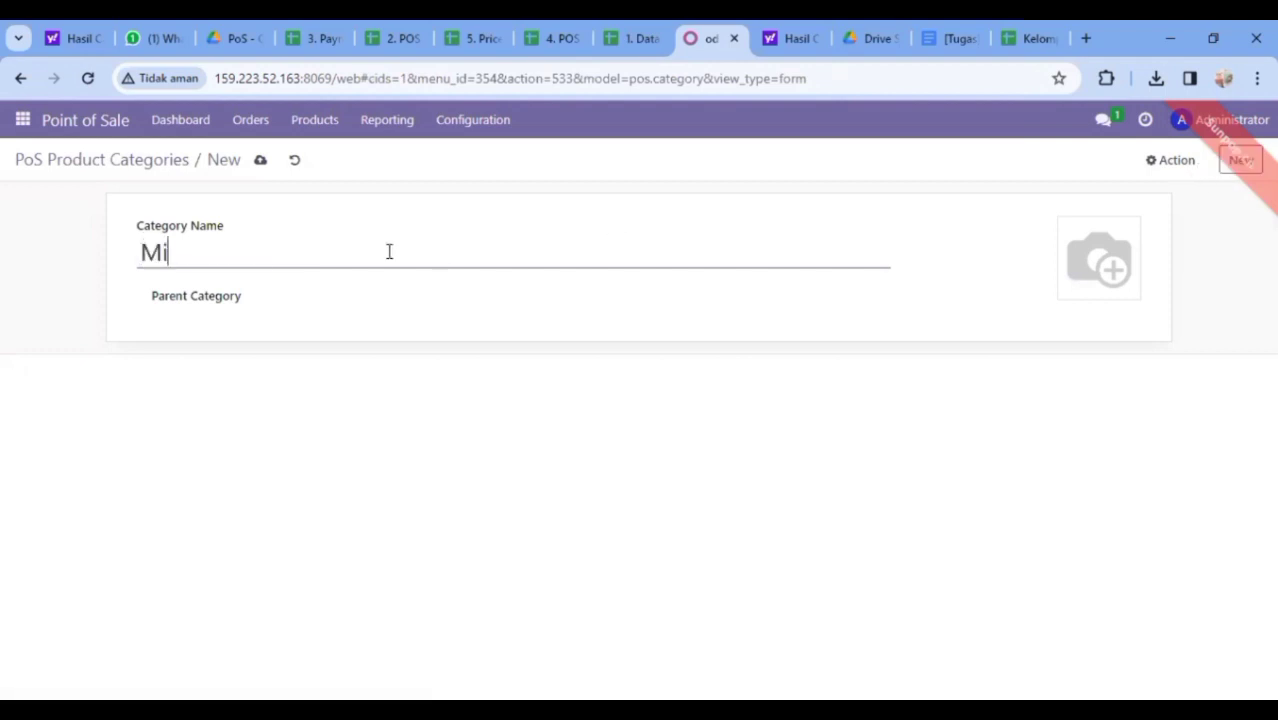
text(sc)
key(BackSpace)
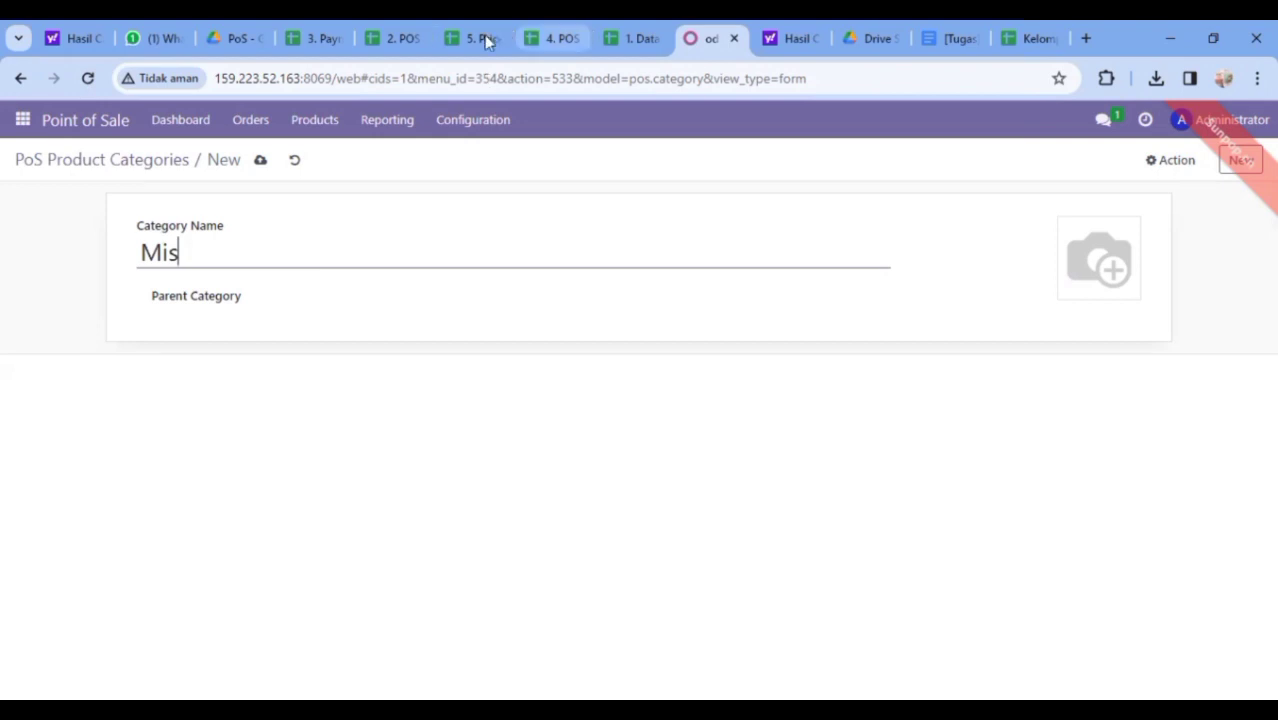
click(562, 40)
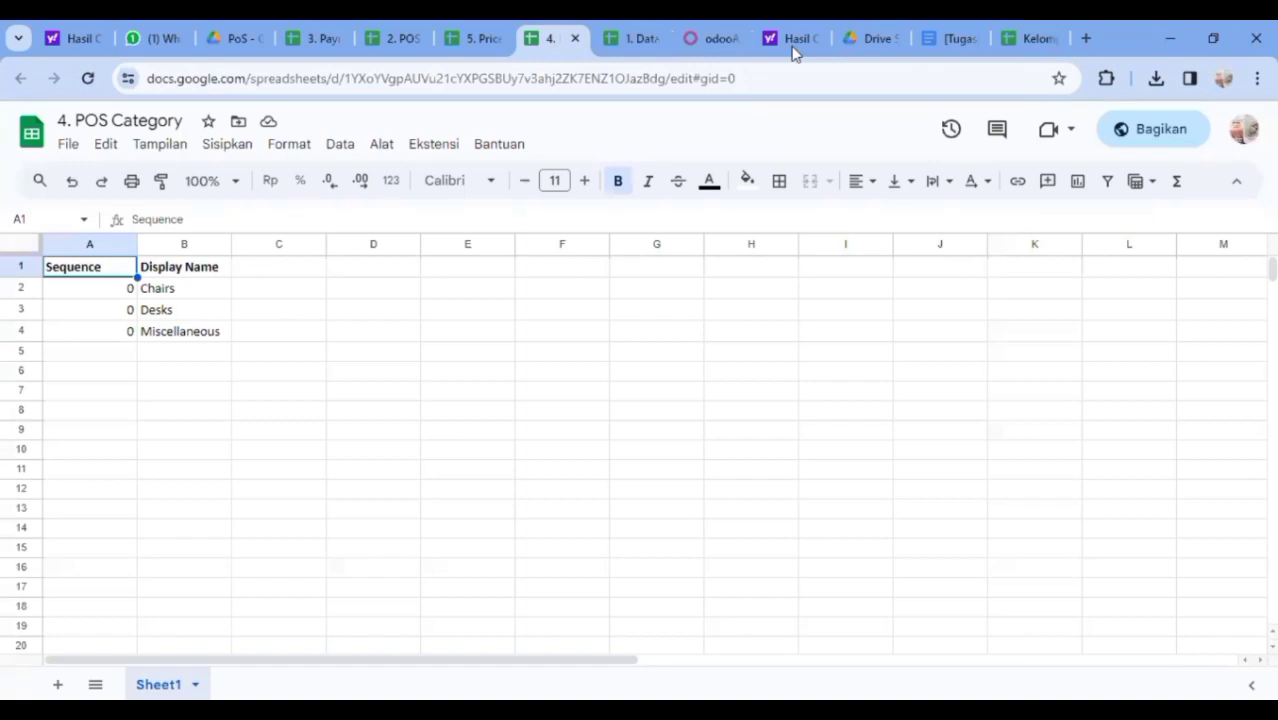
click(722, 40)
text(cella)
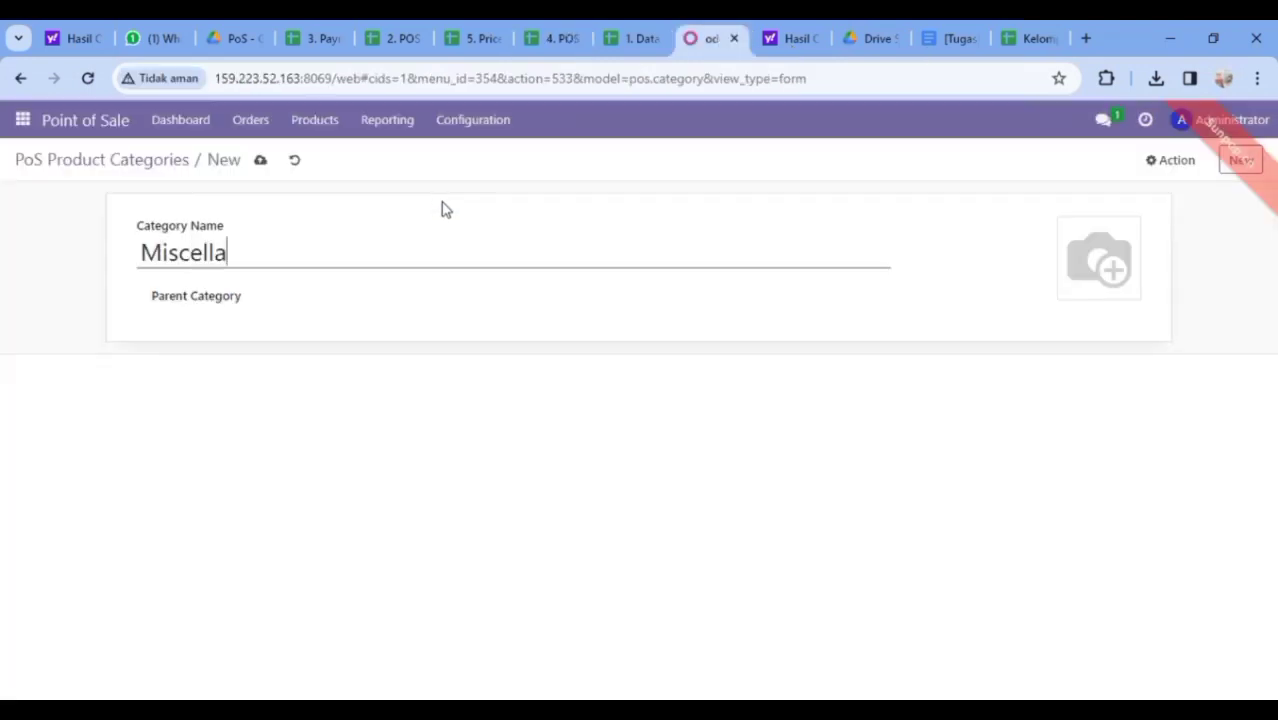
text(n)
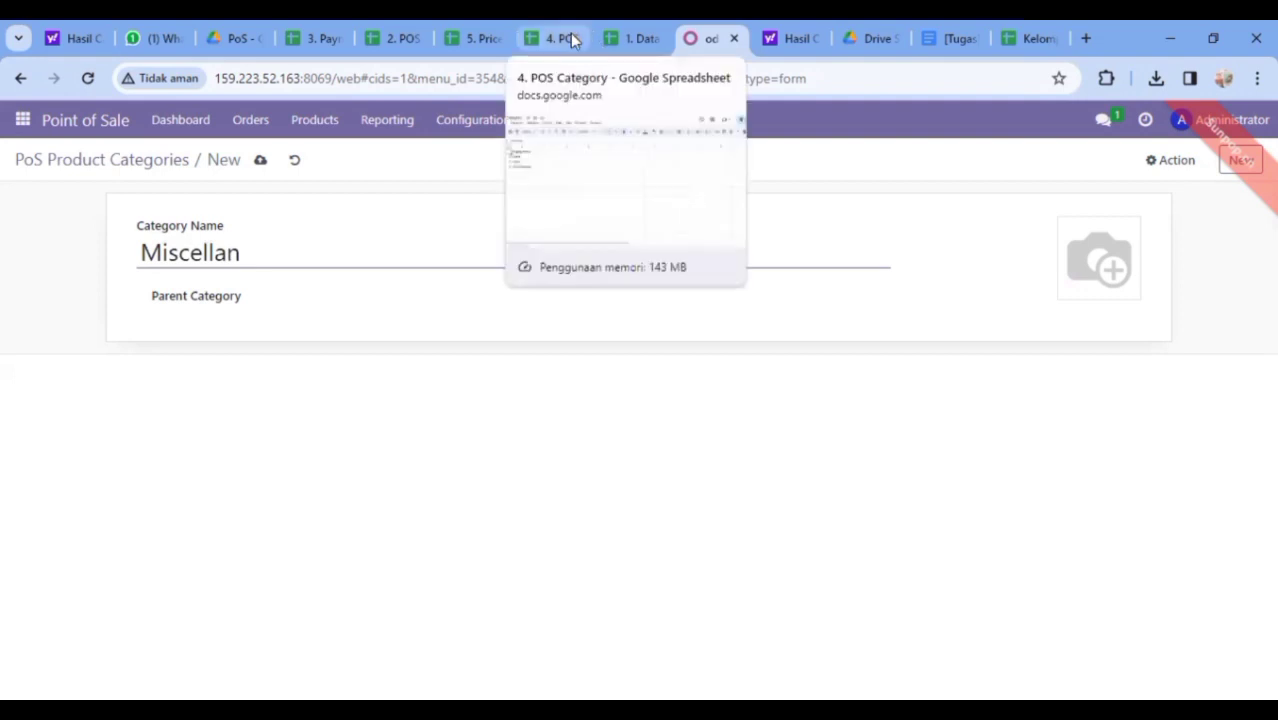
click(570, 38)
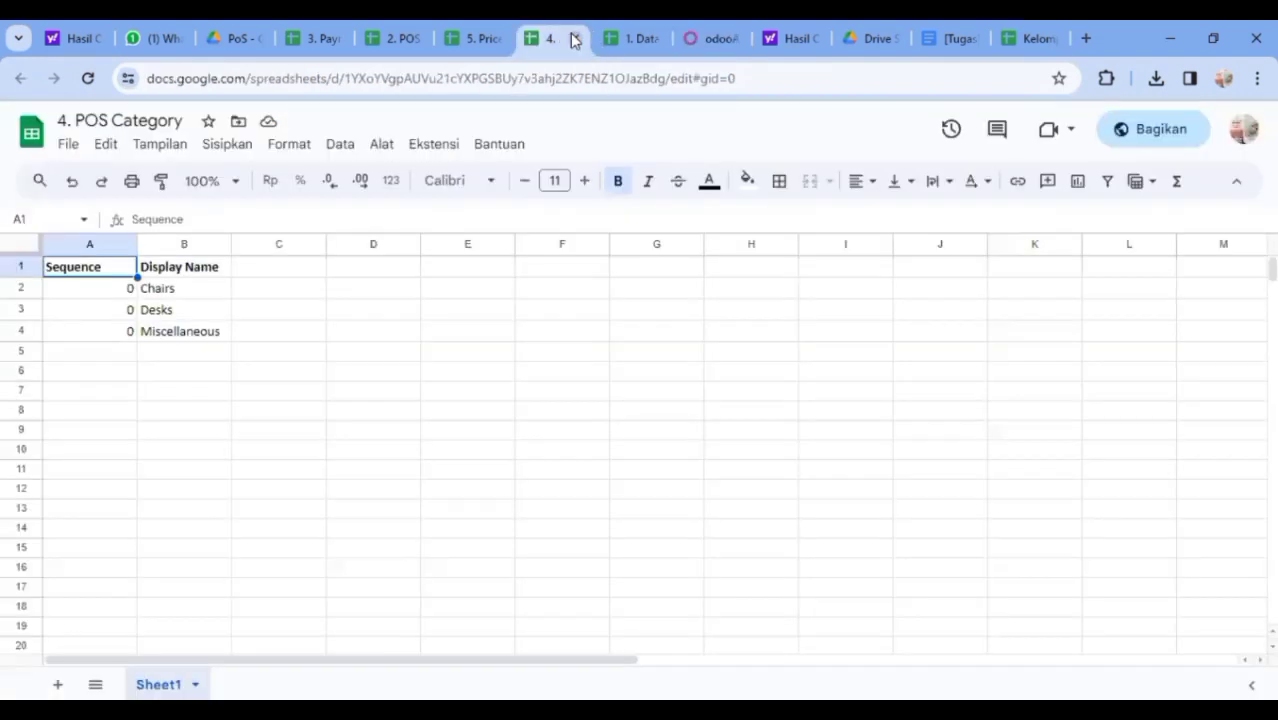
click(711, 38)
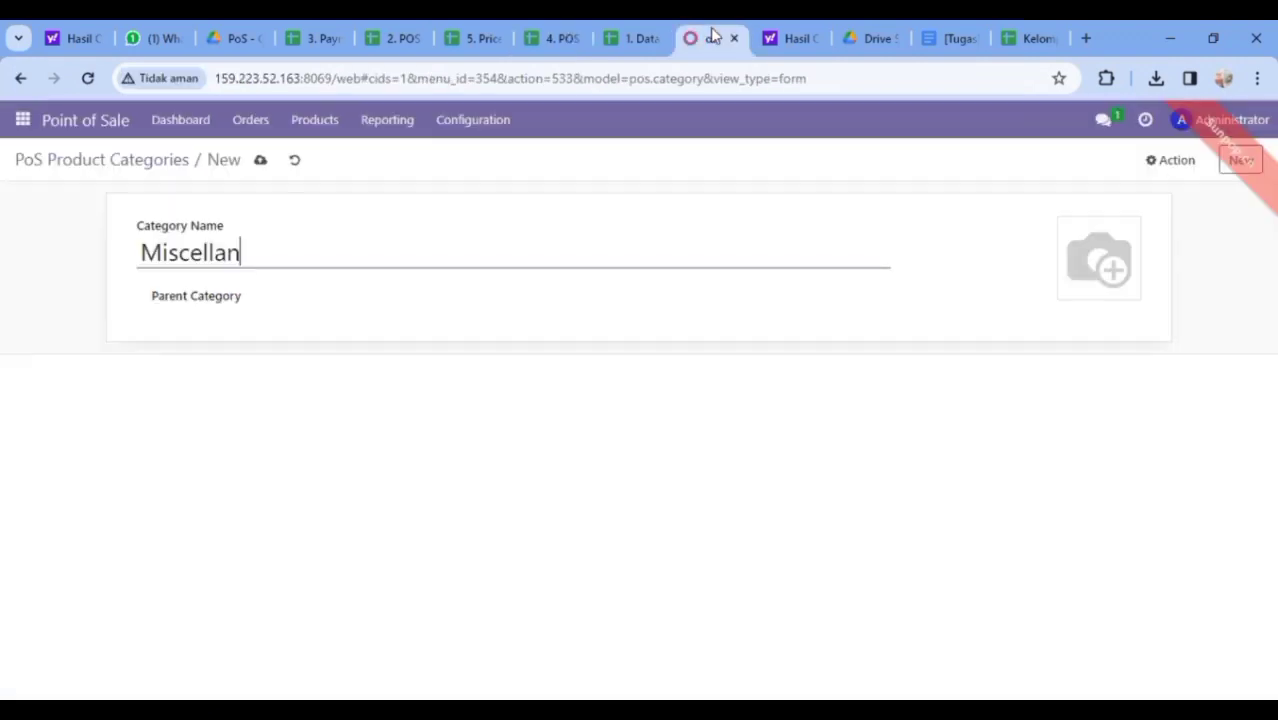
text(eous)
click(261, 162)
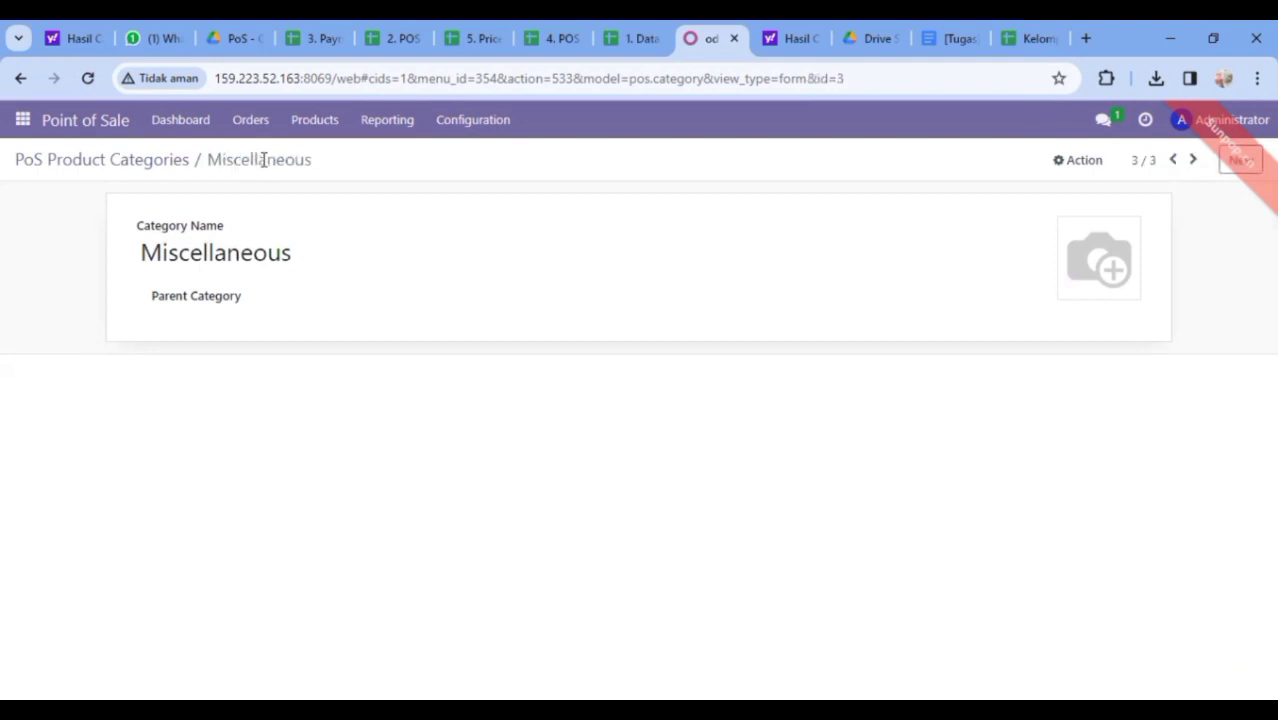
Go to Configuration > PoS Product Categories to view the category list
click(474, 121)
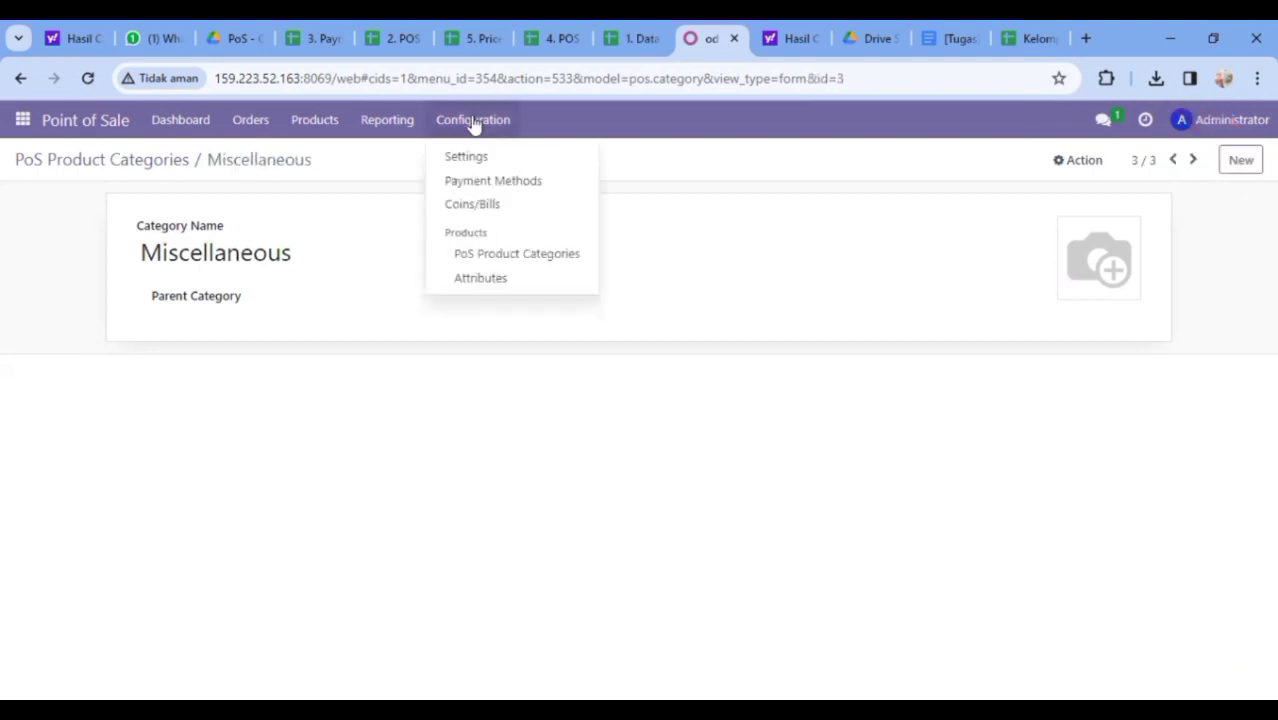
click(493, 254)
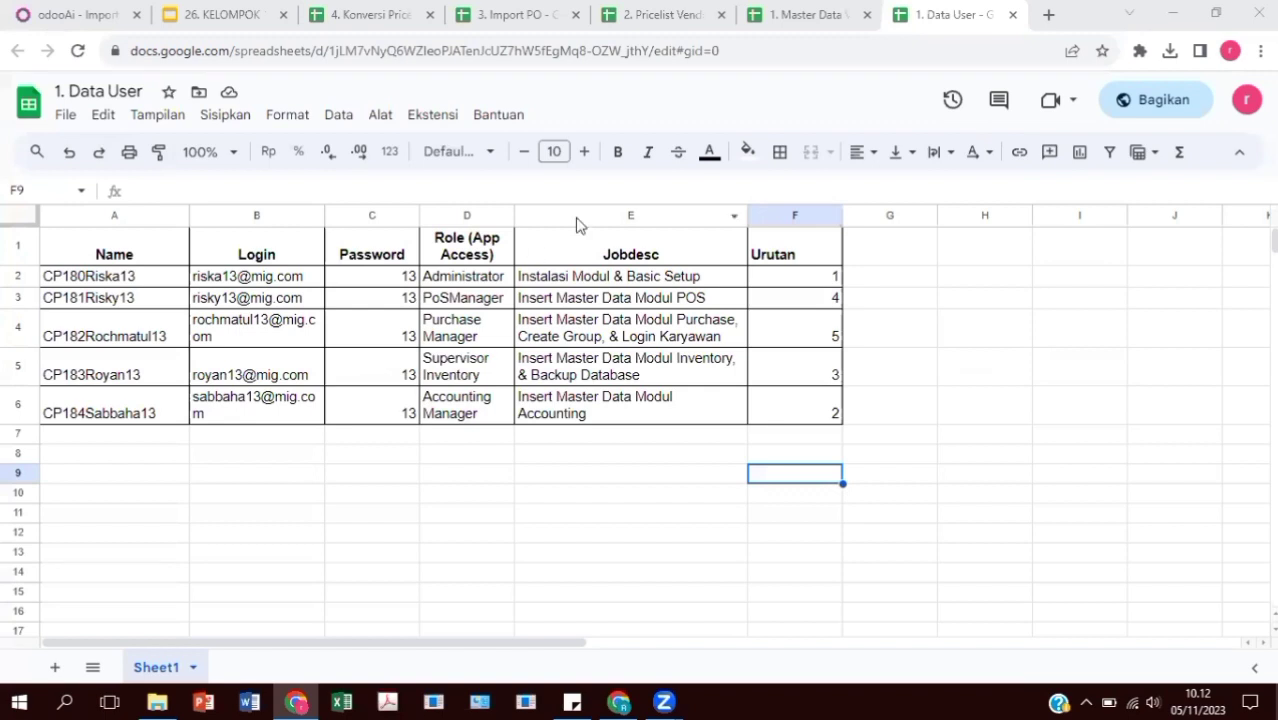
Review the Master Data Vendor, Pricelist Vendor, Import PO and Konversi Pricelist Vendor sheets
click(815, 12)
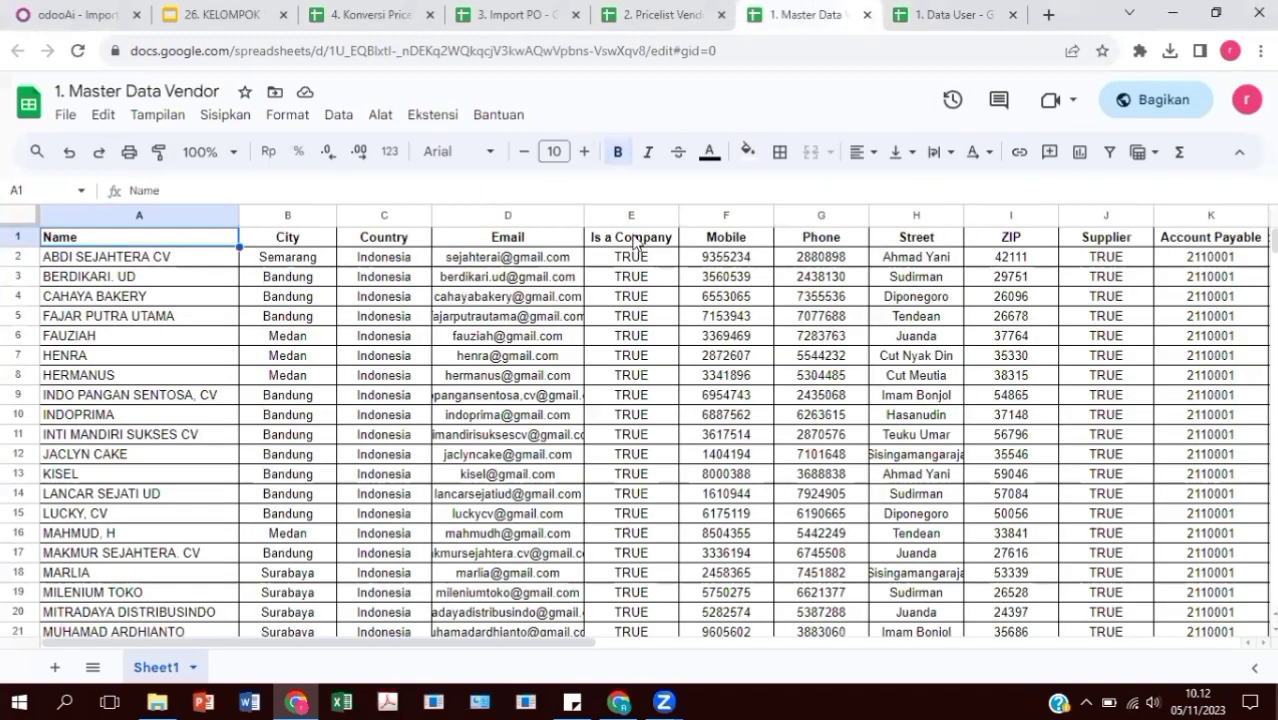
click(636, 10)
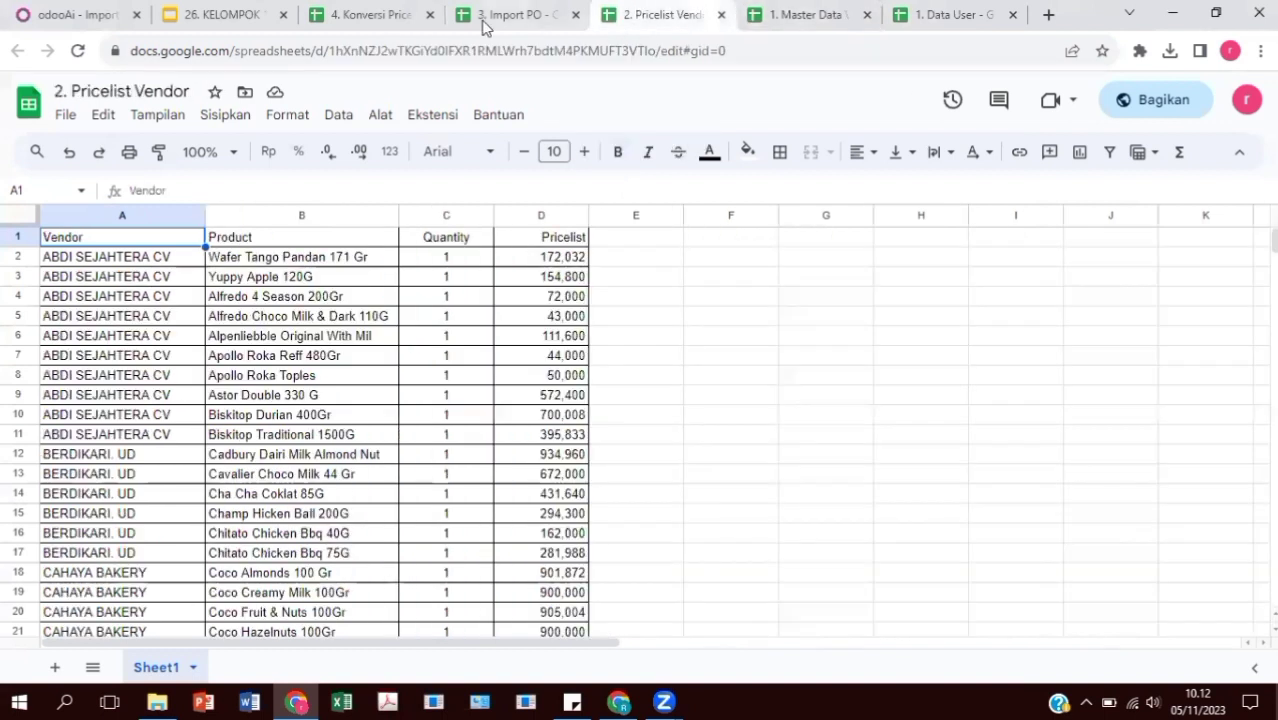
click(530, 8)
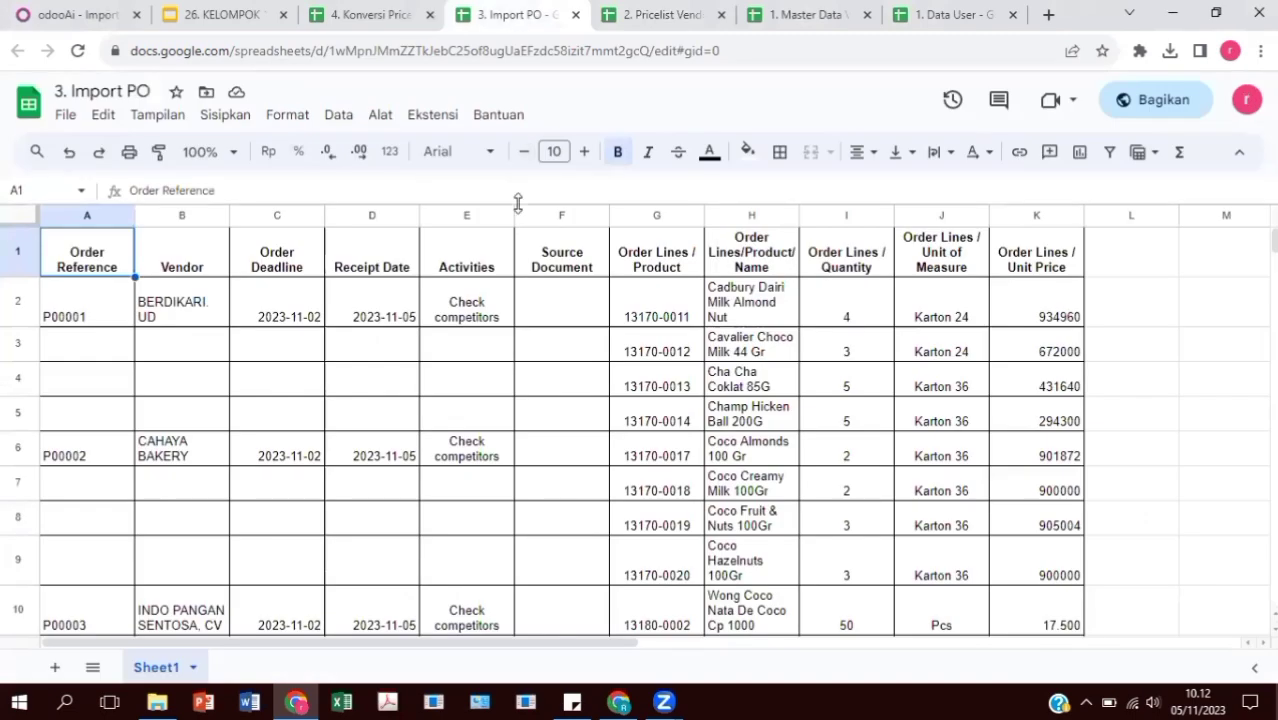
click(365, 14)
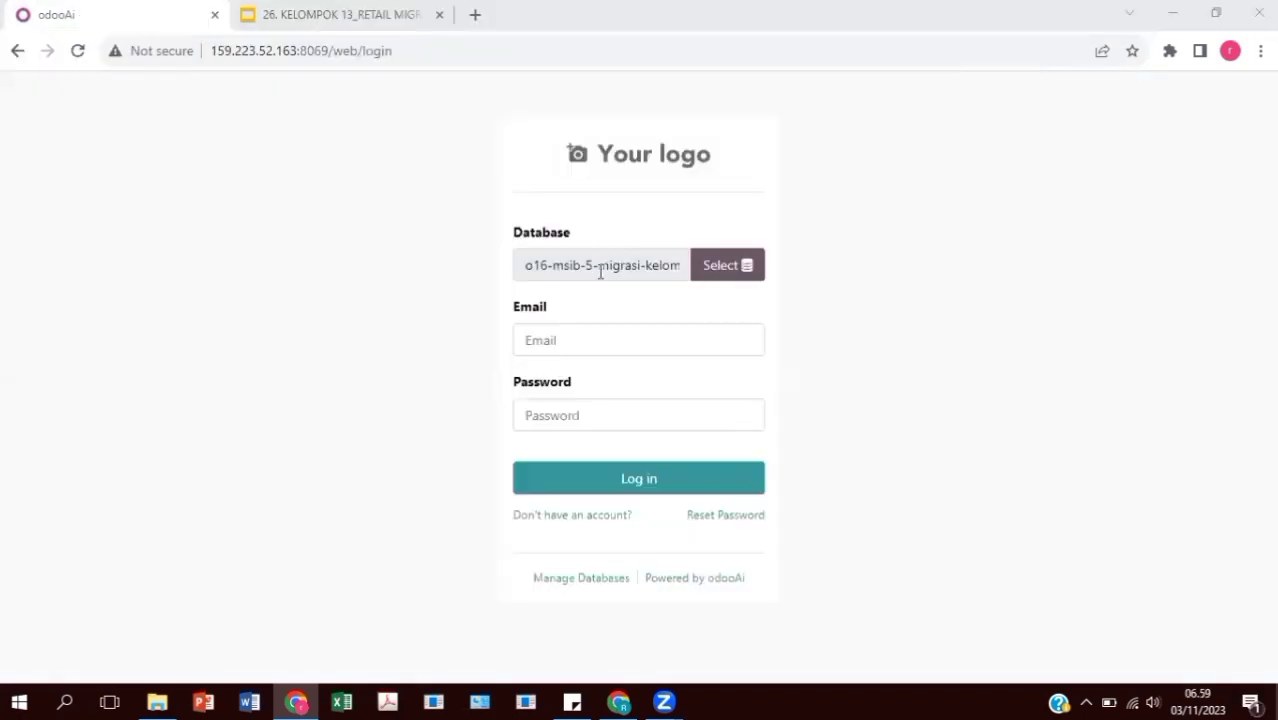
click(600, 272)
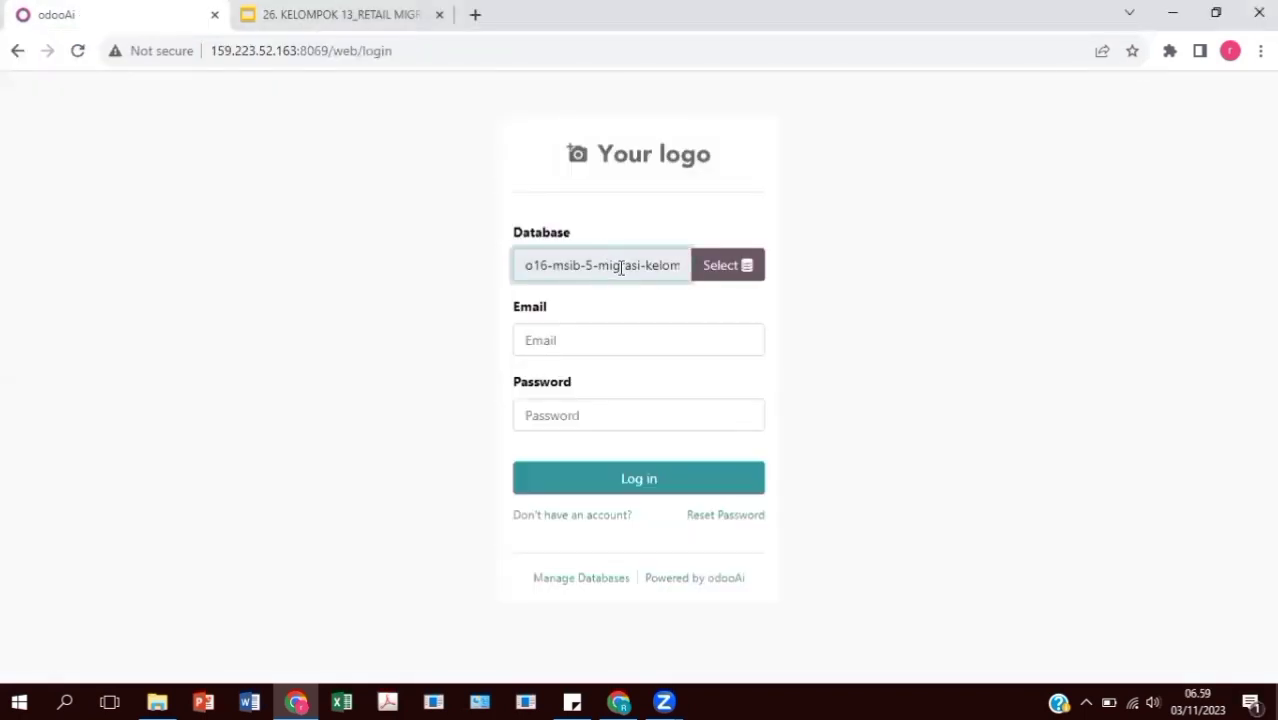
Log in to the database ending 'pok-13' with the admin account and its password
double_click(620, 267)
click(661, 270)
text(pok-13)
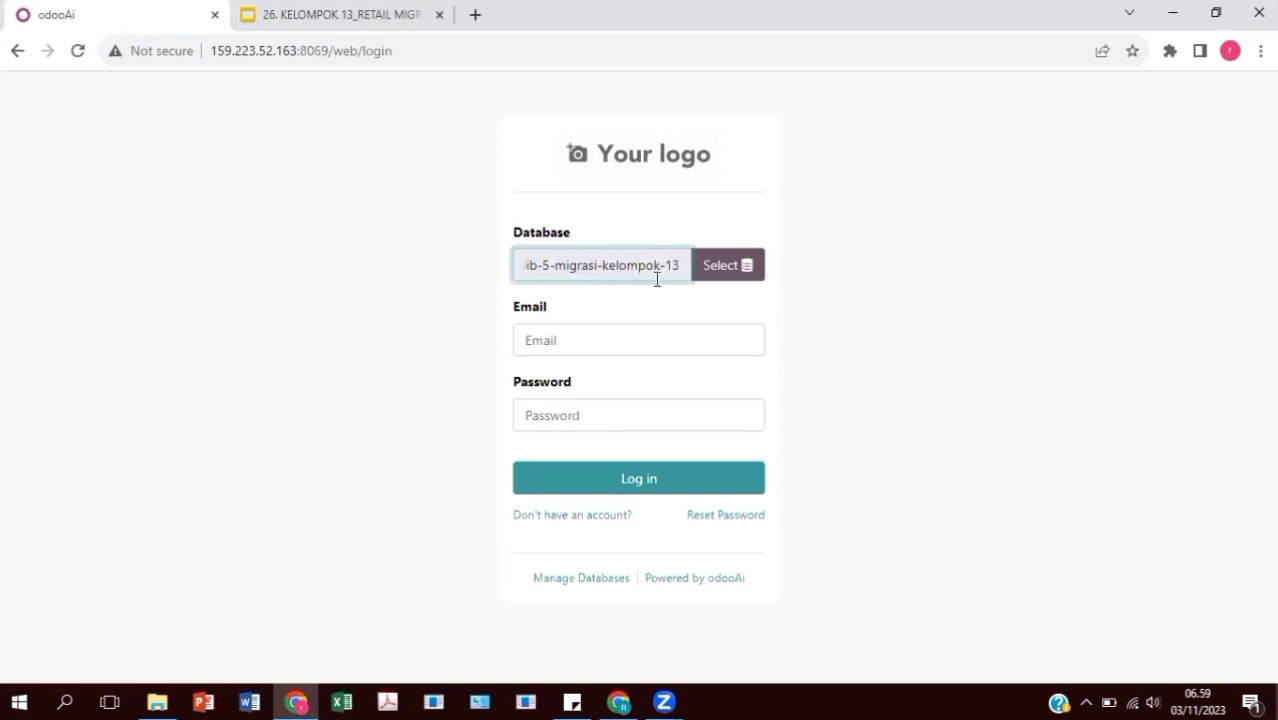
click(645, 343)
text(admin)
click(659, 397)
drag(630, 331, 494, 348)
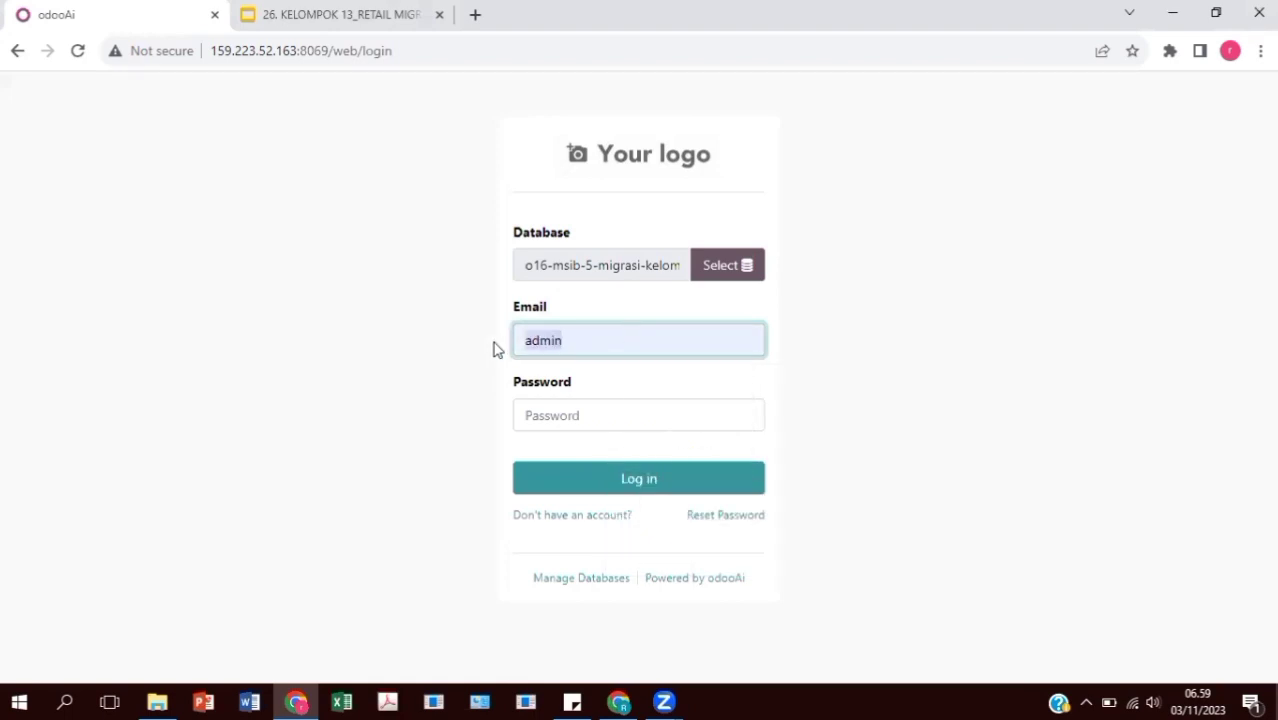
click(602, 408)
text(admin)
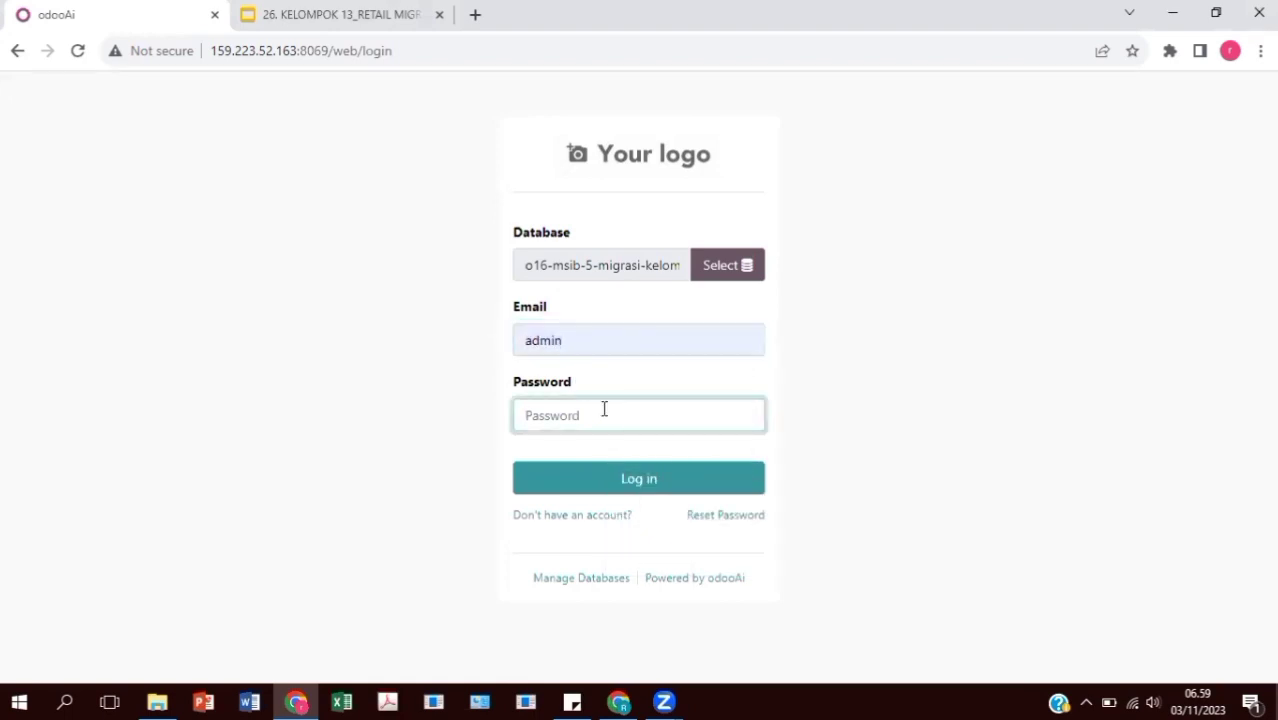
click(655, 485)
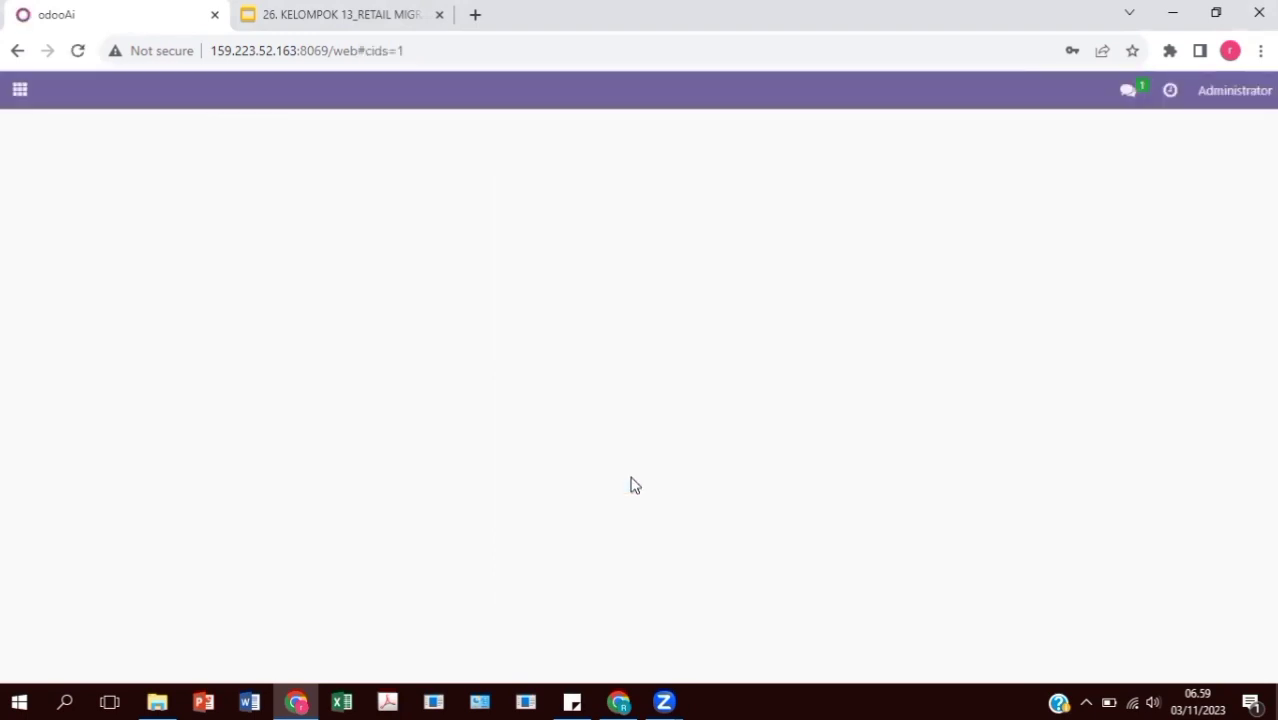
Dismiss the browser's password prompt and open Purchase > Orders > Vendors
click(797, 333)
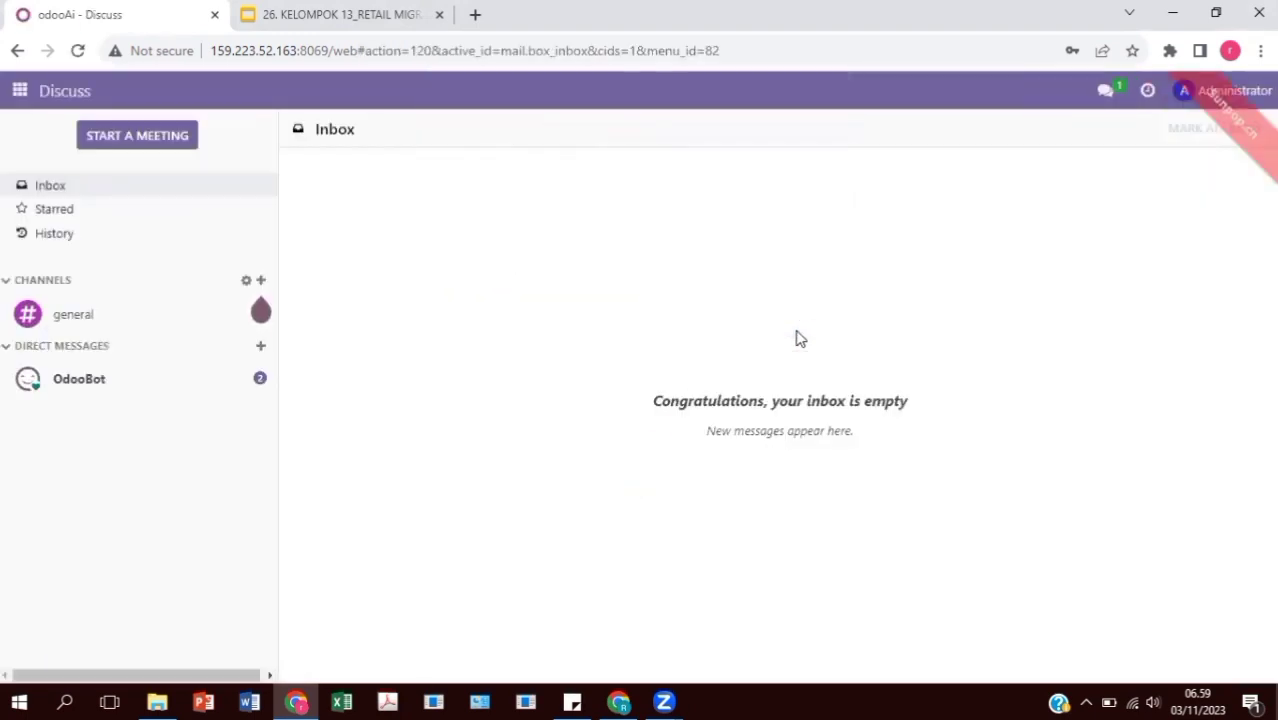
click(22, 92)
click(38, 344)
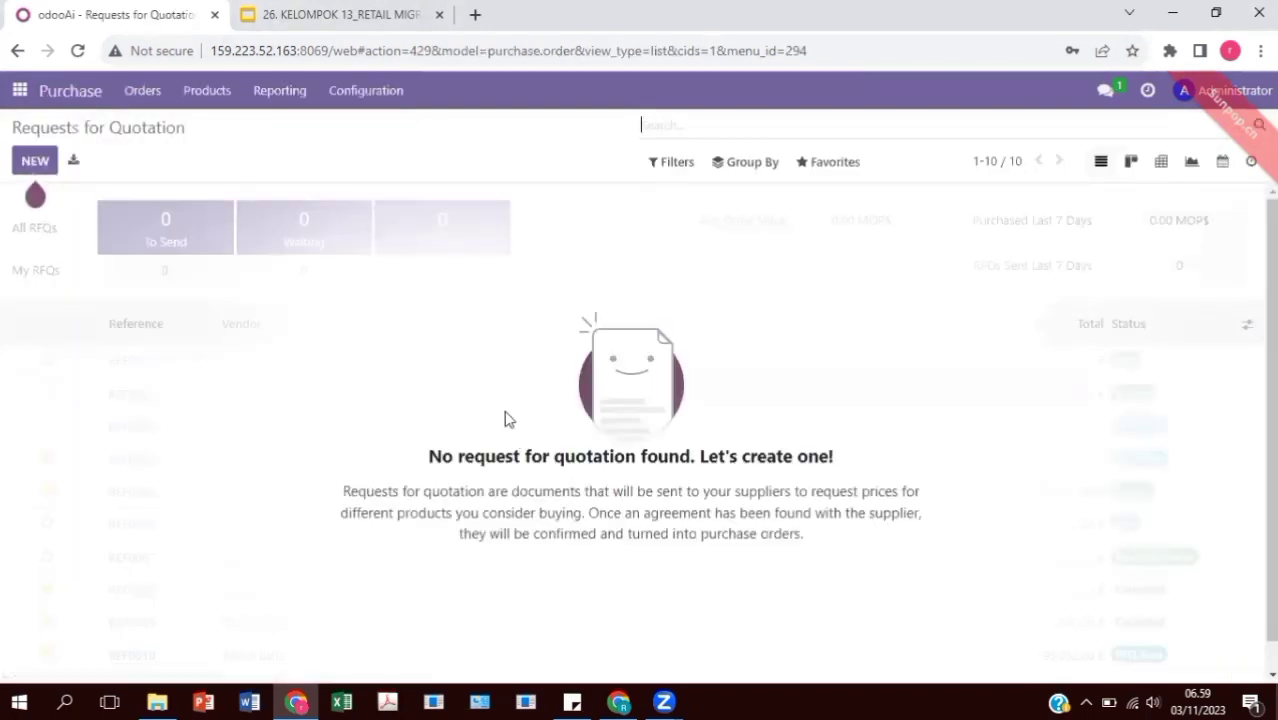
click(136, 91)
click(158, 198)
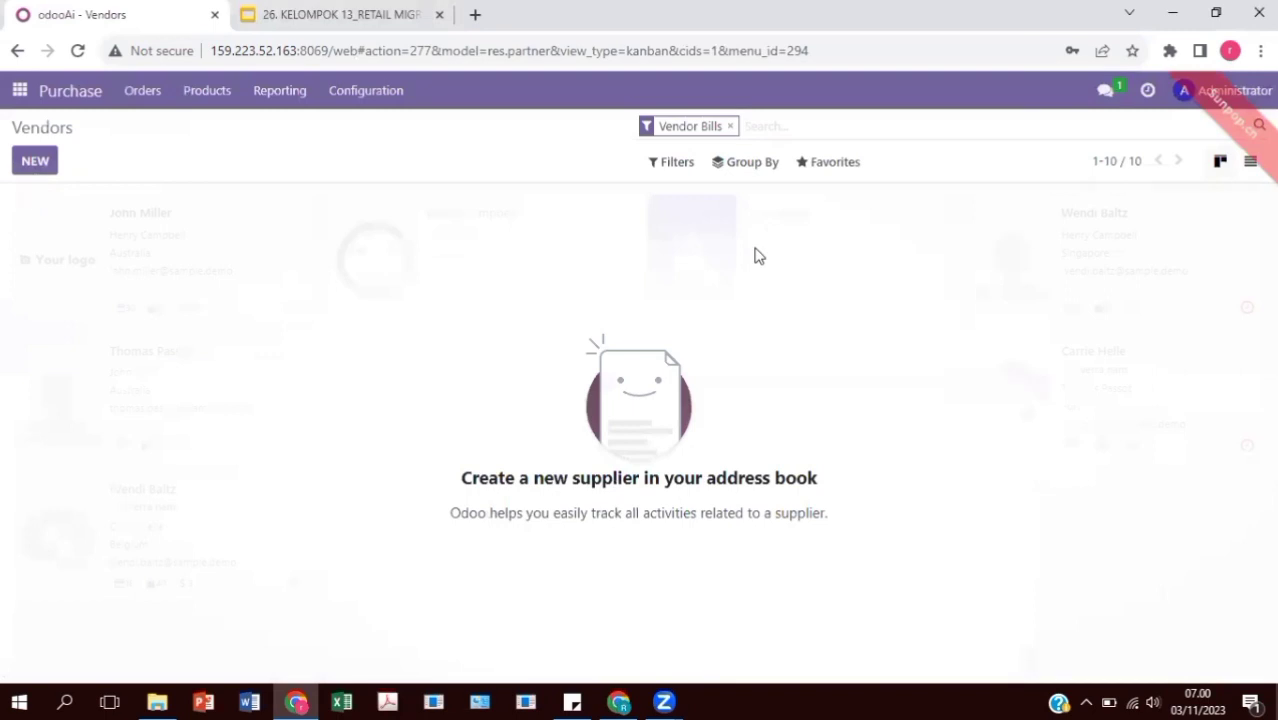
Load the '1. Master Data Vendor' file into the vendor import screen
click(818, 162)
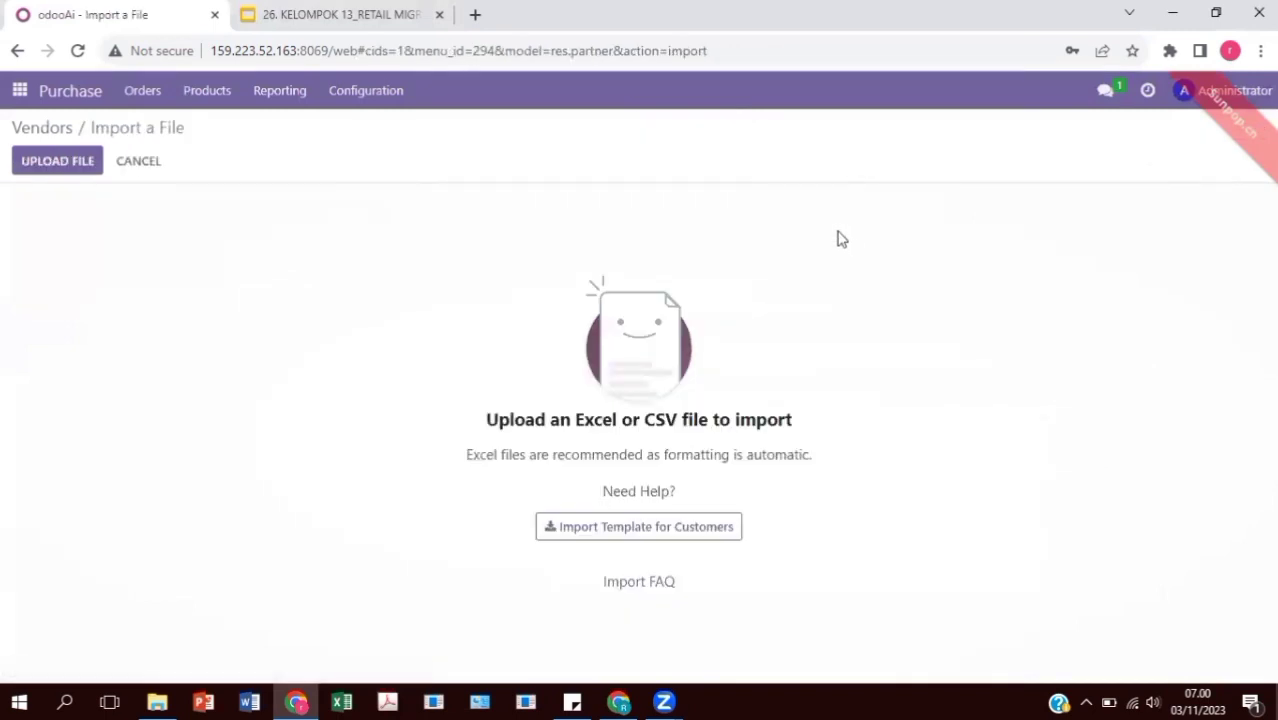
click(33, 162)
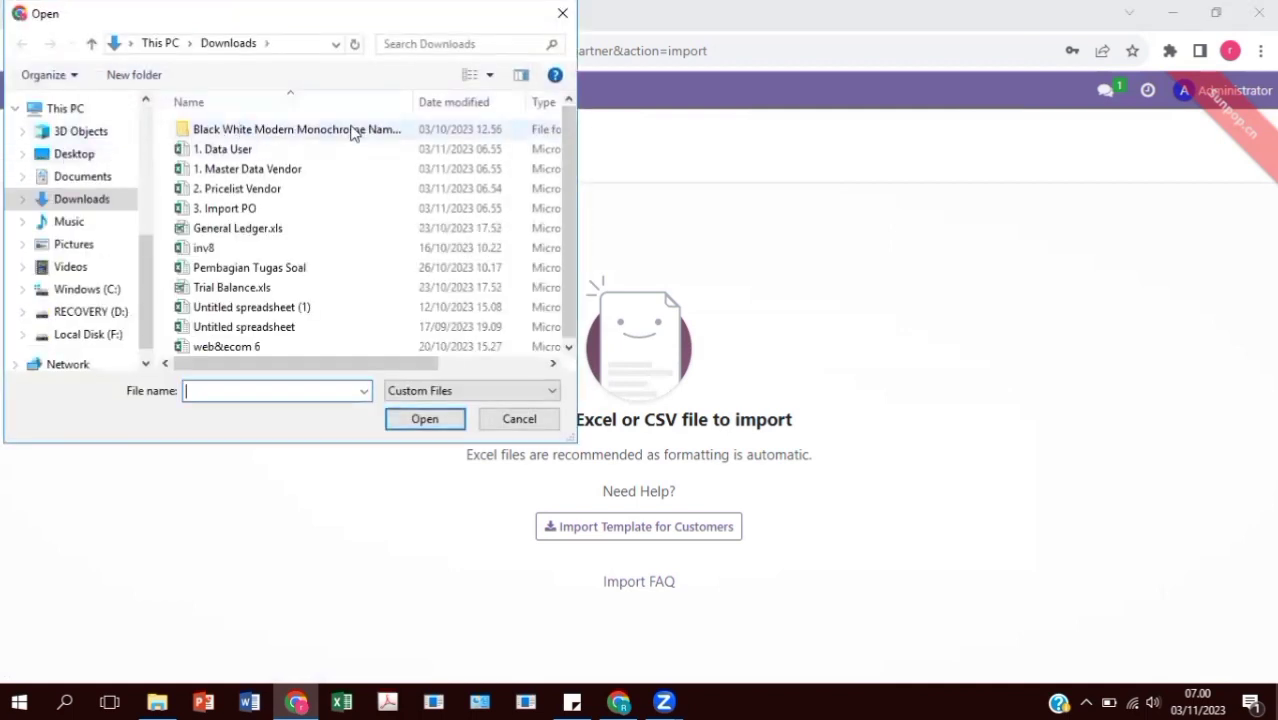
click(345, 168)
click(424, 418)
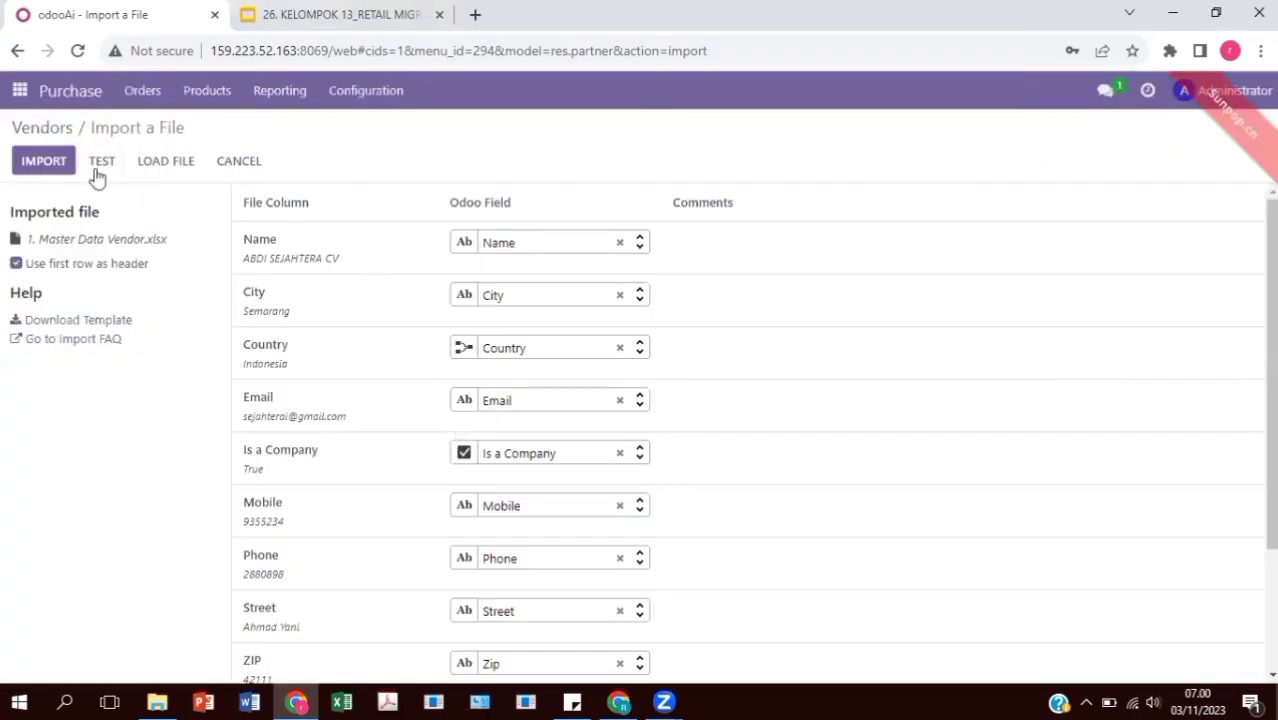
Drop the Account Payable and Account Receivable columns, retest, and import the 21 vendors
click(97, 168)
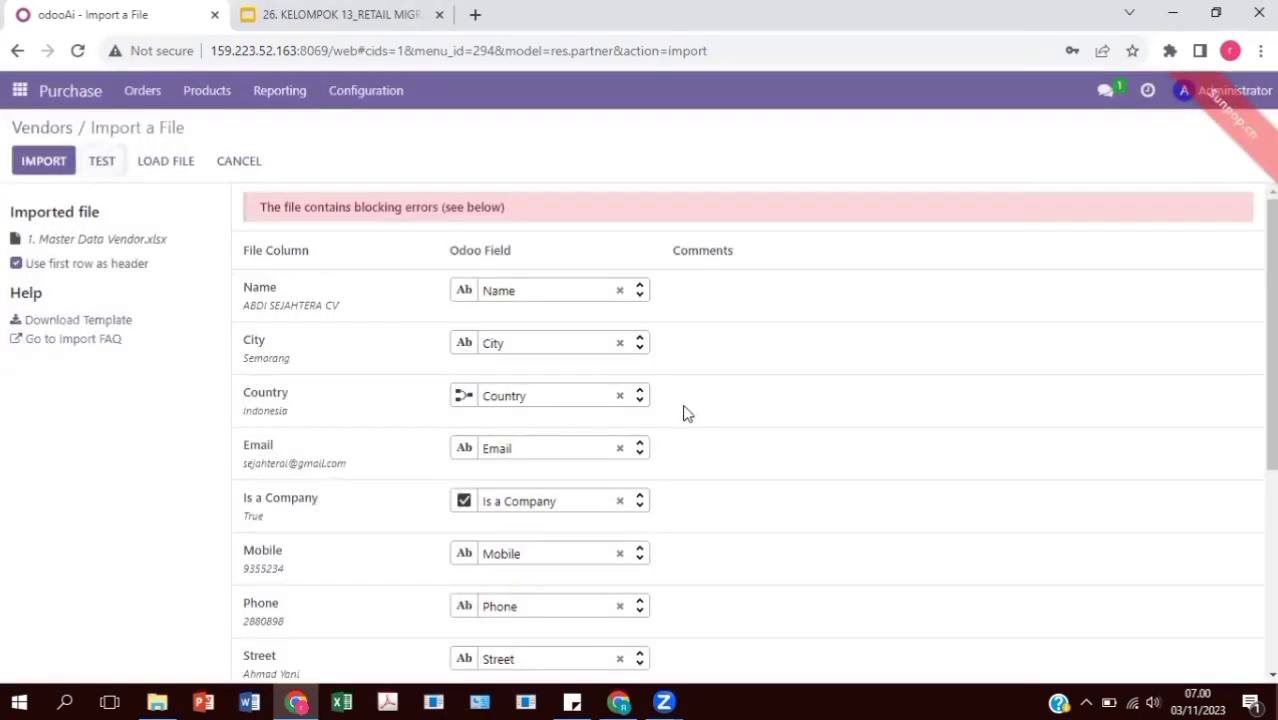
scroll(690, 420, down, 2)
scroll(693, 423, down, 2)
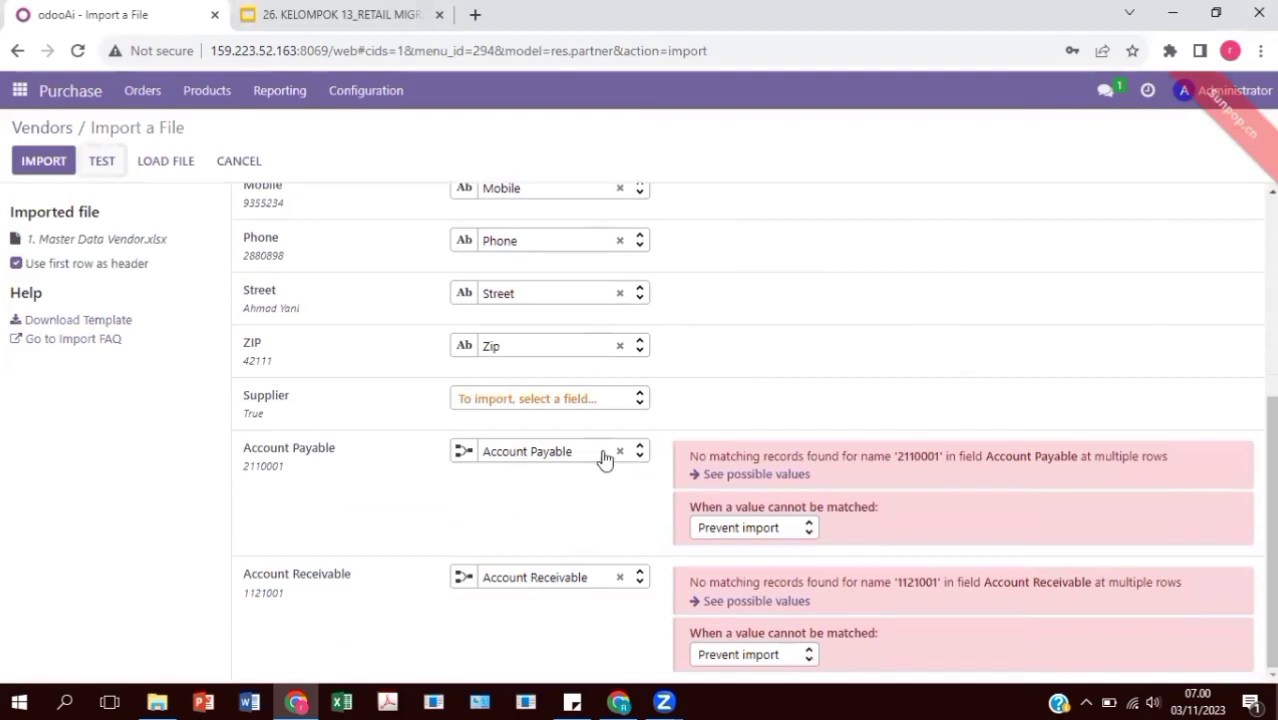
click(619, 452)
click(620, 577)
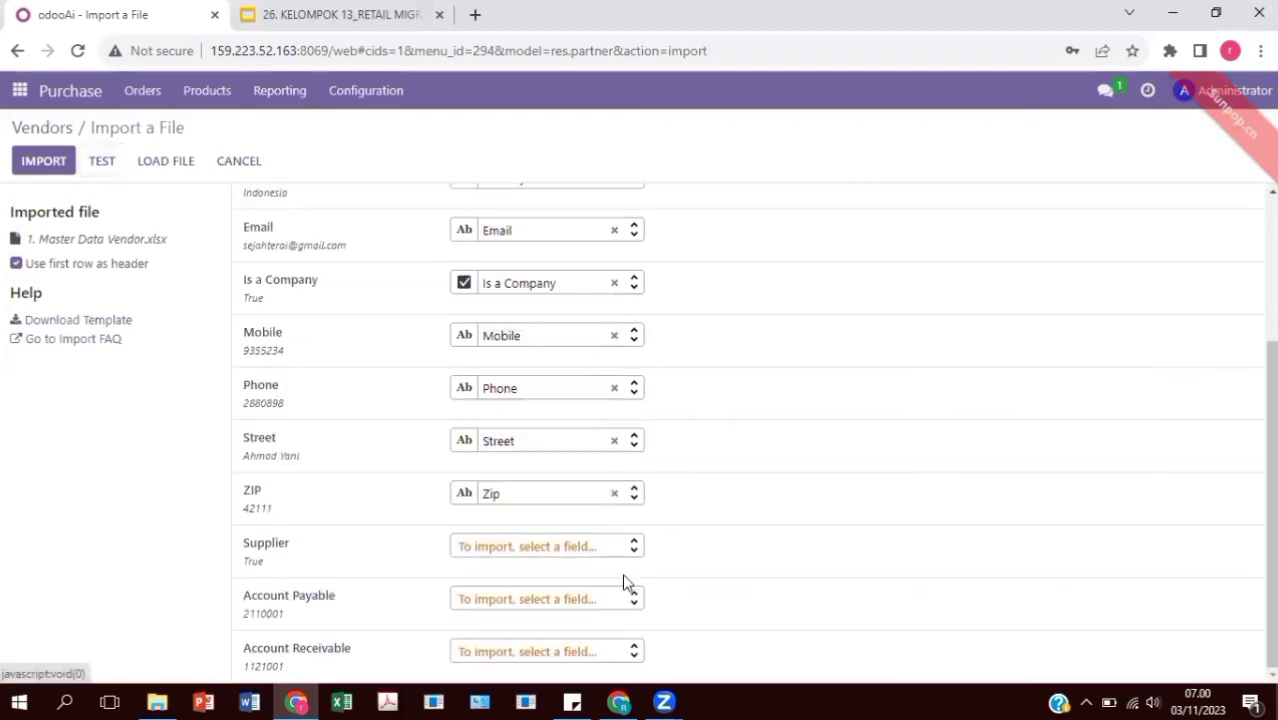
scroll(295, 248, up, 2)
click(100, 163)
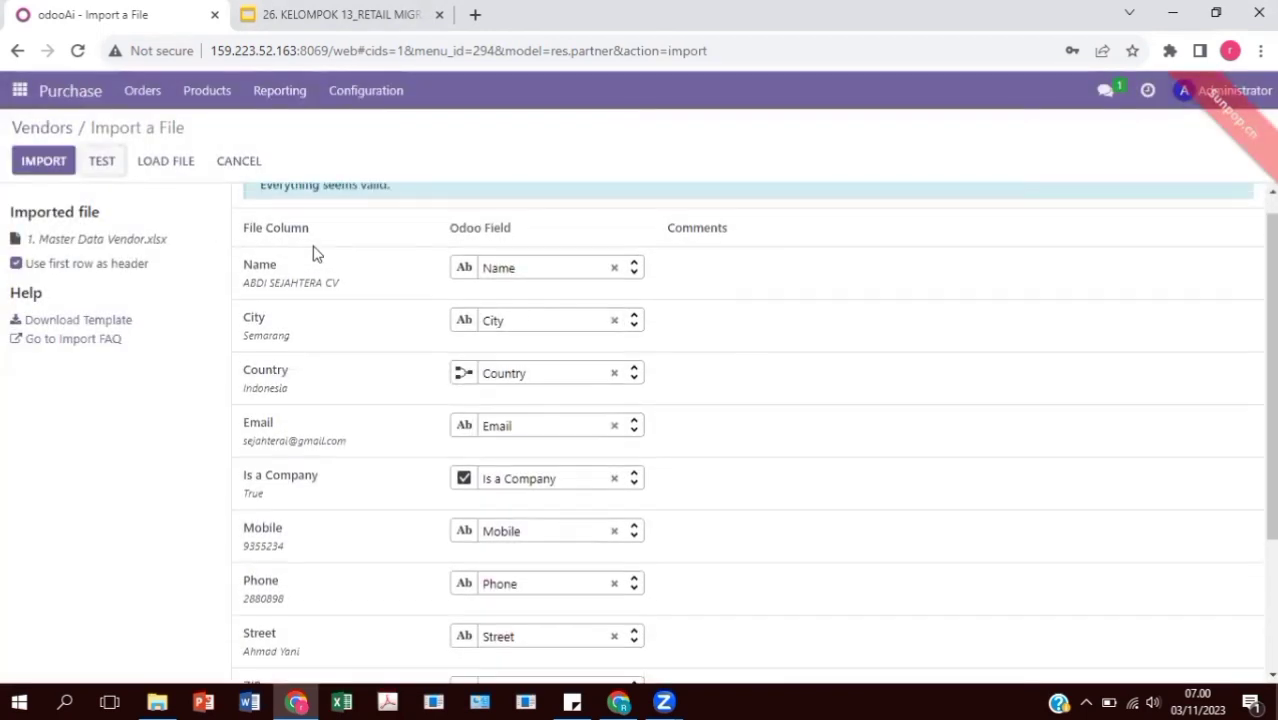
scroll(280, 250, up, 1)
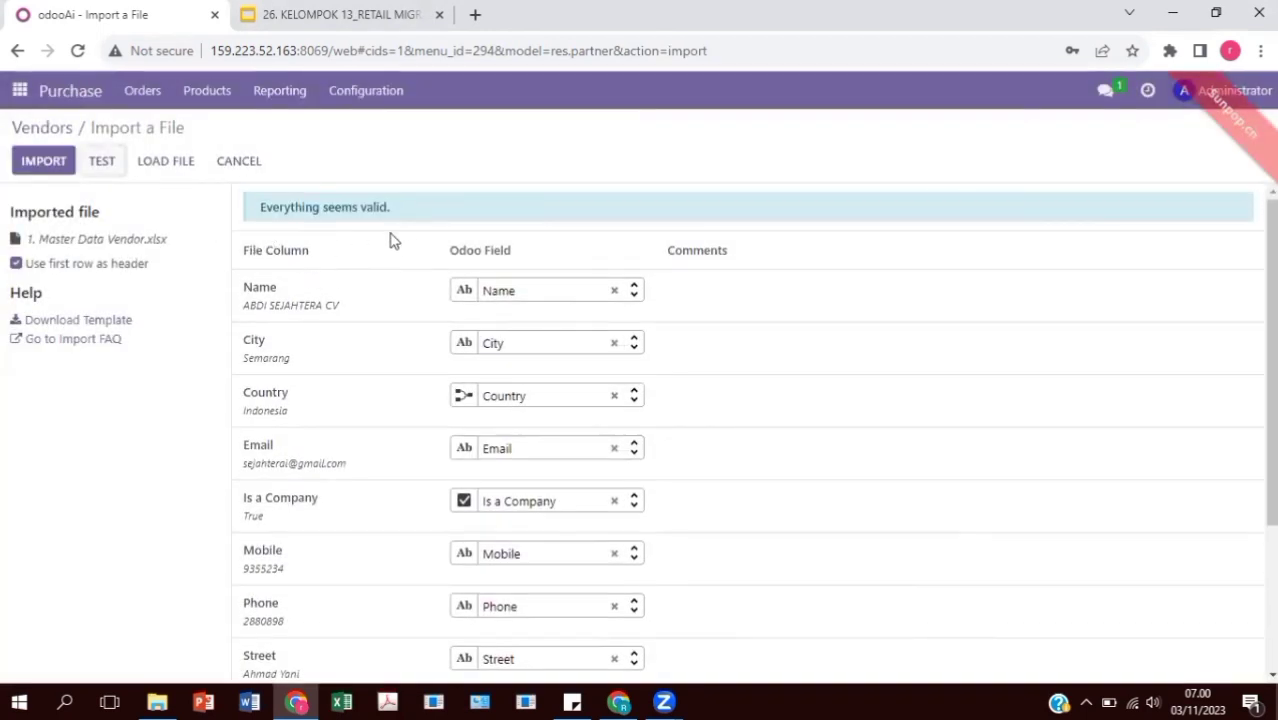
click(44, 162)
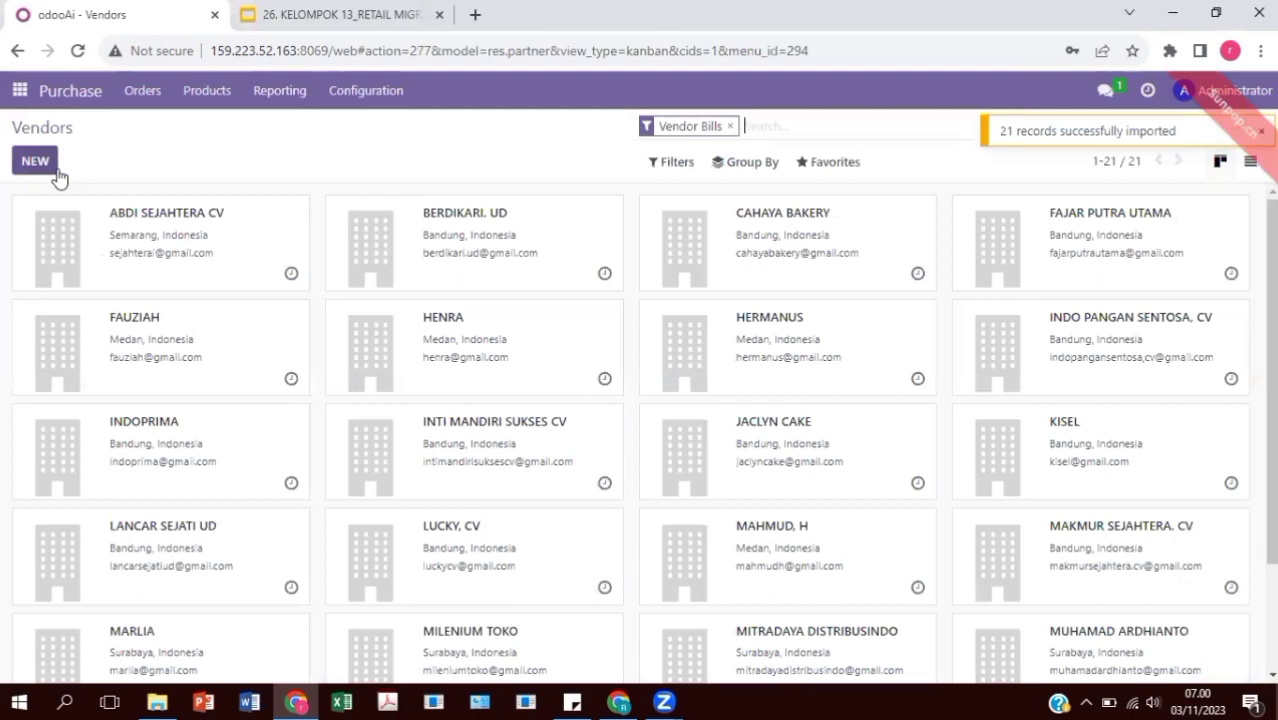
scroll(622, 335, down, 2)
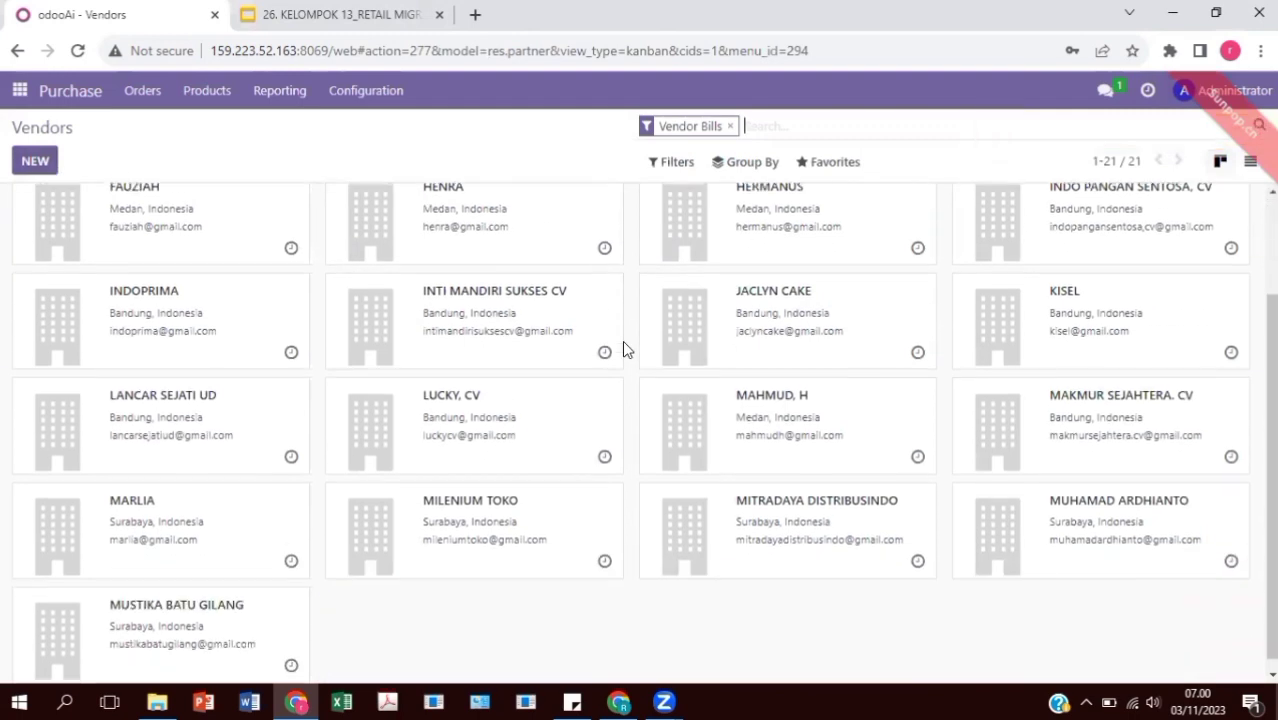
scroll(626, 340, up, 2)
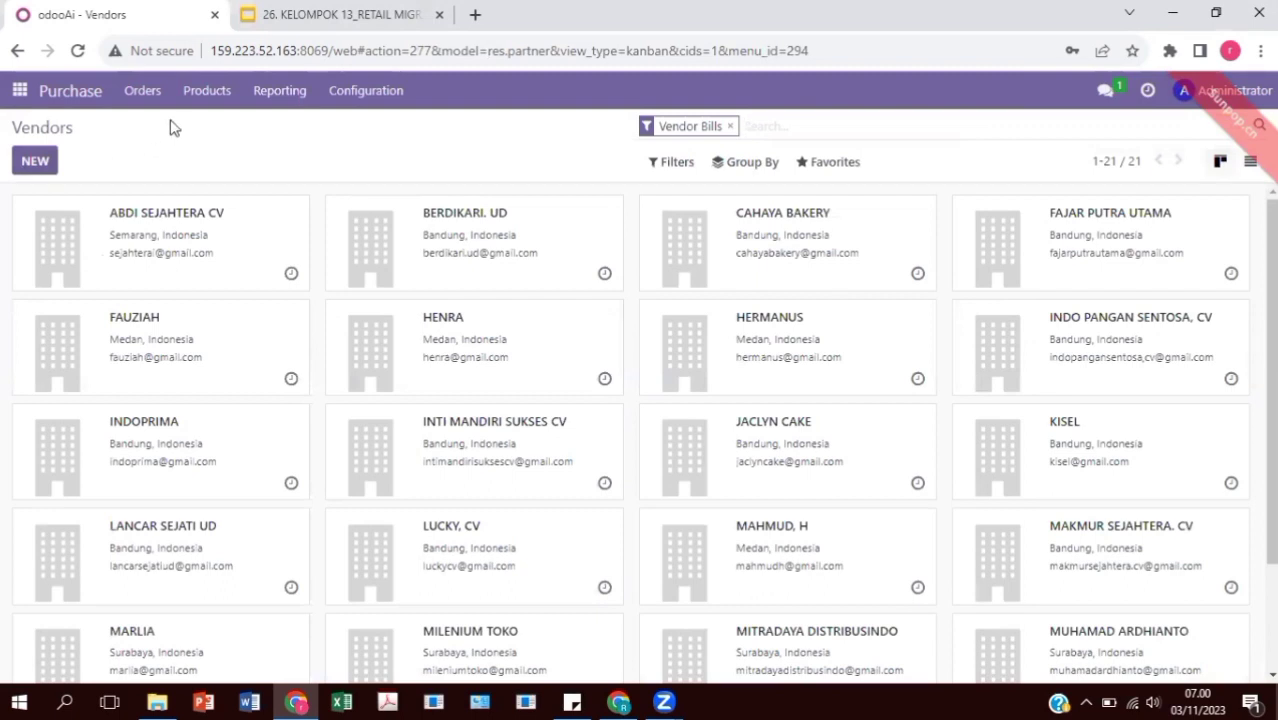
Load the '2. Pricelist Vendor' file into the Vendor Pricelists import screen
click(358, 100)
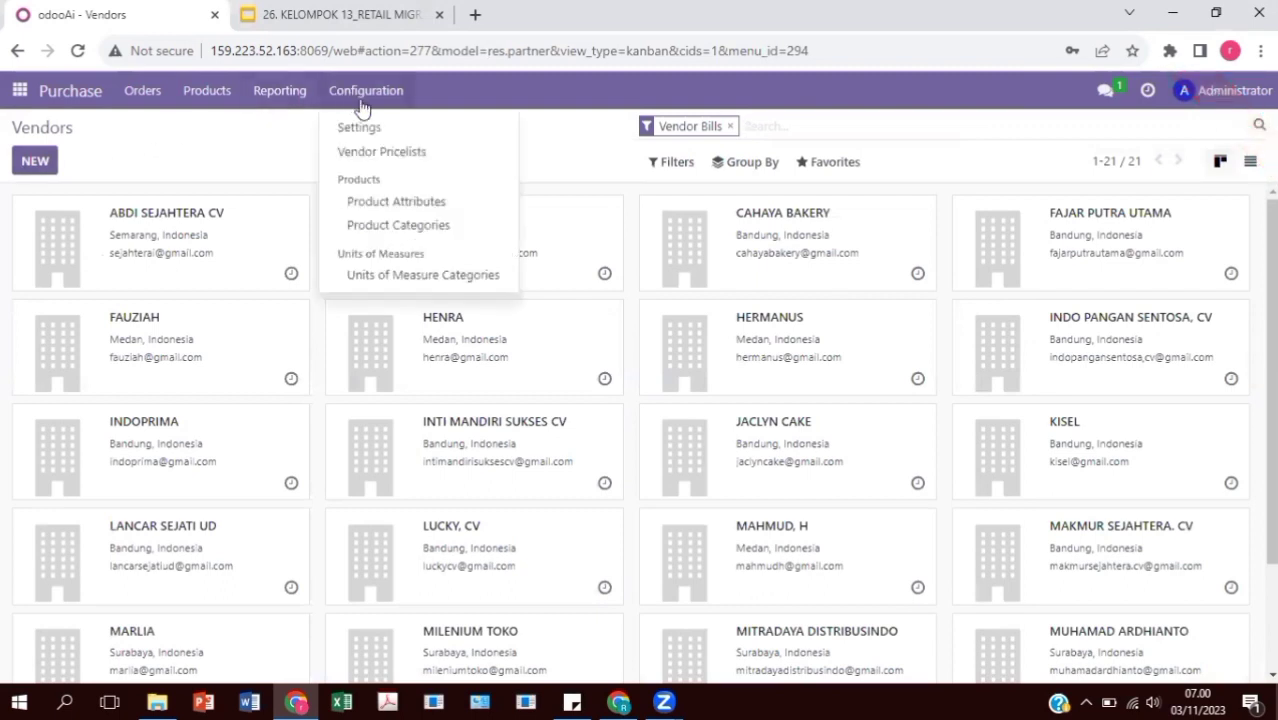
click(390, 160)
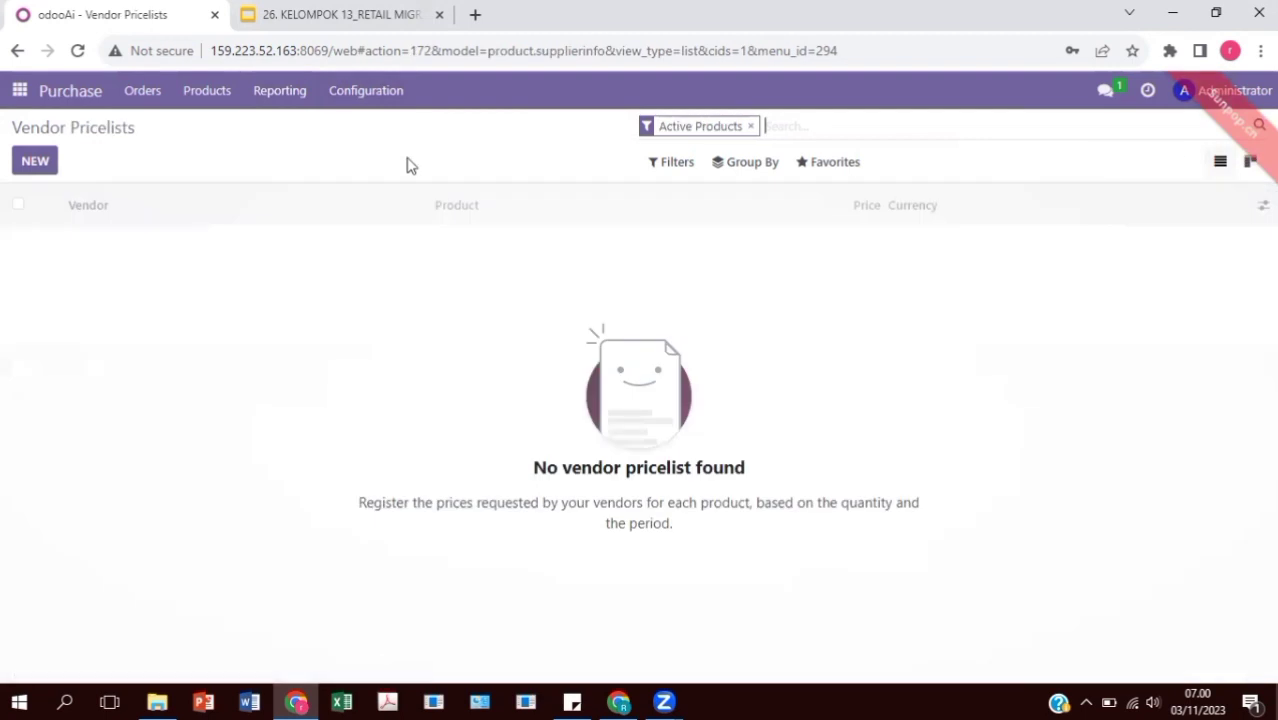
click(844, 171)
click(843, 250)
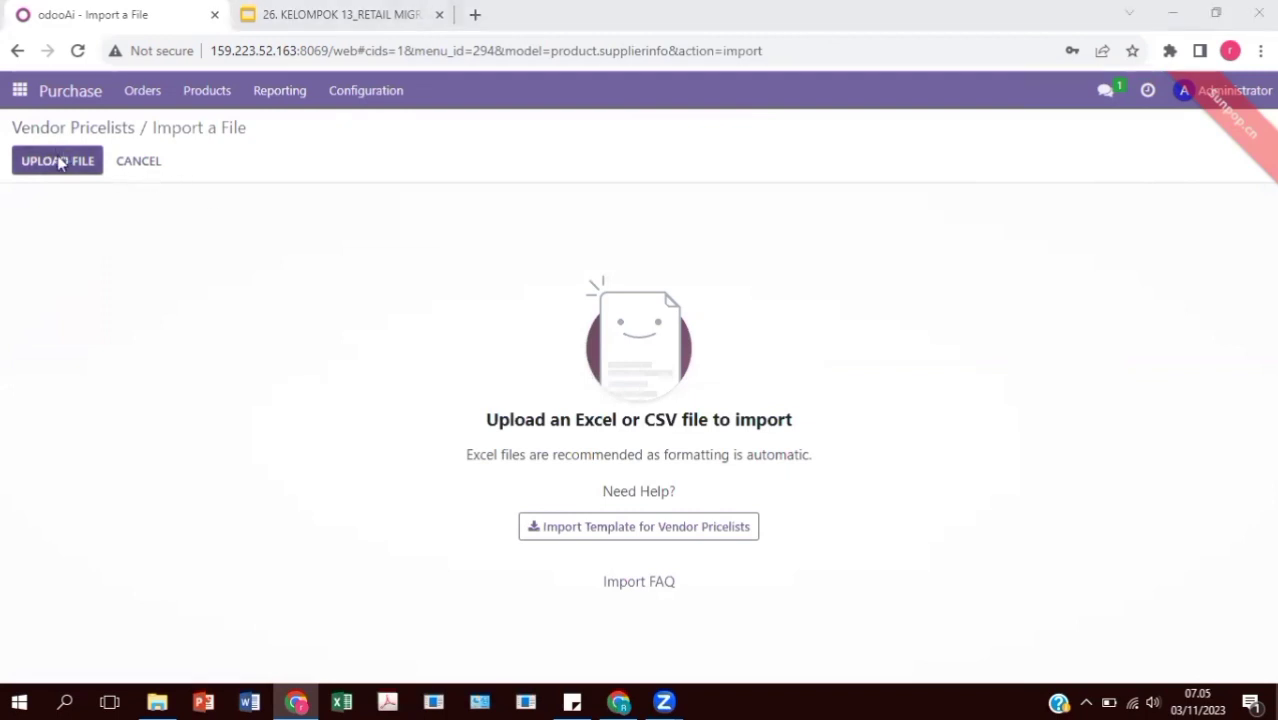
click(57, 160)
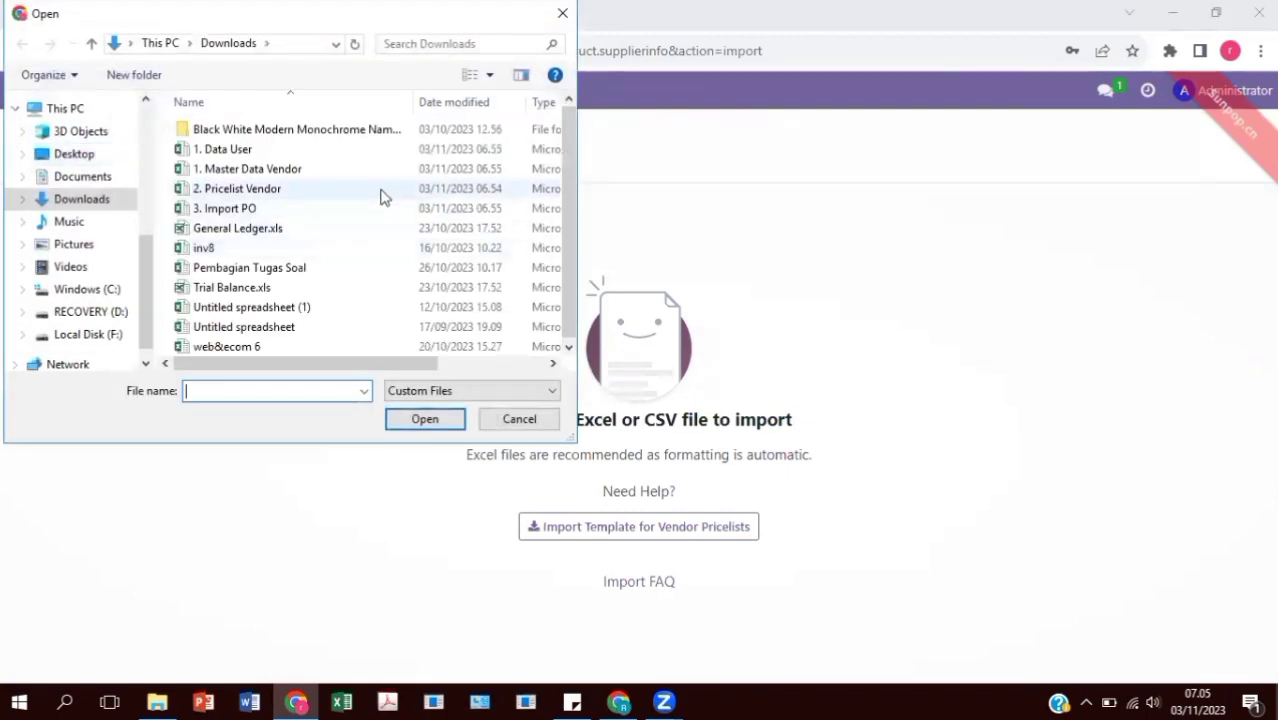
click(380, 195)
click(434, 418)
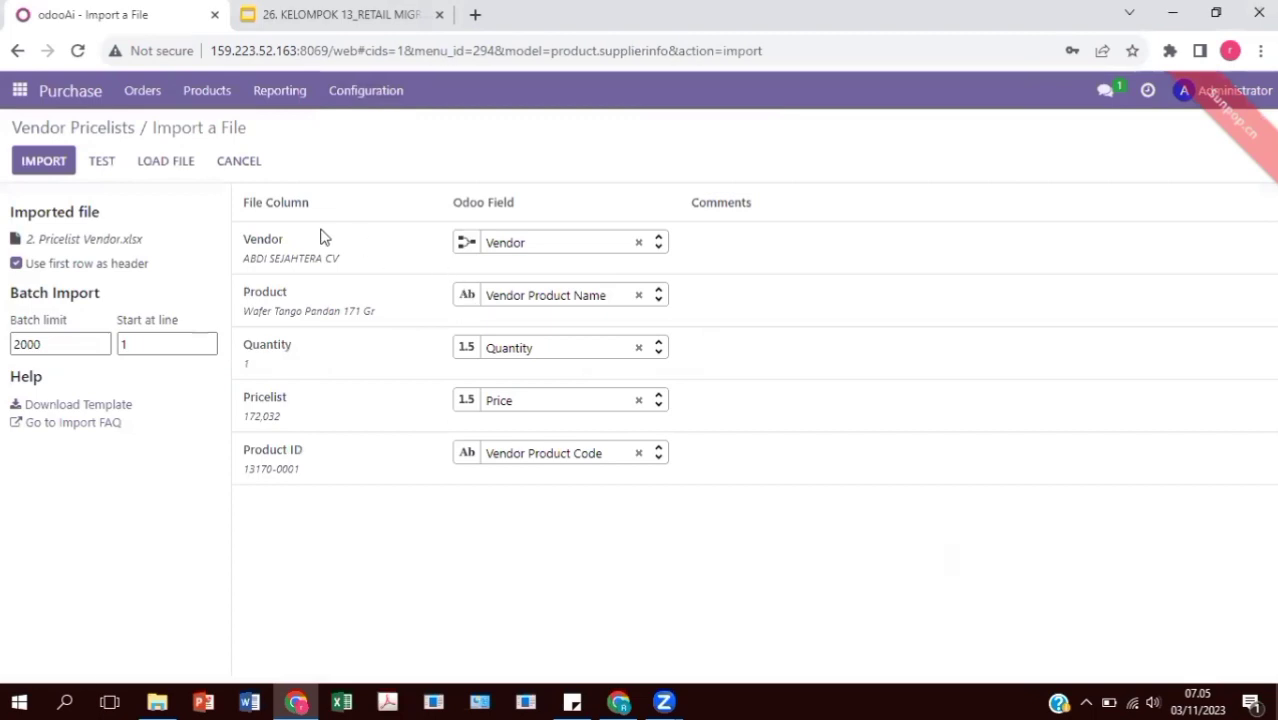
Test and import the 195 pricelist lines, then remove the Active Products filter
click(103, 162)
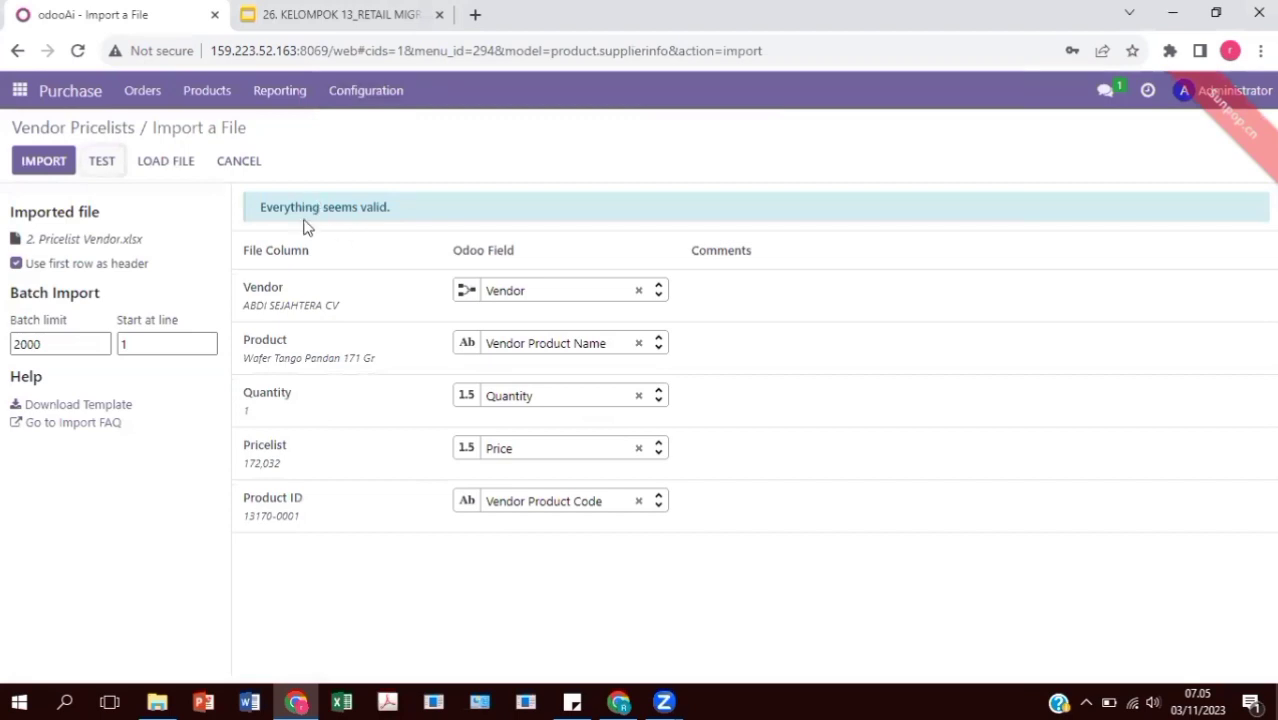
click(40, 166)
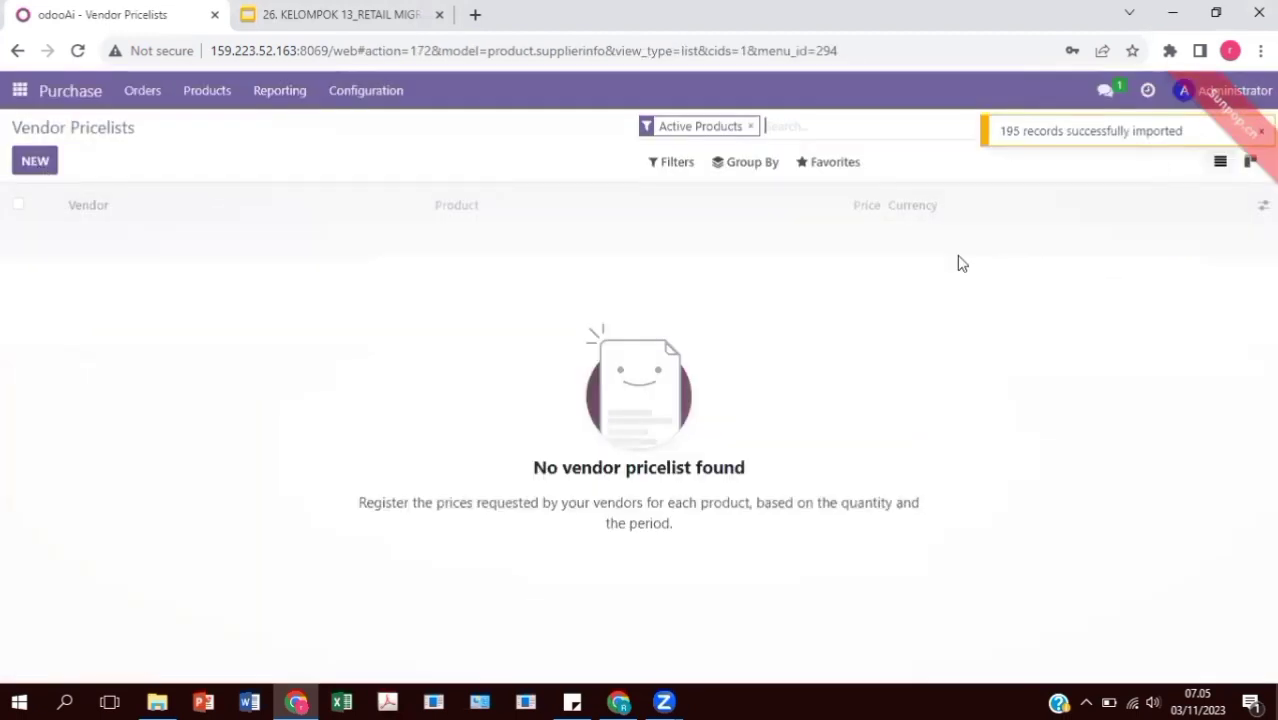
click(751, 126)
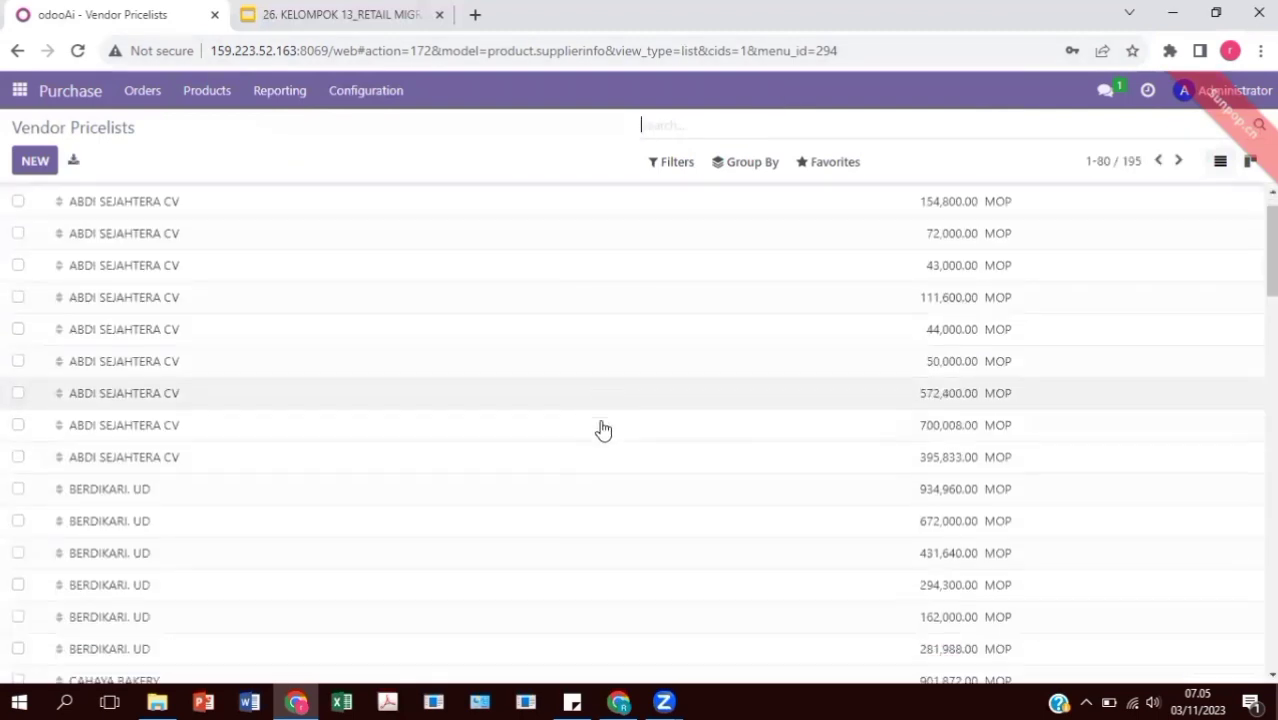
scroll(600, 429, down, 5)
scroll(603, 429, down, 10)
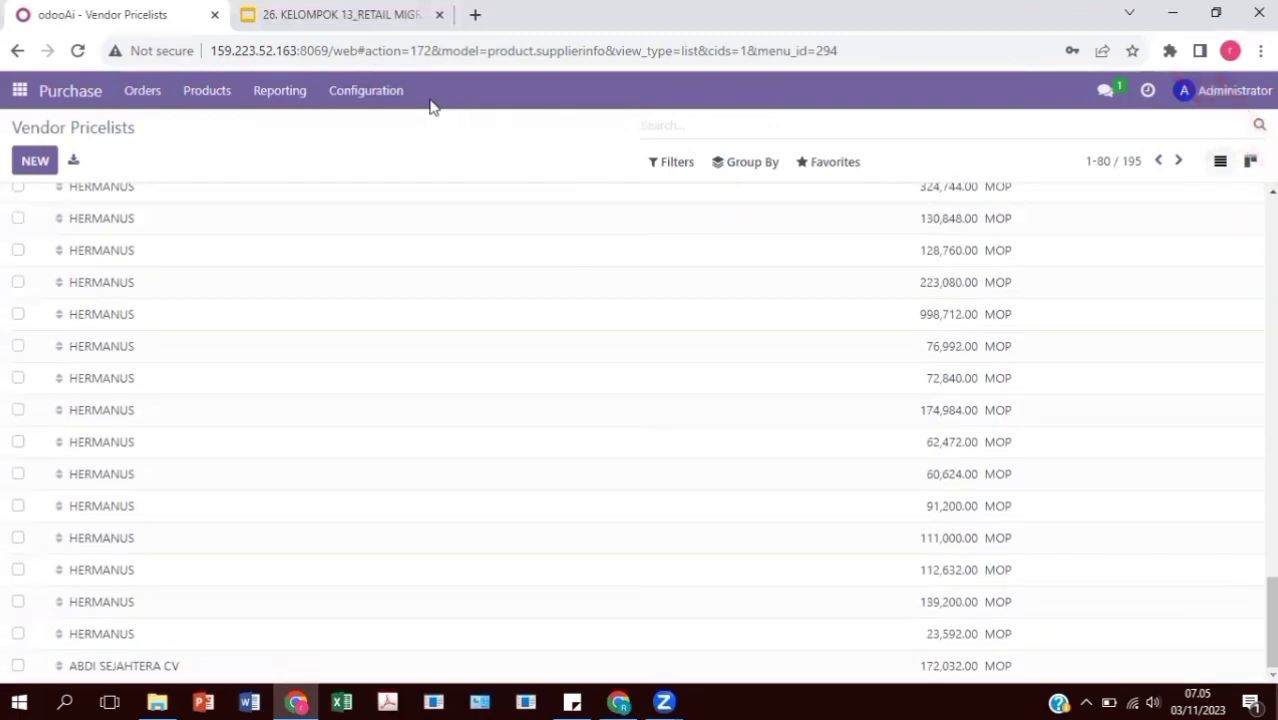
Load the '3. Import PO' file into the Requests for Quotation import screen
click(143, 92)
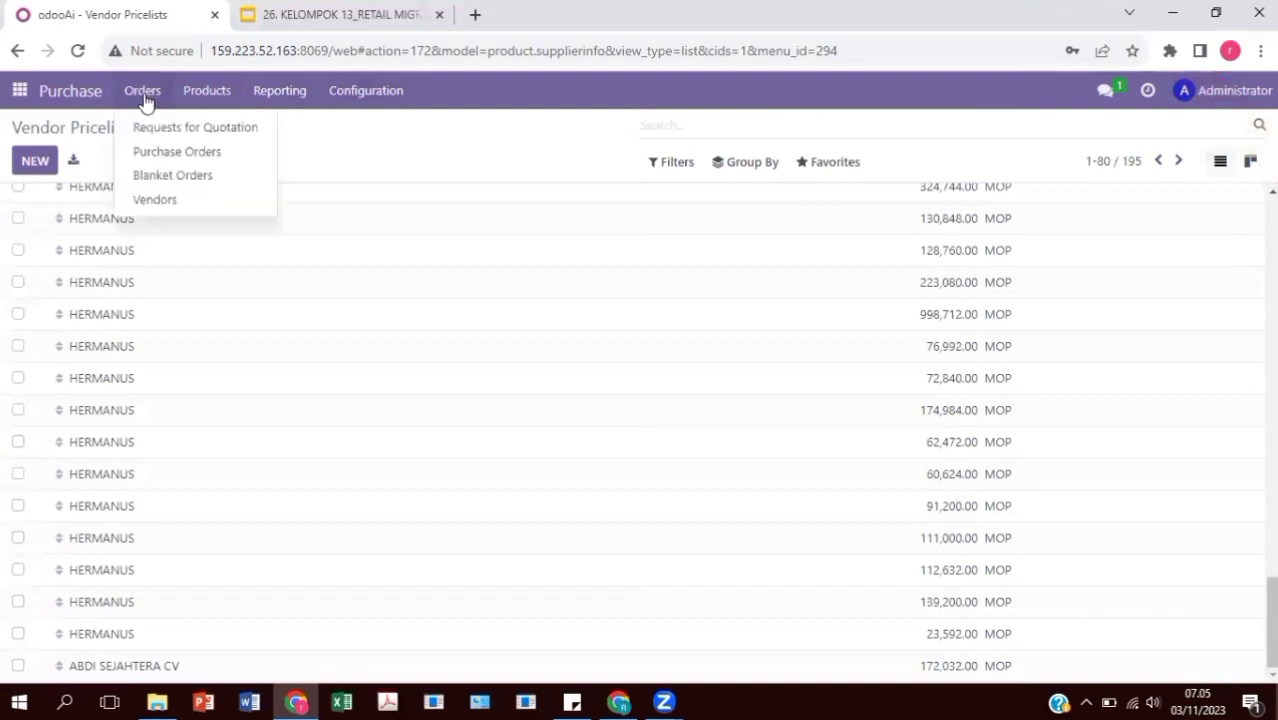
click(188, 131)
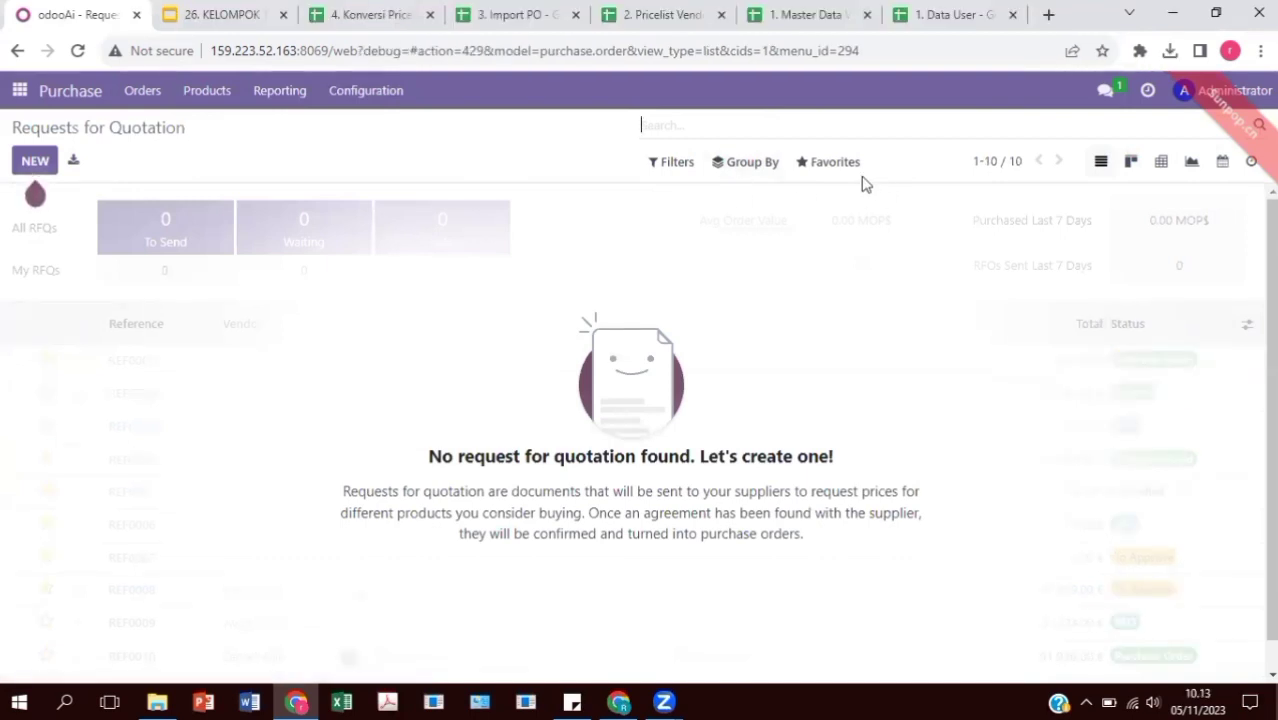
click(847, 166)
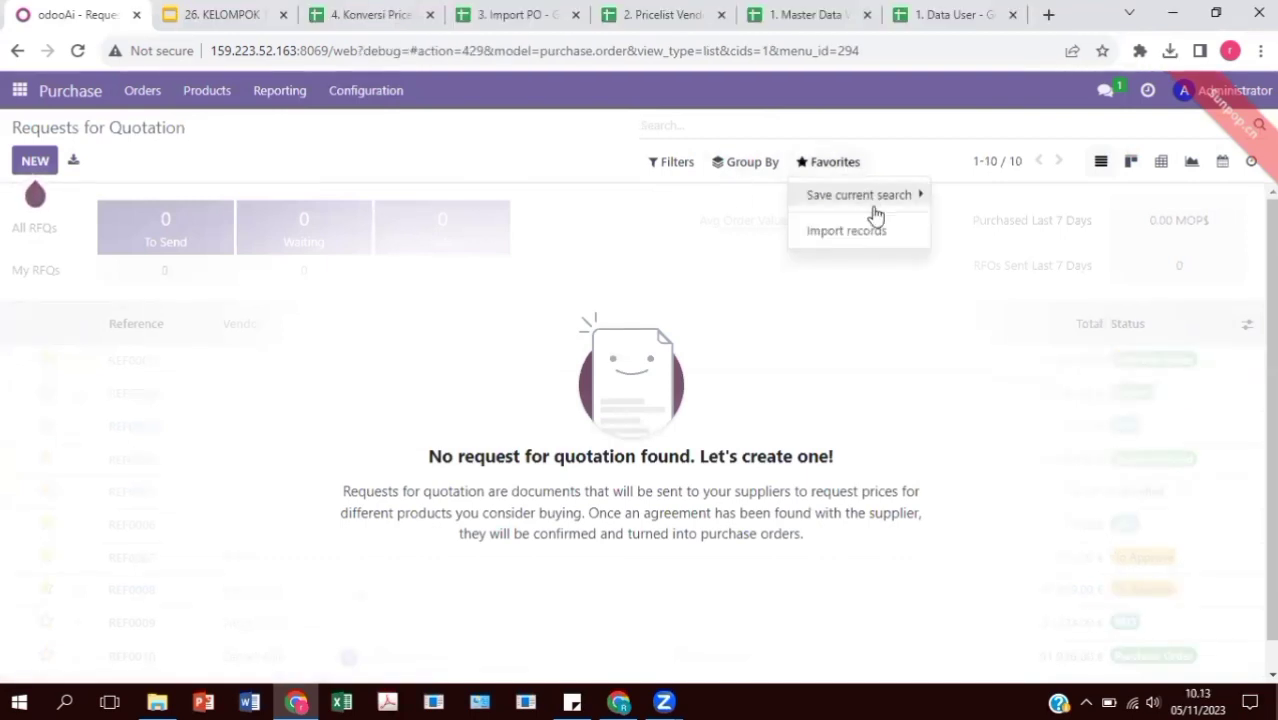
click(887, 242)
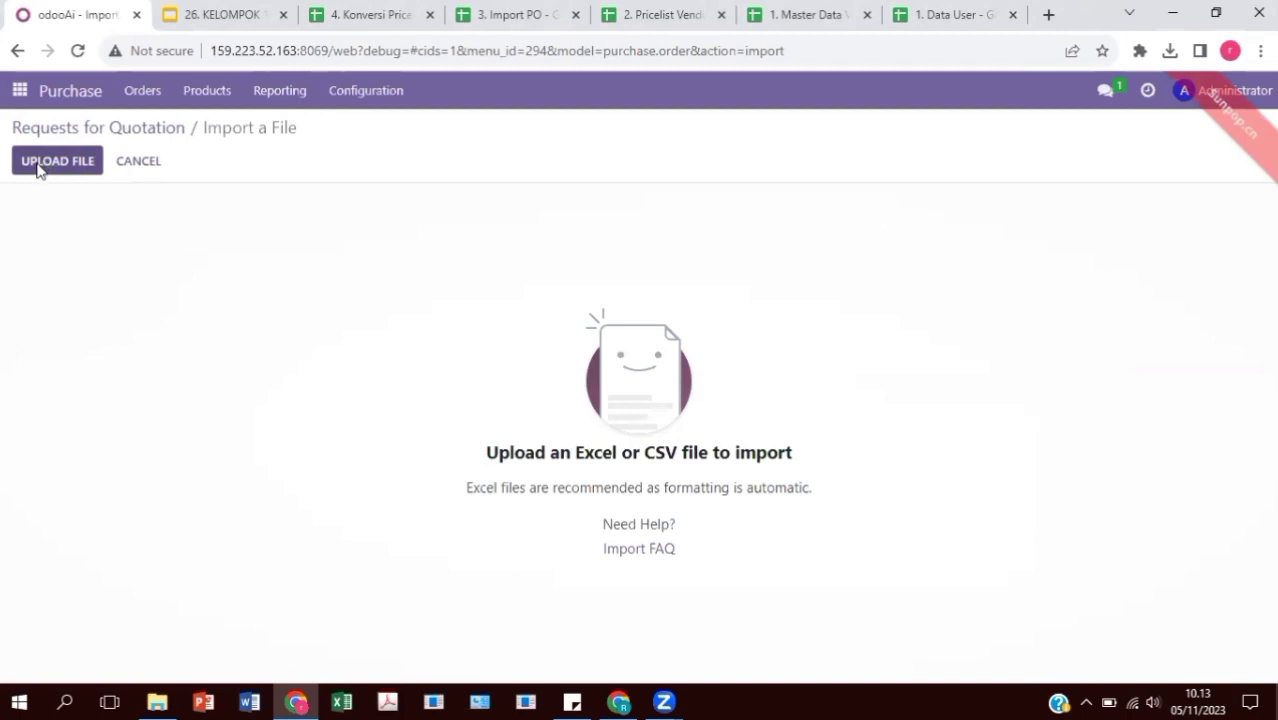
click(37, 169)
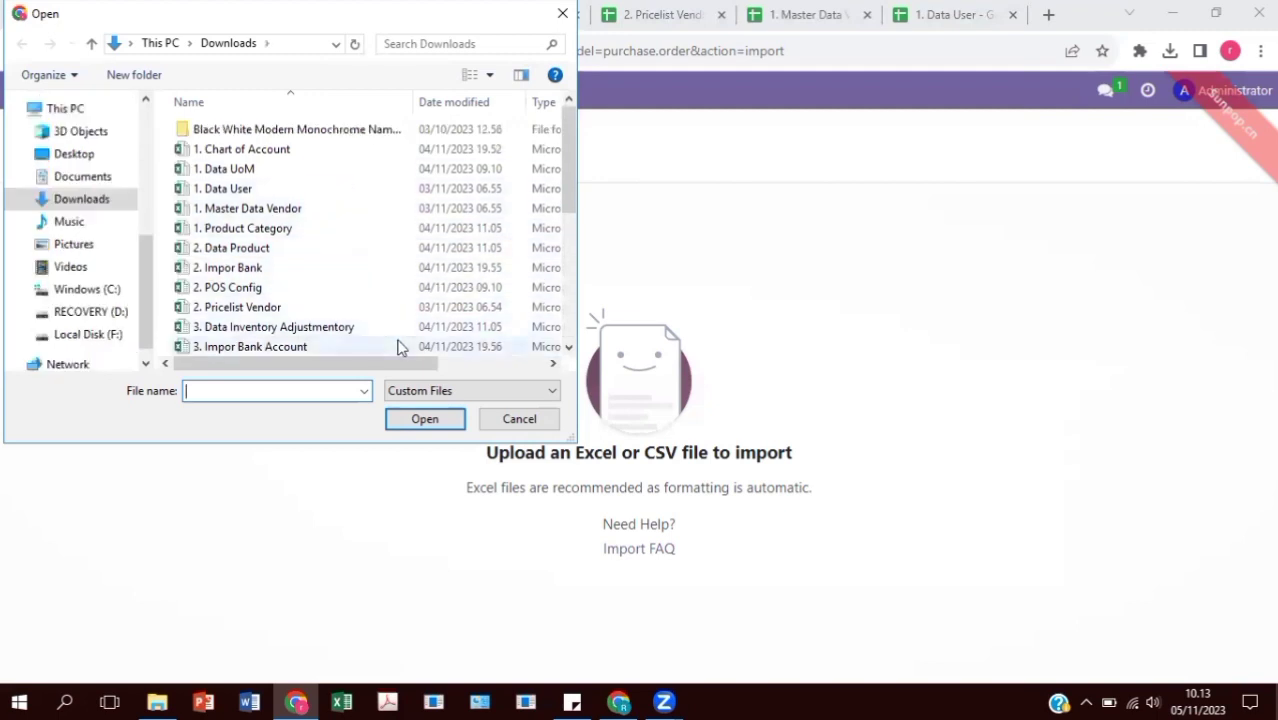
scroll(398, 346, down, 1)
click(394, 346)
click(425, 419)
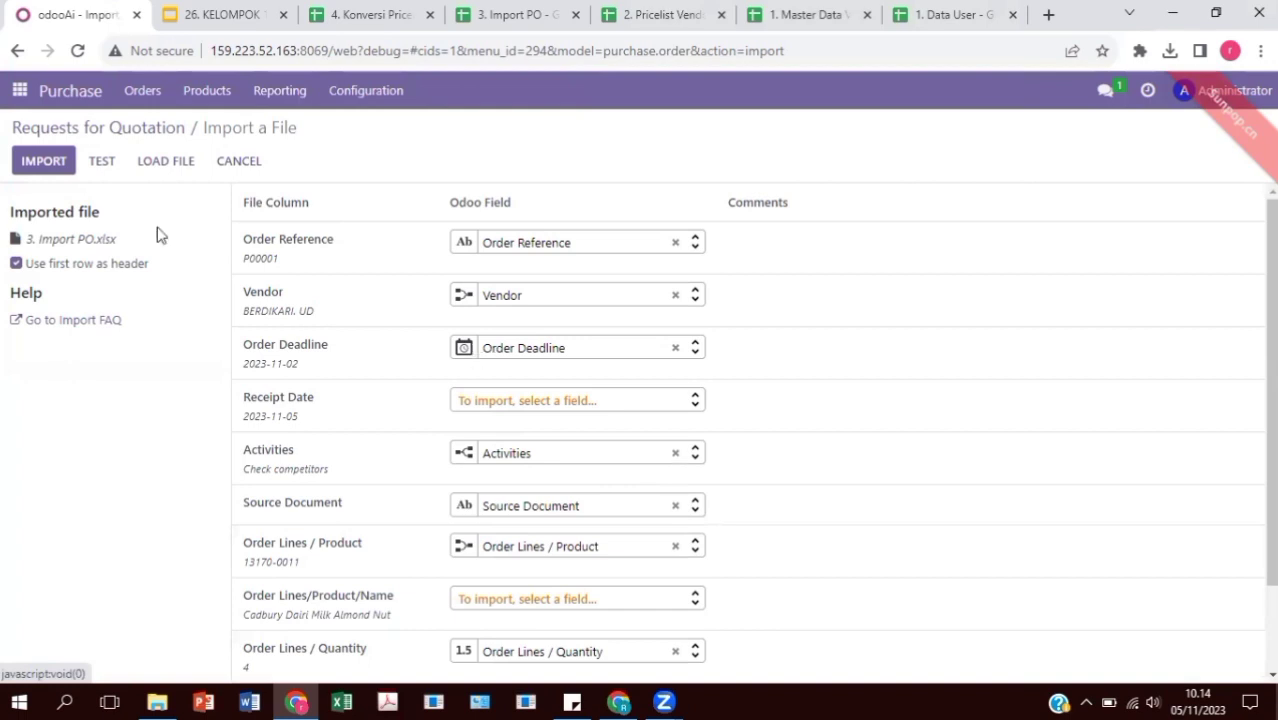
Exclude the Activities column, retest the mapping, and import the five purchase orders
click(102, 161)
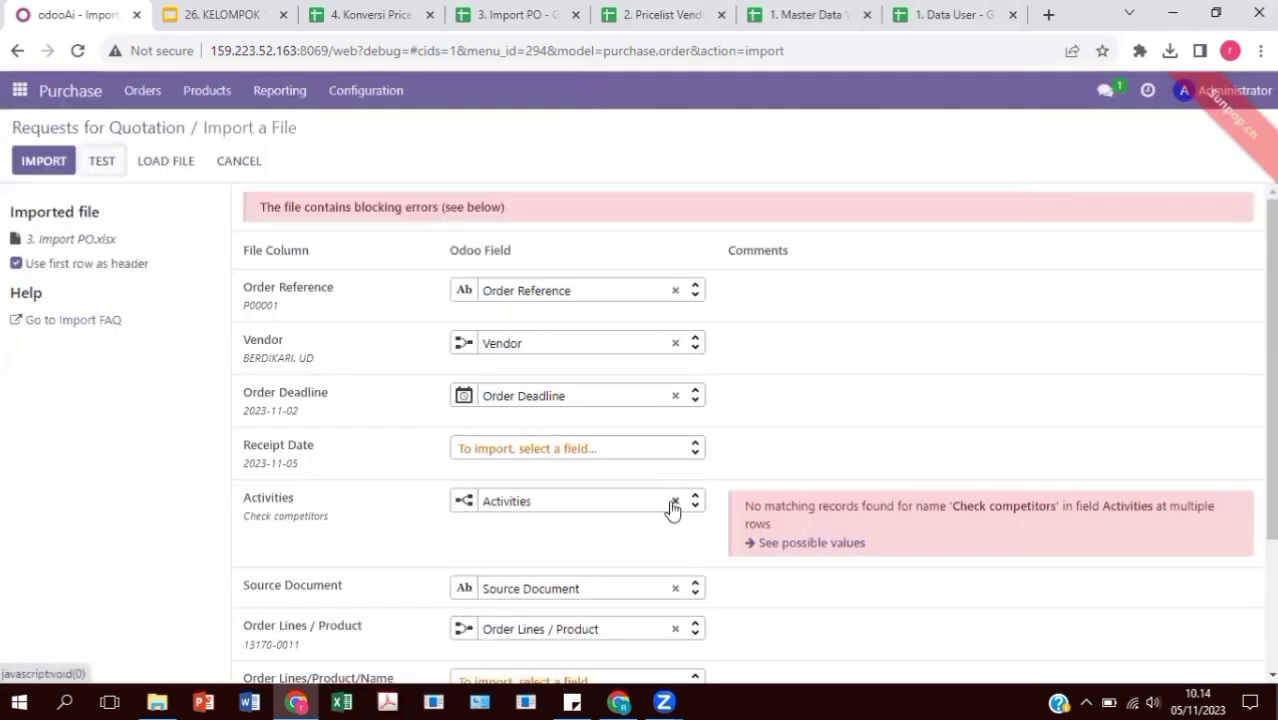
click(674, 503)
scroll(628, 485, down, 2)
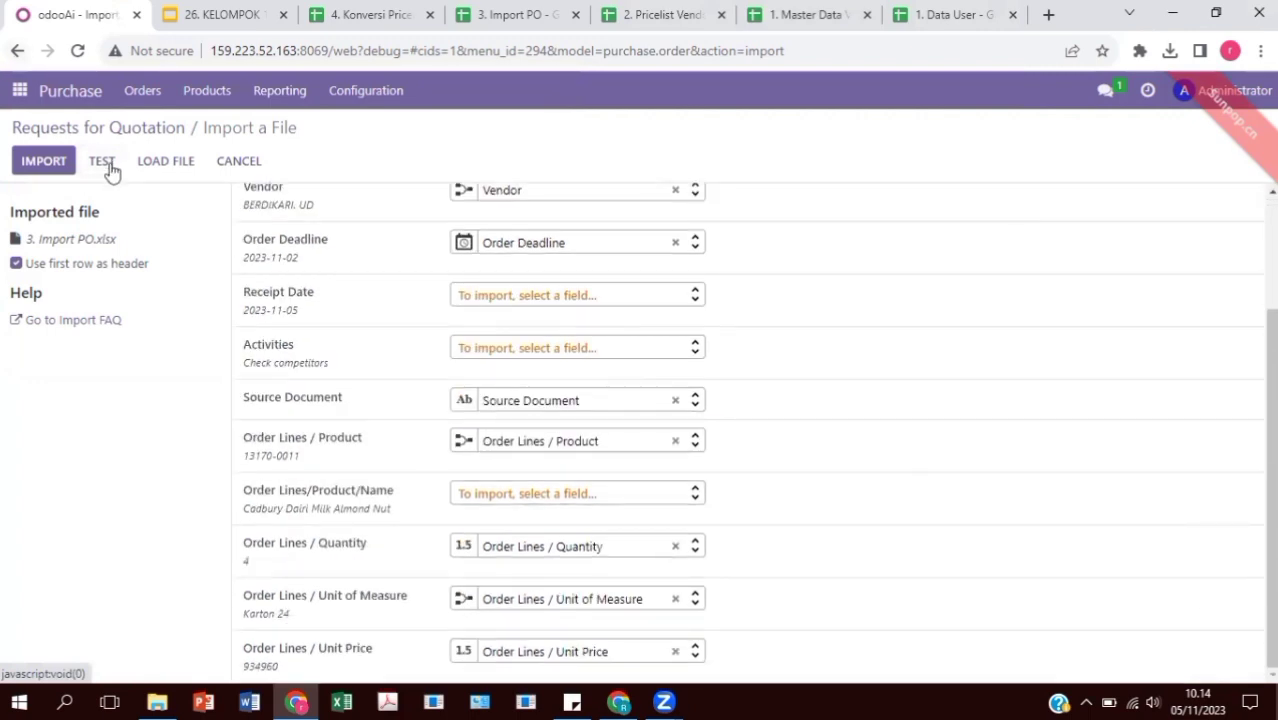
click(108, 165)
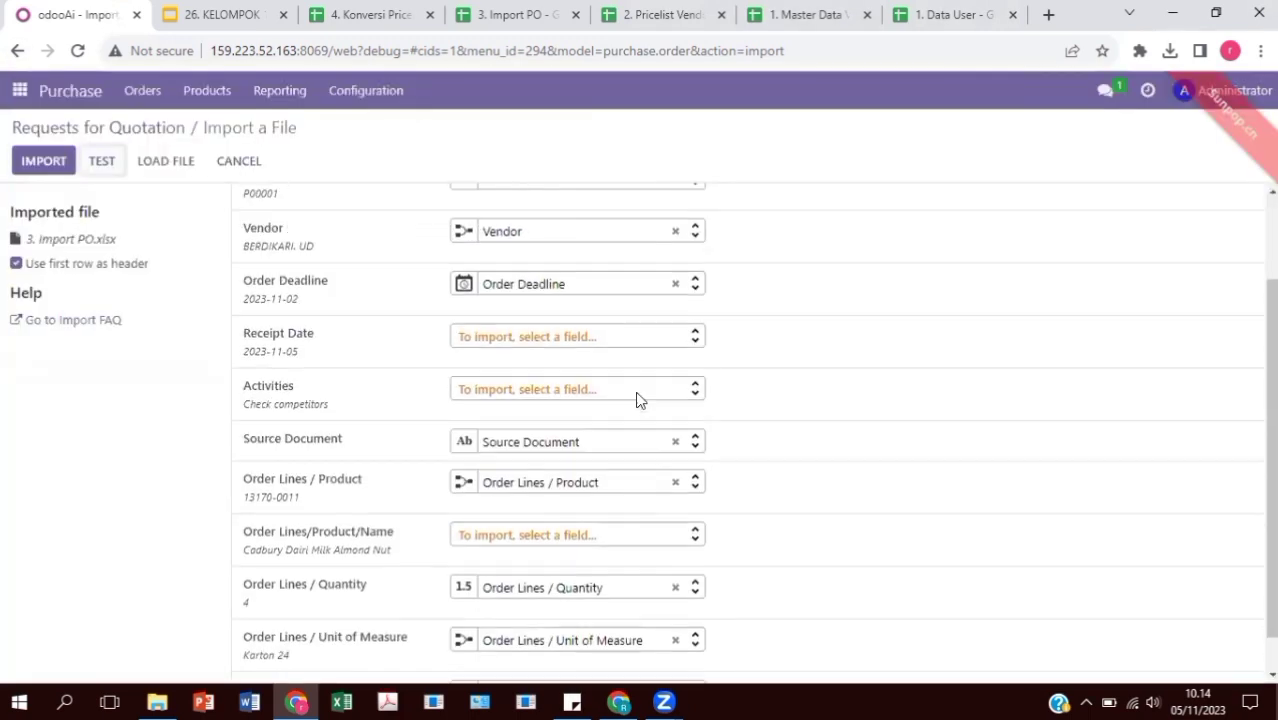
click(44, 161)
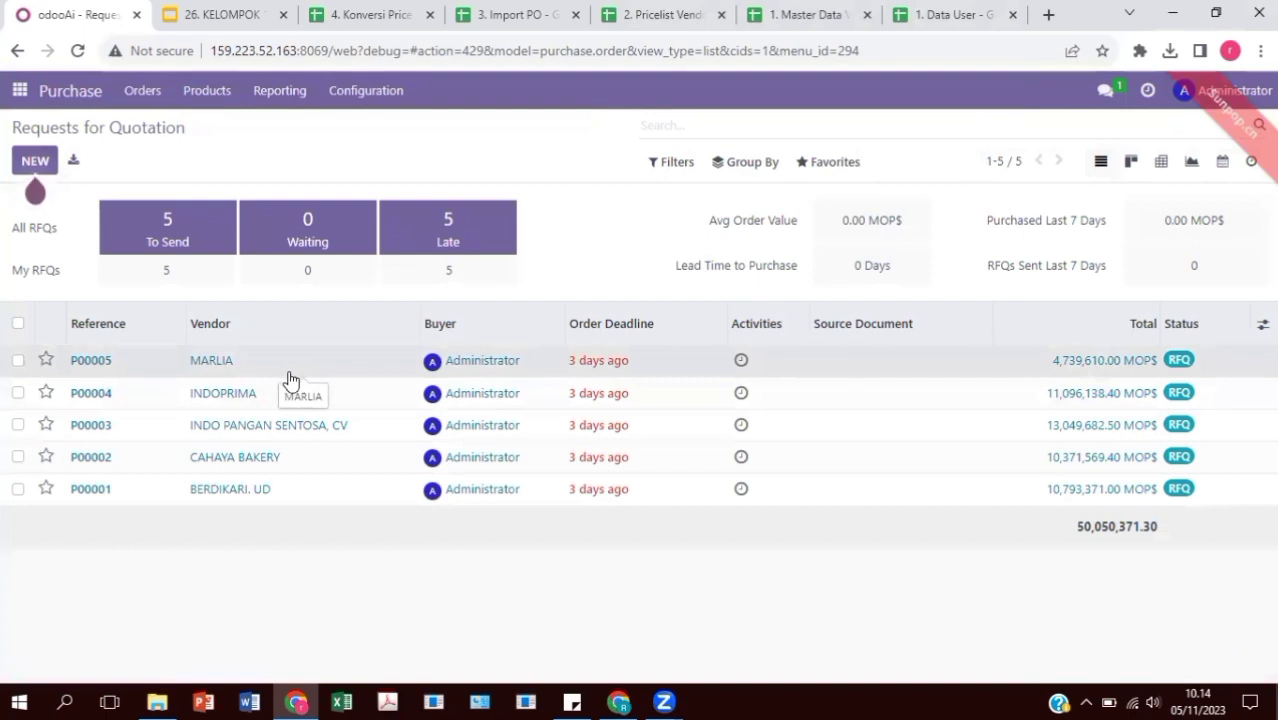
click(277, 375)
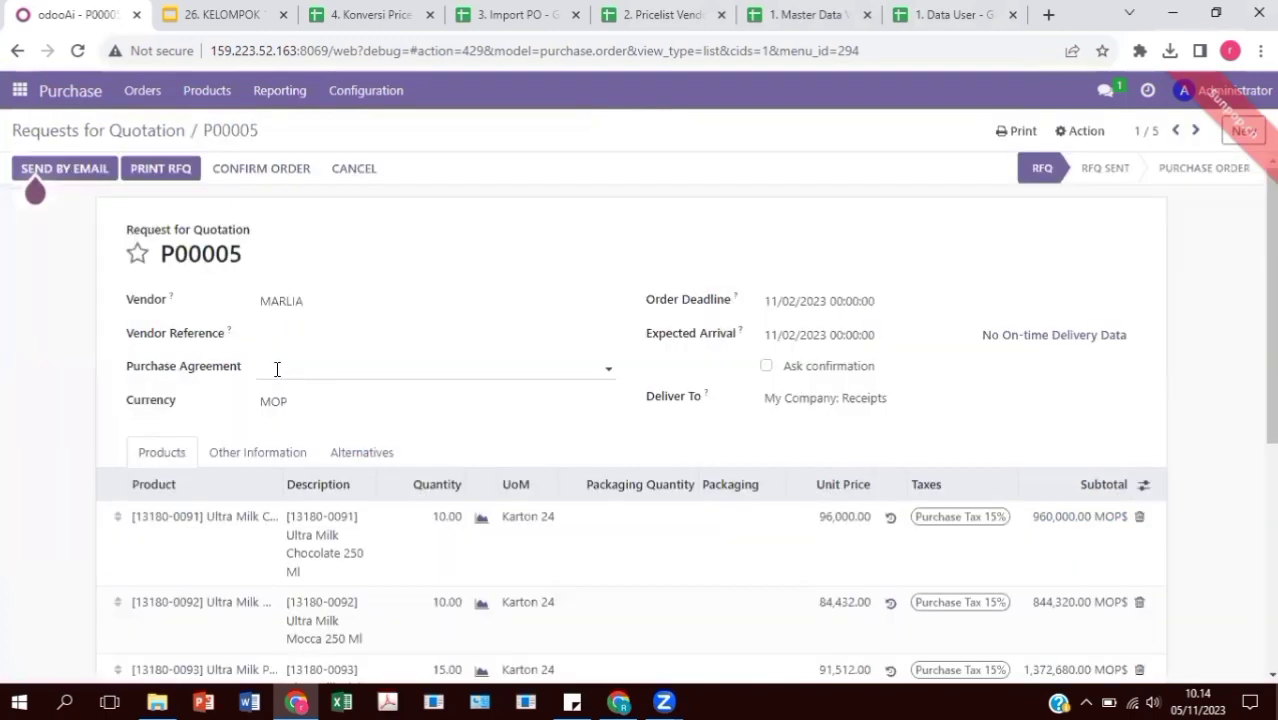
scroll(390, 360, down, 1)
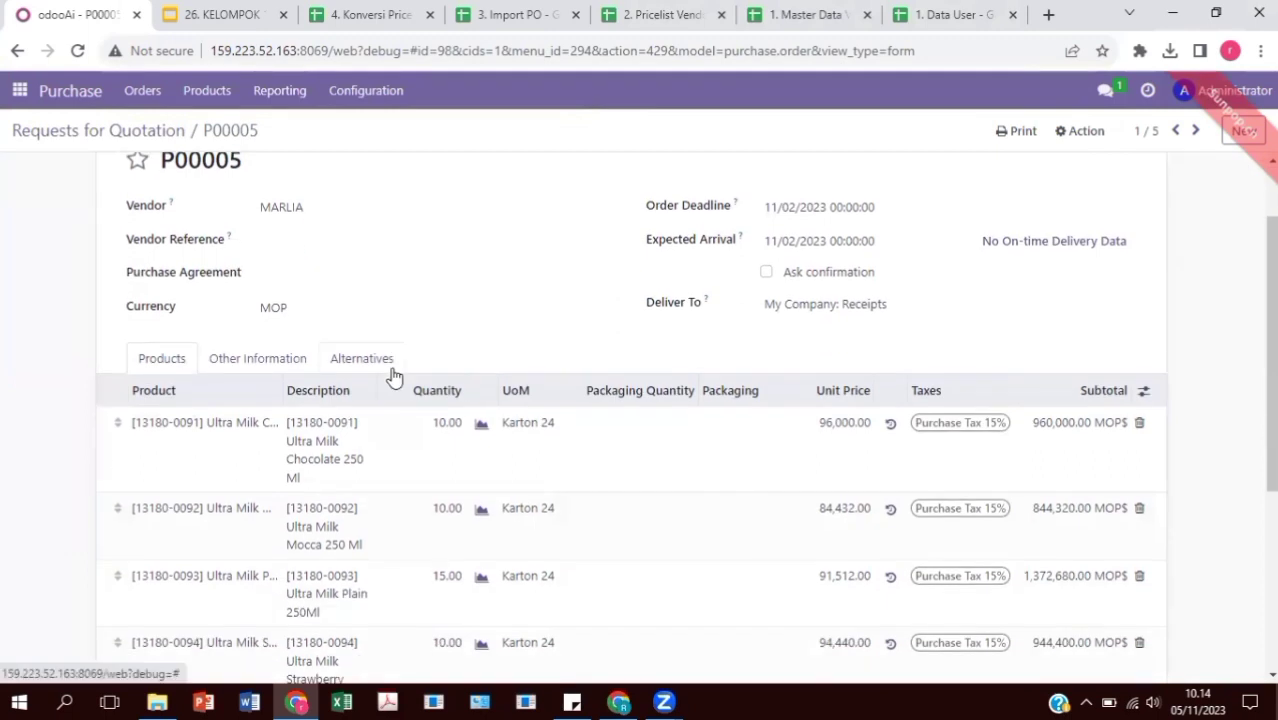
scroll(395, 378, down, 3)
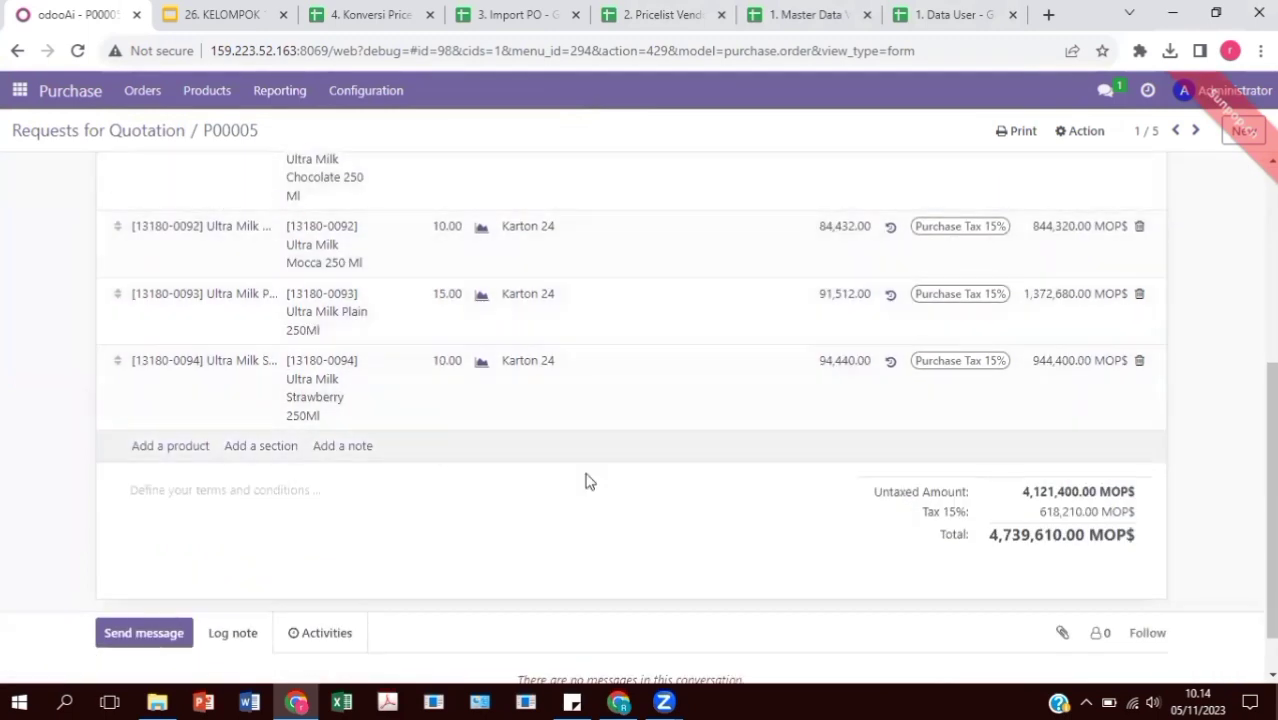
scroll(485, 420, up, 3)
scroll(801, 570, down, 3)
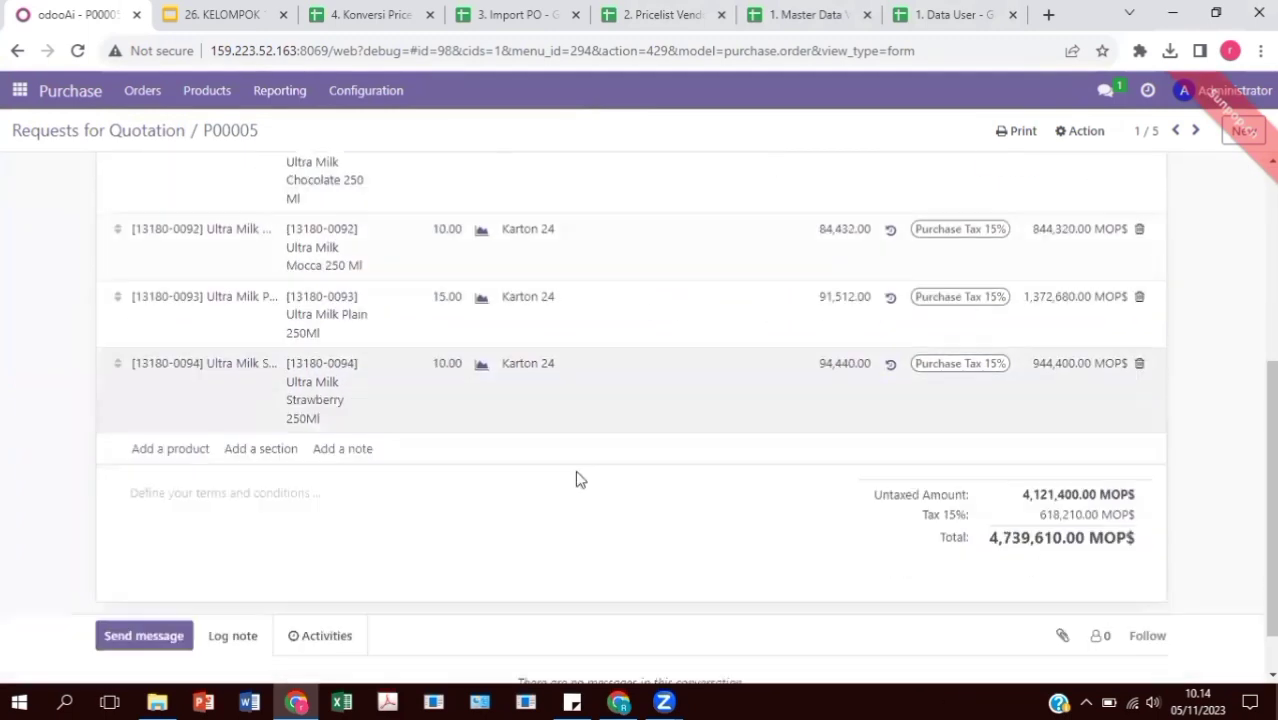
scroll(576, 476, up, 4)
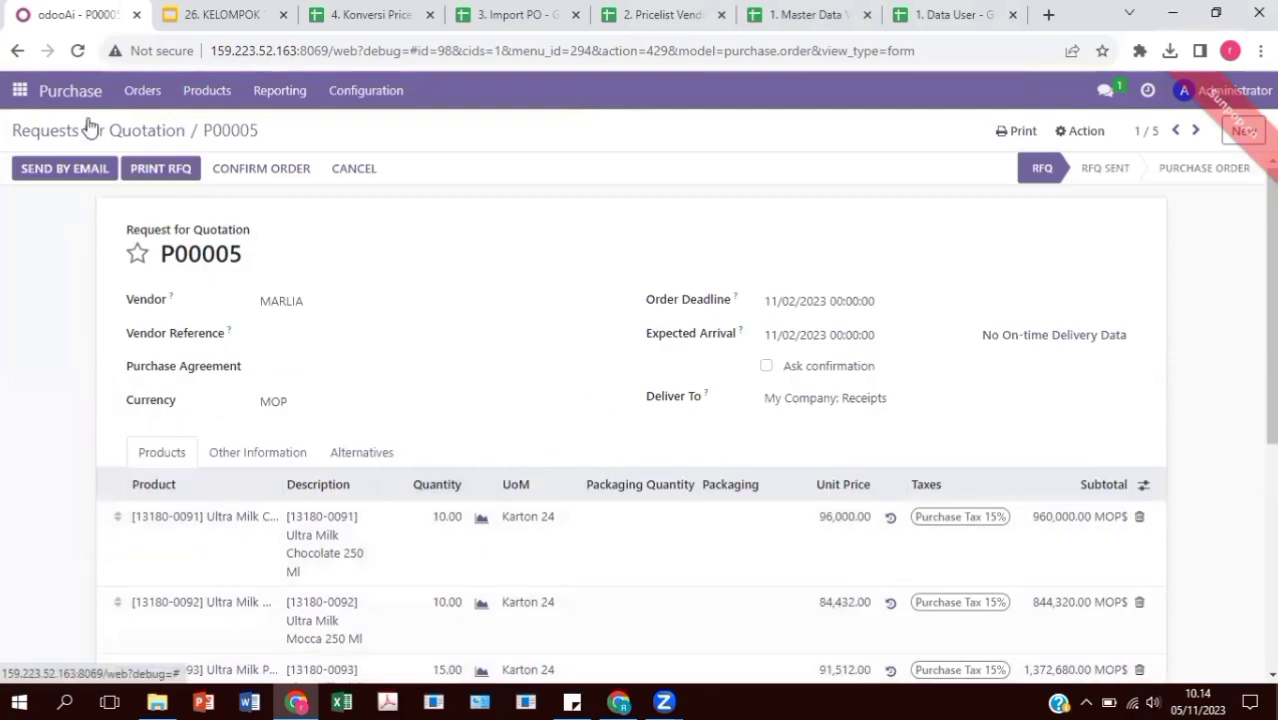
click(90, 129)
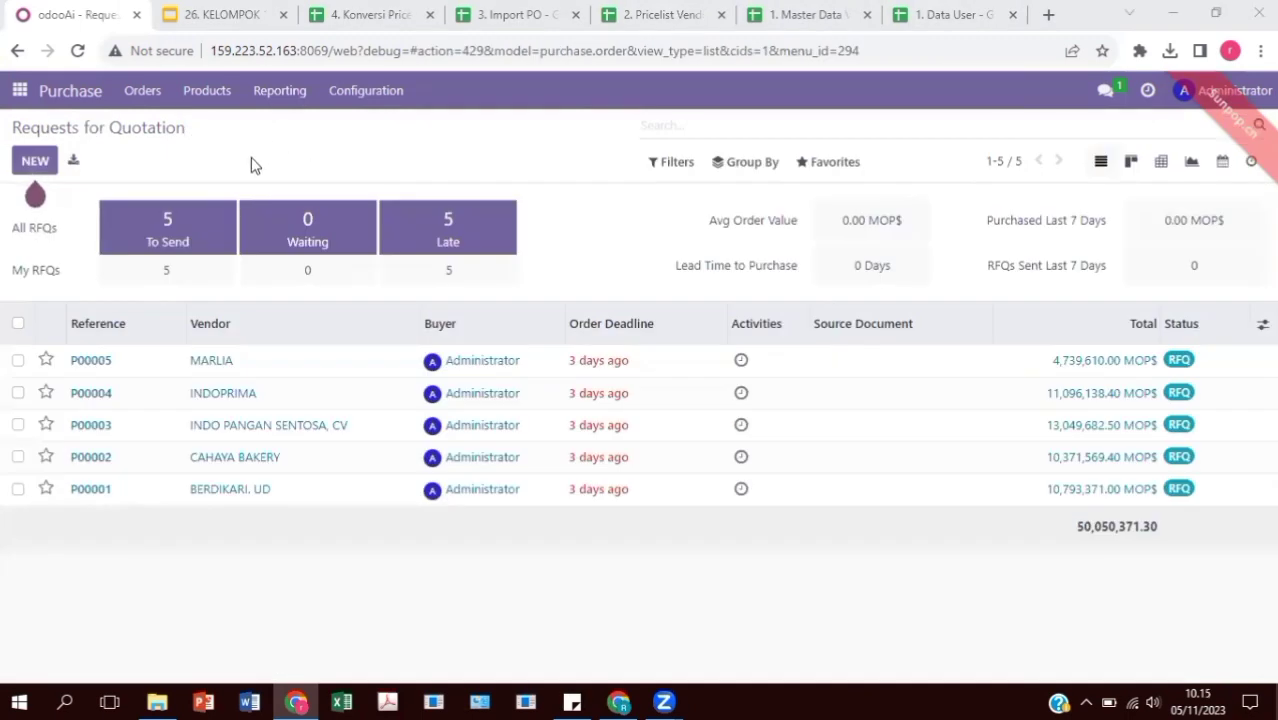
Load the '1. Data User' file into the Settings Users import screen
click(19, 90)
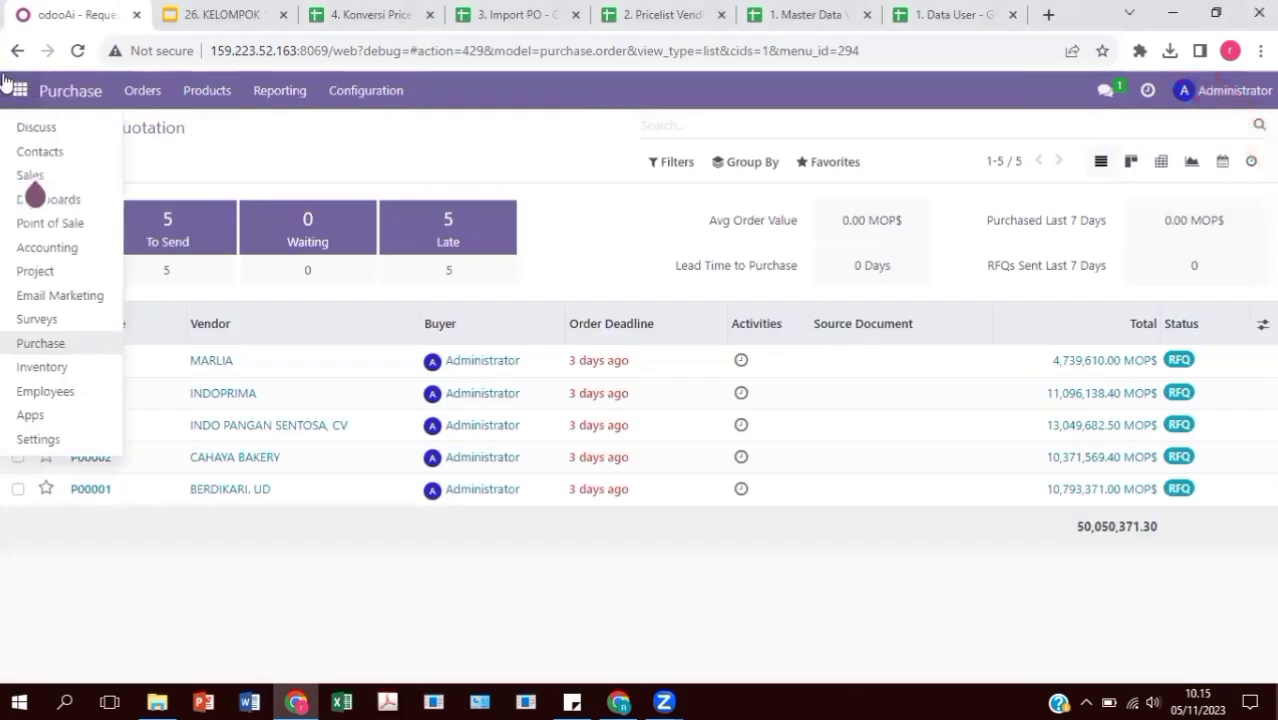
click(62, 438)
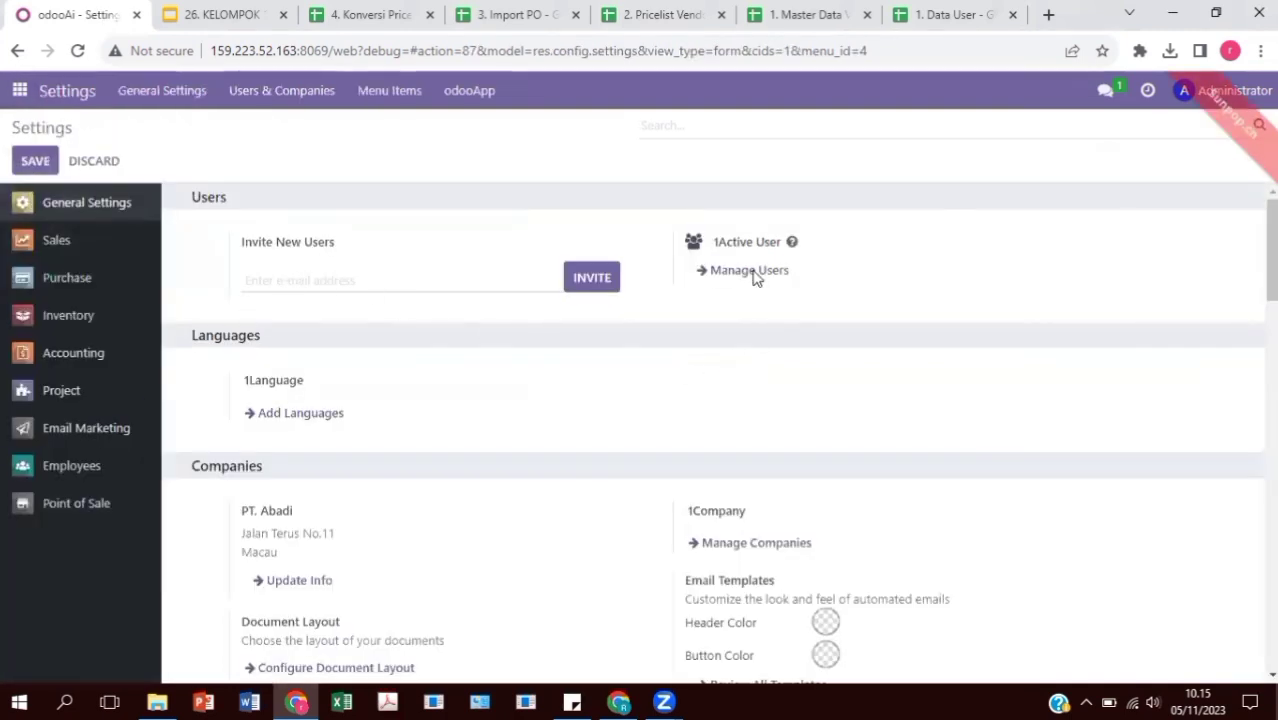
click(752, 272)
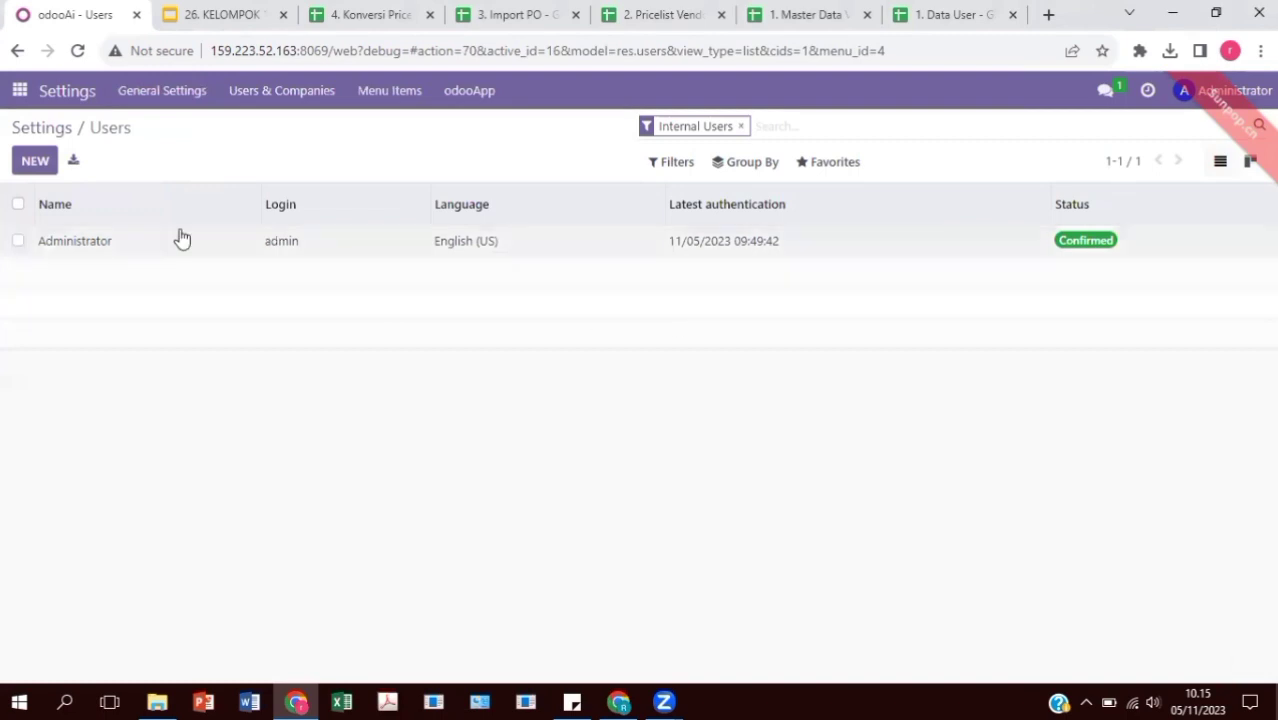
click(845, 162)
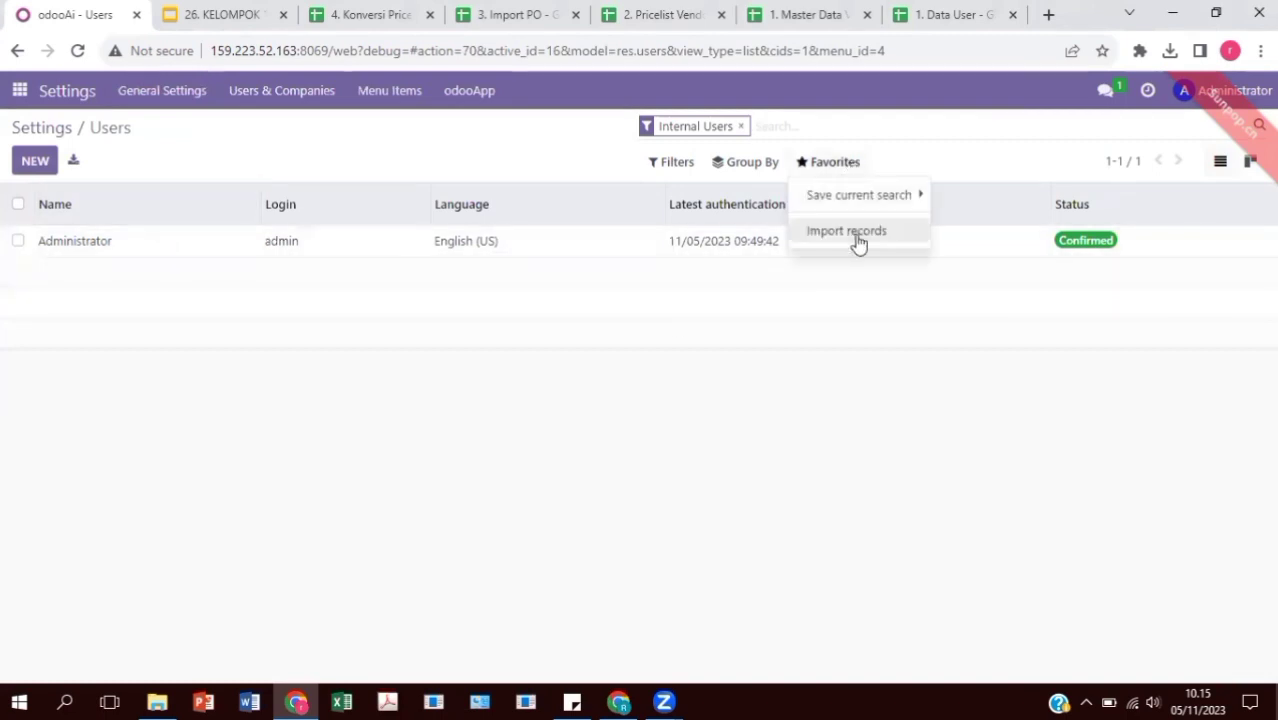
click(850, 232)
click(31, 164)
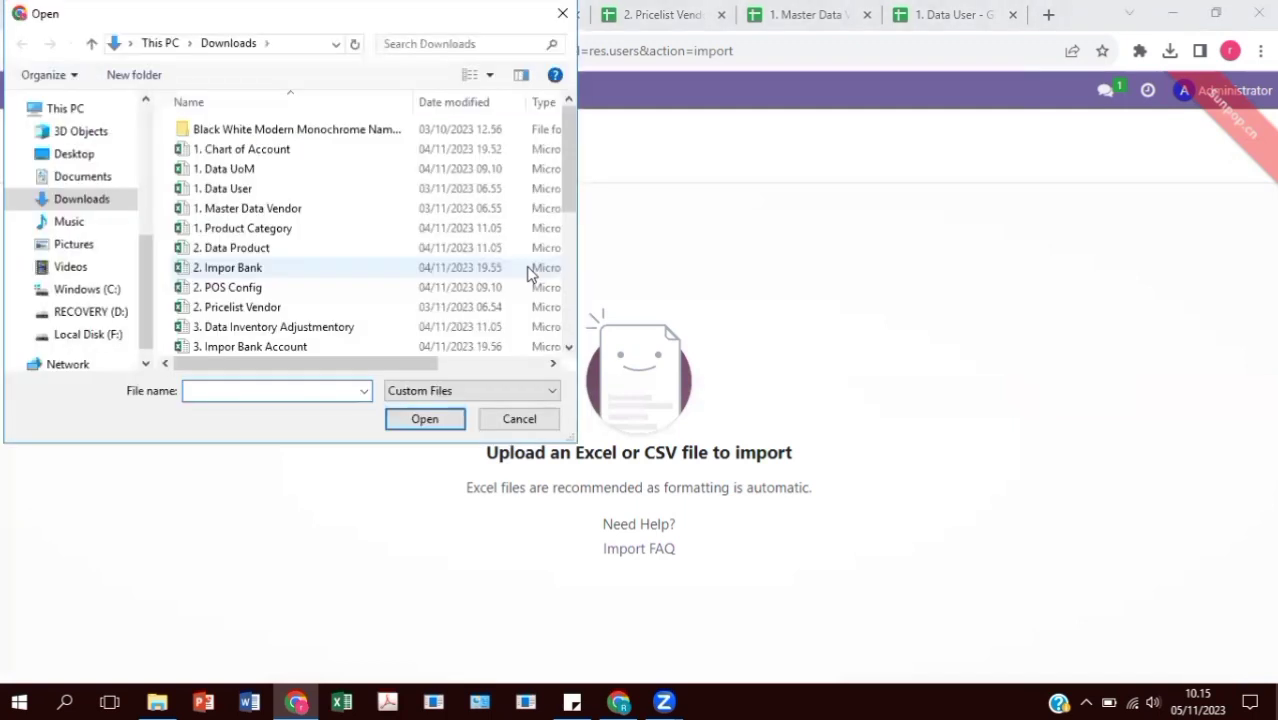
click(377, 189)
click(456, 421)
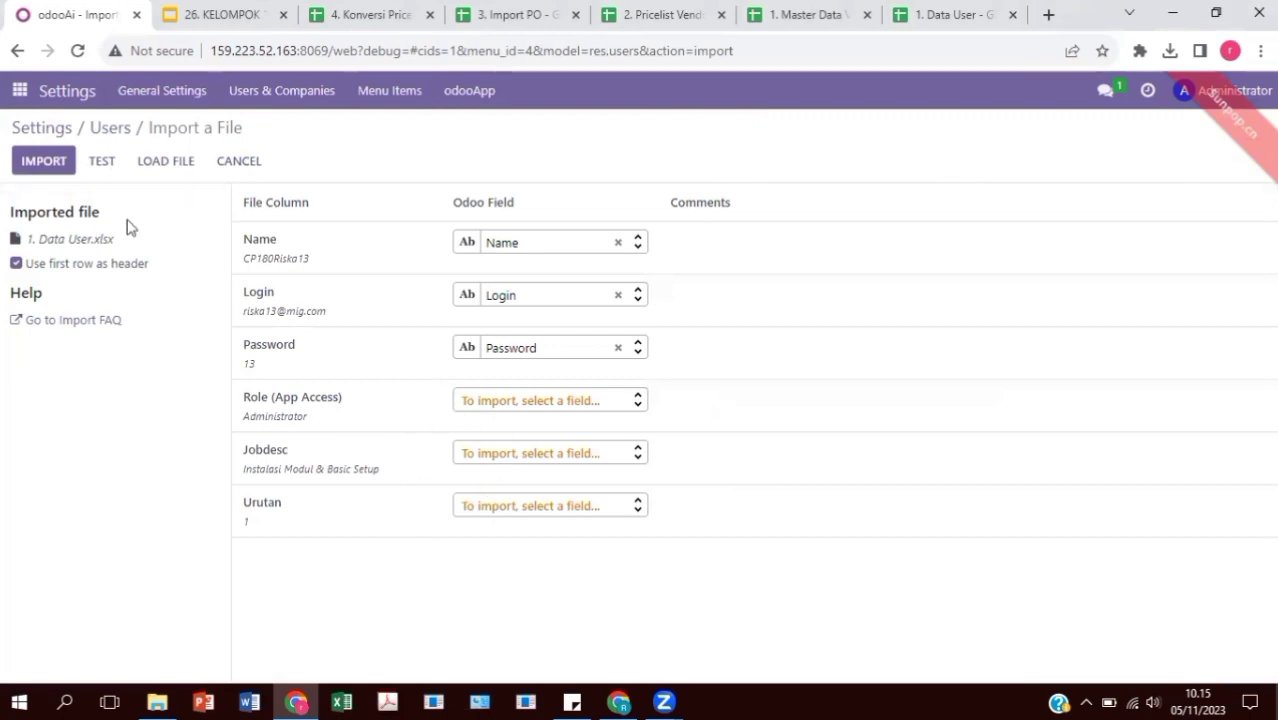
Test and import the five users, then select all users in the list
click(90, 160)
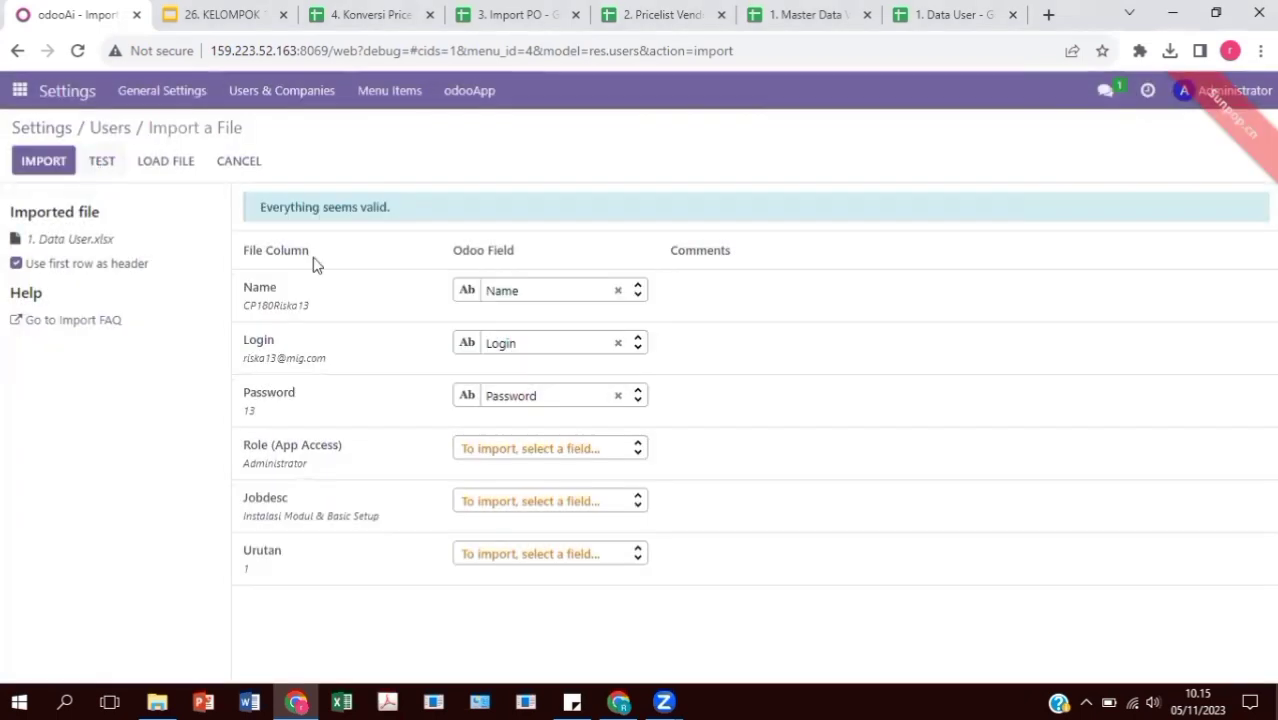
click(33, 170)
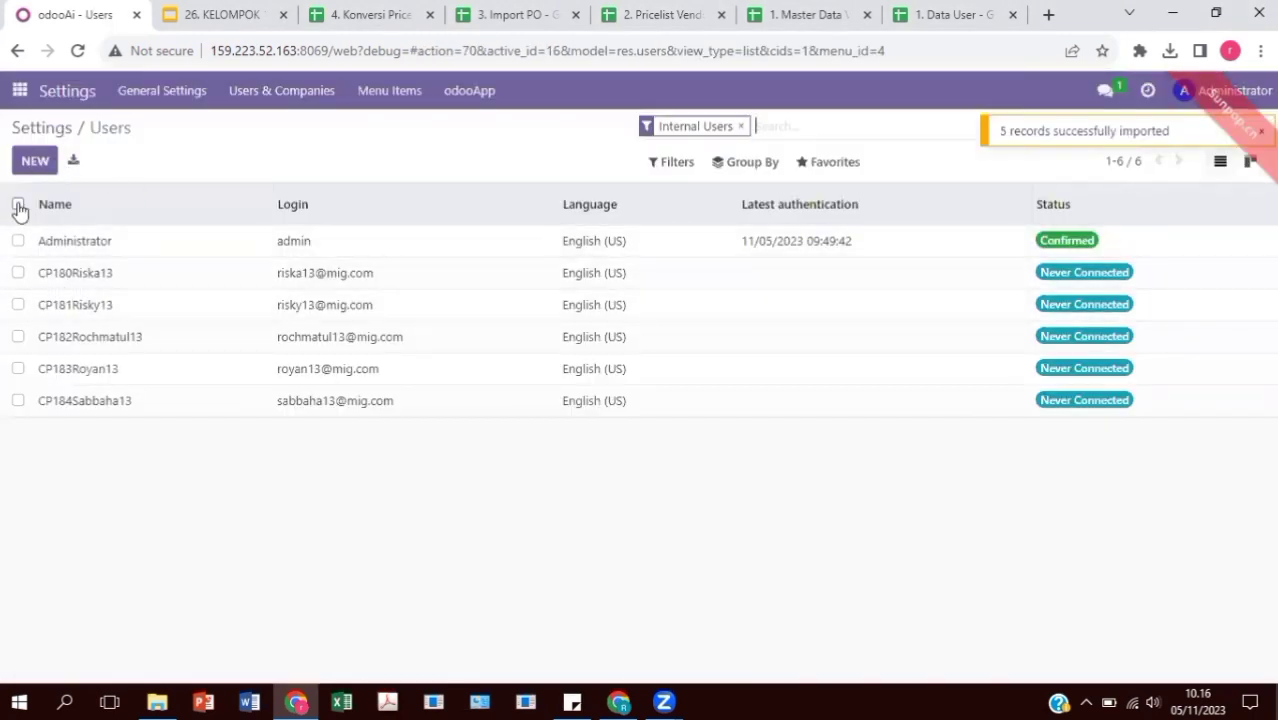
click(18, 204)
Select the five imported users, excluding Administrator, and start a password change for them
click(18, 241)
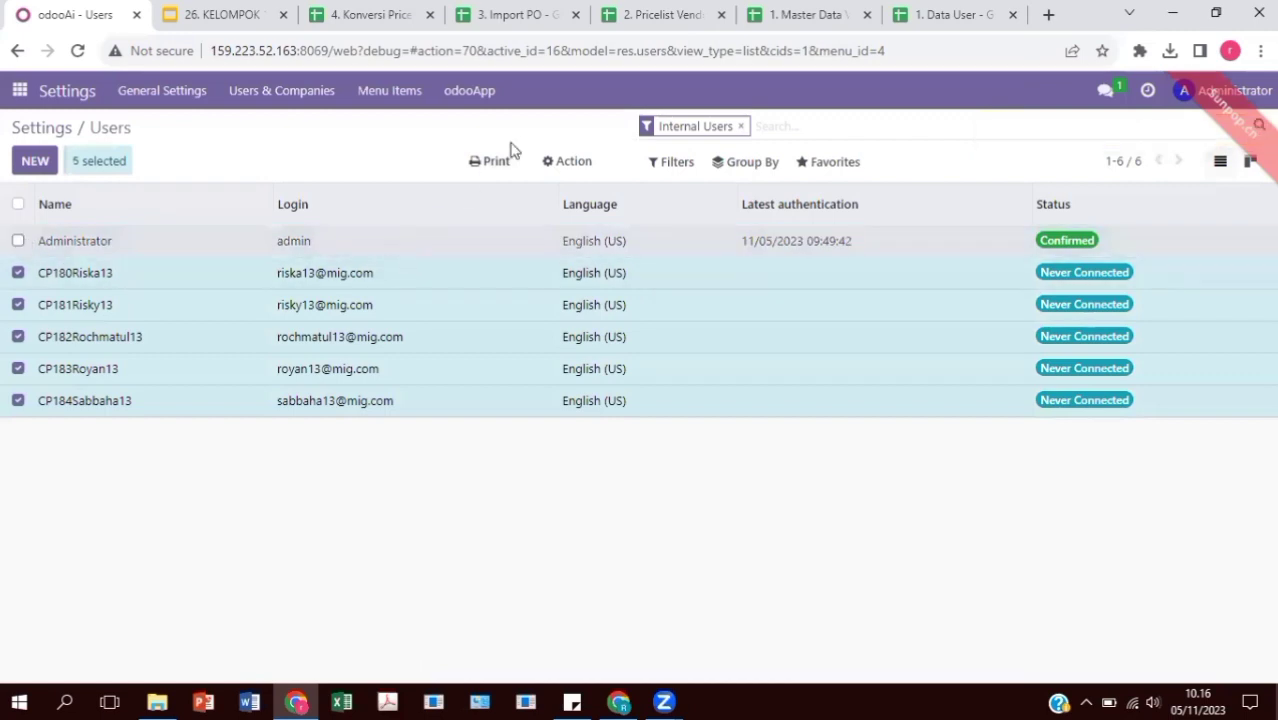
click(560, 163)
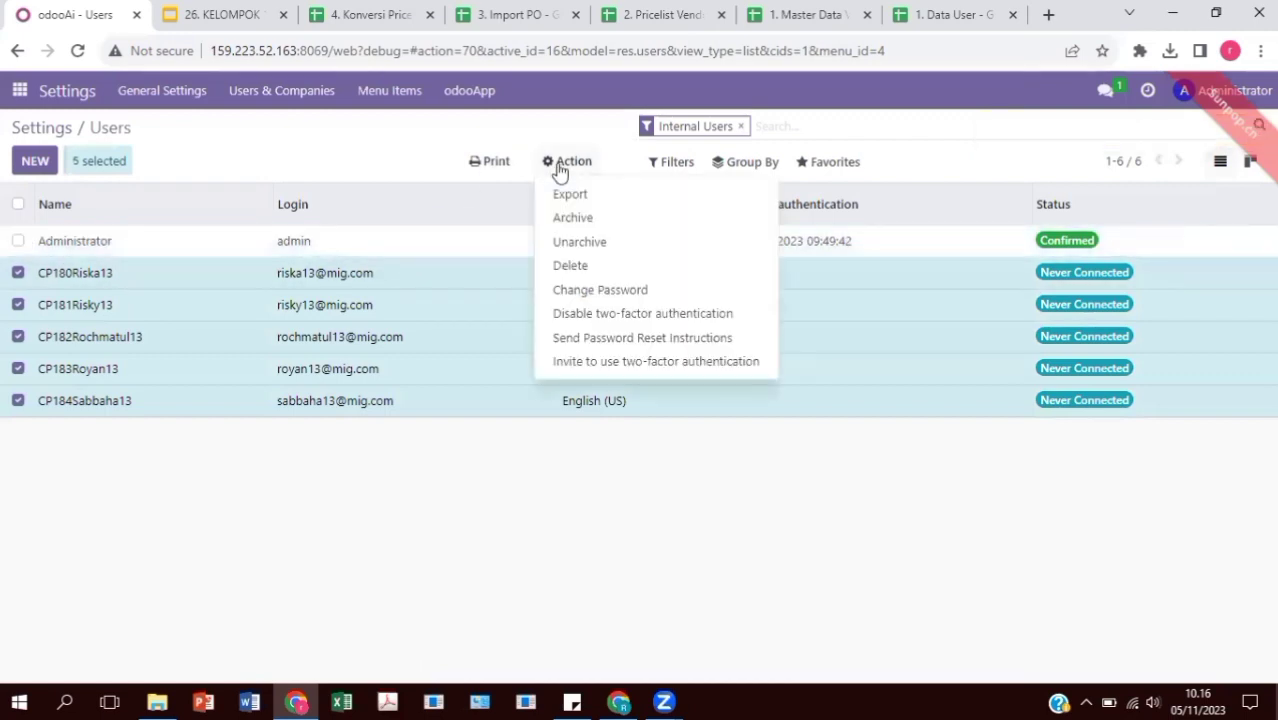
click(600, 290)
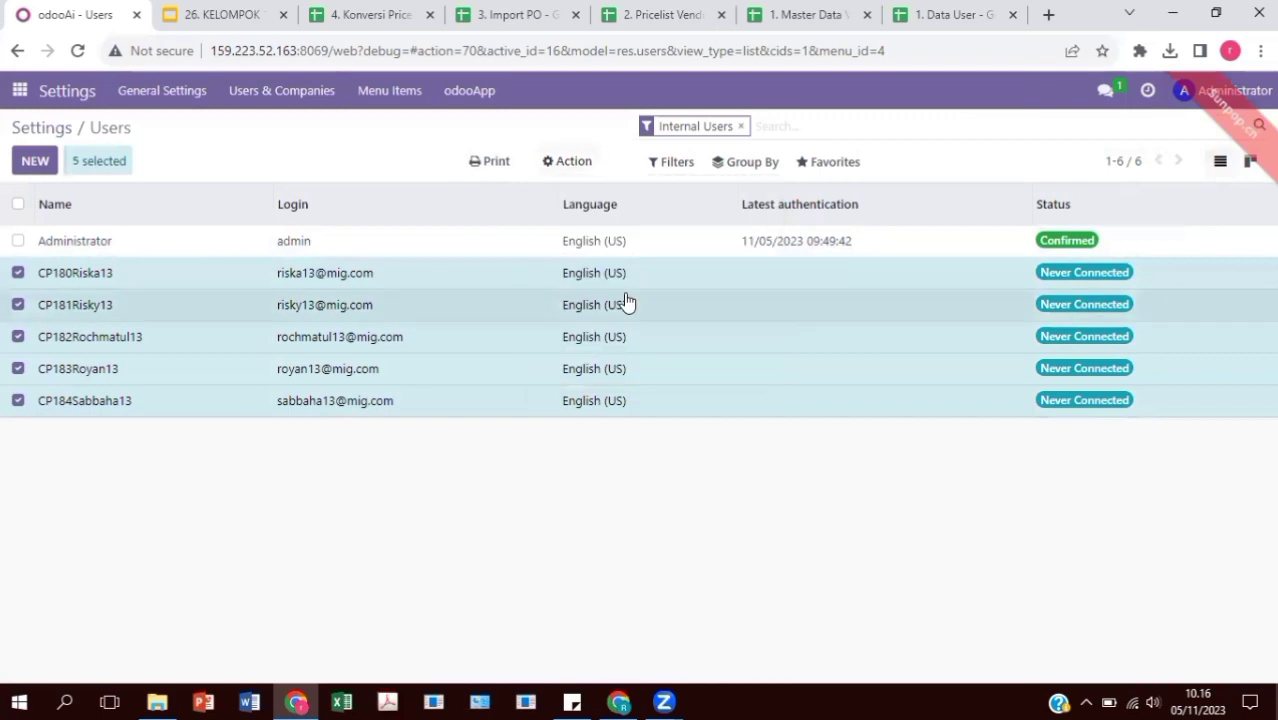
Enter a new password for each of the five logins and apply the change
click(720, 222)
text(••)
click(741, 244)
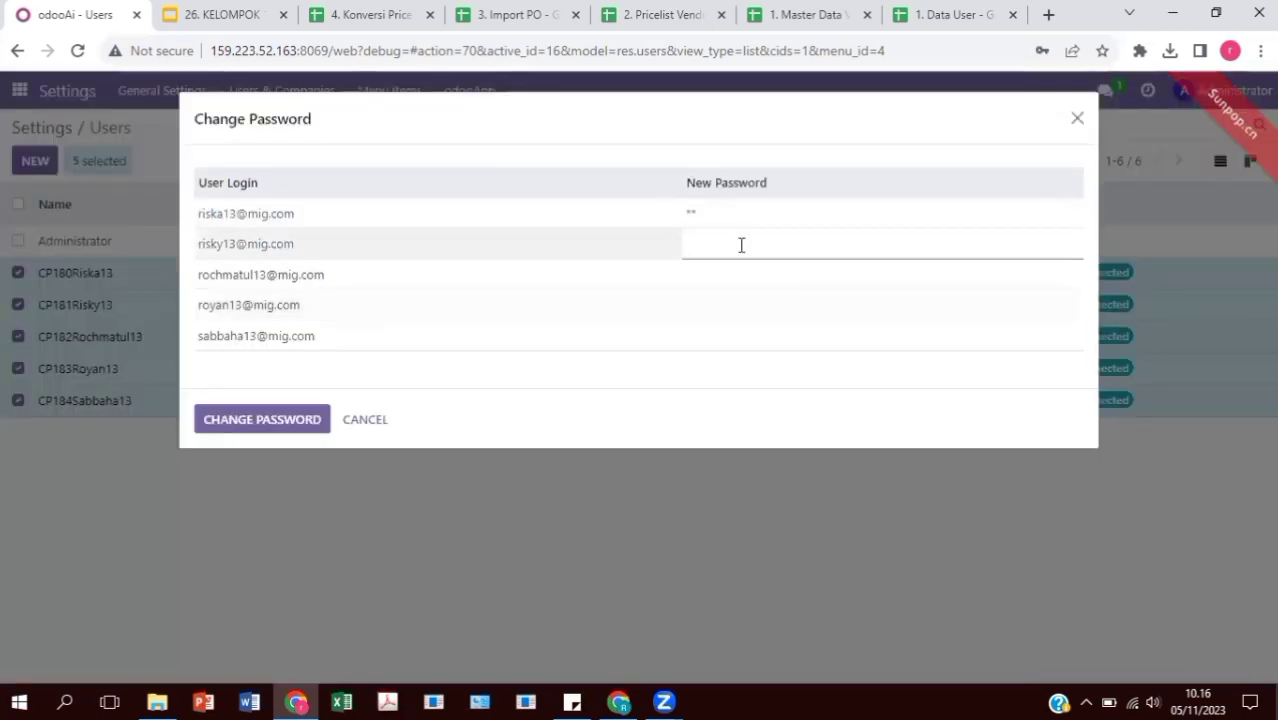
click(735, 277)
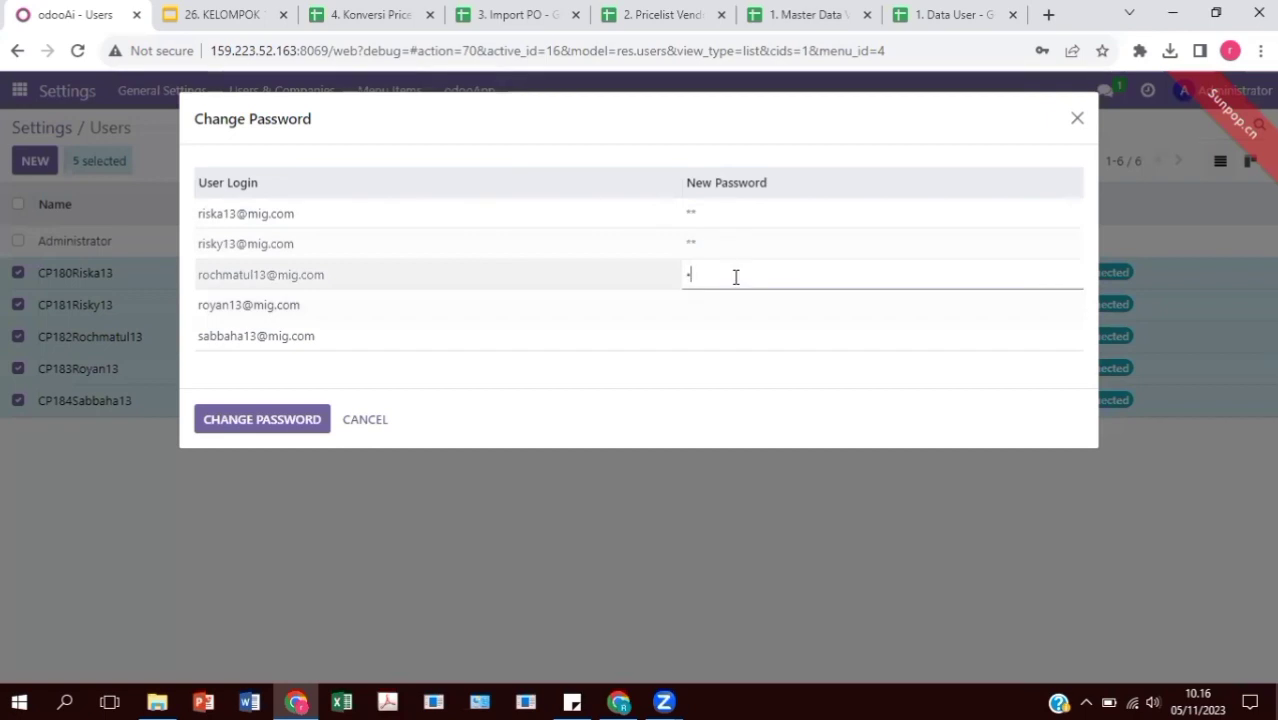
click(739, 309)
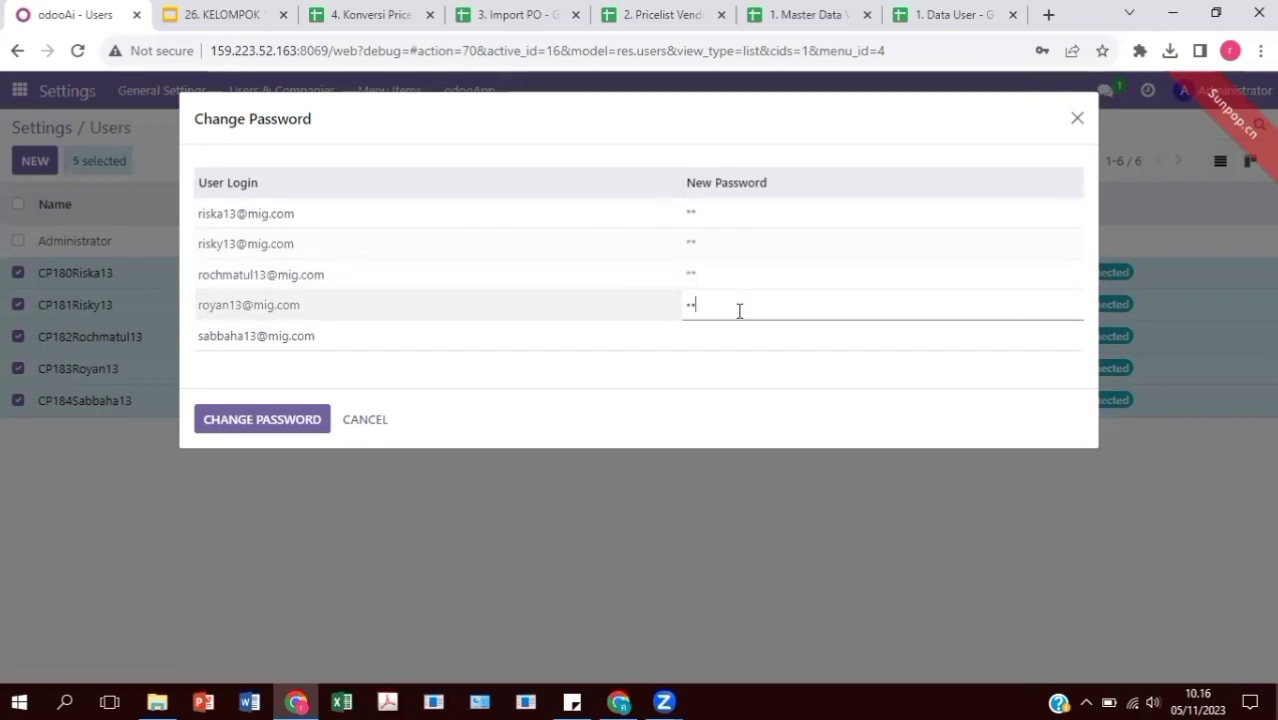
click(739, 335)
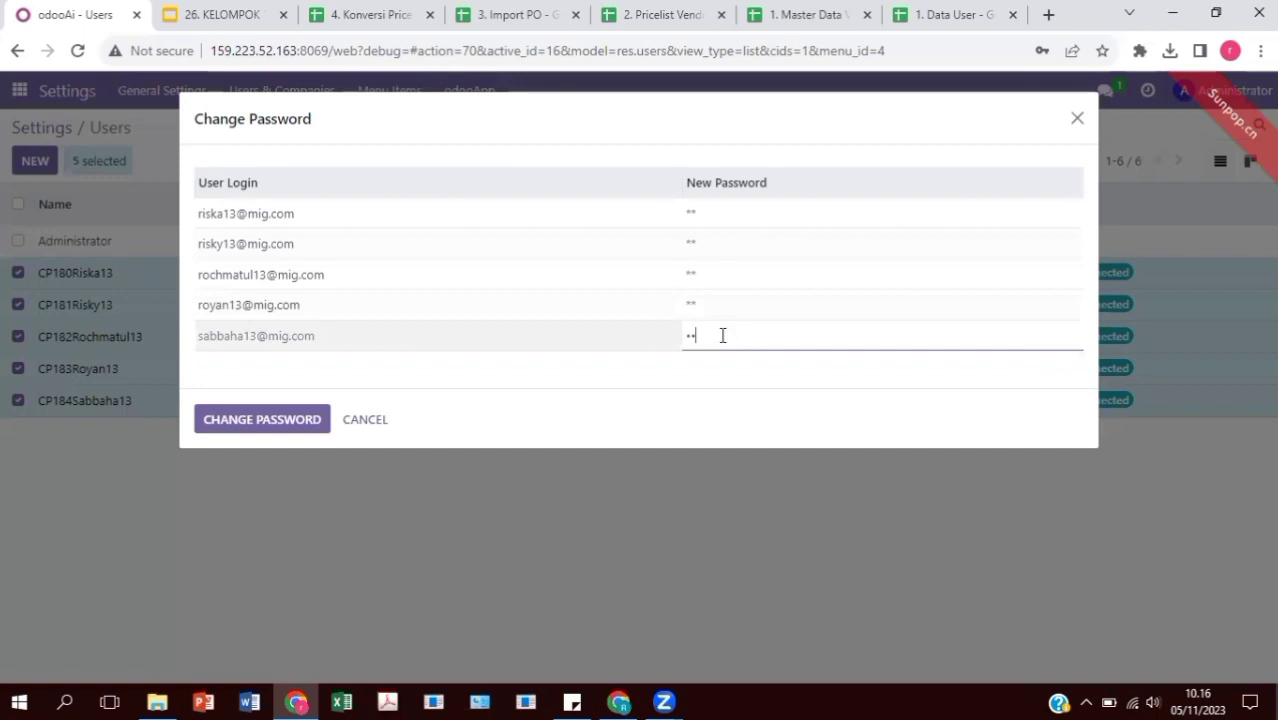
click(272, 419)
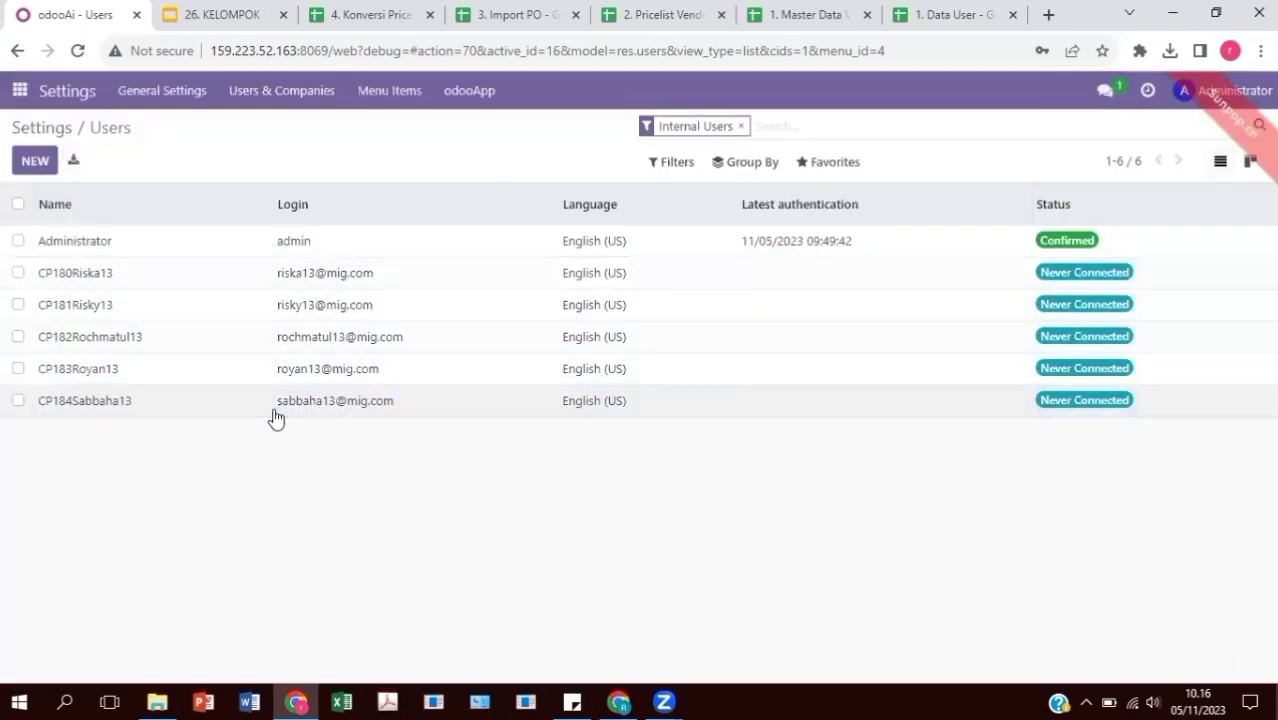
Activate developer mode from the general Settings page
click(18, 90)
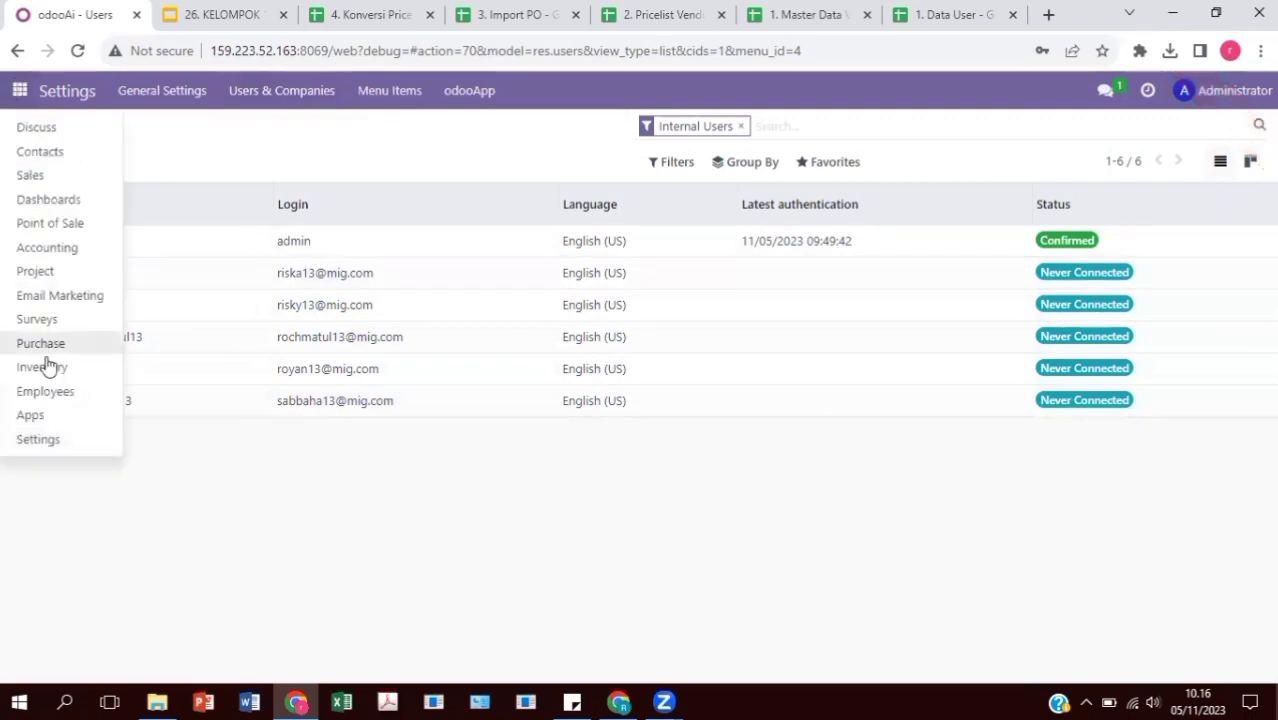
click(55, 445)
scroll(329, 395, down, 15)
scroll(348, 531, down, 6)
click(350, 492)
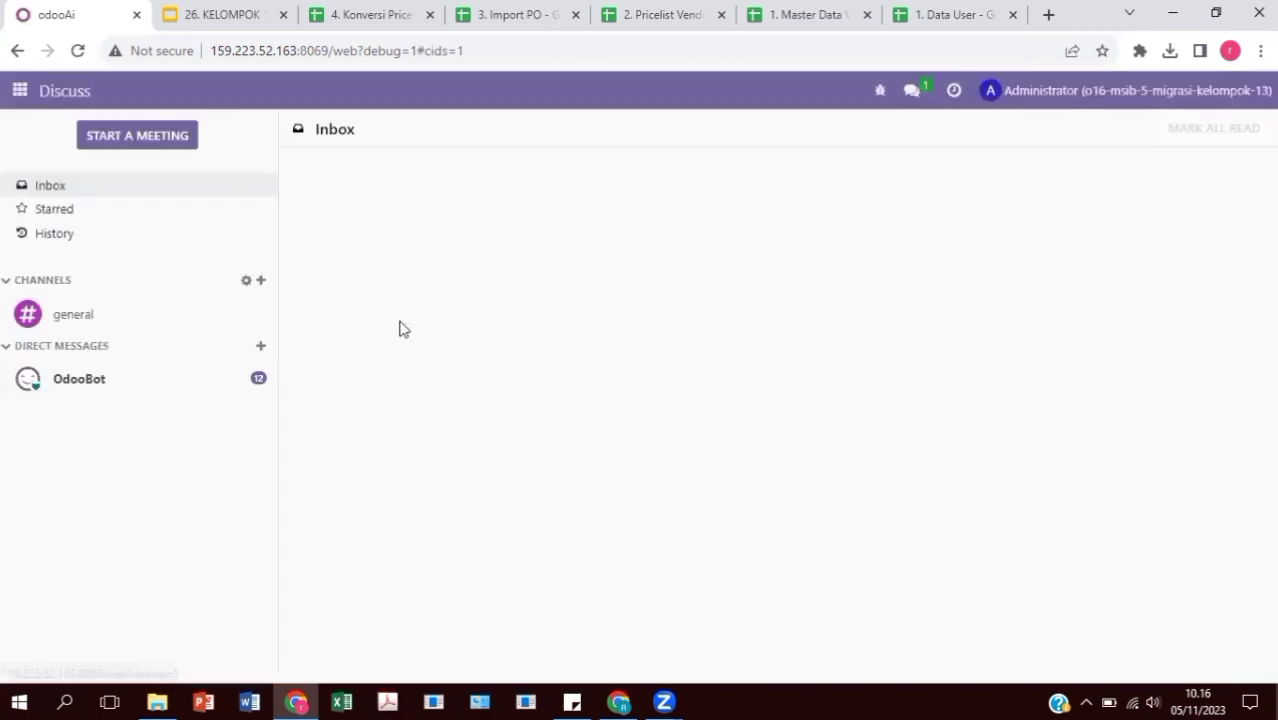
Go to Settings > Users & Companies > Groups to list the user groups
click(17, 91)
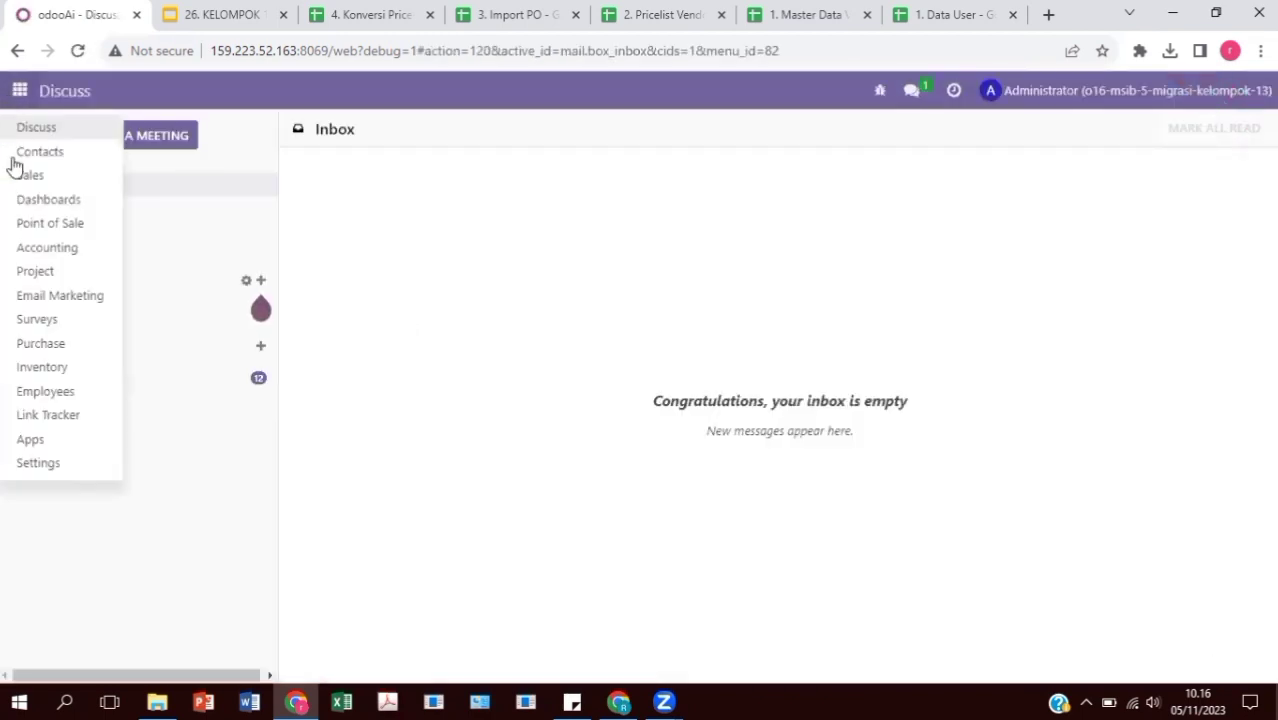
click(77, 465)
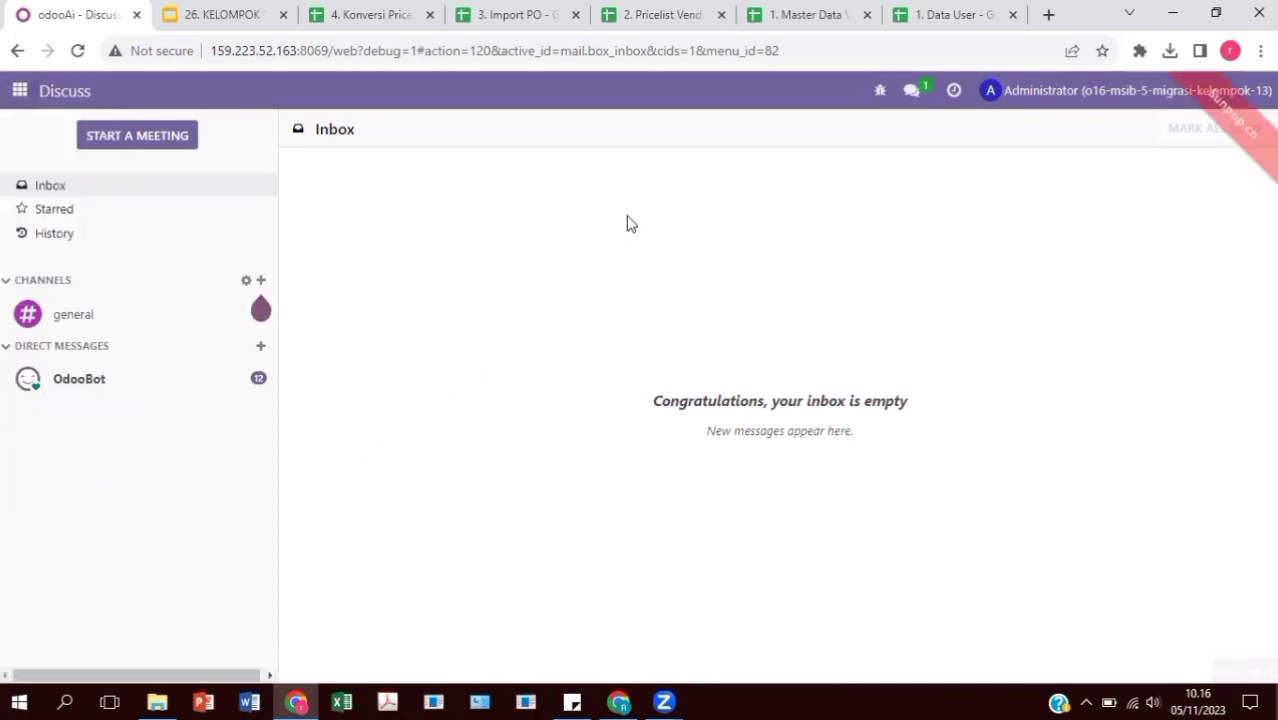
click(332, 97)
click(300, 151)
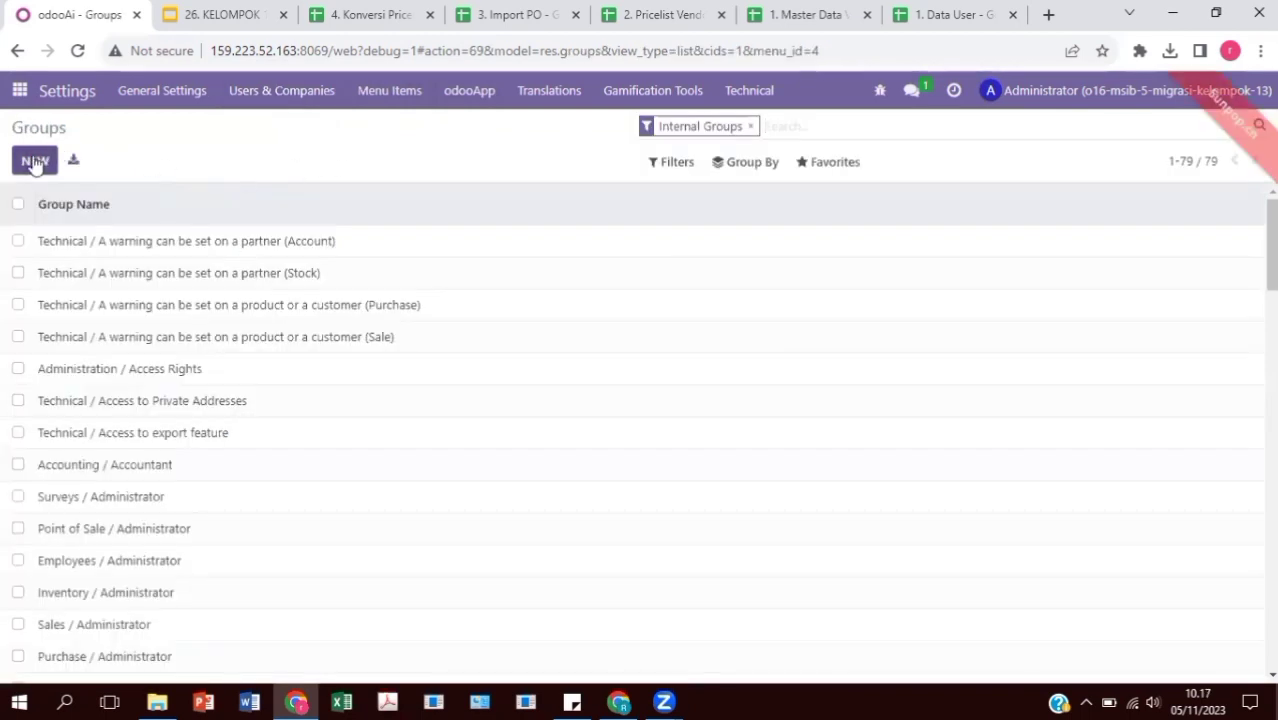
Create and save group 'Purchase Kelompok 13' under the Purchase application, adding the third imported user
click(34, 162)
click(338, 201)
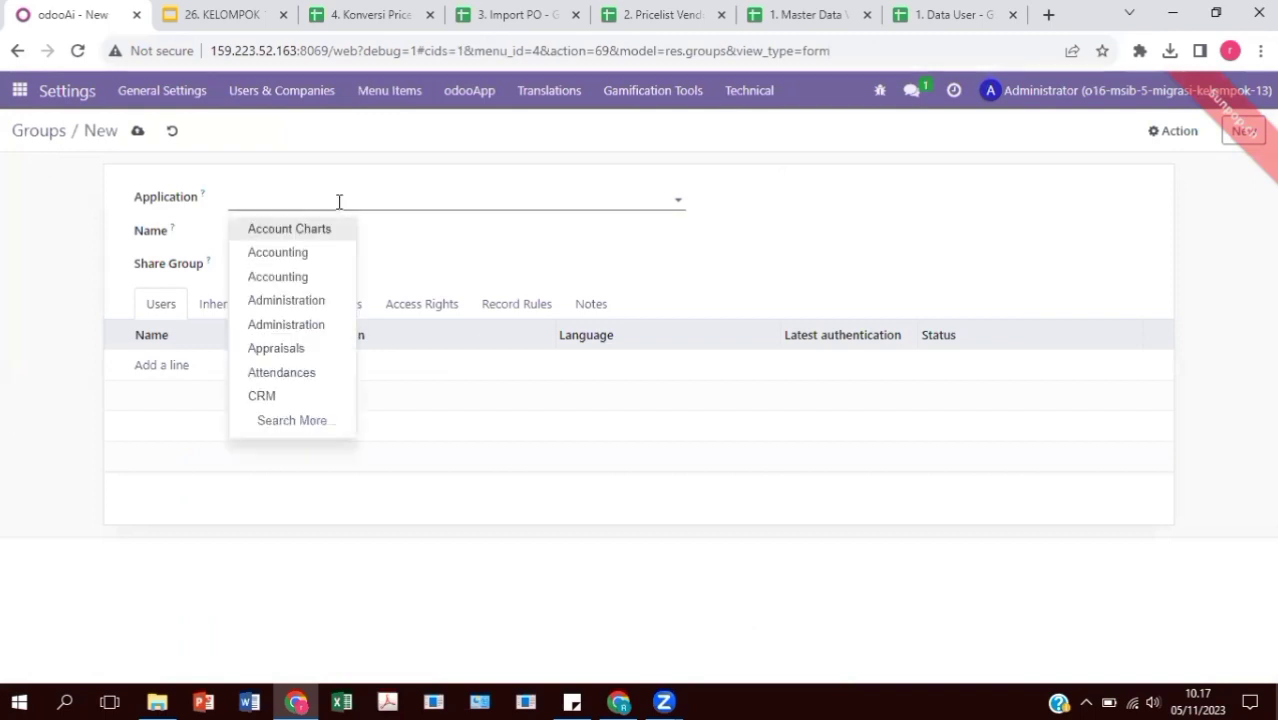
text(Pur)
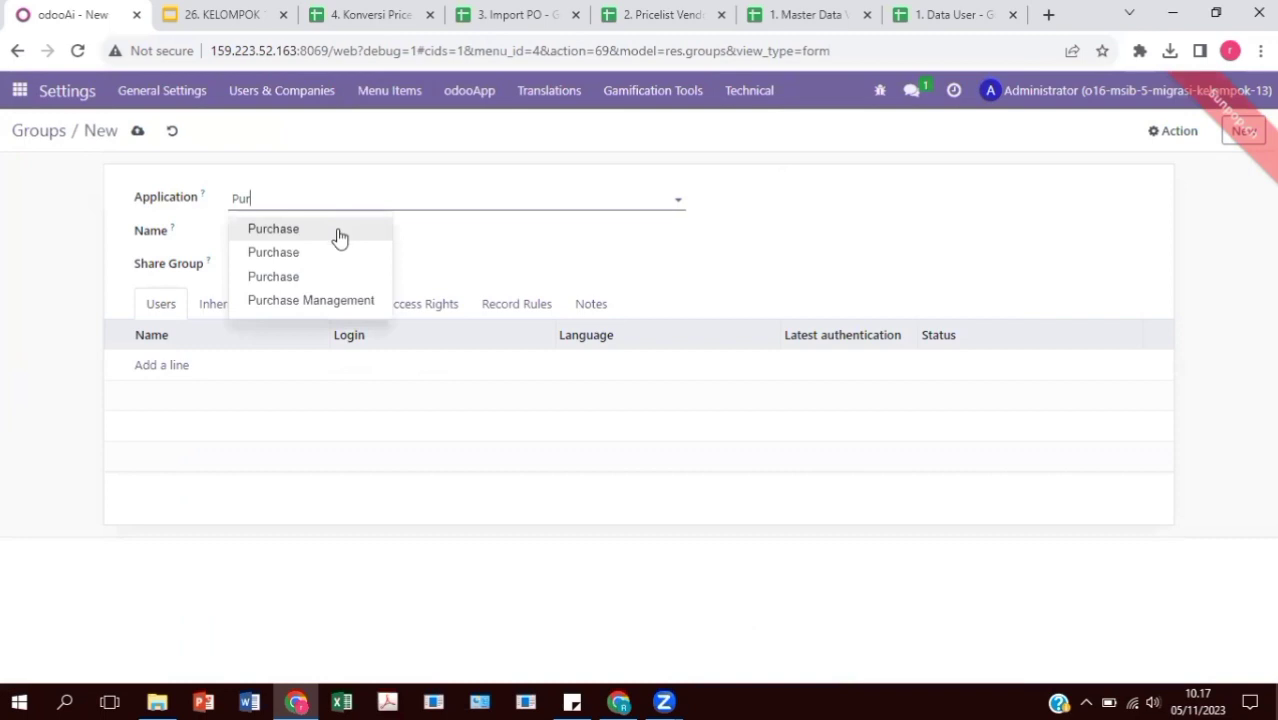
click(338, 232)
click(344, 235)
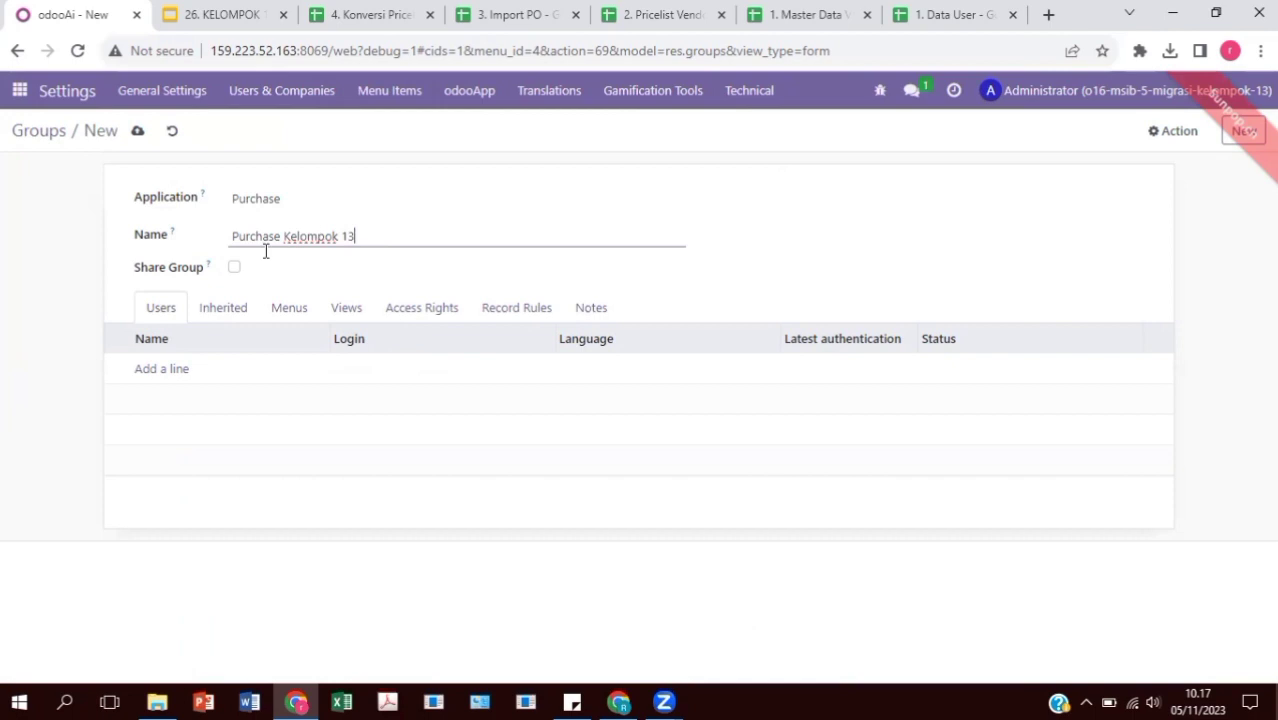
click(171, 369)
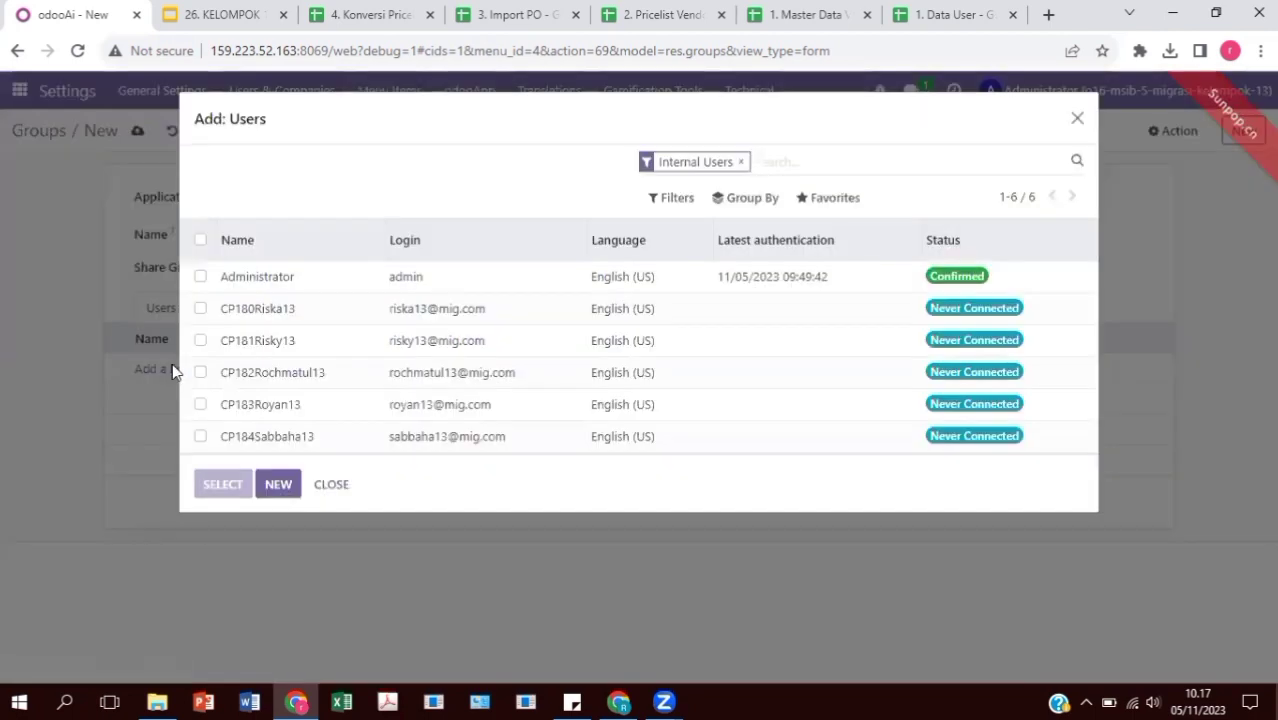
click(200, 372)
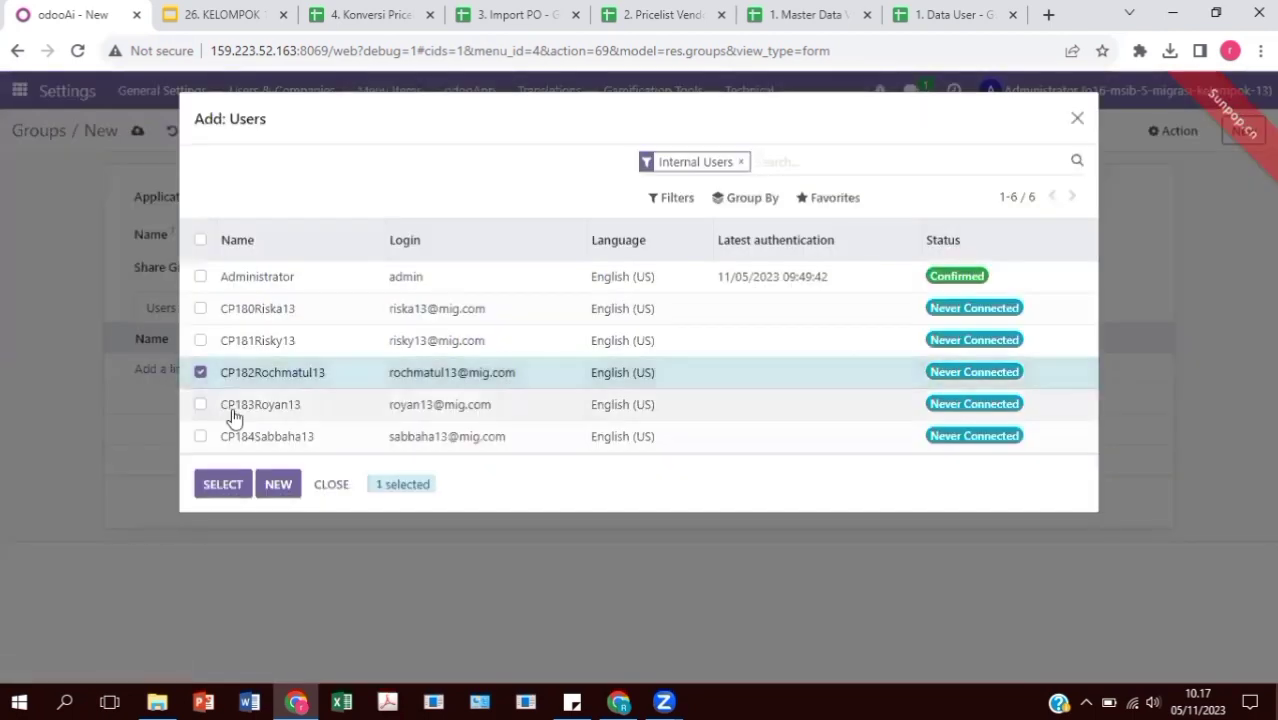
click(224, 484)
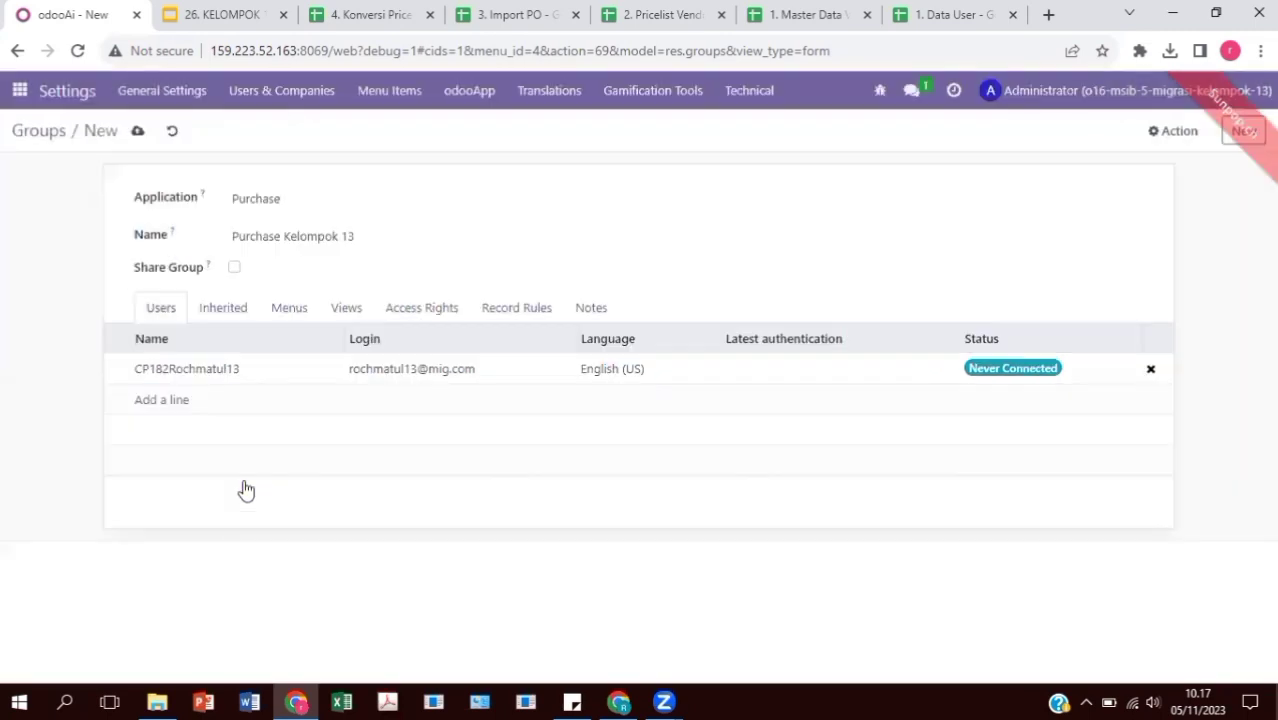
click(137, 133)
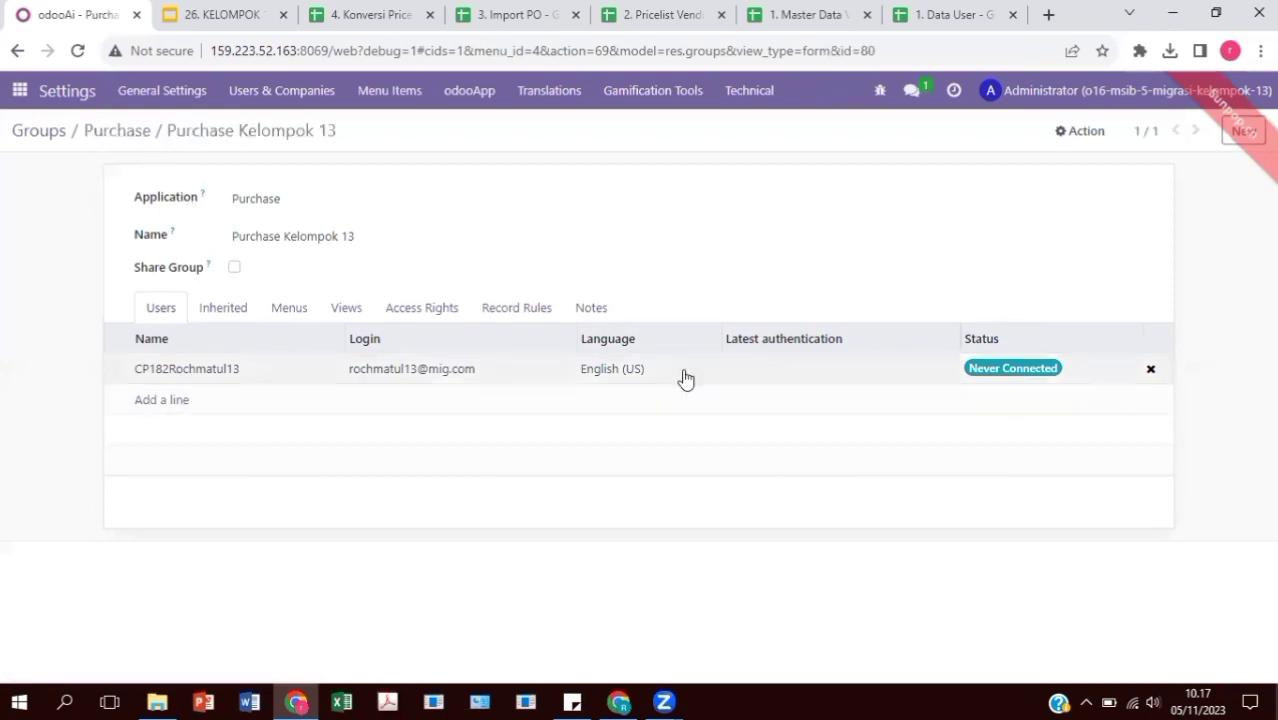
Open the group member's user details to copy their login e-mail, then close without changes
drag(476, 374, 372, 370)
click(357, 373)
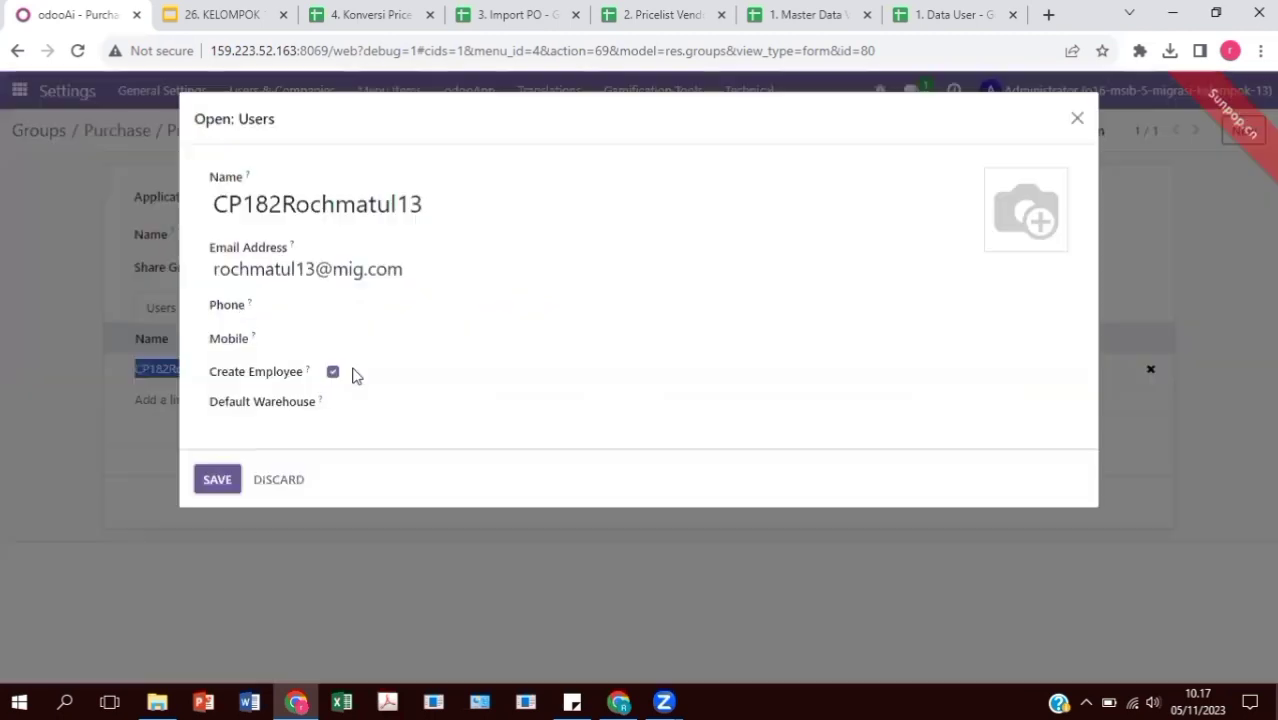
drag(416, 270, 194, 268)
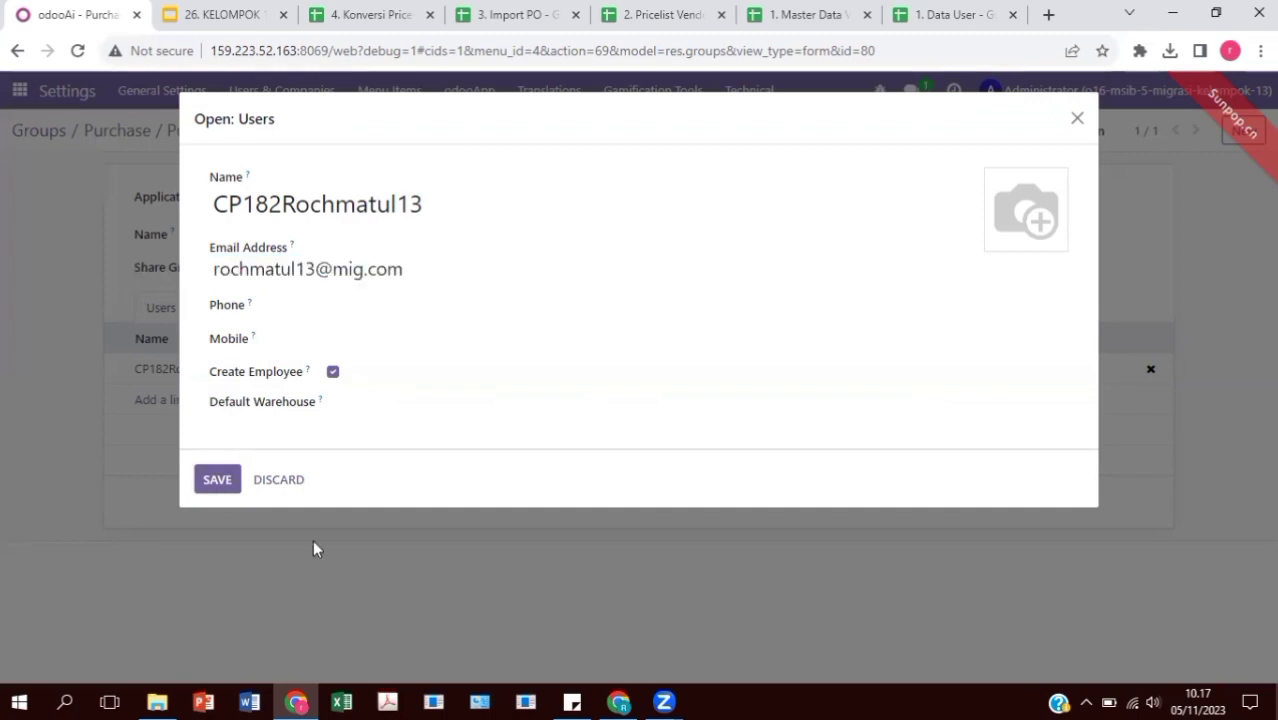
click(280, 479)
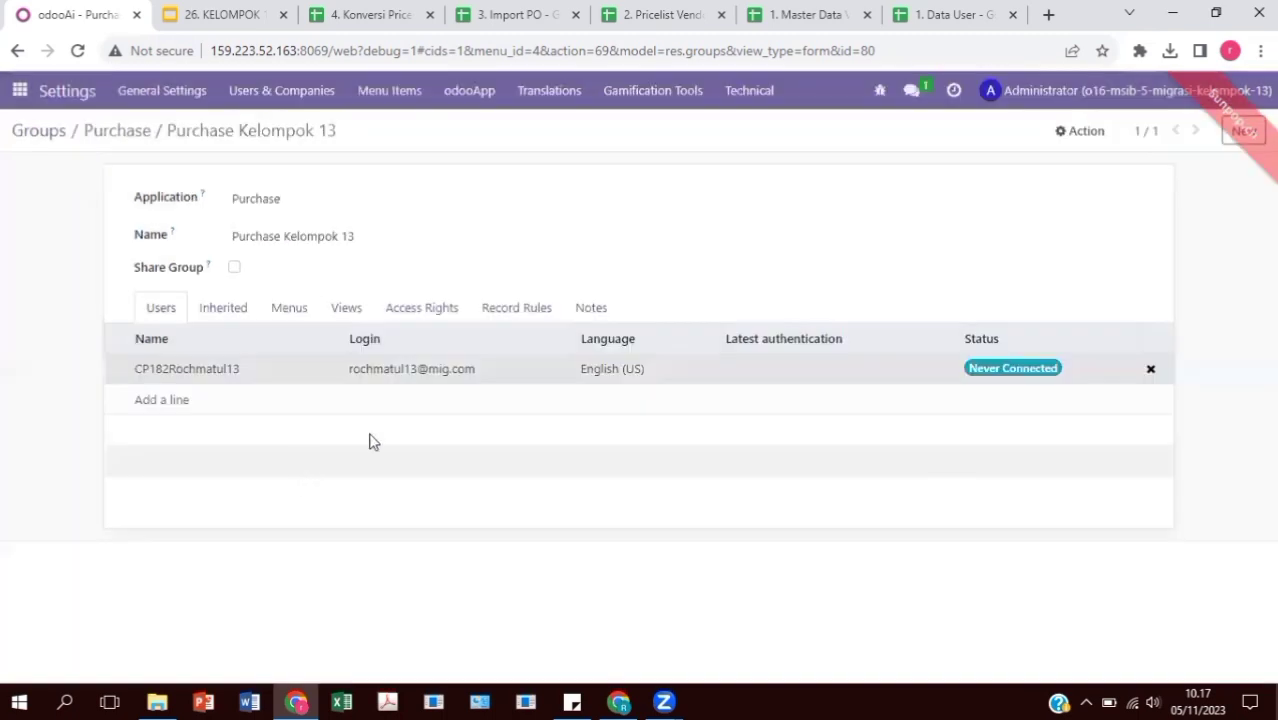
click(1050, 92)
Log out of Administrator and sign in with the group member's login e-mail and new password
click(1096, 397)
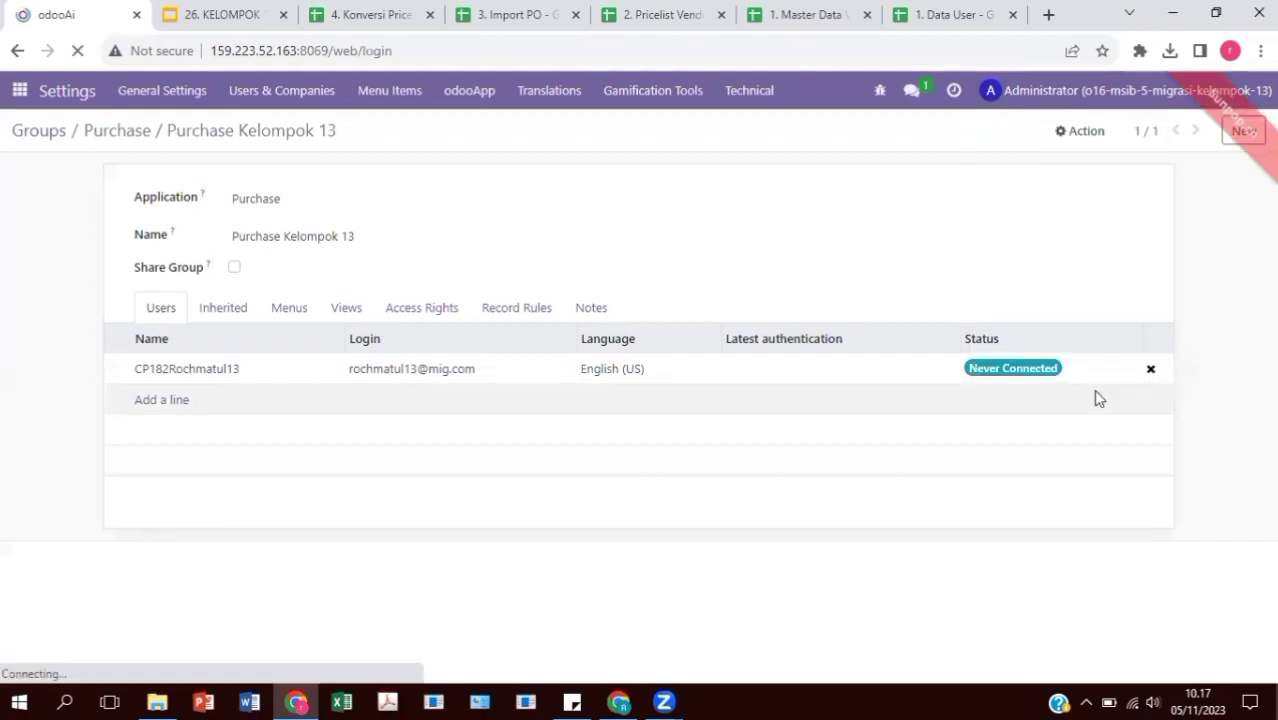
click(527, 341)
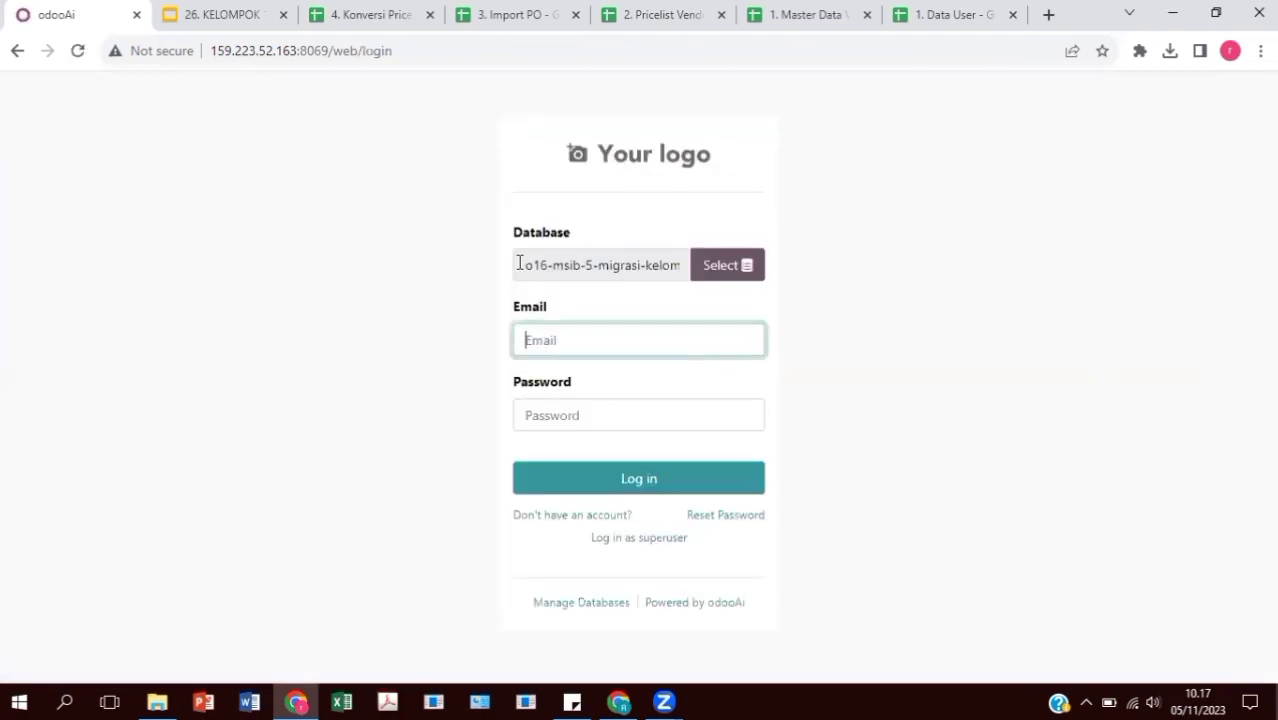
click(581, 340)
click(605, 417)
click(579, 421)
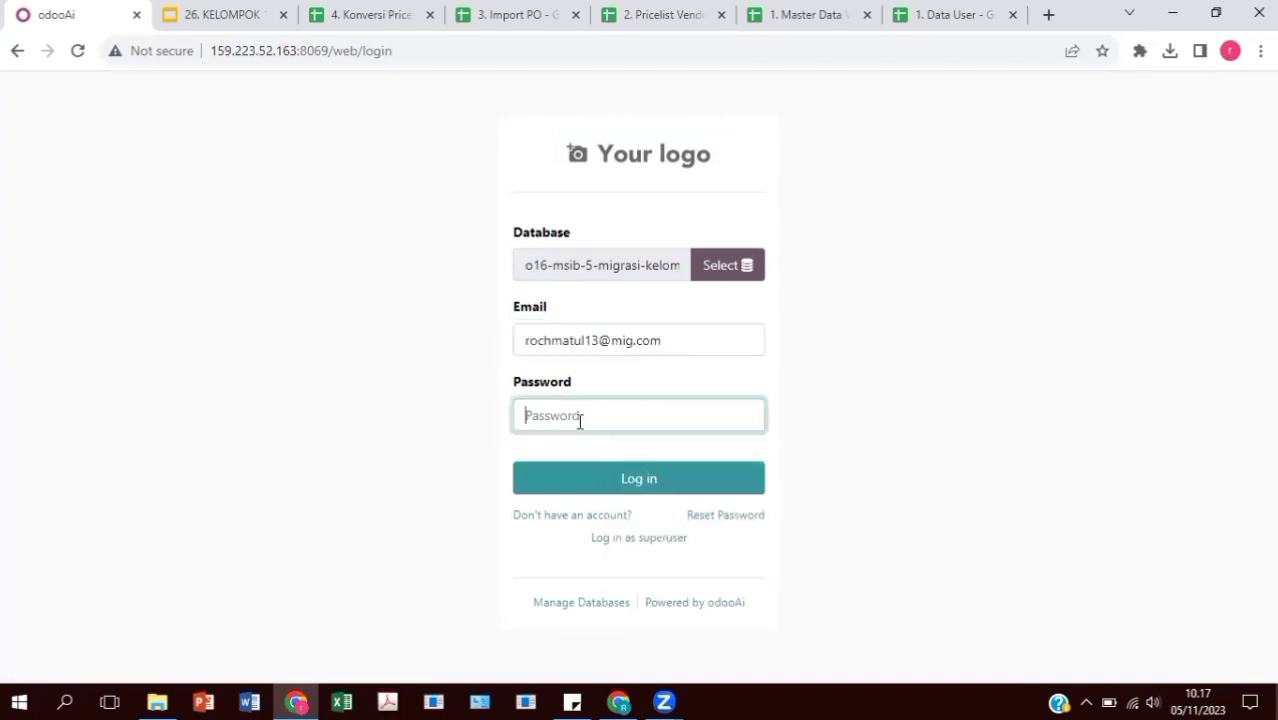
text(••)
click(580, 470)
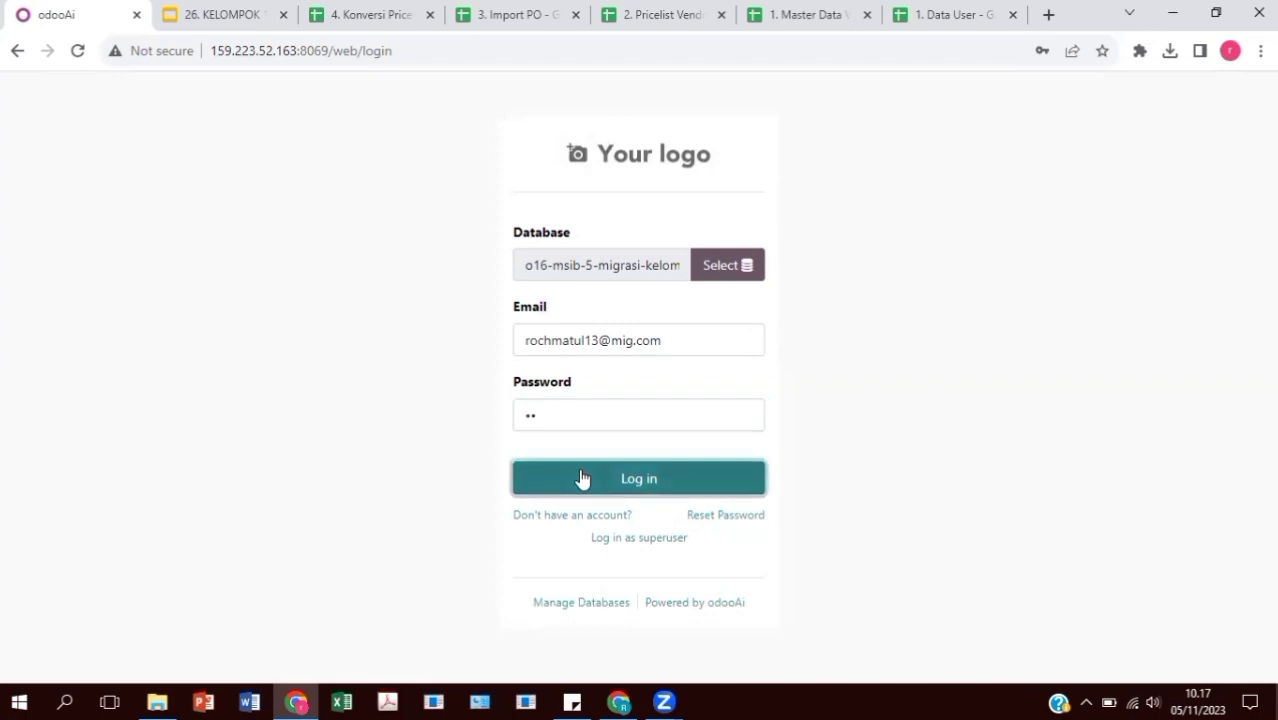